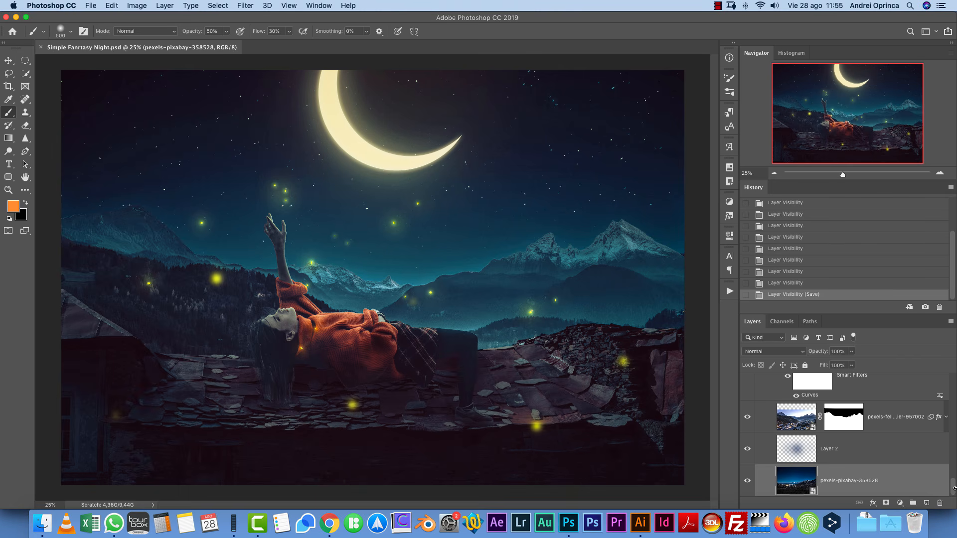
- Collapse Group 1 in the layer stack
{"action": "left_click_drag", "start_coordinate": [953, 484], "coordinate": [951, 402]}
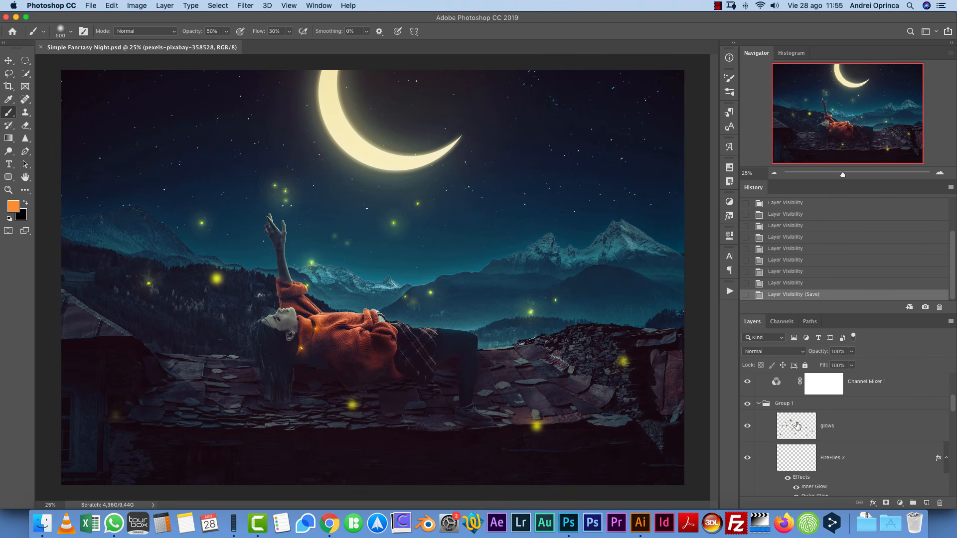
{"action": "left_click", "coordinate": [757, 403]}
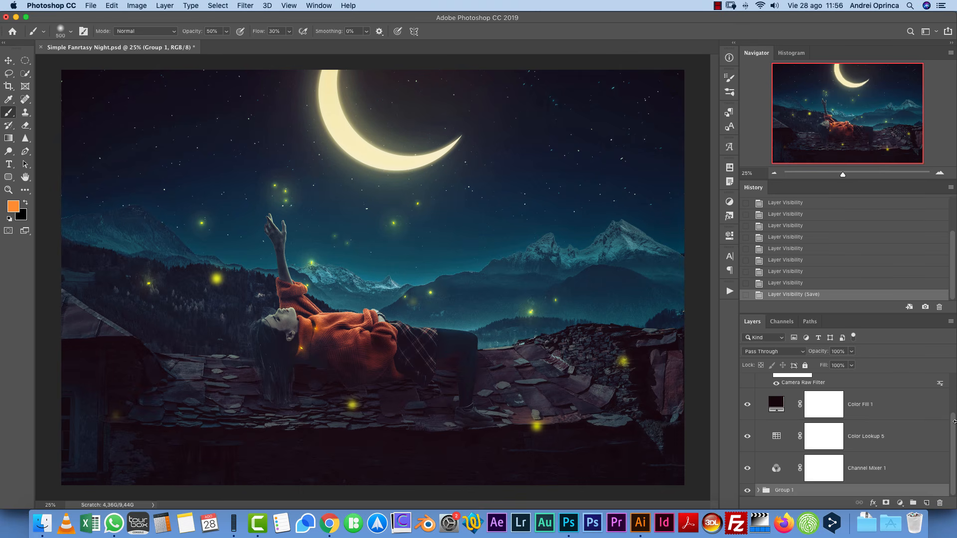
{"action": "left_click_drag", "start_coordinate": [953, 435], "coordinate": [949, 373]}
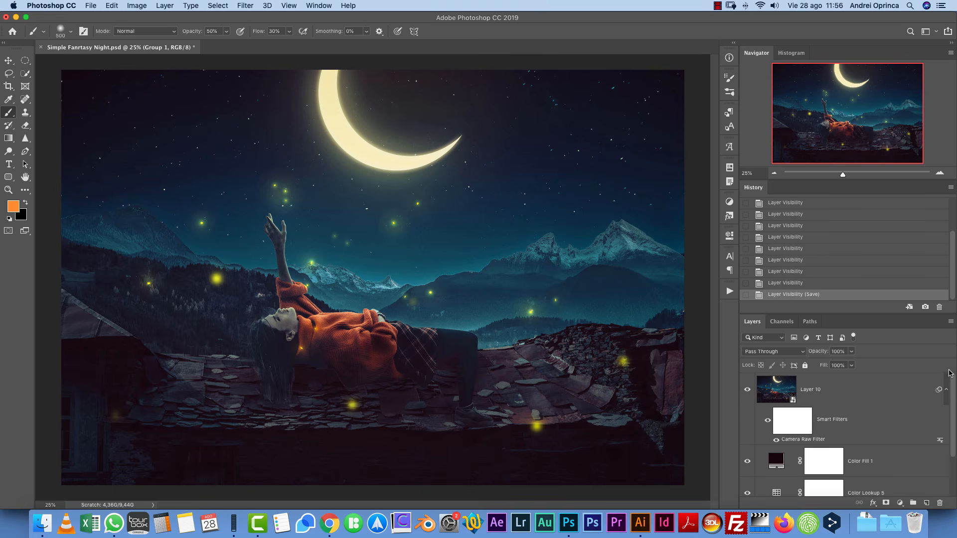
- Check the fantasy night document's pixel dimensions in Image Size without changing them
{"action": "key", "text": "alt+super+i"}
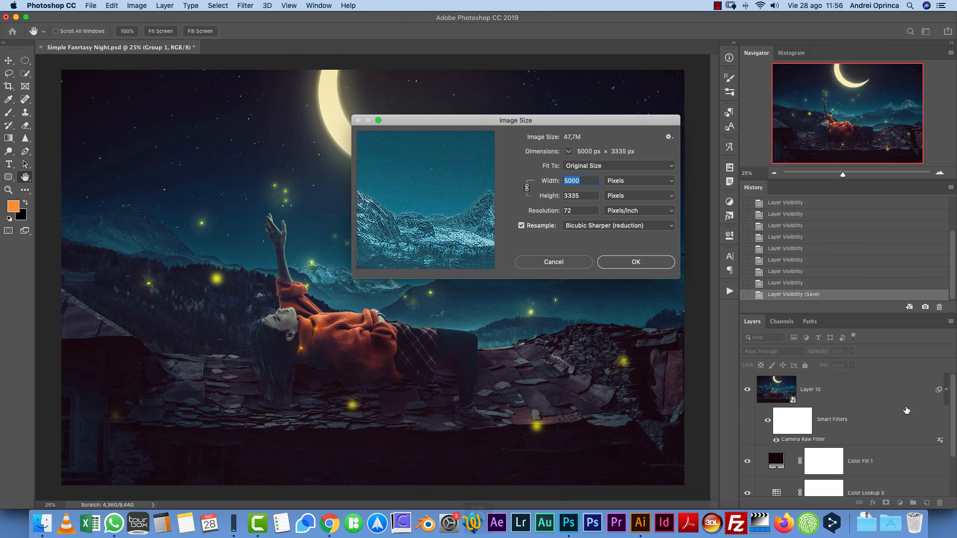
{"action": "key", "text": "Escape"}
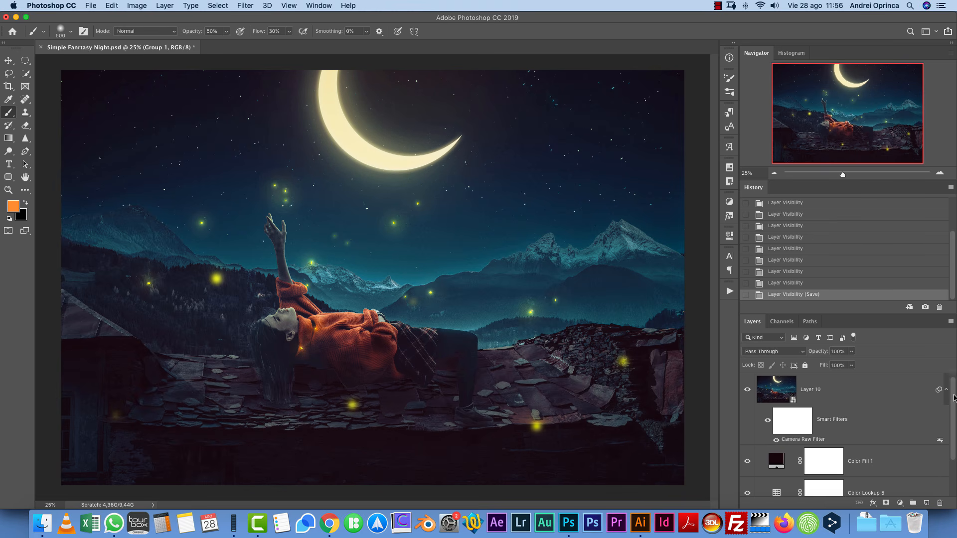
- Hide Group 1 and make Layer 10 the active layer
{"action": "scroll", "coordinate": [952, 396], "scroll_direction": "down", "scroll_amount": 2}
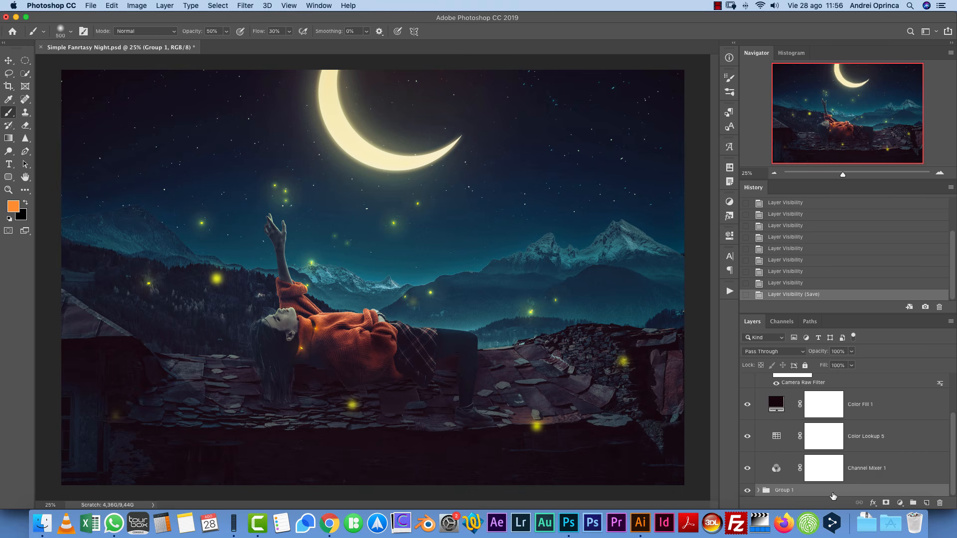
{"action": "left_click", "coordinate": [747, 490]}
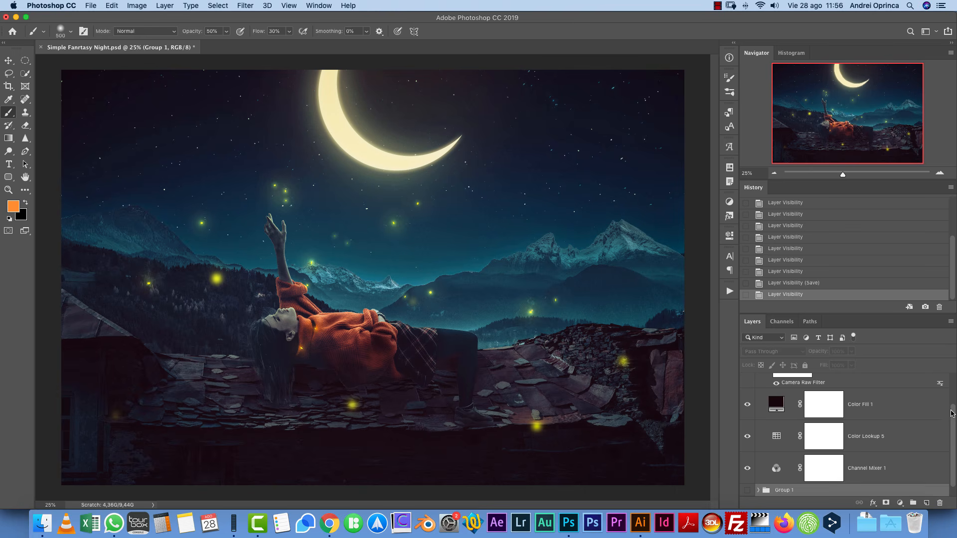
{"action": "left_click_drag", "start_coordinate": [953, 420], "coordinate": [951, 390]}
{"action": "left_click", "coordinate": [855, 395]}
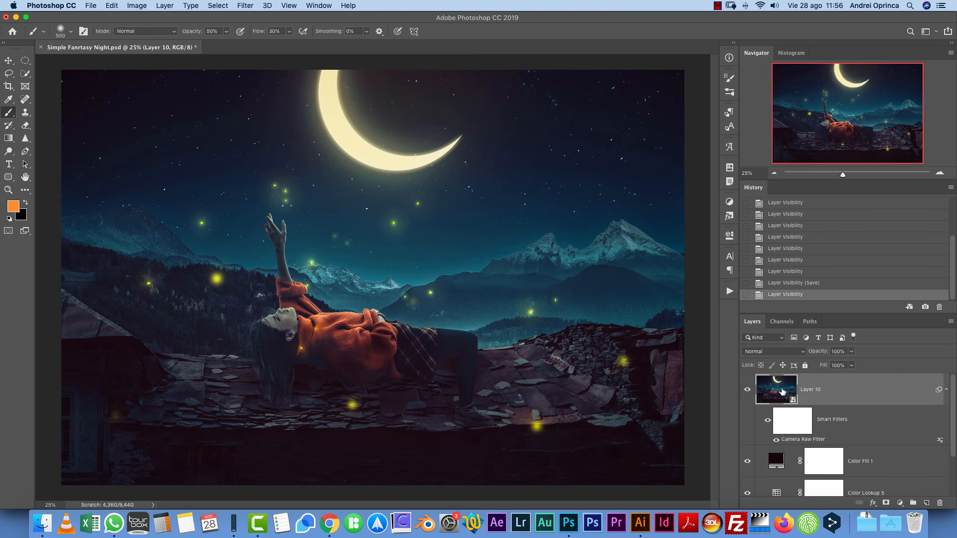
- Compare the image with and without Layer 10 and Color Lookup 5 by switching each layer's visibility off and on
{"action": "left_click", "coordinate": [747, 394]}
{"action": "left_click", "coordinate": [747, 397]}
{"action": "left_click", "coordinate": [747, 493]}
{"action": "left_click", "coordinate": [747, 493]}
{"action": "left_click_drag", "start_coordinate": [953, 395], "coordinate": [956, 452]}
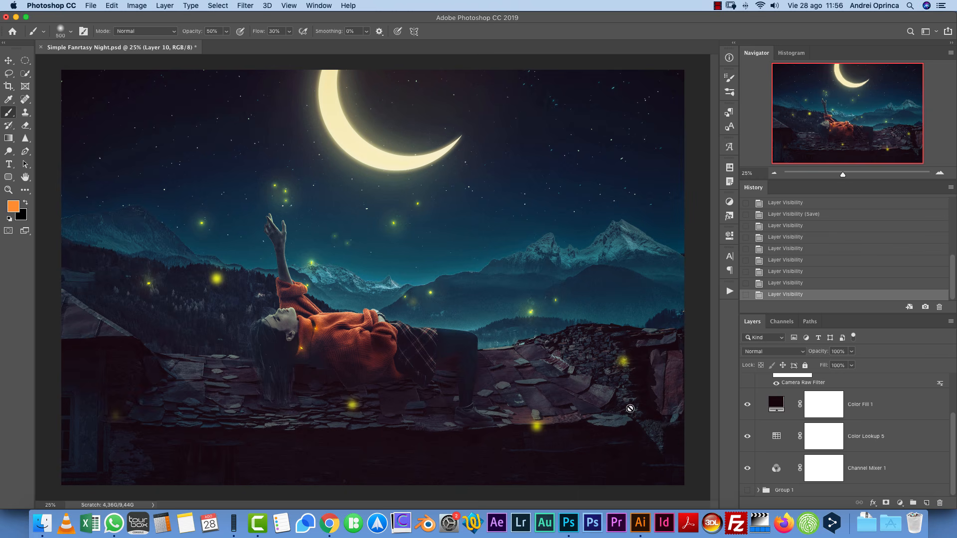
- Preview and open the Pexels JPG 4639139, showing rusty roofs below a green hillside, from the Stock folder
{"action": "key", "text": "super+o"}
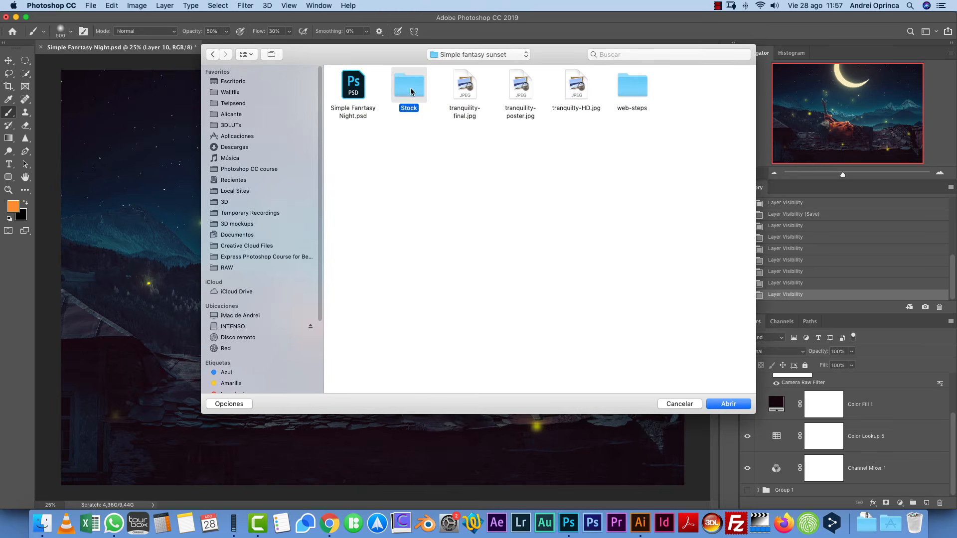
{"action": "double_click", "coordinate": [411, 90]}
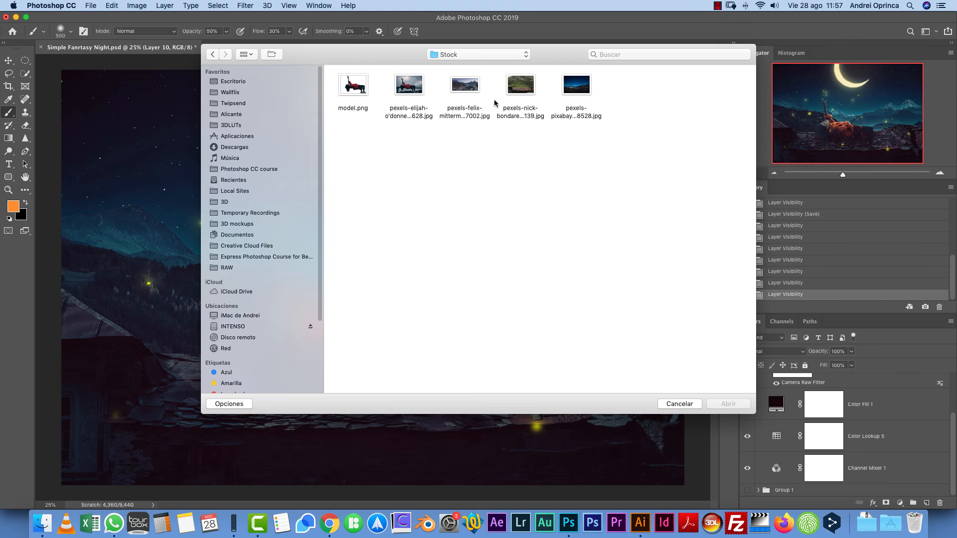
{"action": "left_click", "coordinate": [526, 90]}
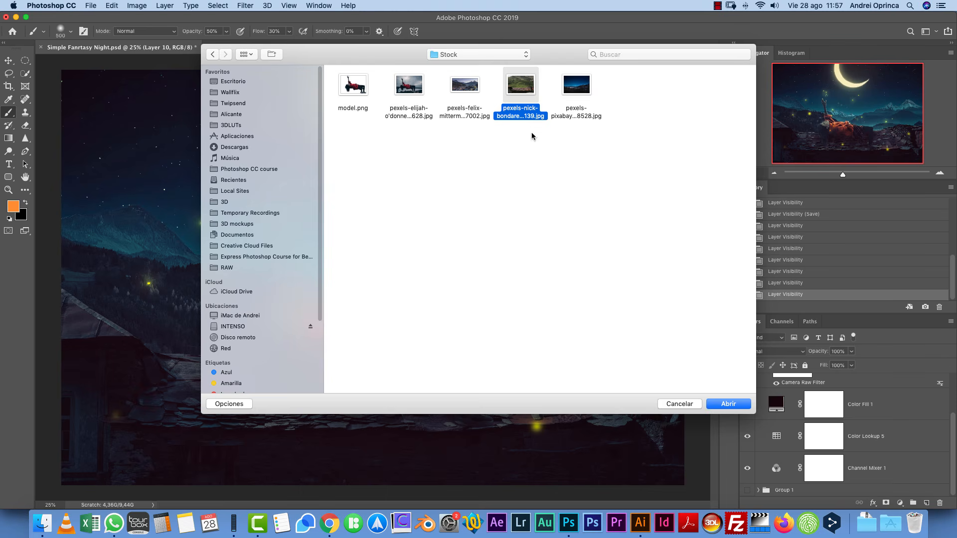
{"action": "key", "text": "space"}
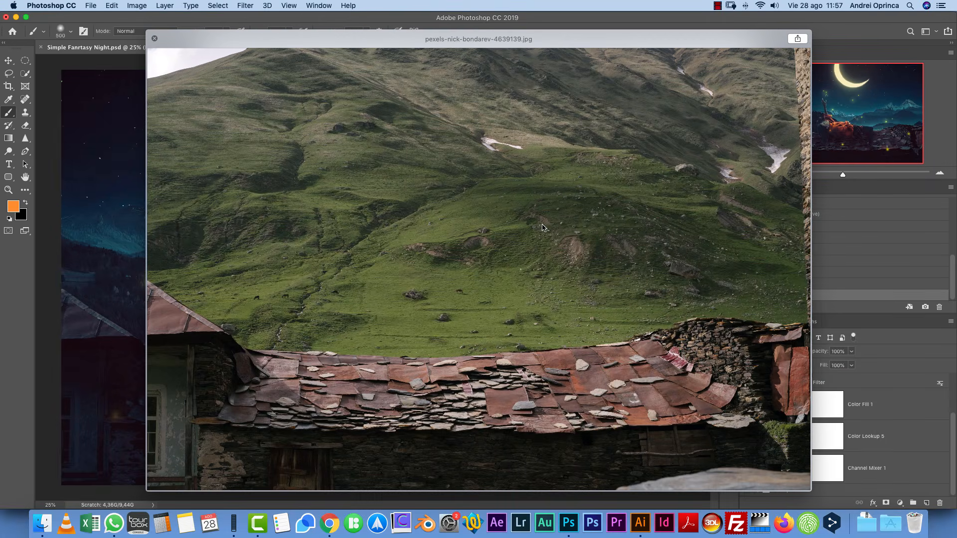
{"action": "key", "text": "space"}
{"action": "left_click", "coordinate": [739, 404]}
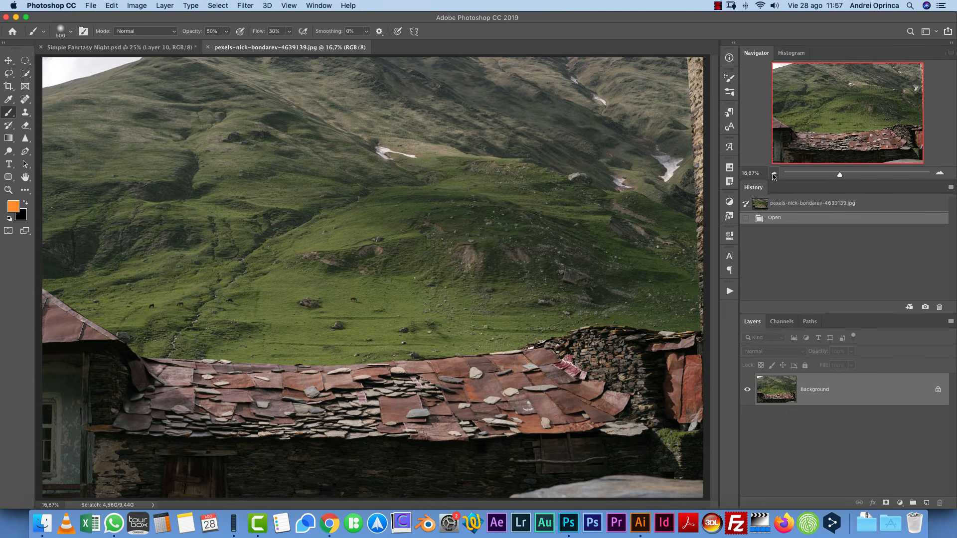
- Resize the rooftop photo to 3000 pixels wide, keeping its proportions
{"action": "left_click", "coordinate": [774, 173]}
{"action": "key", "text": "alt+super+i"}
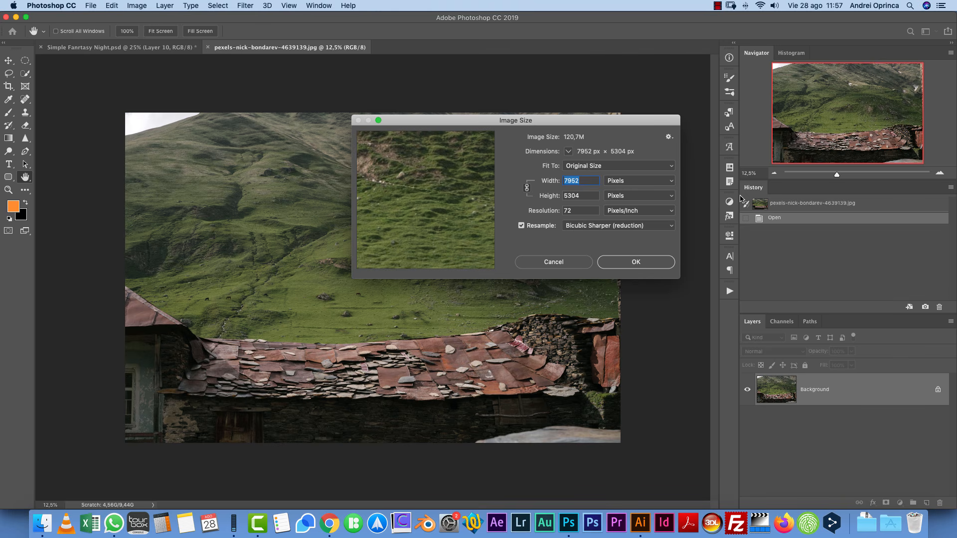
{"action": "type", "text": "3000"}
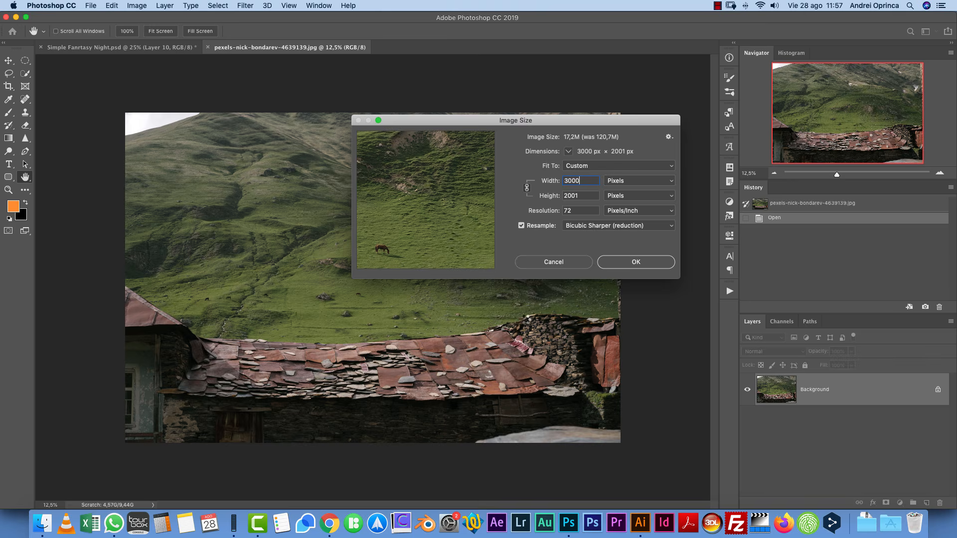
{"action": "key", "text": "Return"}
- Convert the rooftop photo's locked Background into a regular layer
{"action": "key", "text": "super+1"}
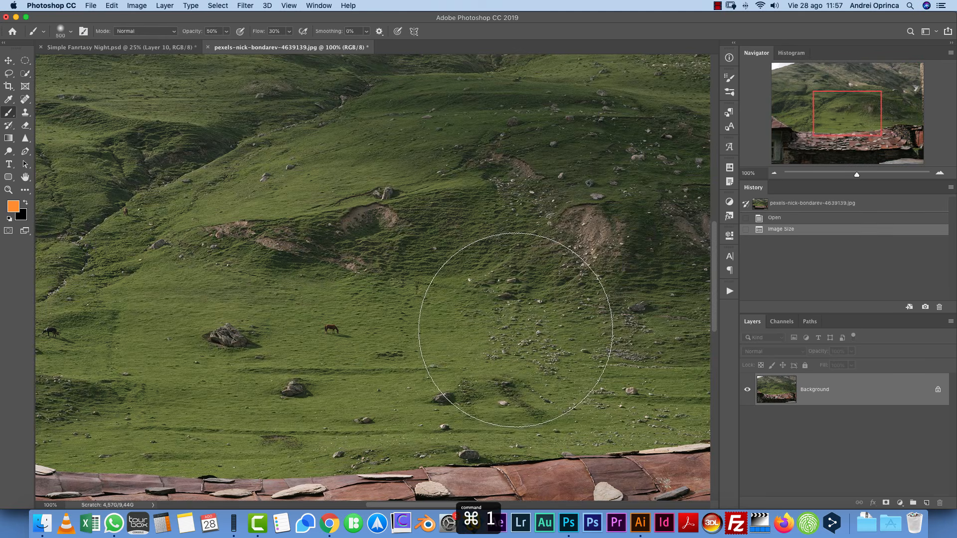
{"action": "left_click_drag", "start_coordinate": [848, 100], "coordinate": [793, 96]}
{"action": "double_click", "coordinate": [881, 388], "text": "alt"}
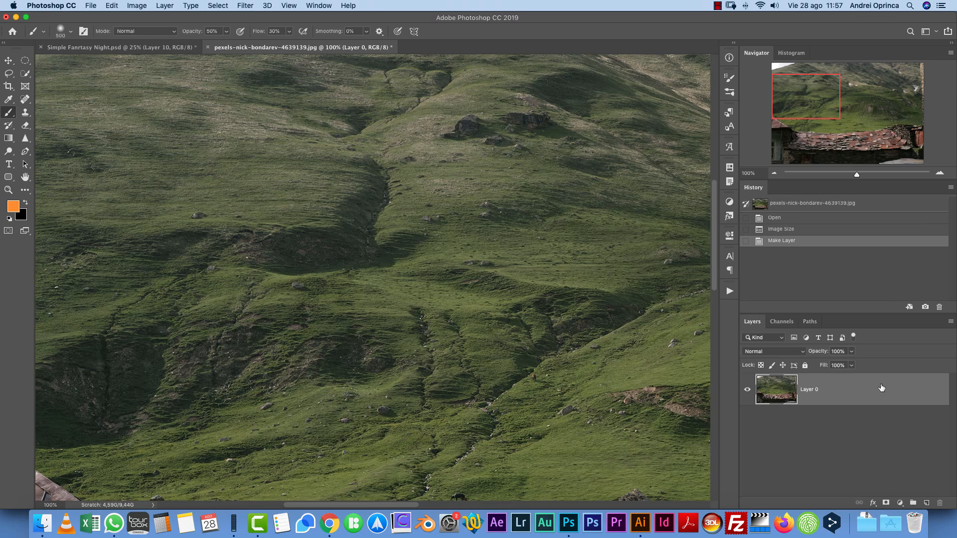
- Select the roofs and stone buildings below the hillside with the Quick Selection tool, clearing the first selection attempt
{"action": "left_click", "coordinate": [774, 173]}
{"action": "left_click", "coordinate": [774, 173]}
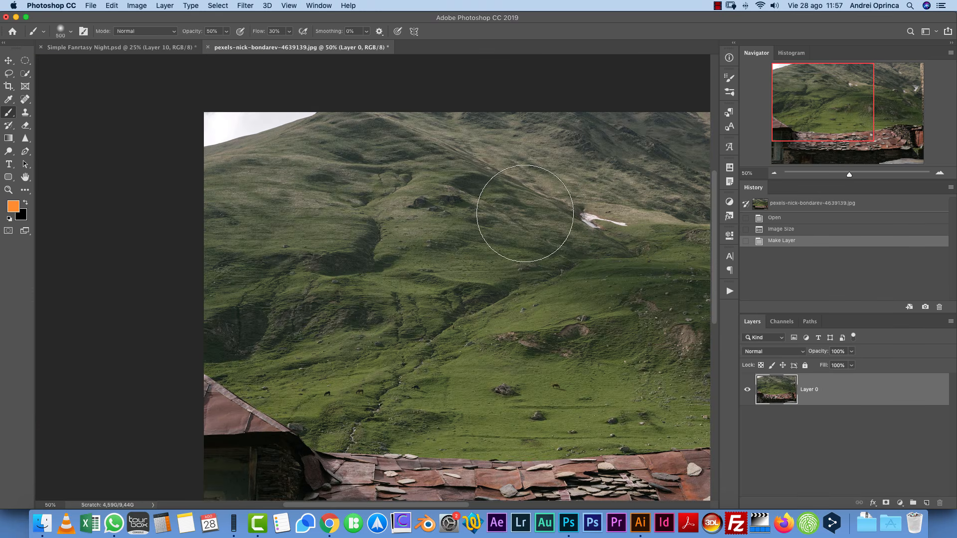
{"action": "left_click", "coordinate": [25, 74]}
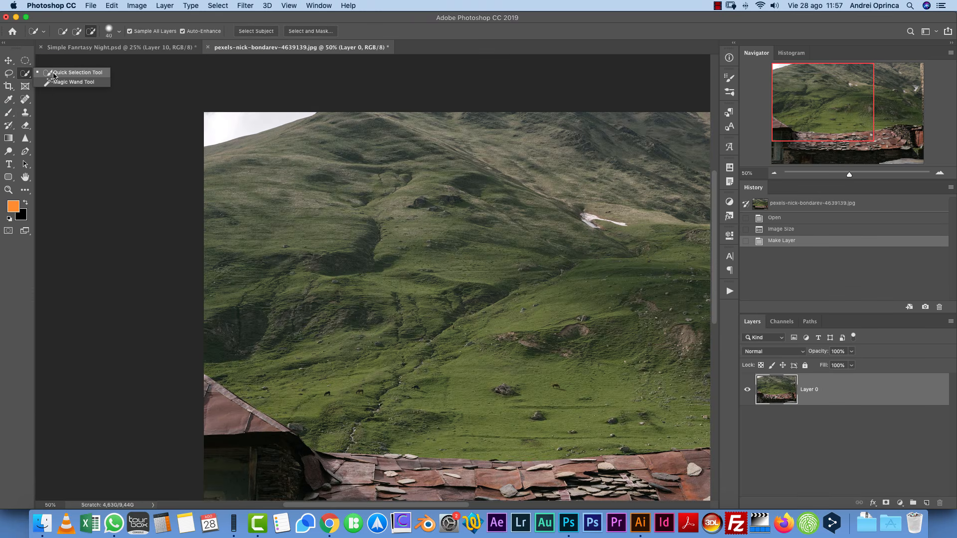
{"action": "left_click", "coordinate": [54, 73]}
{"action": "left_click_drag", "start_coordinate": [805, 85], "coordinate": [878, 120]}
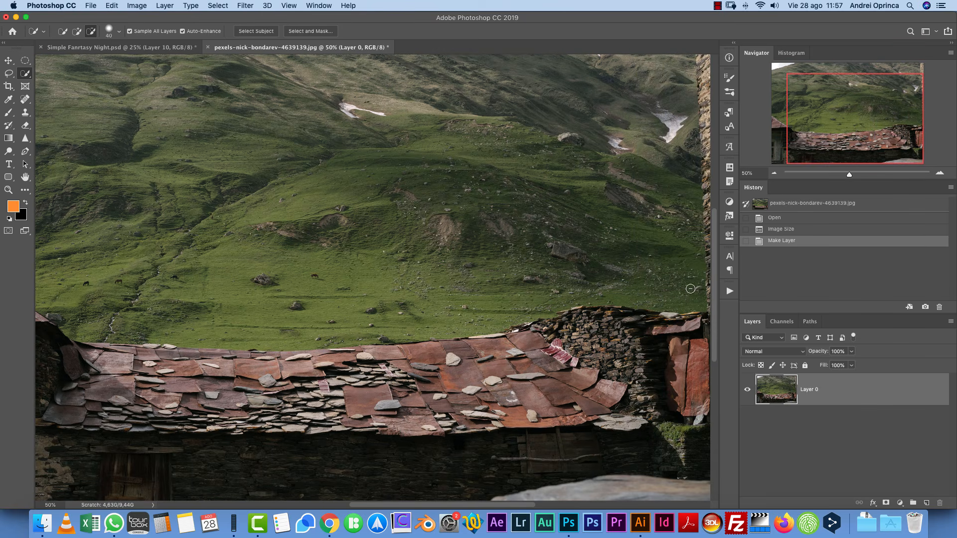
{"action": "mouse_move", "coordinate": [653, 282]}
{"action": "left_mouse_down"}
{"action": "mouse_move", "coordinate": [599, 272]}
{"action": "mouse_move", "coordinate": [524, 288]}
{"action": "mouse_move", "coordinate": [459, 306]}
{"action": "mouse_move", "coordinate": [460, 325]}
{"action": "left_mouse_up"}
{"action": "key", "text": "super+d"}
{"action": "mouse_move", "coordinate": [634, 370]}
{"action": "left_mouse_down"}
{"action": "mouse_move", "coordinate": [668, 343]}
{"action": "mouse_move", "coordinate": [526, 361]}
{"action": "mouse_move", "coordinate": [623, 333]}
{"action": "left_mouse_up"}
{"action": "mouse_move", "coordinate": [542, 326]}
{"action": "left_mouse_down"}
{"action": "mouse_move", "coordinate": [371, 393]}
{"action": "mouse_move", "coordinate": [170, 356]}
{"action": "mouse_move", "coordinate": [454, 296]}
{"action": "left_mouse_up"}
{"action": "mouse_move", "coordinate": [326, 279]}
{"action": "left_mouse_down"}
{"action": "mouse_move", "coordinate": [360, 295]}
{"action": "mouse_move", "coordinate": [285, 255]}
{"action": "left_mouse_up"}
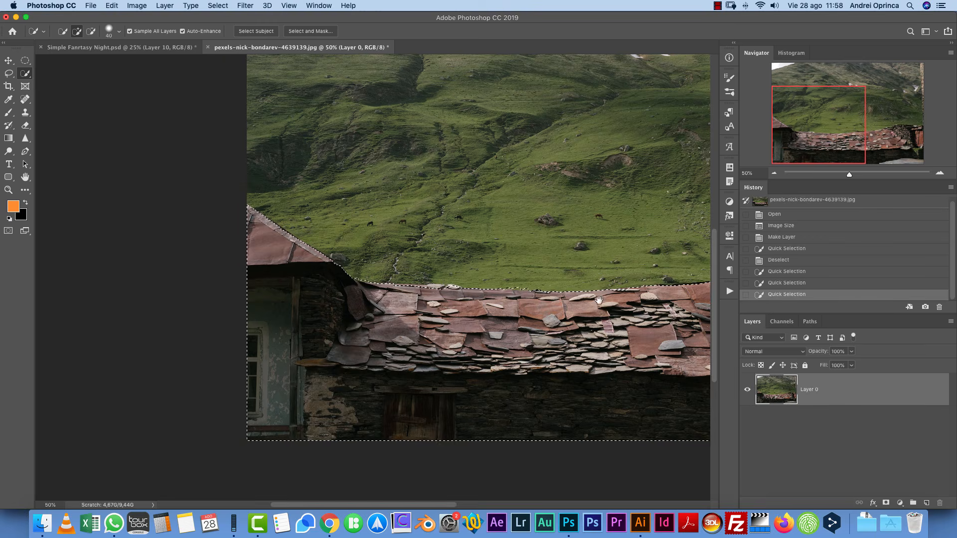
- Refine the selection along the roofline with a smaller Quick Selection brush, correcting the edge between roof tiles and grass
{"action": "left_click_drag", "start_coordinate": [574, 301], "coordinate": [552, 308]}
{"action": "key", "text": "super+plus"}
{"action": "key", "text": "bracketleft"}
{"action": "key", "text": "bracketleft"}
{"action": "left_click_drag", "start_coordinate": [411, 320], "coordinate": [486, 319]}
{"action": "left_click_drag", "start_coordinate": [603, 310], "coordinate": [422, 319]}
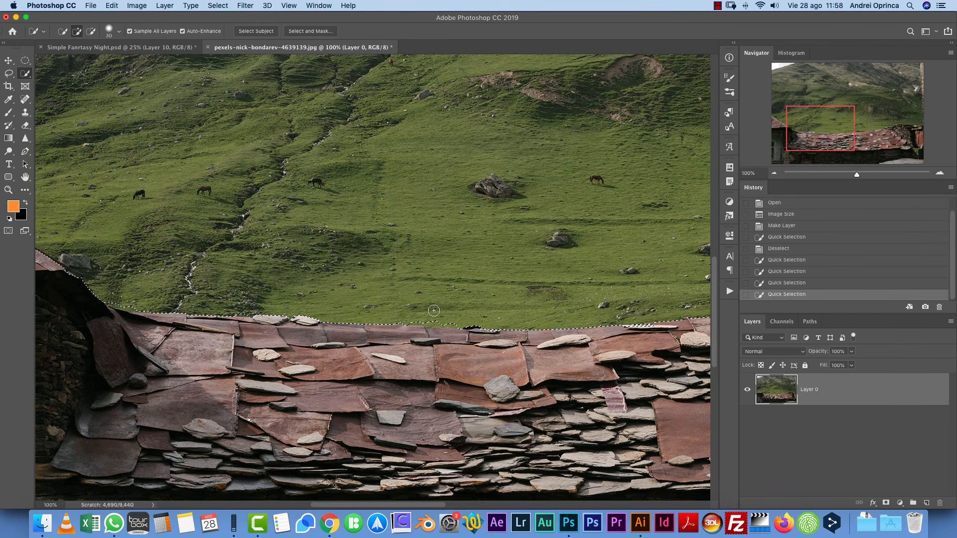
{"action": "key", "text": "alt"}
{"action": "key", "text": "bracketleft"}
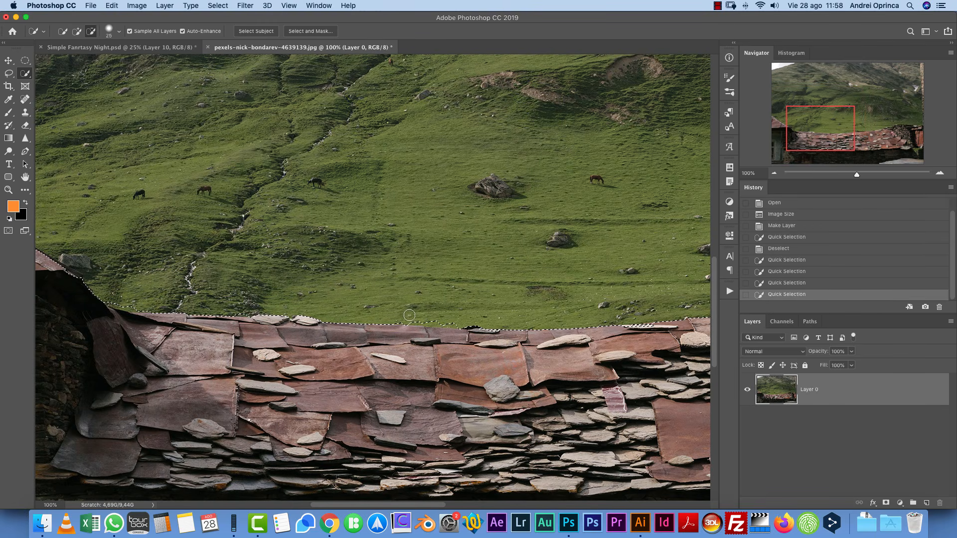
{"action": "mouse_move", "coordinate": [424, 317]}
{"action": "left_mouse_down"}
{"action": "mouse_move", "coordinate": [468, 320]}
{"action": "mouse_move", "coordinate": [400, 318]}
{"action": "mouse_move", "coordinate": [427, 318]}
{"action": "left_mouse_up"}
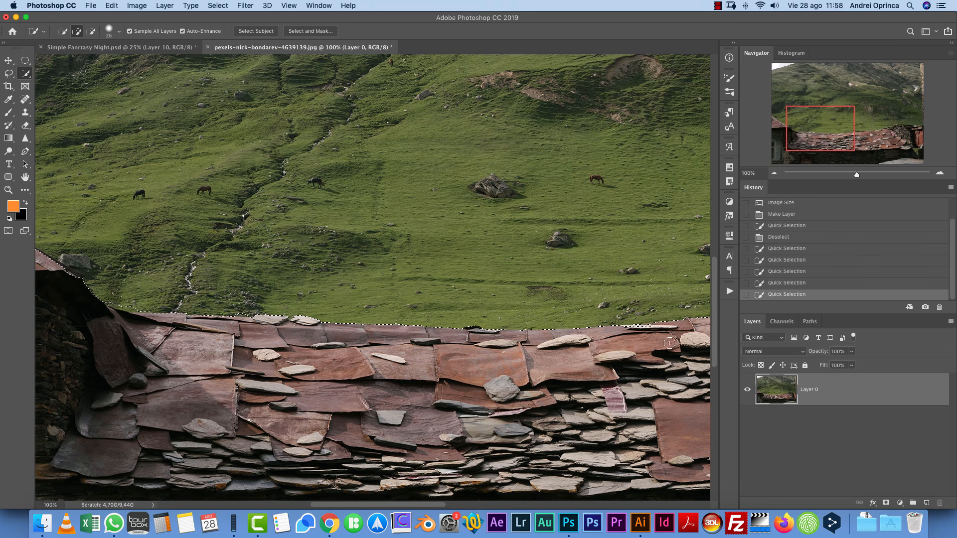
{"action": "left_click_drag", "start_coordinate": [646, 332], "coordinate": [603, 329]}
{"action": "left_click_drag", "start_coordinate": [492, 340], "coordinate": [494, 337]}
{"action": "mouse_move", "coordinate": [686, 305]}
{"action": "left_mouse_down"}
{"action": "mouse_move", "coordinate": [636, 321]}
{"action": "mouse_move", "coordinate": [141, 319]}
{"action": "left_mouse_up"}
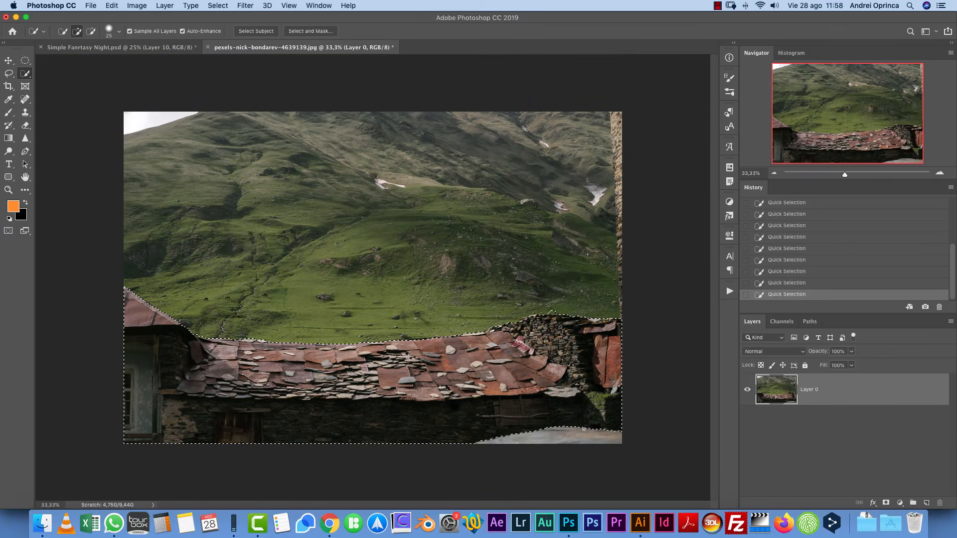
- Add the pale foreground slab to the selection and mask the layer to the selected buildings
{"action": "left_click_drag", "start_coordinate": [583, 429], "coordinate": [534, 439]}
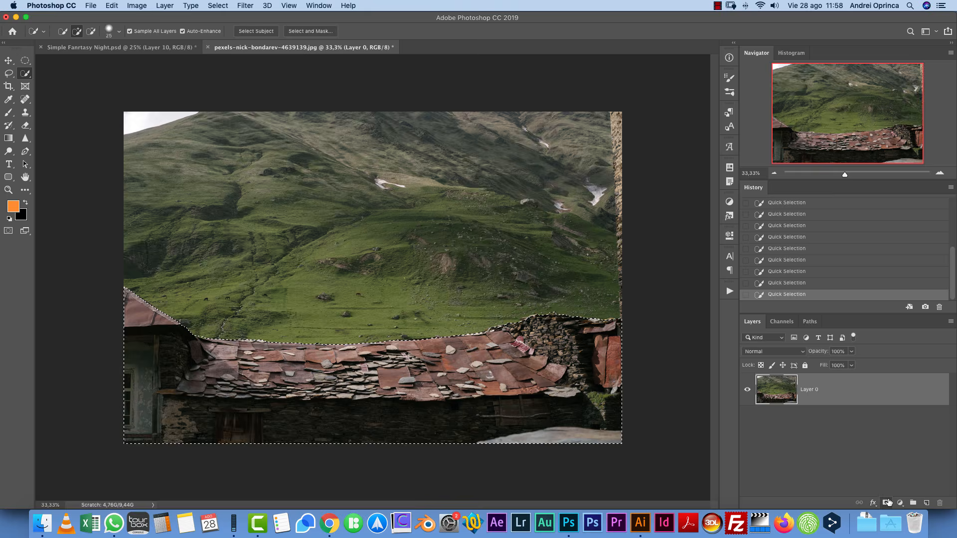
{"action": "left_click", "coordinate": [886, 502]}
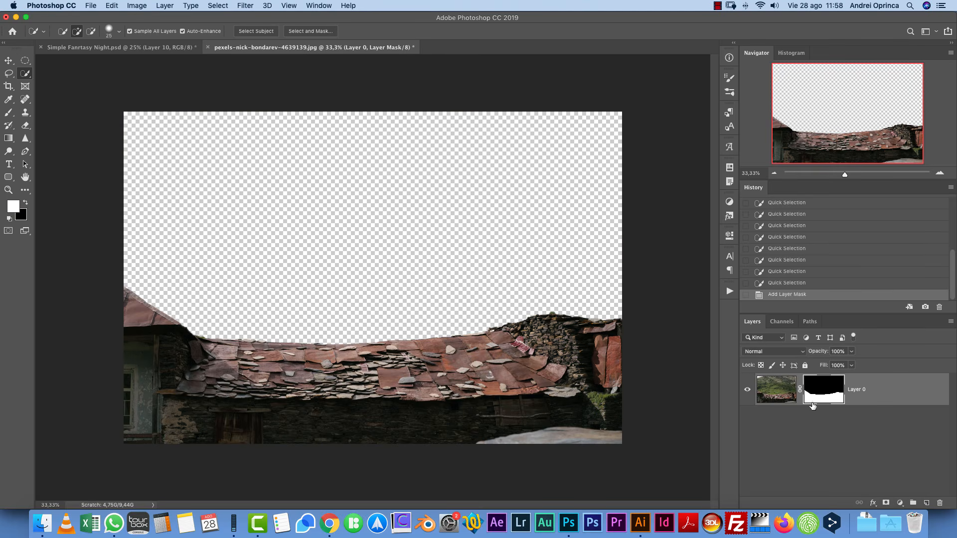
- Target the layer's image instead of its mask and ready the Clone Stamp tool with a 200 px brush over the pale slab
{"action": "left_click", "coordinate": [779, 390]}
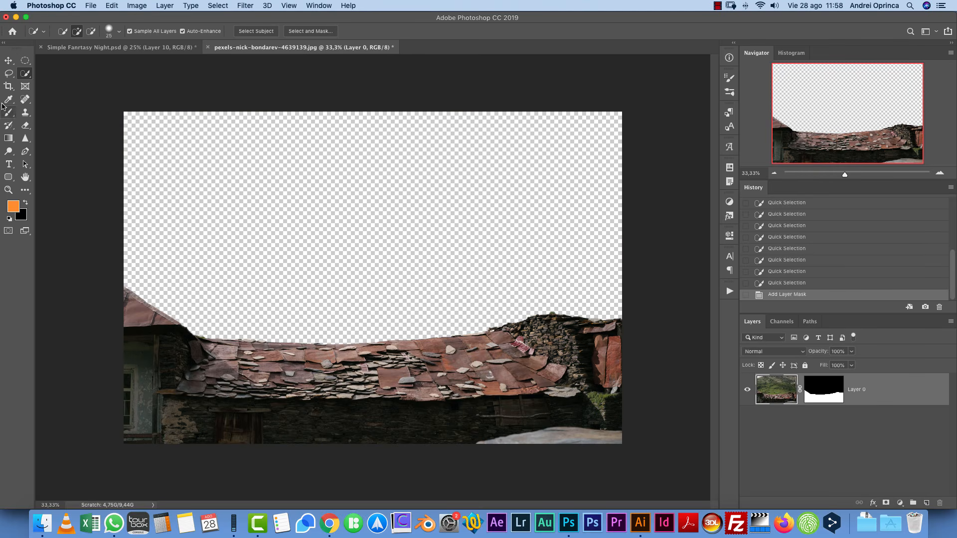
{"action": "left_click_drag", "start_coordinate": [25, 112], "coordinate": [56, 111]}
{"action": "key", "text": "bracketright"}
{"action": "key", "text": "bracketright"}
{"action": "key", "text": "bracketright"}
{"action": "key", "text": "bracketright"}
{"action": "left_click", "coordinate": [940, 172]}
{"action": "left_click", "coordinate": [878, 131]}
{"action": "left_click_drag", "start_coordinate": [619, 393], "coordinate": [535, 274]}
{"action": "key", "text": "bracketleft"}
{"action": "key", "text": "bracketleft"}
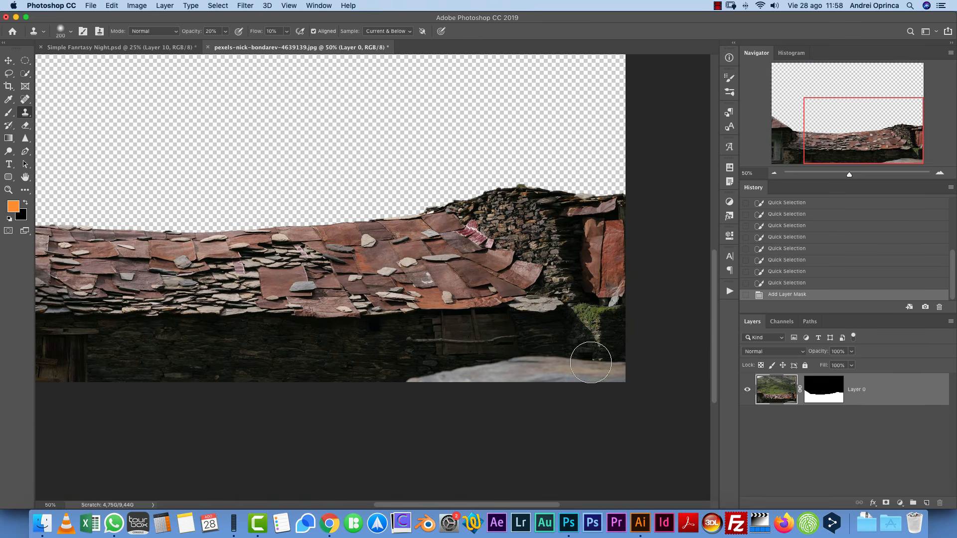
{"action": "key", "text": "bracketleft"}
- Clone dark stone wall over the pale slab in the photo's lower-right corner at 100% opacity and 100% flow
{"action": "left_click_drag", "start_coordinate": [556, 333], "coordinate": [624, 319]}
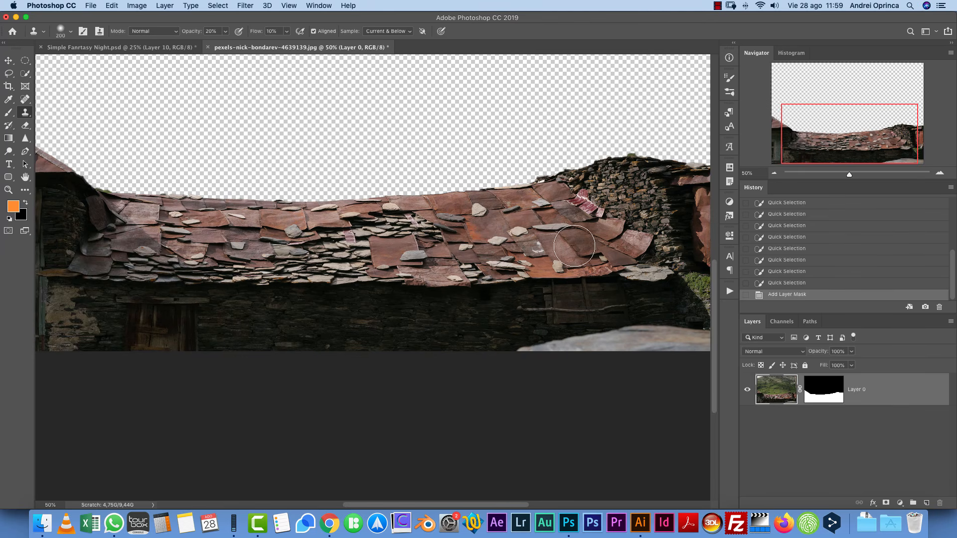
{"action": "left_click_drag", "start_coordinate": [549, 254], "coordinate": [496, 264]}
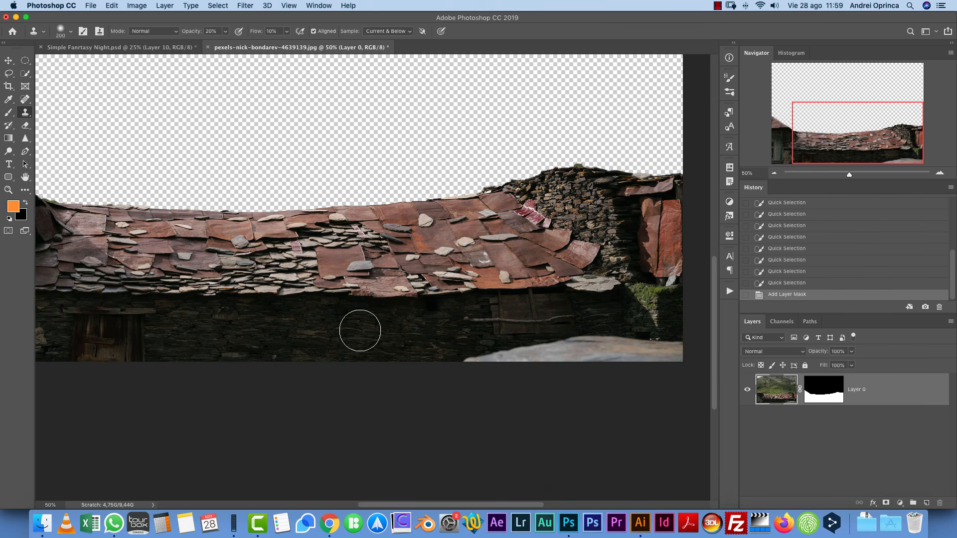
{"action": "key", "text": "bracketright"}
{"action": "key", "text": "bracketright"}
{"action": "key", "text": "bracketleft"}
{"action": "key", "text": "bracketleft"}
{"action": "mouse_move", "coordinate": [502, 347]}
{"action": "left_mouse_down"}
{"action": "mouse_move", "coordinate": [467, 356]}
{"action": "mouse_move", "coordinate": [546, 359]}
{"action": "mouse_move", "coordinate": [488, 368]}
{"action": "mouse_move", "coordinate": [491, 357]}
{"action": "mouse_move", "coordinate": [586, 345]}
{"action": "mouse_move", "coordinate": [651, 348]}
{"action": "mouse_move", "coordinate": [635, 361]}
{"action": "left_mouse_up"}
{"action": "mouse_move", "coordinate": [510, 361]}
{"action": "left_mouse_down"}
{"action": "mouse_move", "coordinate": [670, 348]}
{"action": "mouse_move", "coordinate": [617, 371]}
{"action": "mouse_move", "coordinate": [671, 344]}
{"action": "mouse_move", "coordinate": [662, 346]}
{"action": "left_mouse_up"}
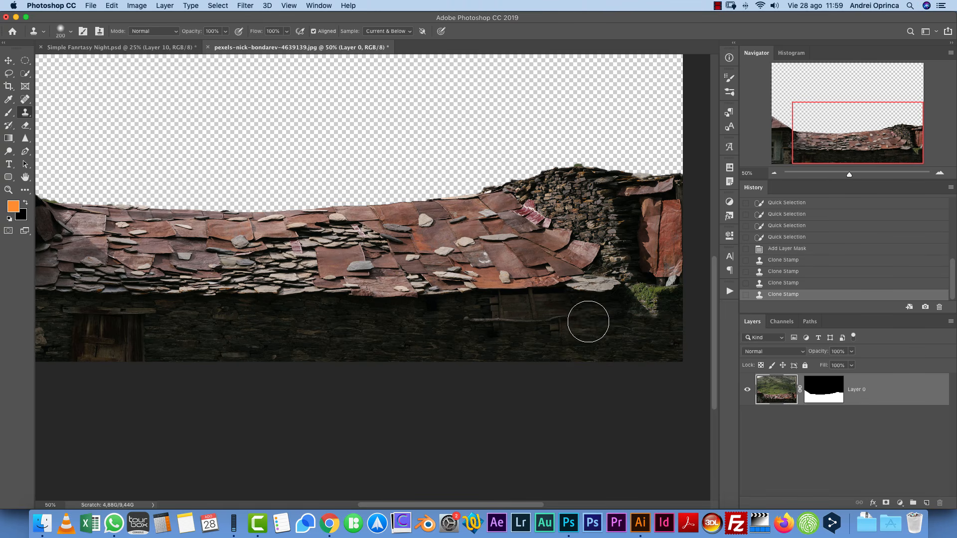
- Refine the rooftop layer's mask in Select and Mask with feather 2.6 px, contrast 49% and shift edge -19%
{"action": "left_click_drag", "start_coordinate": [517, 276], "coordinate": [616, 359]}
{"action": "right_click", "coordinate": [821, 387]}
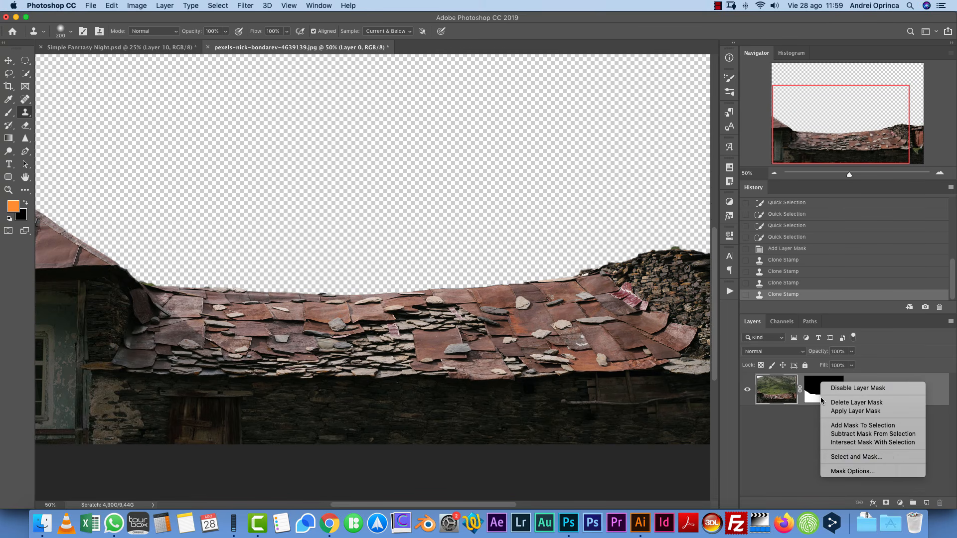
{"action": "left_click", "coordinate": [833, 457]}
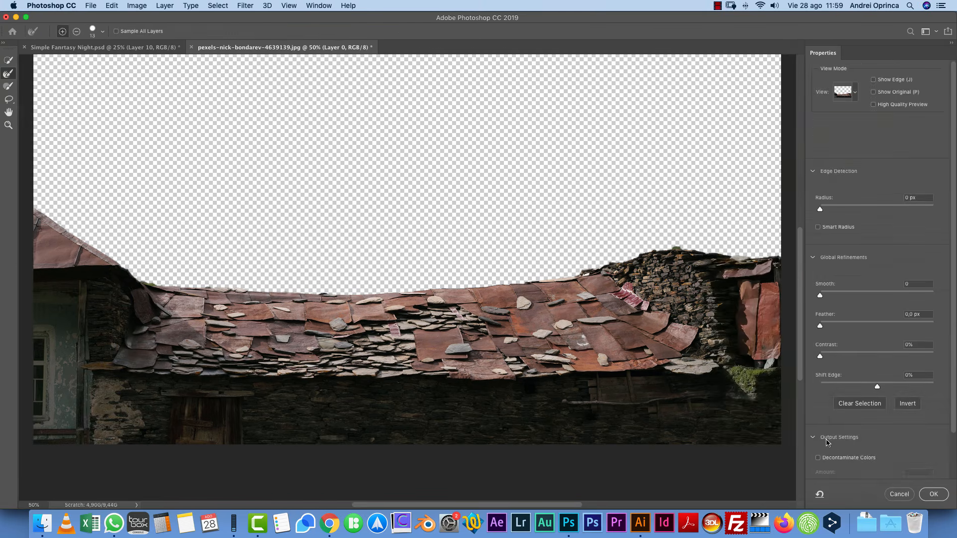
{"action": "left_click_drag", "start_coordinate": [868, 388], "coordinate": [865, 387]}
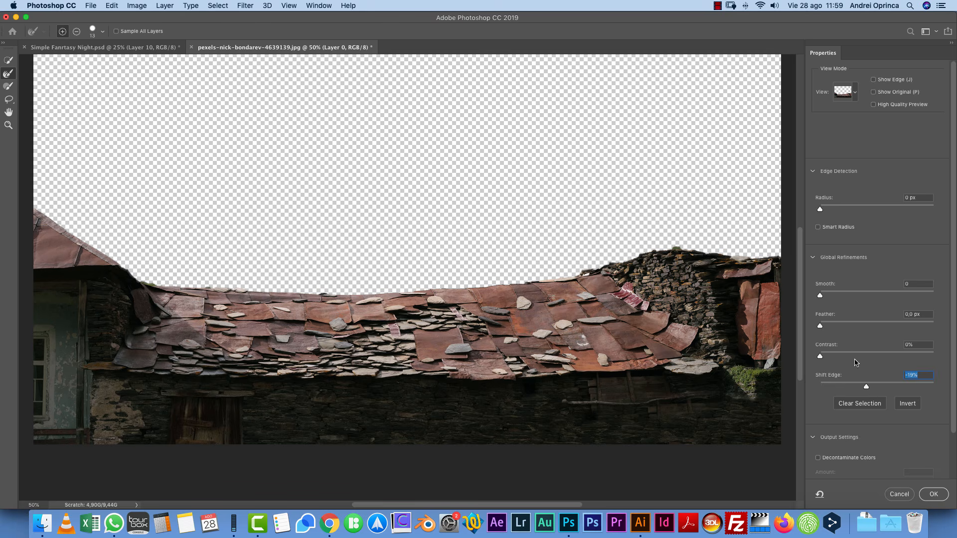
{"action": "left_click", "coordinate": [837, 324]}
{"action": "left_click", "coordinate": [867, 355]}
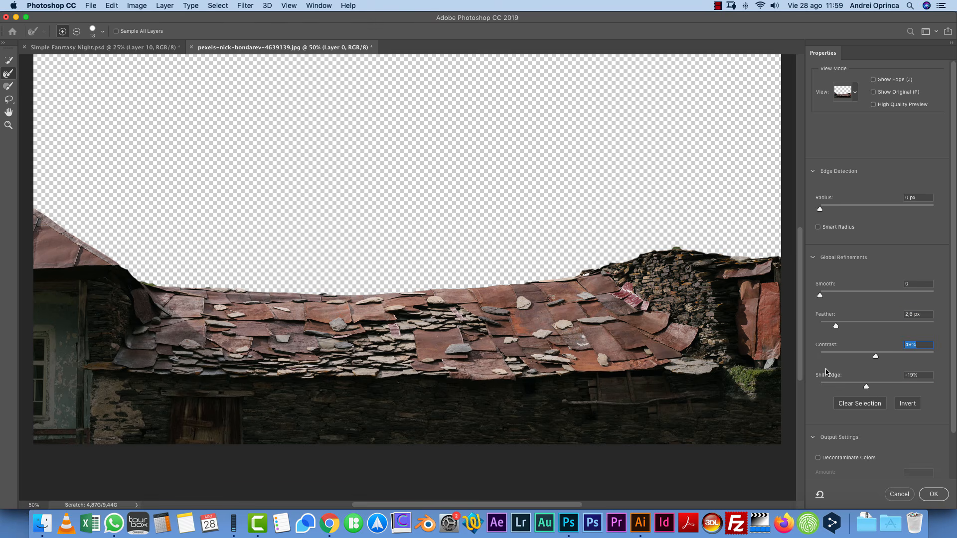
{"action": "key", "text": "super+1"}
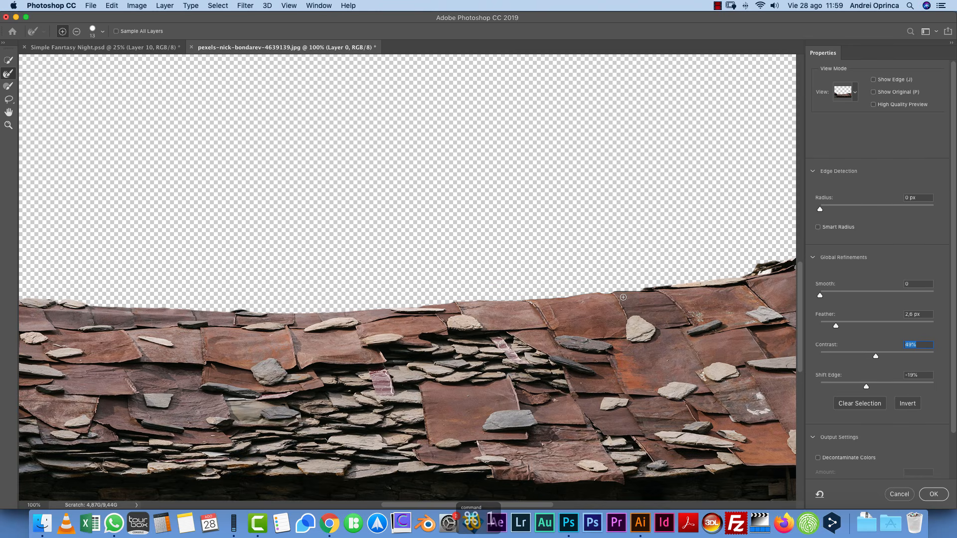
{"action": "left_click", "coordinate": [934, 494]}
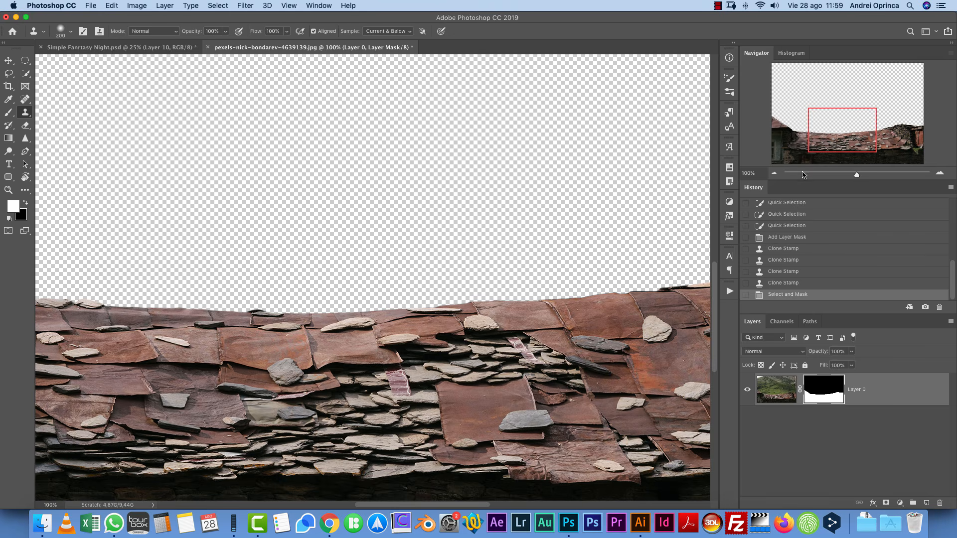
- Rename the masked rooftop layer as foreground
{"action": "left_click", "coordinate": [774, 172]}
{"action": "left_click", "coordinate": [774, 173]}
{"action": "double_click", "coordinate": [860, 392]}
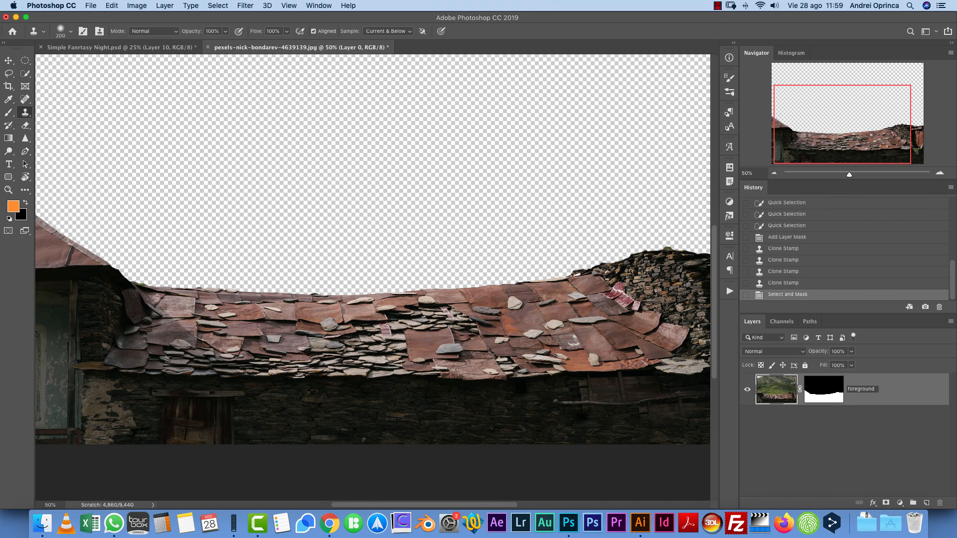
{"action": "key", "text": "Return"}
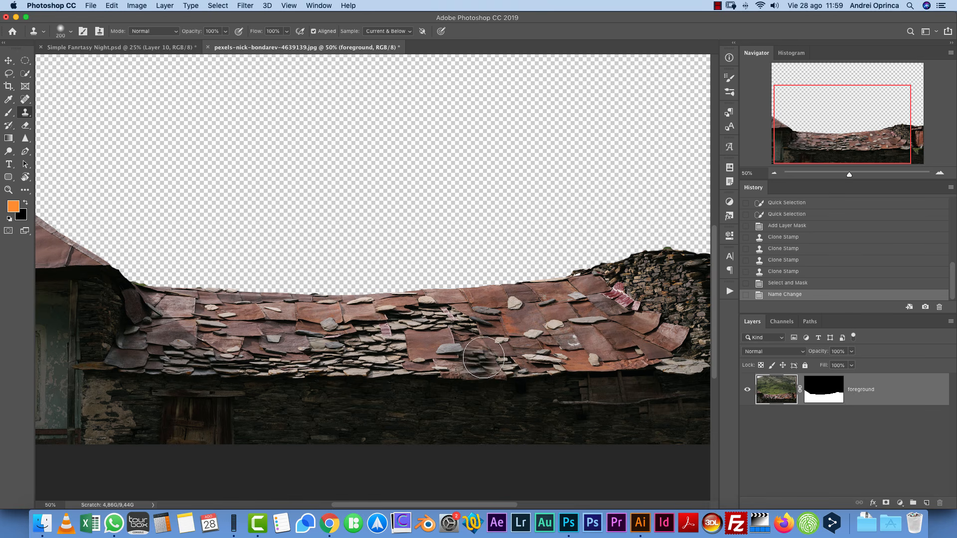
- Place the starry night photo pexels-pixabay-358528.jpg as an embedded layer, aligned with the sides of the canvas
{"action": "key", "text": "super+shift+d"}
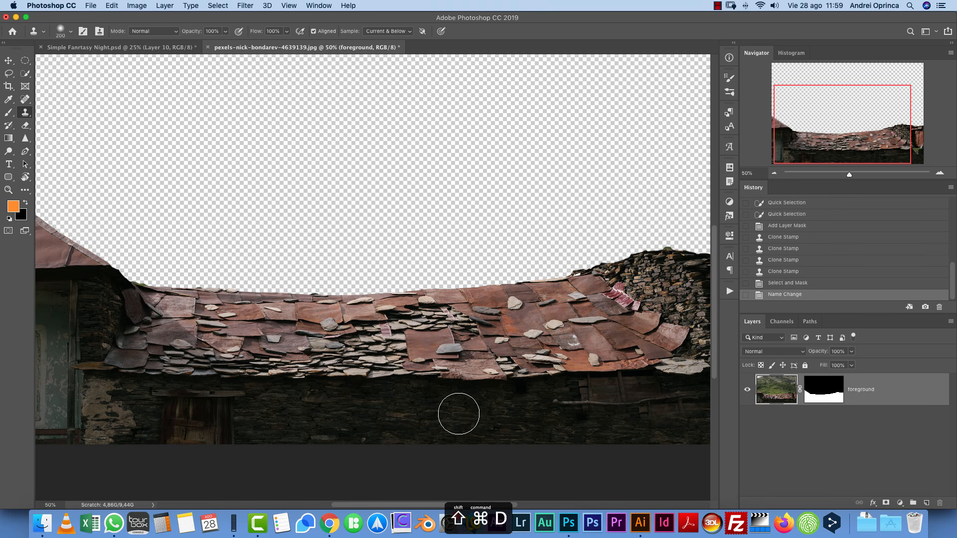
{"action": "left_click", "coordinate": [575, 95]}
{"action": "key", "text": "space"}
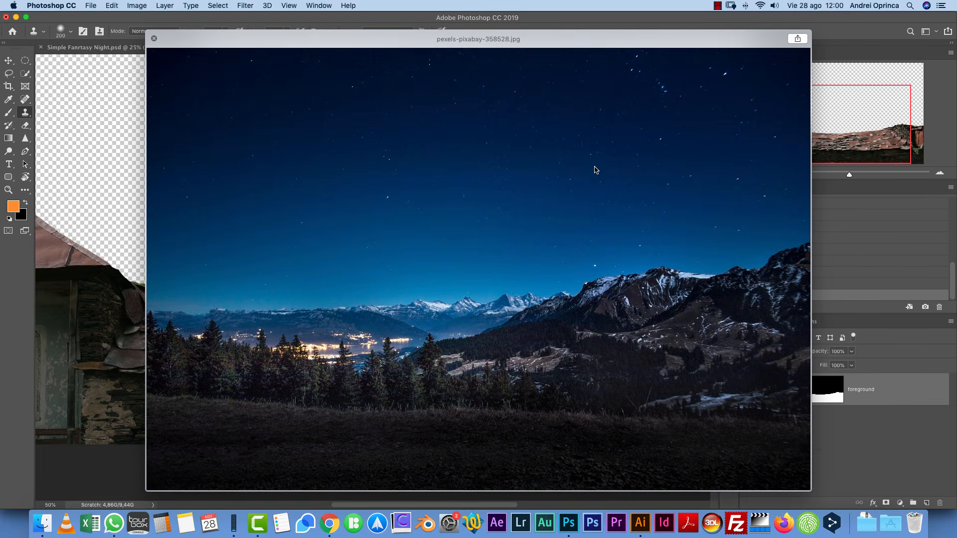
{"action": "key", "text": "space"}
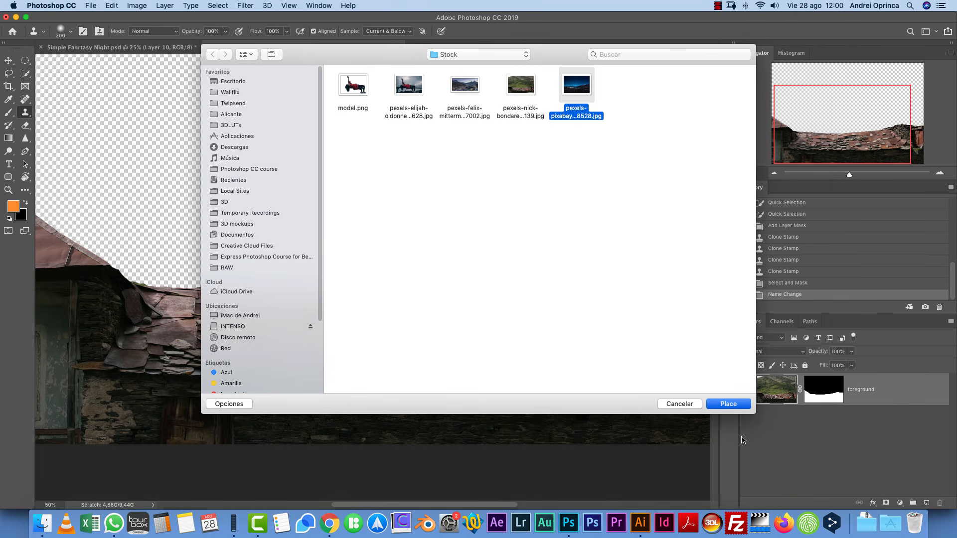
{"action": "key", "text": "Return"}
{"action": "left_click", "coordinate": [772, 175]}
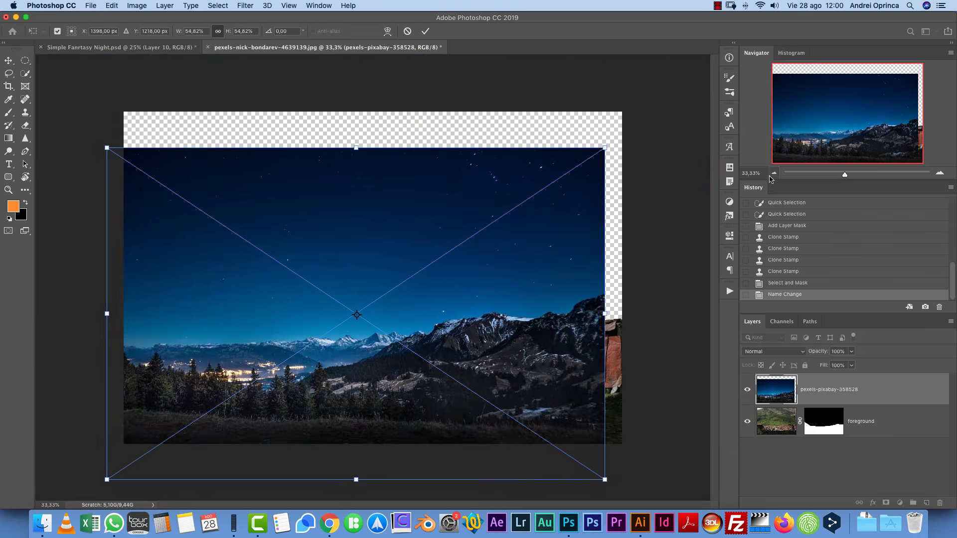
{"action": "left_click_drag", "start_coordinate": [549, 251], "coordinate": [566, 212]}
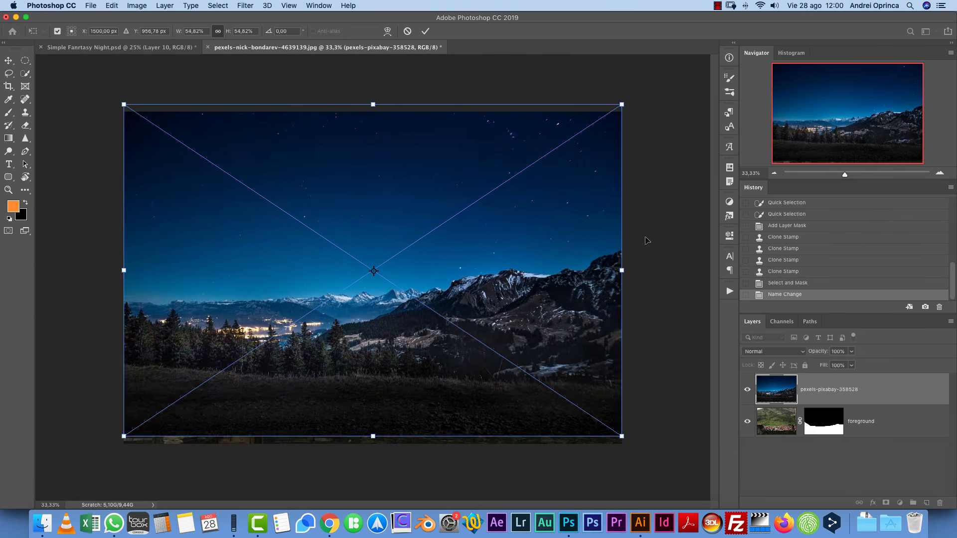
{"action": "key", "text": "Return"}
- Move the night photo beneath the foreground layer, and enlarge and reposition it so only starry sky fills the area above the roof
{"action": "left_click_drag", "start_coordinate": [907, 393], "coordinate": [915, 451]}
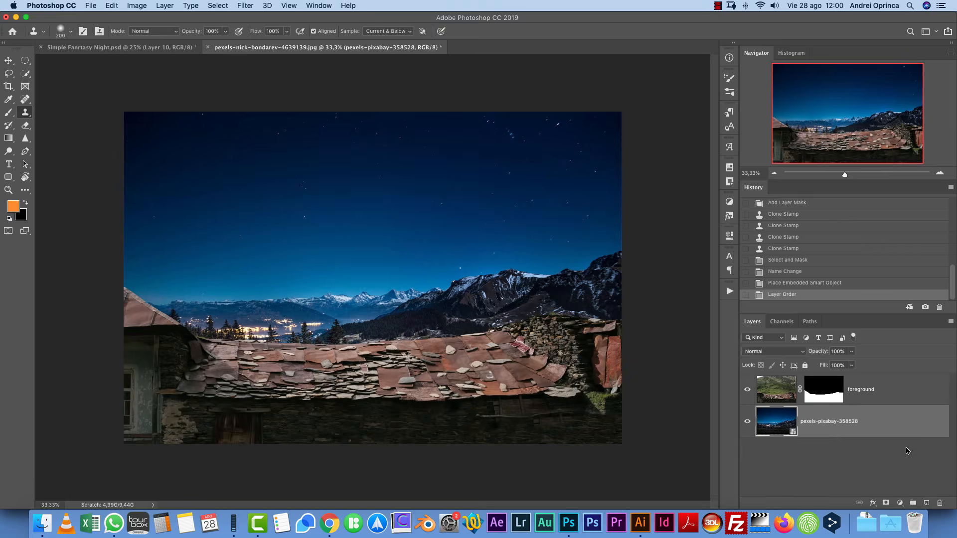
{"action": "key", "text": "super+t"}
{"action": "left_click_drag", "start_coordinate": [561, 256], "coordinate": [573, 275]}
{"action": "left_click_drag", "start_coordinate": [620, 154], "coordinate": [746, 67]}
{"action": "mouse_move", "coordinate": [615, 172]}
{"action": "left_mouse_down"}
{"action": "mouse_move", "coordinate": [543, 253]}
{"action": "mouse_move", "coordinate": [522, 239]}
{"action": "mouse_move", "coordinate": [537, 208]}
{"action": "mouse_move", "coordinate": [537, 229]}
{"action": "left_mouse_up"}
{"action": "key", "text": "Return"}
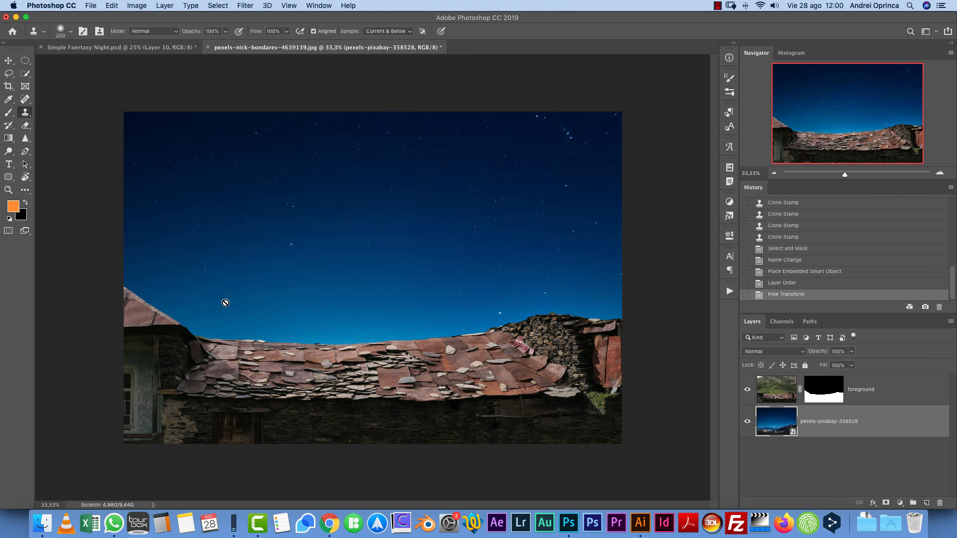
- Place the dusk mountain-valley photo from the Stock folder as an embedded layer, enlarged and lowered so its peaks rise behind the roof
{"action": "left_click", "coordinate": [9, 60]}
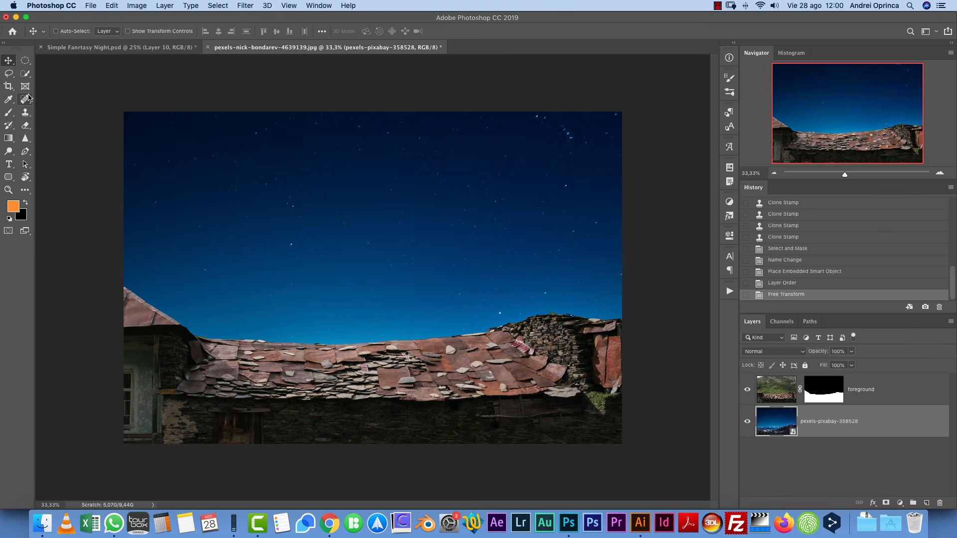
{"action": "left_click", "coordinate": [91, 6]}
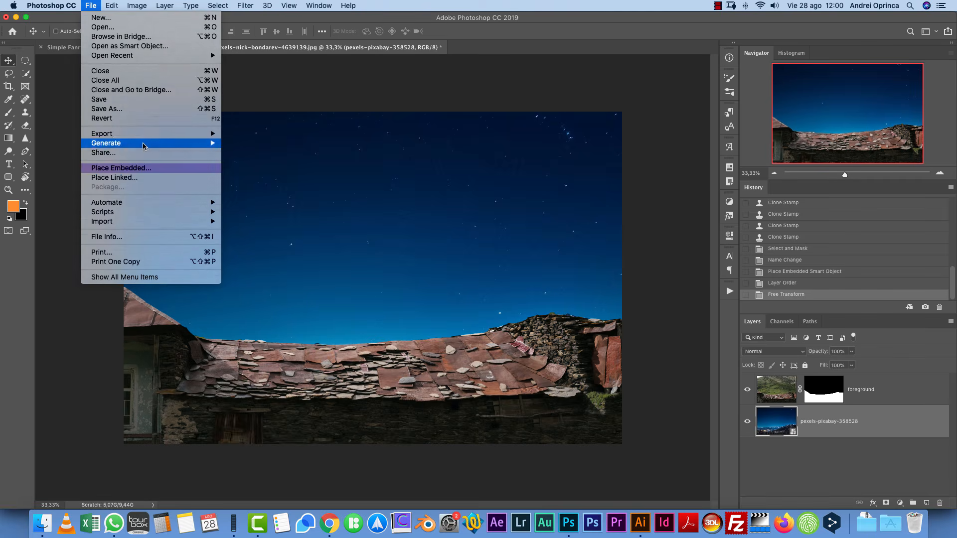
{"action": "left_click", "coordinate": [108, 169]}
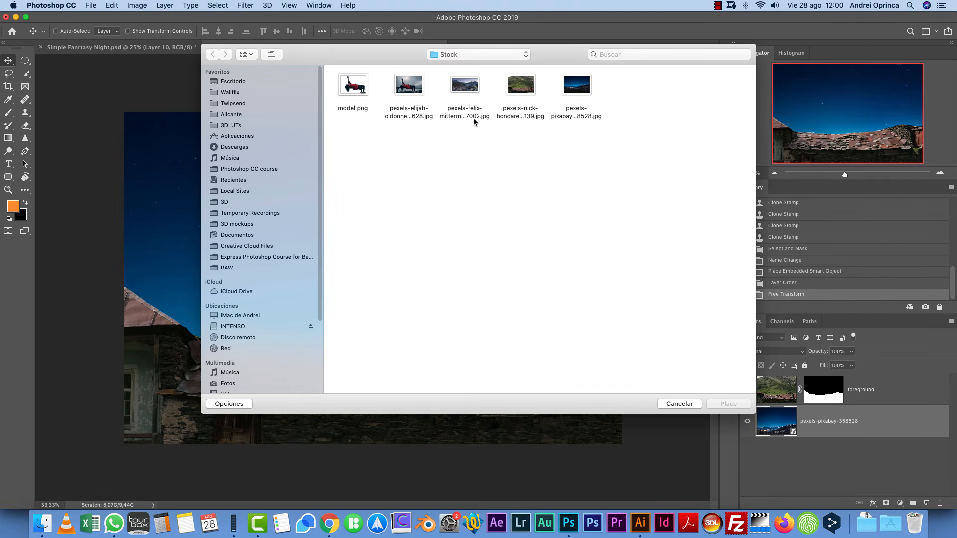
{"action": "left_click", "coordinate": [474, 120]}
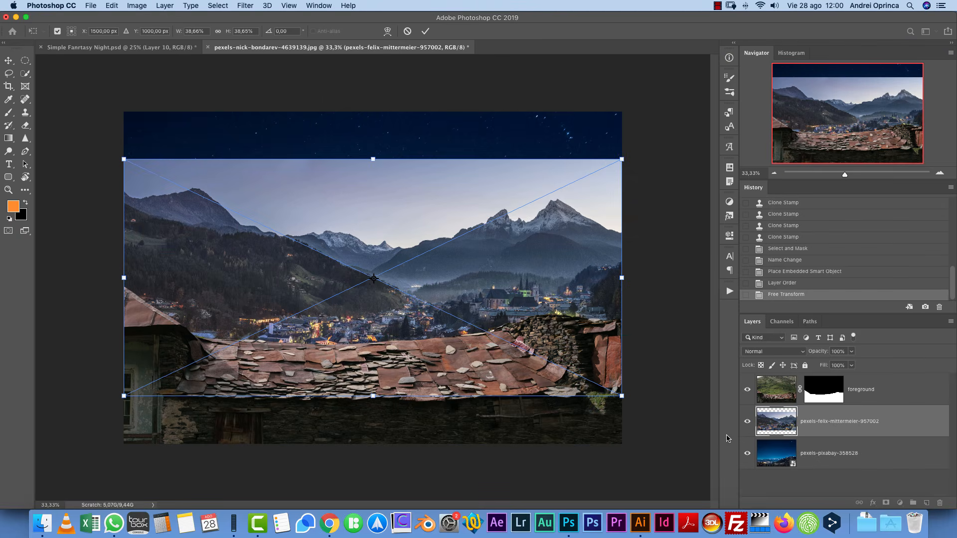
{"action": "left_click_drag", "start_coordinate": [618, 158], "coordinate": [783, 82]}
{"action": "left_click_drag", "start_coordinate": [597, 202], "coordinate": [530, 287]}
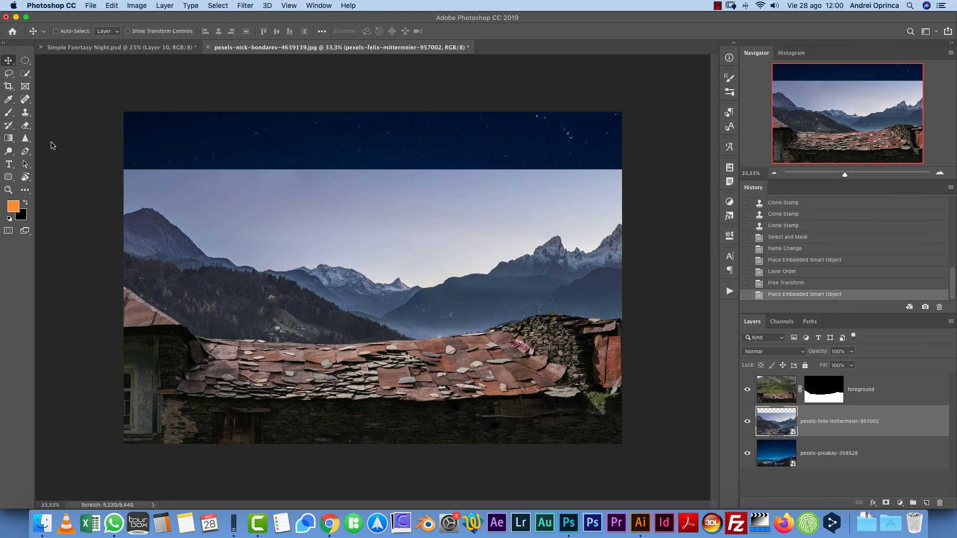
- Select the pale sky above the peaks with Quick Selection and hide it with an inverted layer mask
{"action": "left_click", "coordinate": [25, 74]}
{"action": "mouse_move", "coordinate": [149, 195]}
{"action": "left_mouse_down"}
{"action": "mouse_move", "coordinate": [249, 209]}
{"action": "mouse_move", "coordinate": [401, 214]}
{"action": "left_mouse_up"}
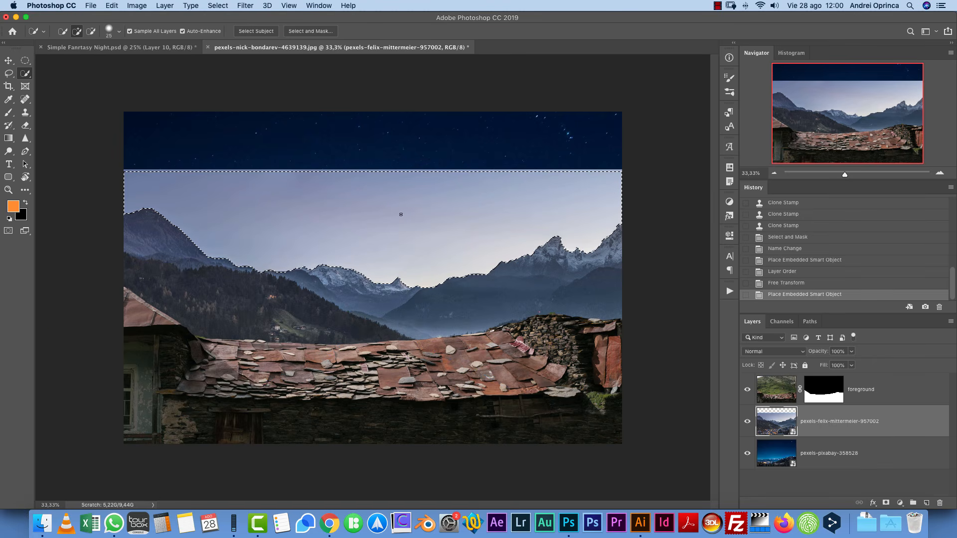
{"action": "left_click_drag", "start_coordinate": [479, 241], "coordinate": [488, 249]}
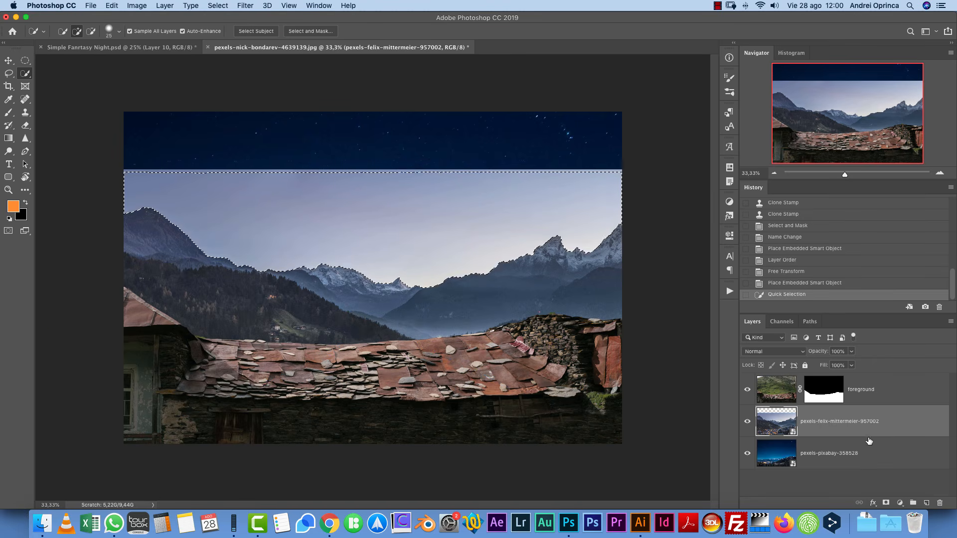
{"action": "left_click", "coordinate": [886, 503], "text": "alt"}
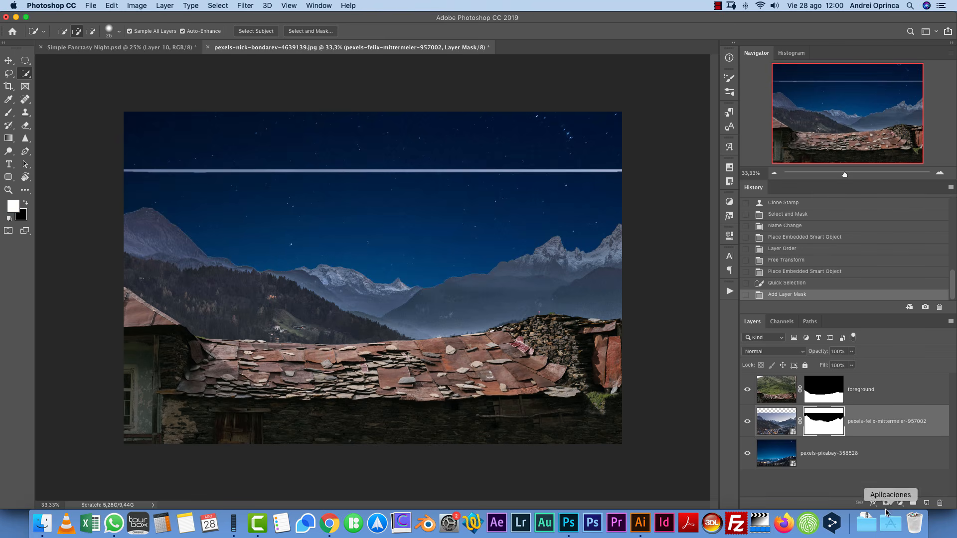
- Hide the leftover pale line across the sky by filling a rectangular selection over it with black on the mountain layer's mask
{"action": "key", "text": "v"}
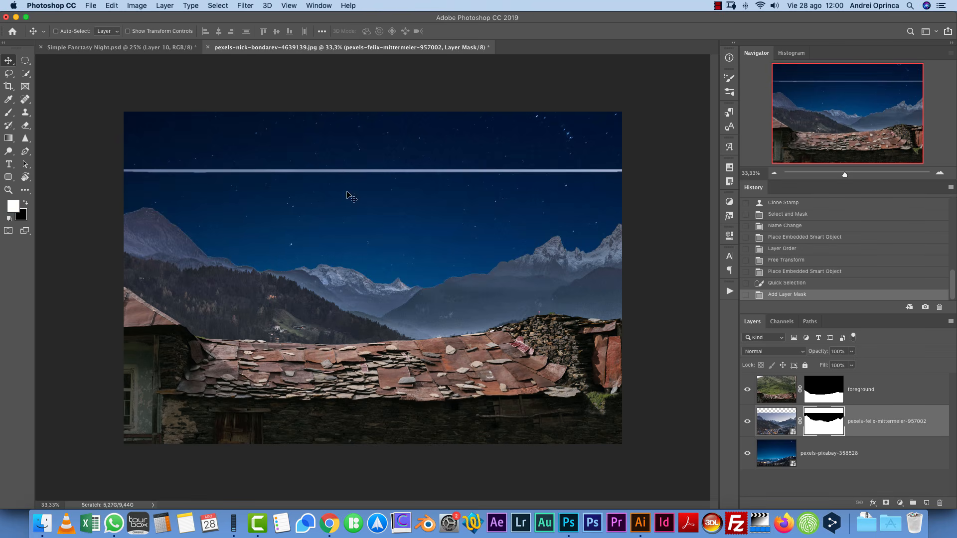
{"action": "left_click_drag", "start_coordinate": [25, 60], "coordinate": [46, 61]}
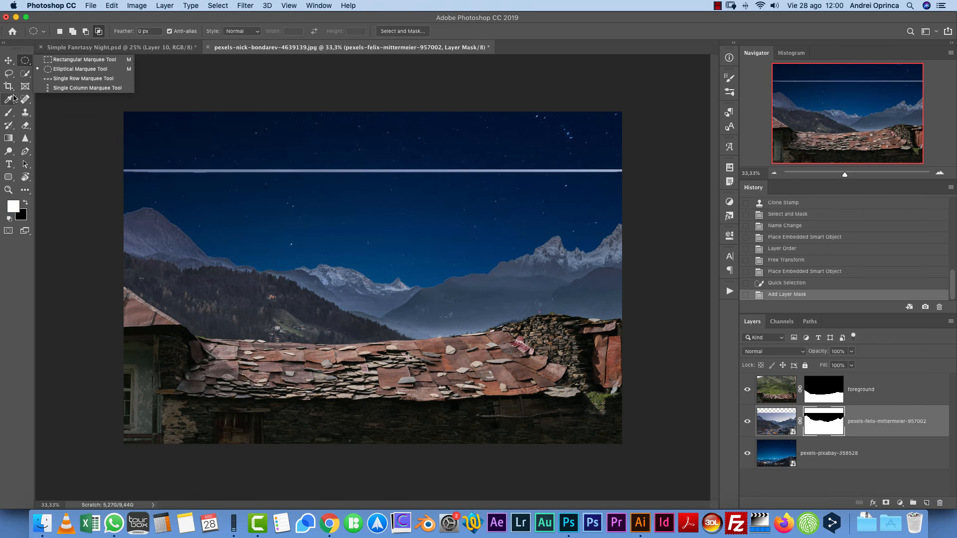
{"action": "left_click", "coordinate": [51, 61]}
{"action": "left_click_drag", "start_coordinate": [122, 109], "coordinate": [663, 186]}
{"action": "key", "text": "alt+BackSpace"}
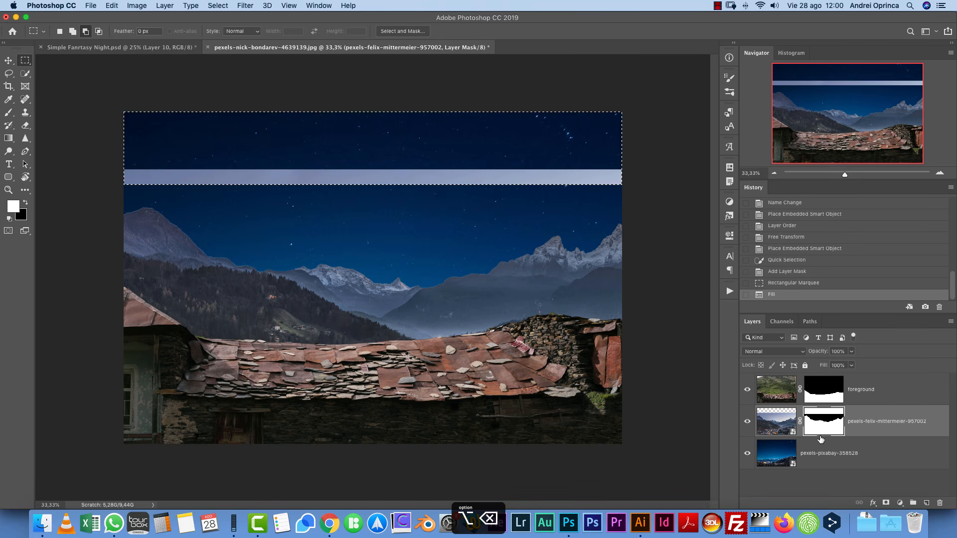
{"action": "key", "text": "super+z"}
{"action": "key", "text": "x"}
{"action": "key", "text": "alt+BackSpace"}
{"action": "key", "text": "super+d"}
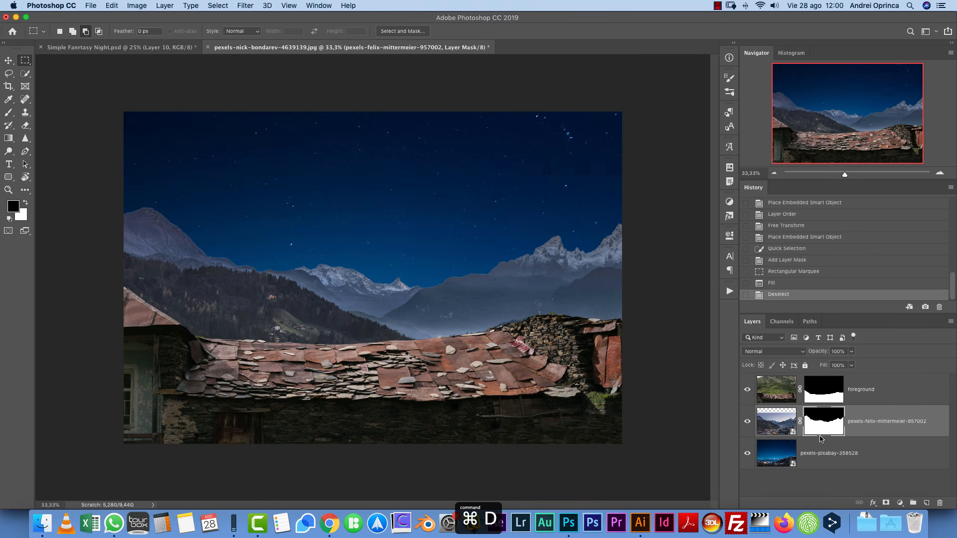
- Rename the mountain photo's layer as mountains and the night photo's layer as sky
{"action": "key", "text": "super+1"}
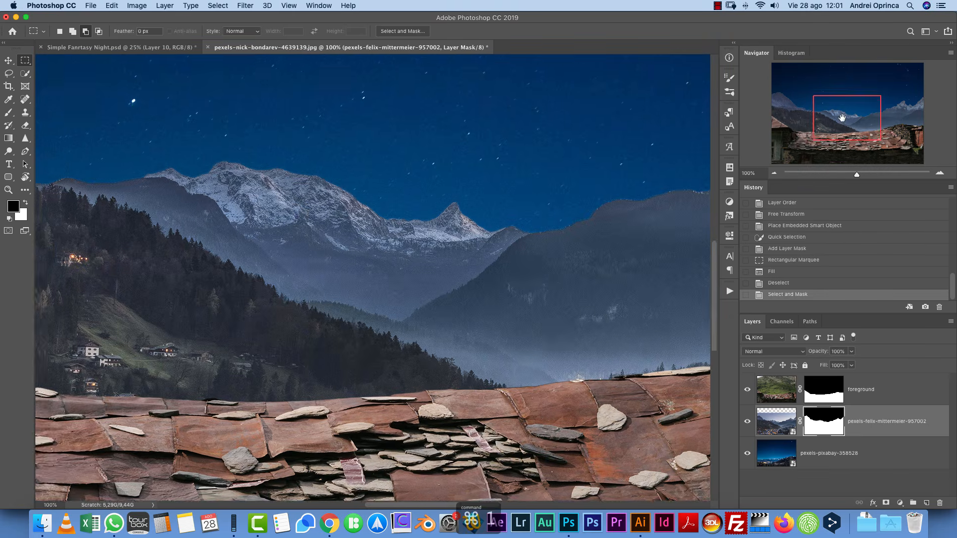
{"action": "left_click", "coordinate": [774, 173]}
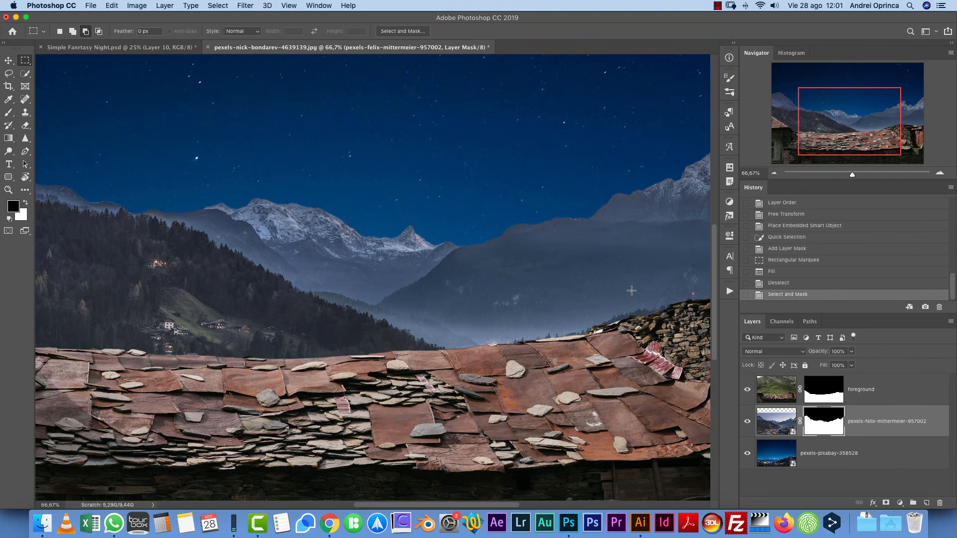
{"action": "left_click", "coordinate": [773, 174]}
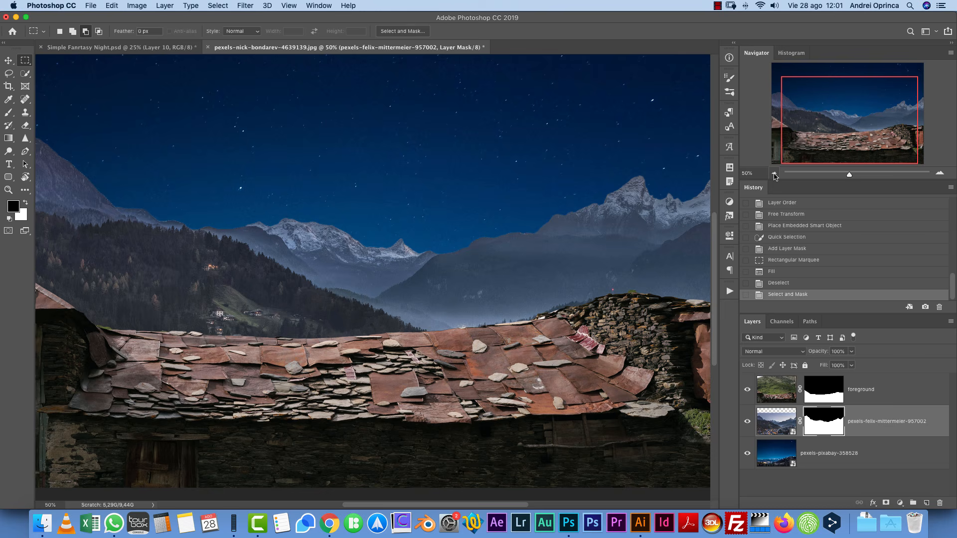
{"action": "left_click_drag", "start_coordinate": [836, 135], "coordinate": [830, 121]}
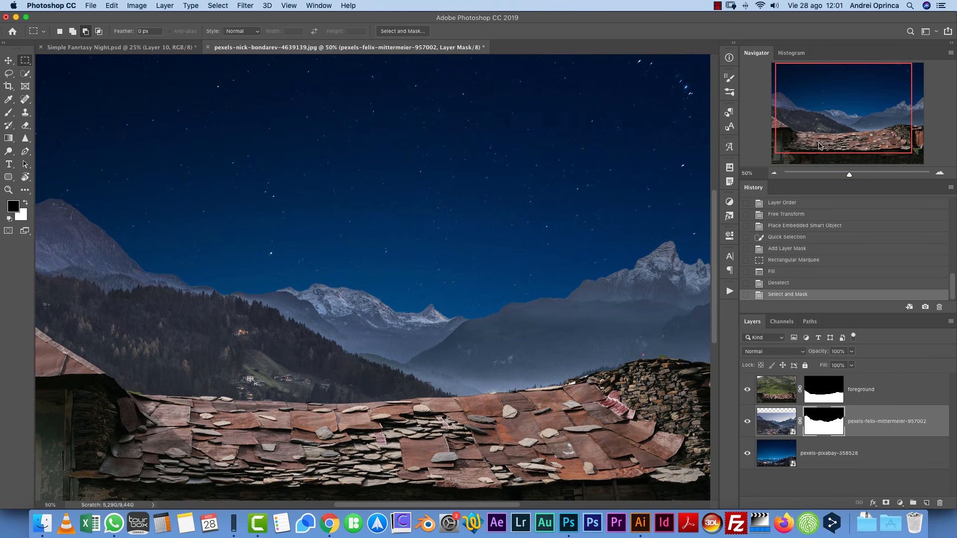
{"action": "left_click", "coordinate": [774, 174]}
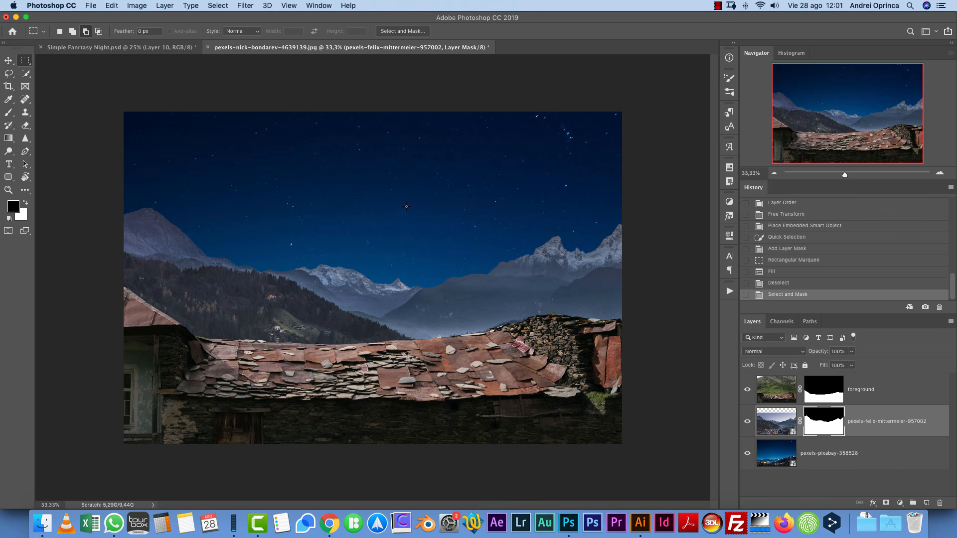
{"action": "double_click", "coordinate": [901, 424]}
{"action": "type", "text": "mountains"}
{"action": "key", "text": "Return"}
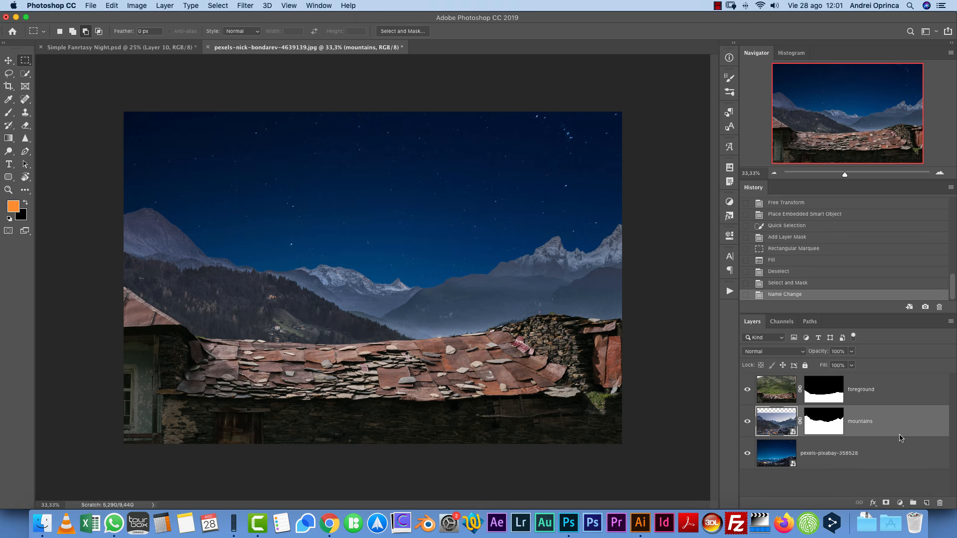
{"action": "double_click", "coordinate": [831, 459]}
{"action": "type", "text": "sky"}
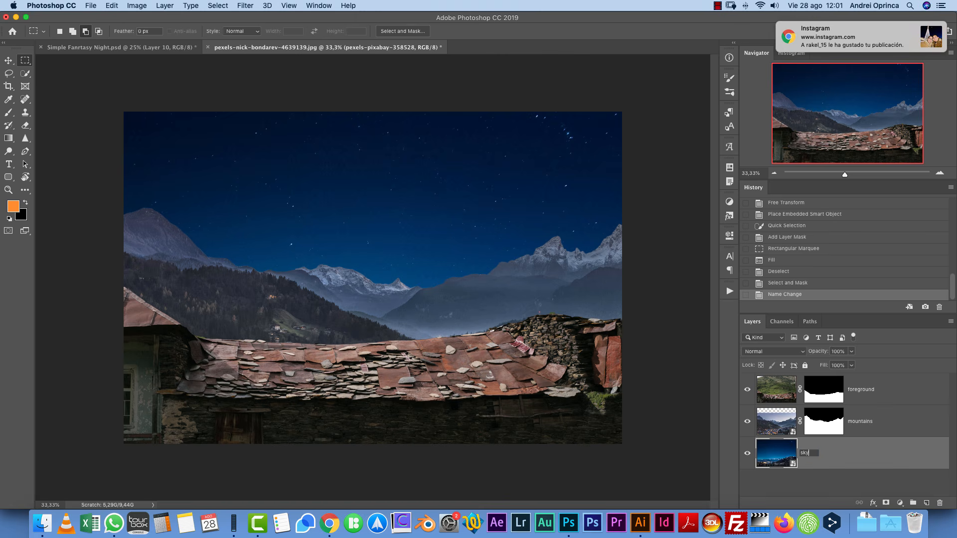
{"action": "key", "text": "Return"}
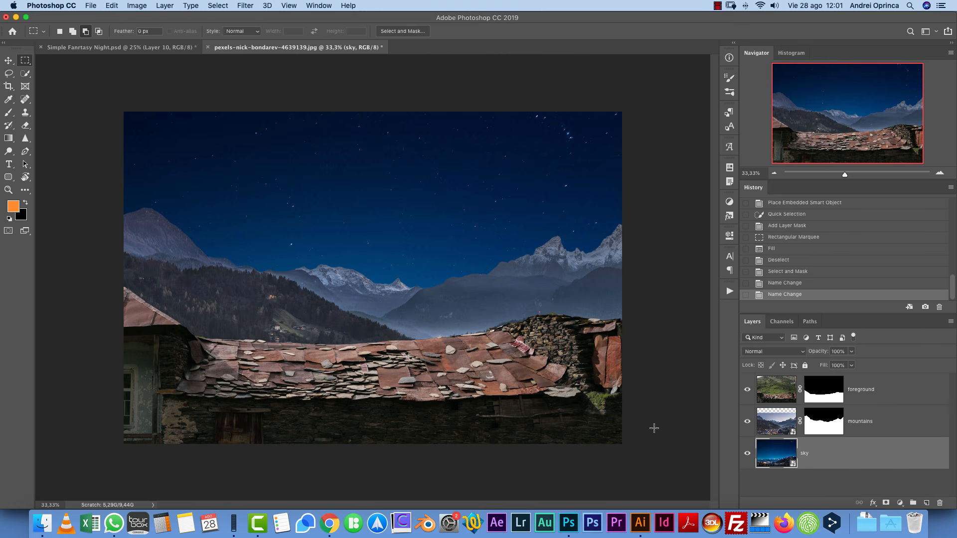
- Deepen the mountains layer's contrast with an S-shaped Curves adjustment, lifting the highlights and setting the darker point at input 121, output 92
{"action": "left_click", "coordinate": [897, 426]}
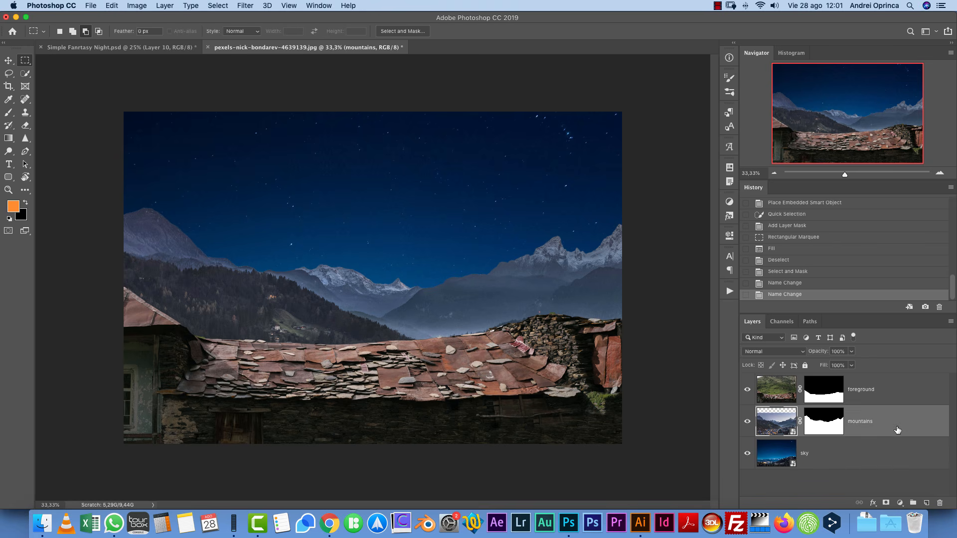
{"action": "key", "text": "super+l"}
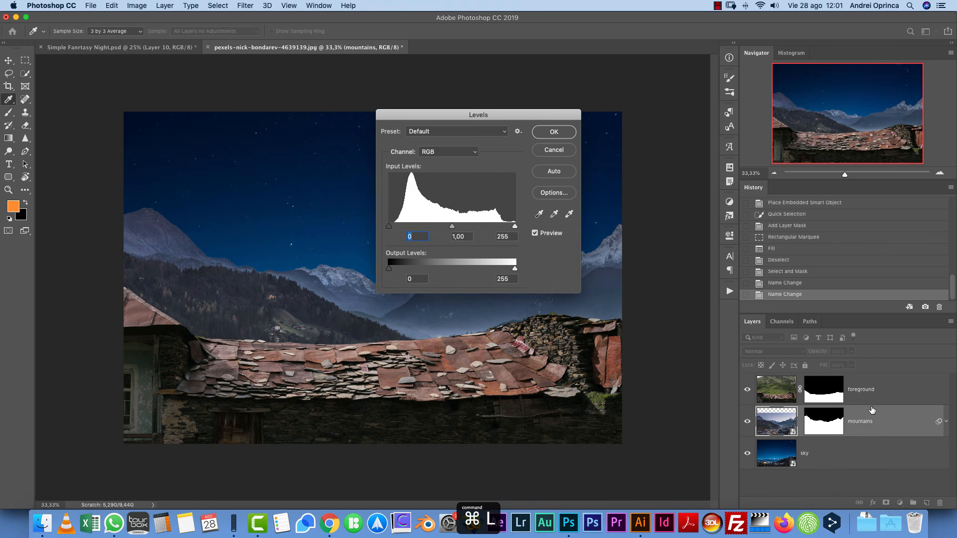
{"action": "left_click", "coordinate": [552, 131]}
{"action": "key", "text": "super+m"}
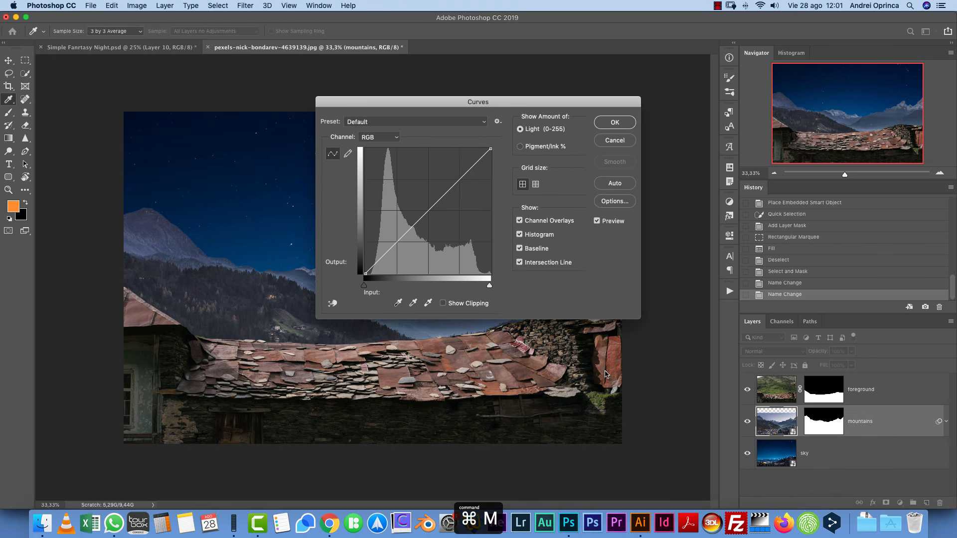
{"action": "left_click_drag", "start_coordinate": [583, 102], "coordinate": [724, 64]}
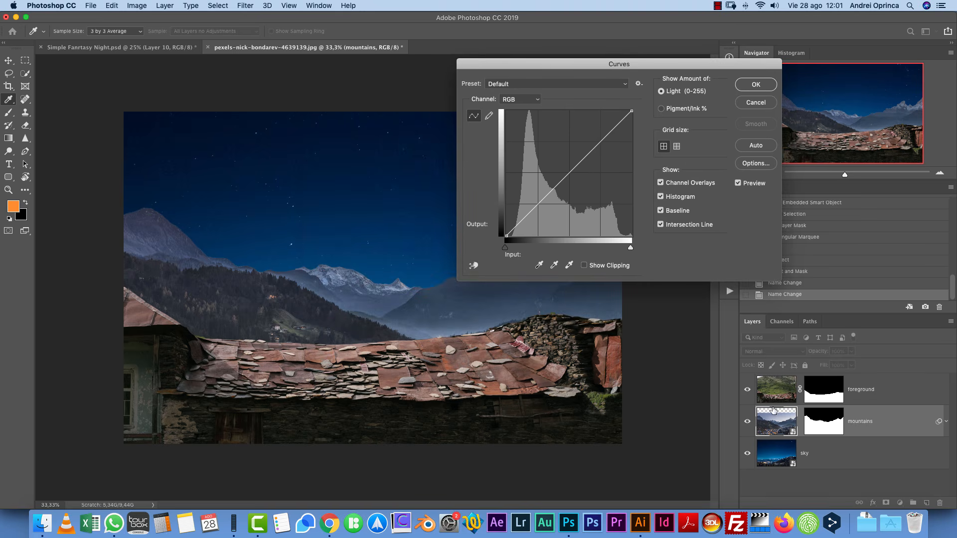
{"action": "left_click_drag", "start_coordinate": [575, 180], "coordinate": [573, 184]}
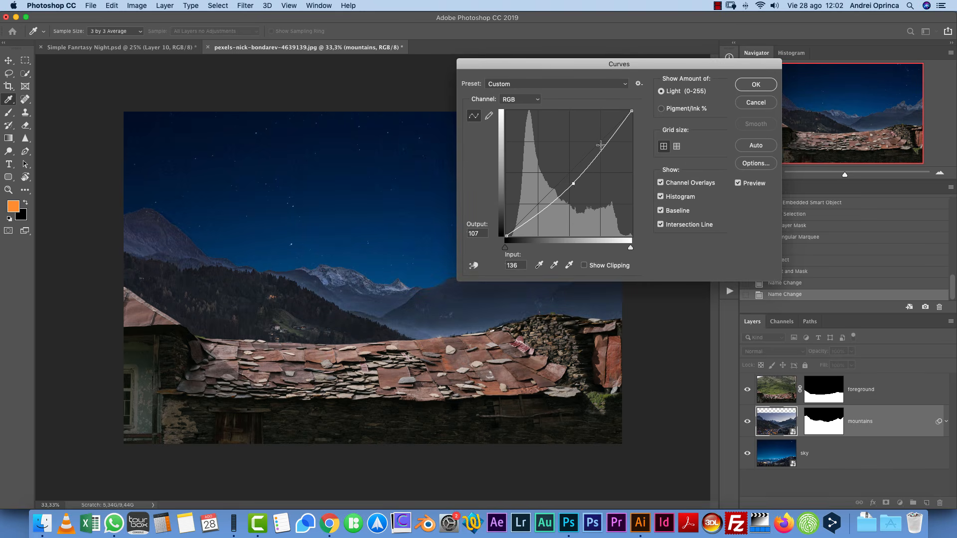
{"action": "left_click_drag", "start_coordinate": [663, 67], "coordinate": [770, 124]}
{"action": "left_click_drag", "start_coordinate": [710, 207], "coordinate": [709, 200]}
{"action": "left_click_drag", "start_coordinate": [679, 244], "coordinate": [673, 248]}
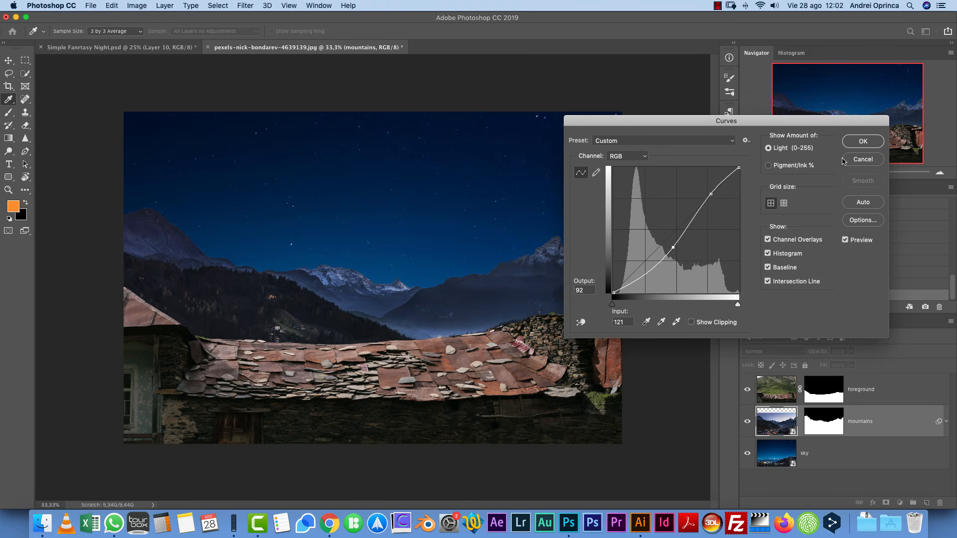
{"action": "left_click", "coordinate": [856, 142]}
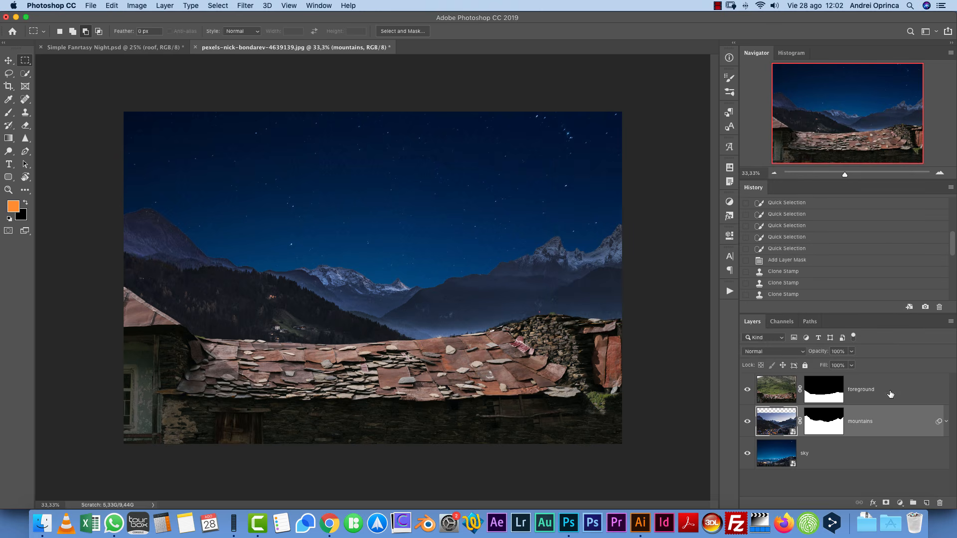
- Convert the foreground layer to a smart object
{"action": "left_click", "coordinate": [891, 394]}
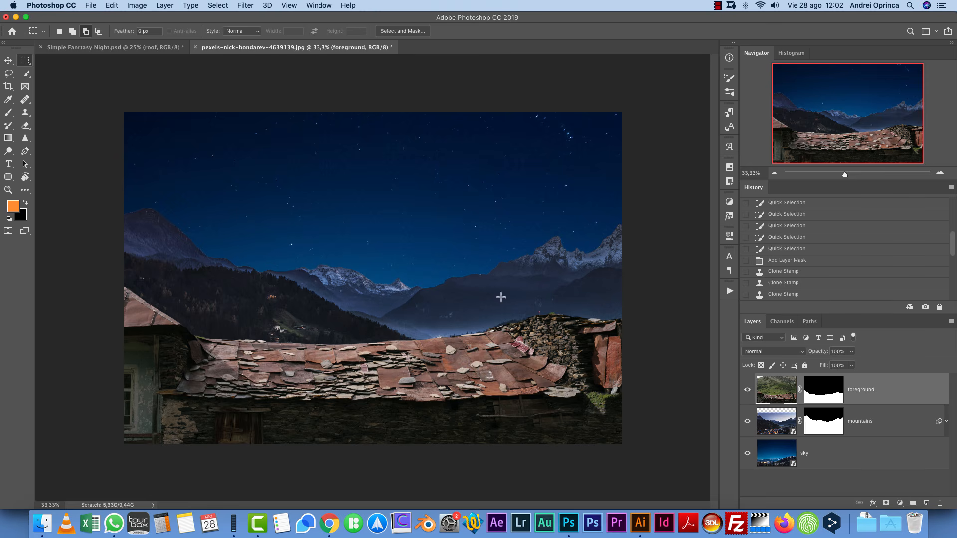
{"action": "right_click", "coordinate": [896, 399]}
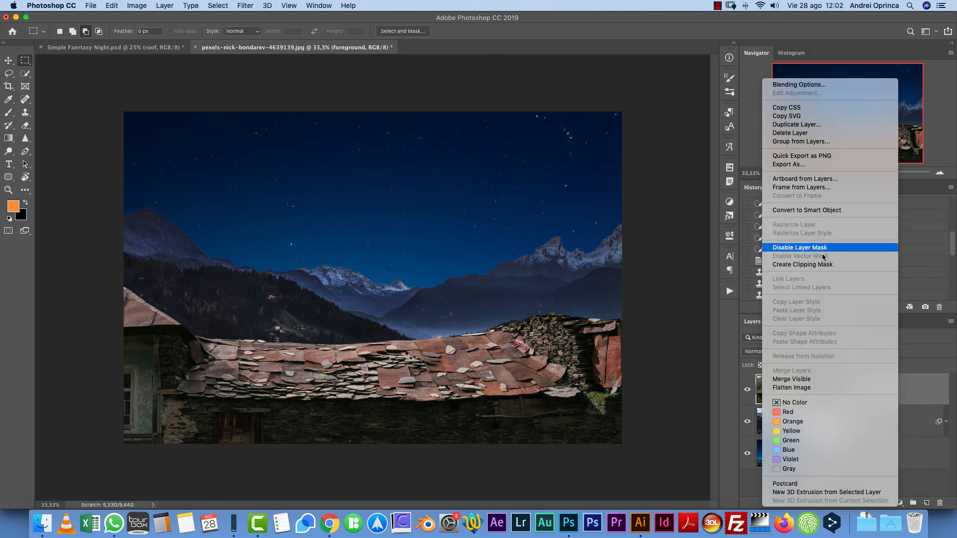
{"action": "left_click", "coordinate": [816, 211]}
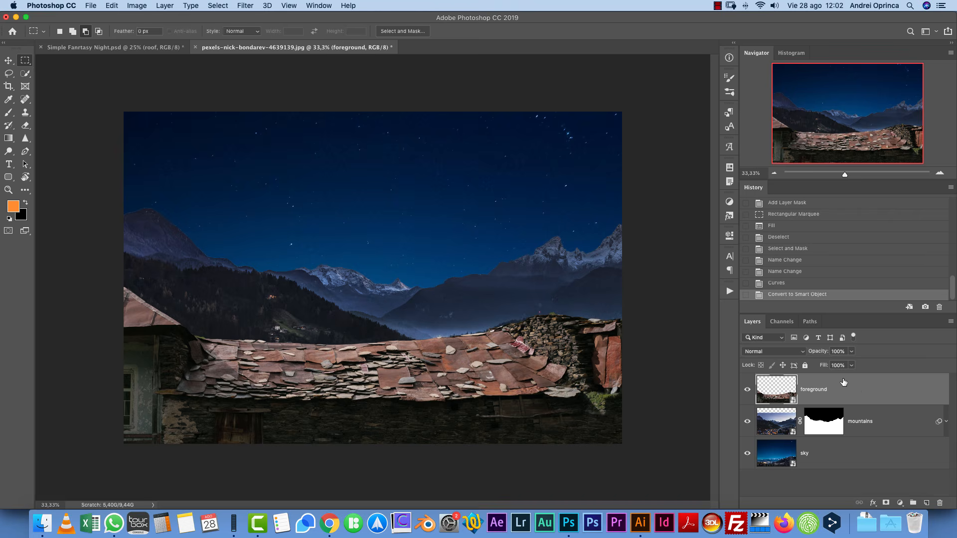
- Darken the foreground with Curves on RGB, lowering the white point's output to 201 and placing a midpoint at input 128, output 68
{"action": "key", "text": "super+m"}
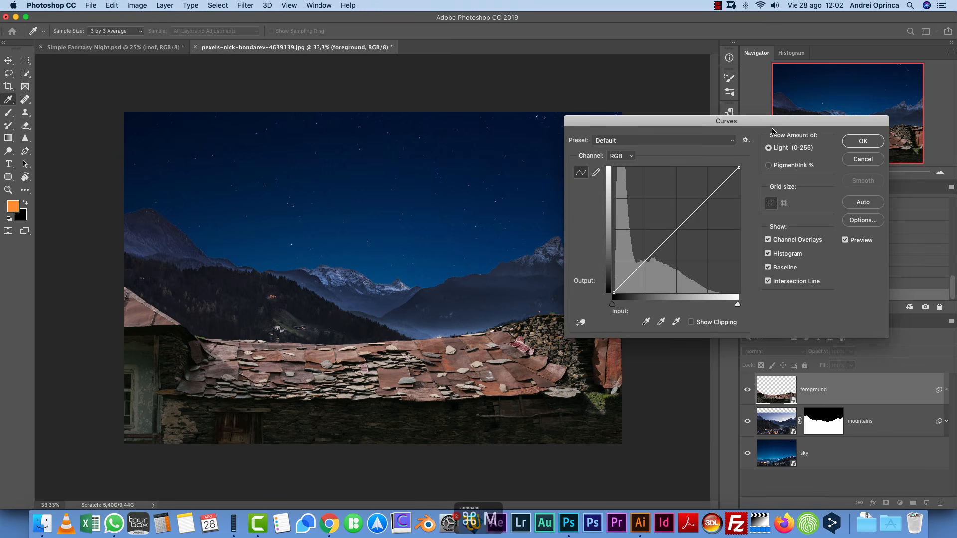
{"action": "left_click_drag", "start_coordinate": [774, 119], "coordinate": [830, 108]}
{"action": "left_click_drag", "start_coordinate": [726, 218], "coordinate": [726, 234]}
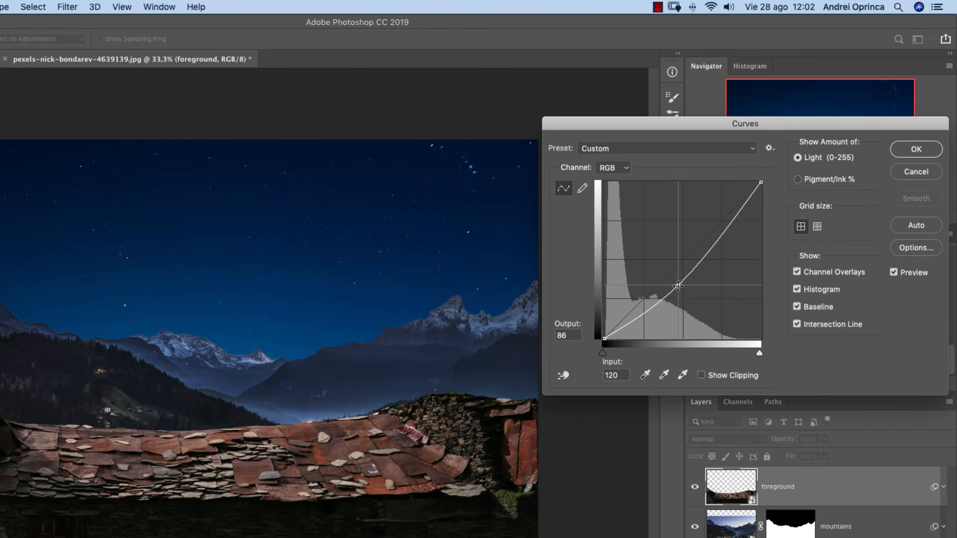
{"action": "left_click", "coordinate": [761, 182]}
{"action": "left_click_drag", "start_coordinate": [760, 182], "coordinate": [761, 216]}
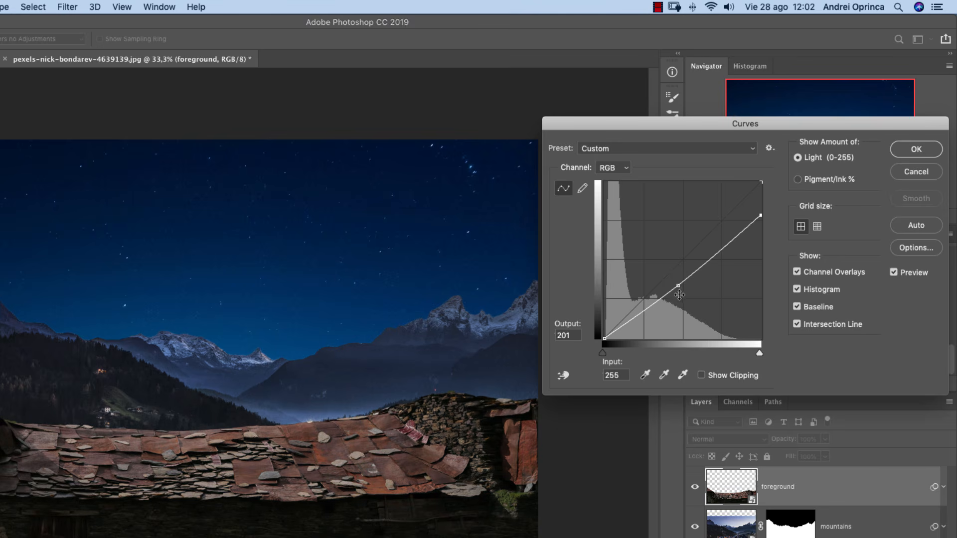
{"action": "left_click_drag", "start_coordinate": [675, 288], "coordinate": [680, 300]}
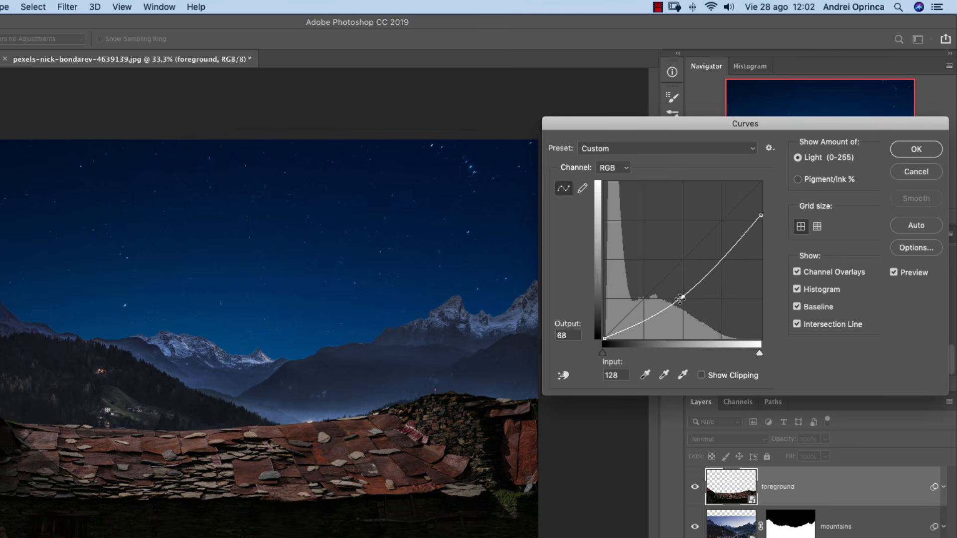
- Shift the foreground's tint cooler in Curves by raising the Blue channel's midtones and lowering the Red channel at input 112 to output 87
{"action": "left_click", "coordinate": [626, 168]}
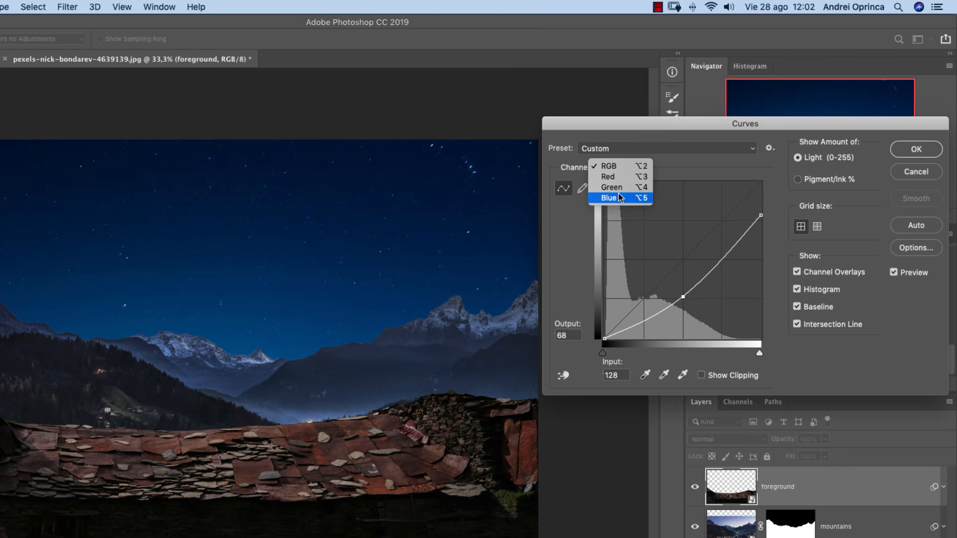
{"action": "left_click", "coordinate": [619, 198]}
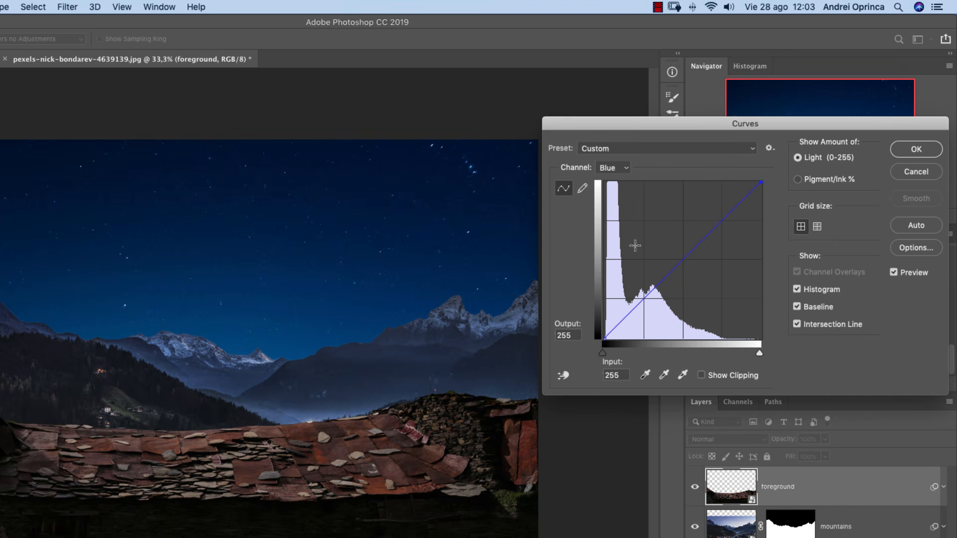
{"action": "mouse_move", "coordinate": [673, 268]}
{"action": "left_mouse_down"}
{"action": "mouse_move", "coordinate": [676, 285]}
{"action": "mouse_move", "coordinate": [661, 260]}
{"action": "mouse_move", "coordinate": [675, 269]}
{"action": "mouse_move", "coordinate": [673, 285]}
{"action": "left_mouse_up"}
{"action": "left_click", "coordinate": [613, 167]}
{"action": "left_click", "coordinate": [614, 146]}
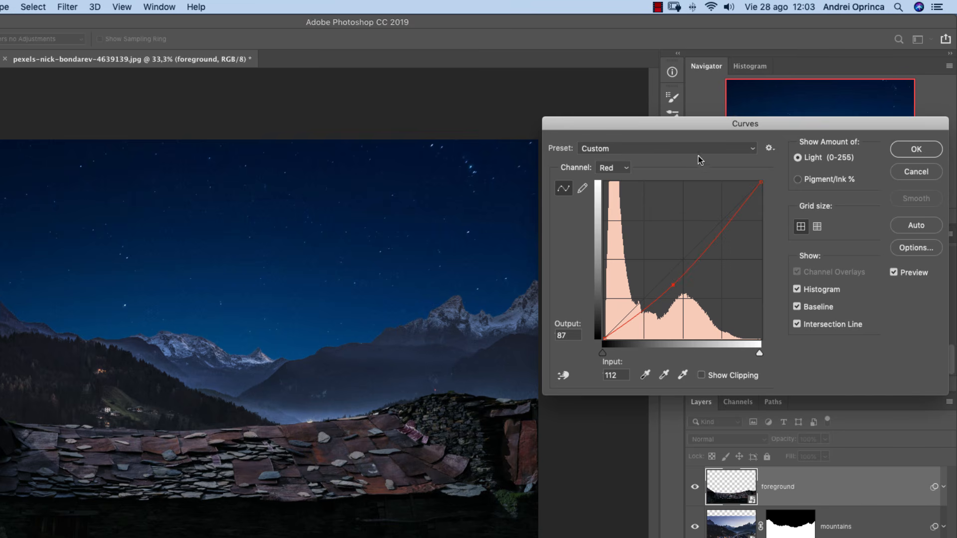
- Raise the RGB curve's white point, add a highlight point at input 205, output 145, compare with the original and apply the foreground Curves
{"action": "left_click", "coordinate": [623, 168]}
{"action": "left_click", "coordinate": [623, 156]}
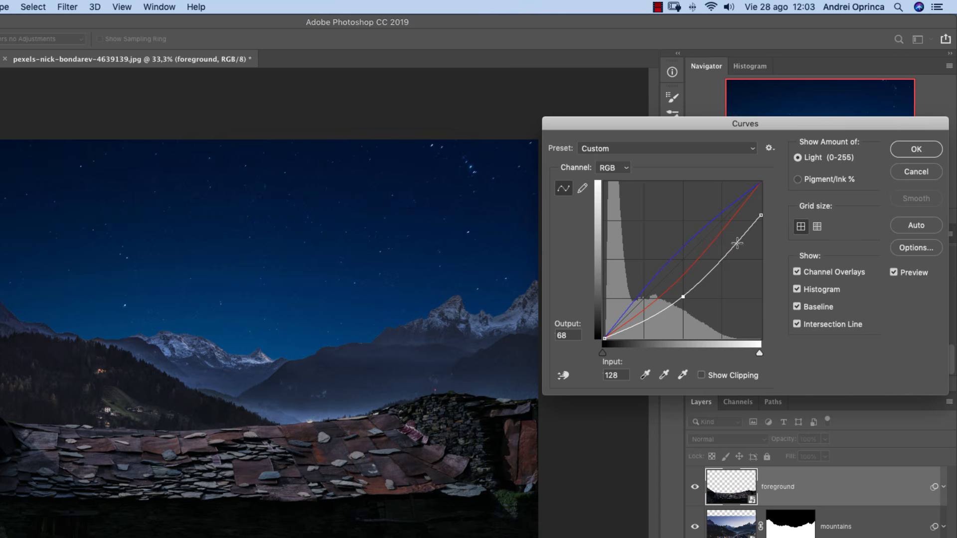
{"action": "left_click_drag", "start_coordinate": [730, 253], "coordinate": [731, 248]}
{"action": "left_click_drag", "start_coordinate": [761, 215], "coordinate": [761, 204]}
{"action": "mouse_move", "coordinate": [731, 249]}
{"action": "left_mouse_down"}
{"action": "mouse_move", "coordinate": [728, 242]}
{"action": "mouse_move", "coordinate": [732, 251]}
{"action": "left_mouse_up"}
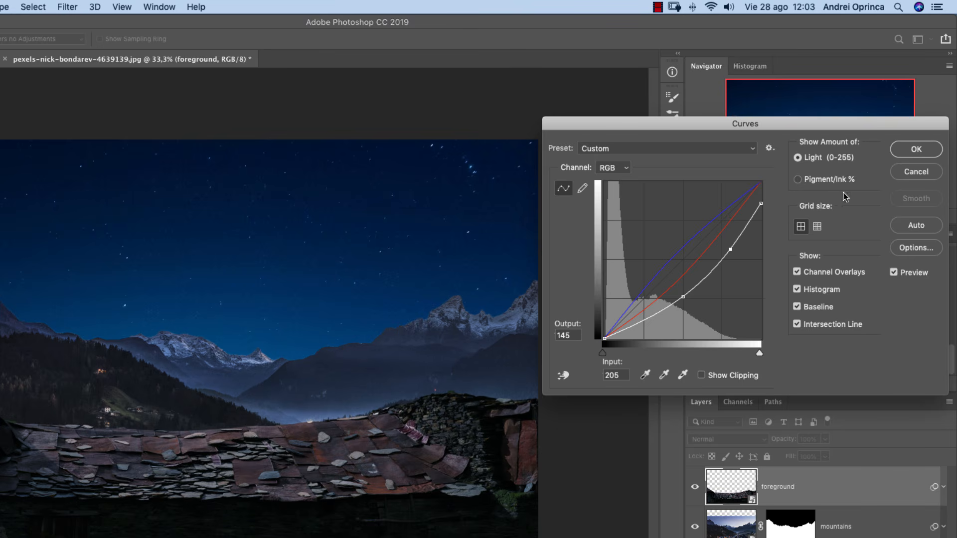
{"action": "left_click", "coordinate": [893, 273]}
{"action": "left_click", "coordinate": [893, 274]}
{"action": "left_click", "coordinate": [916, 150]}
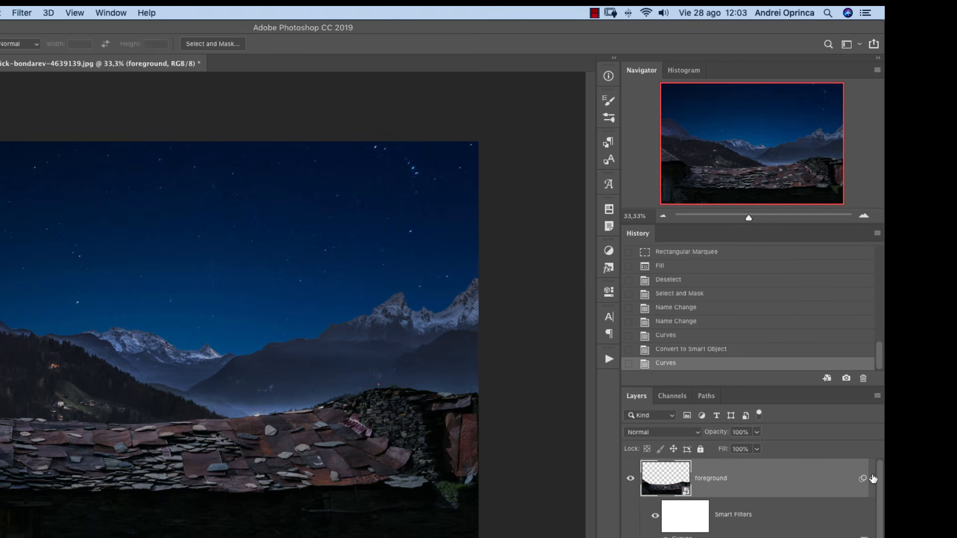
- Add a Color Lookup adjustment layer above the foreground using the NightFromDay.CUBE 3D LUT
{"action": "left_click", "coordinate": [872, 479]}
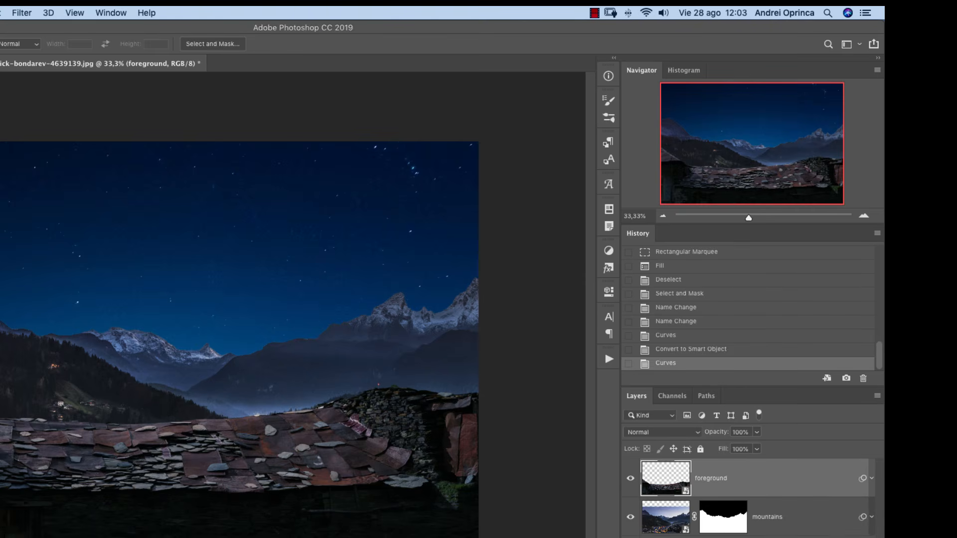
{"action": "left_click", "coordinate": [782, 537]}
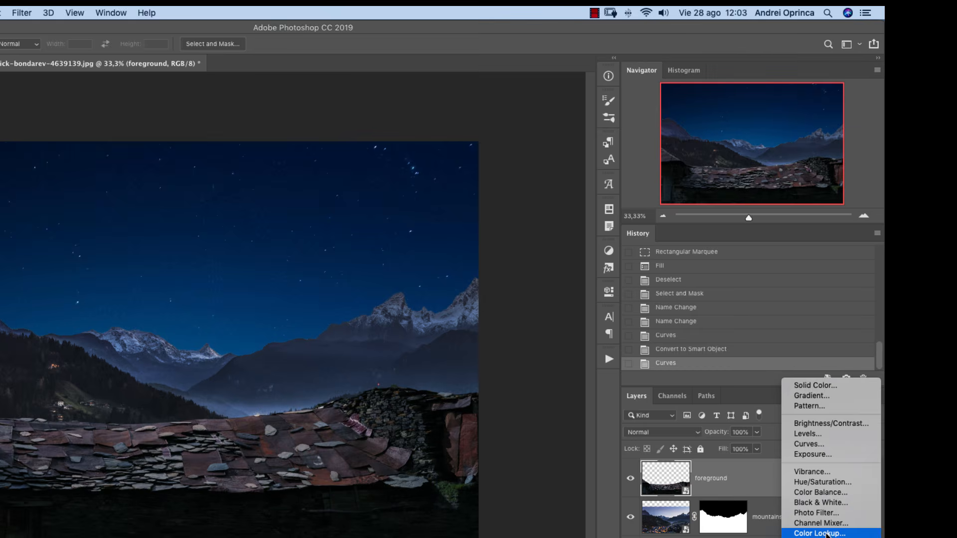
{"action": "left_click", "coordinate": [807, 530]}
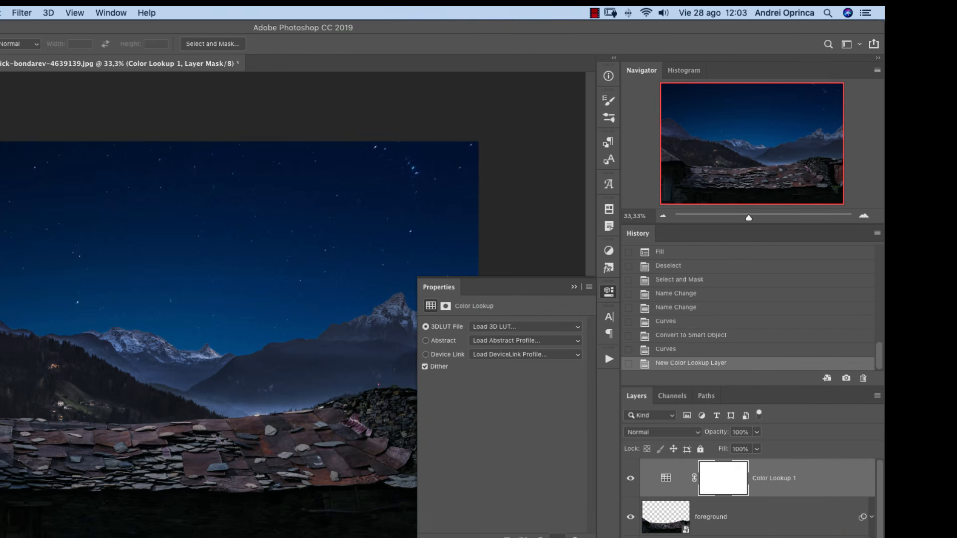
{"action": "left_click", "coordinate": [537, 329]}
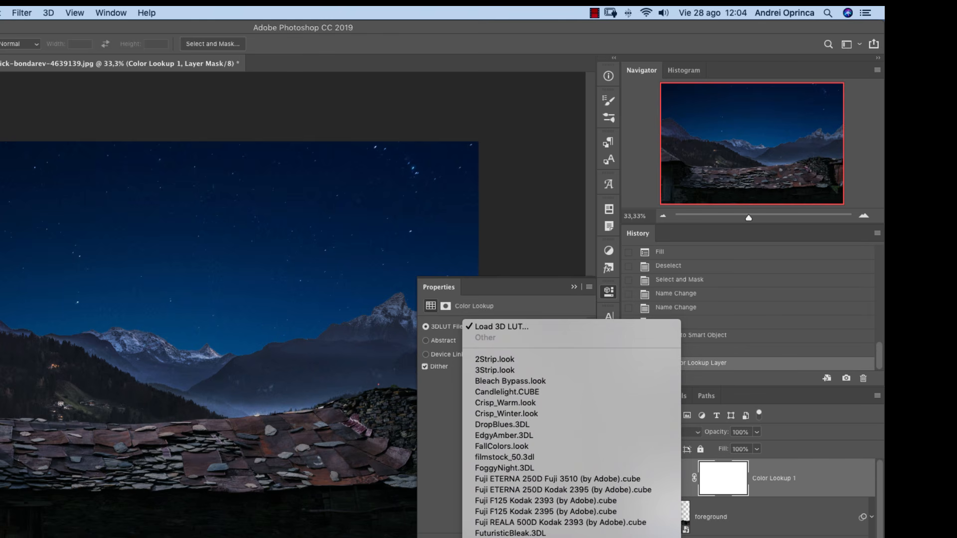
{"action": "scroll", "coordinate": [548, 498], "scroll_direction": "down", "scroll_amount": 5}
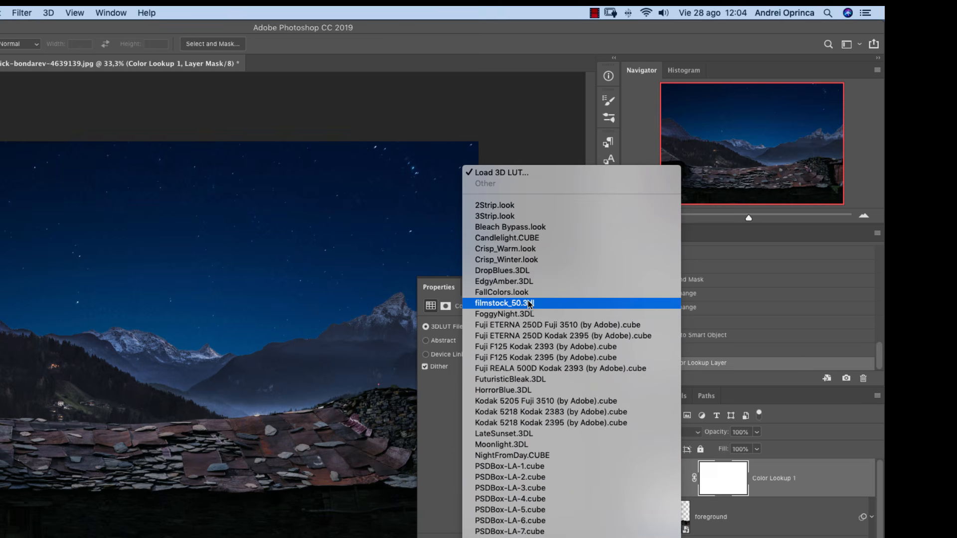
{"action": "left_click", "coordinate": [501, 455]}
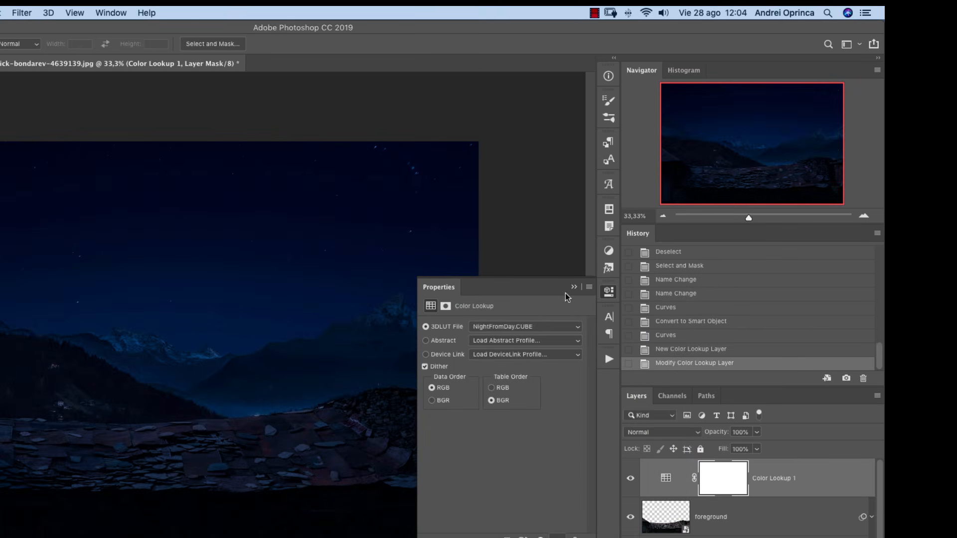
- Reduce the Color Lookup layer's opacity to 26% and compare the image with and without it
{"action": "left_click", "coordinate": [572, 286]}
{"action": "left_click", "coordinate": [756, 432]}
{"action": "left_click_drag", "start_coordinate": [747, 445], "coordinate": [718, 451]}
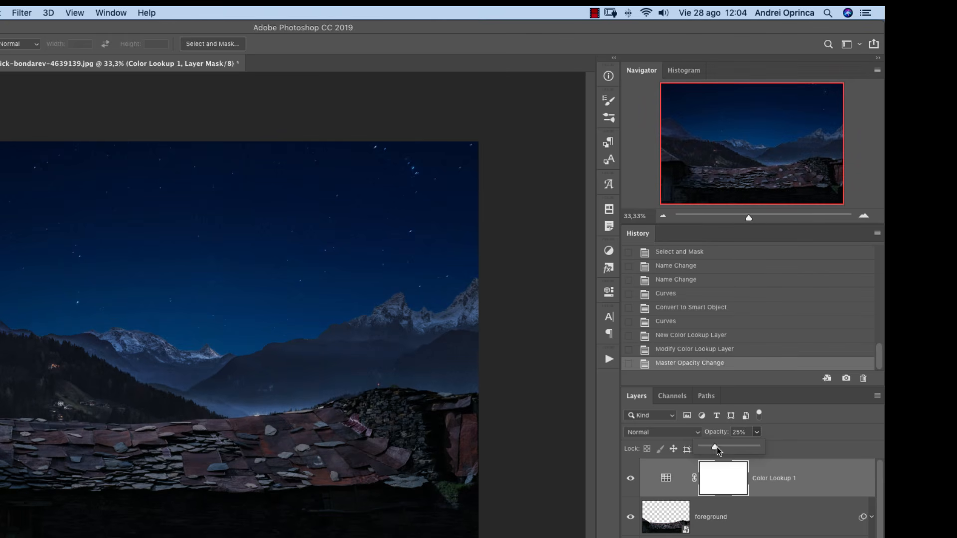
{"action": "left_click_drag", "start_coordinate": [716, 450], "coordinate": [716, 451]}
{"action": "left_click", "coordinate": [631, 478]}
{"action": "left_click", "coordinate": [630, 478]}
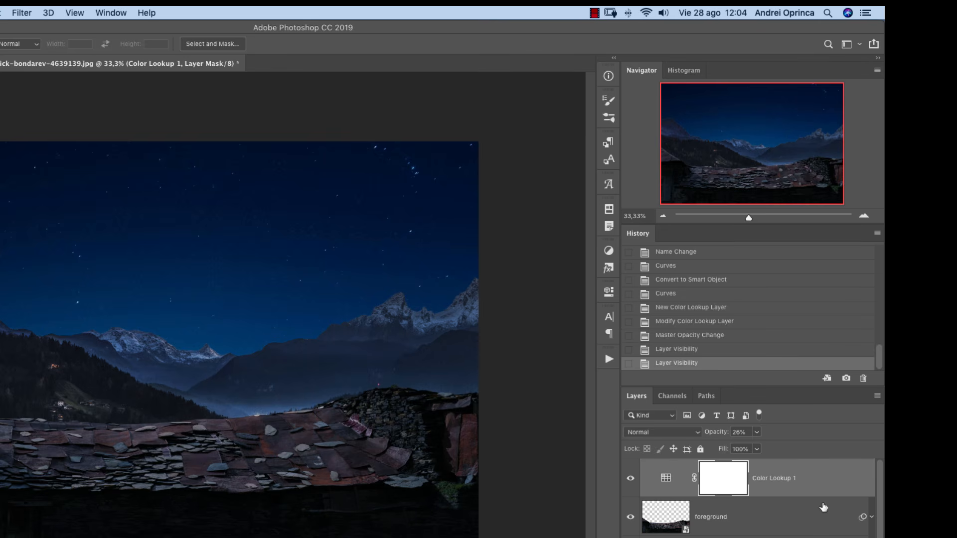
- Brighten the foreground's Curves smart filter by raising its RGB white point, setting the highlight point to input 199, output 158, and adjusting the midtones
{"action": "left_click", "coordinate": [871, 517]}
{"action": "double_click", "coordinate": [673, 537]}
{"action": "left_click_drag", "start_coordinate": [694, 203], "coordinate": [694, 187]}
{"action": "left_click_drag", "start_coordinate": [665, 248], "coordinate": [663, 240]}
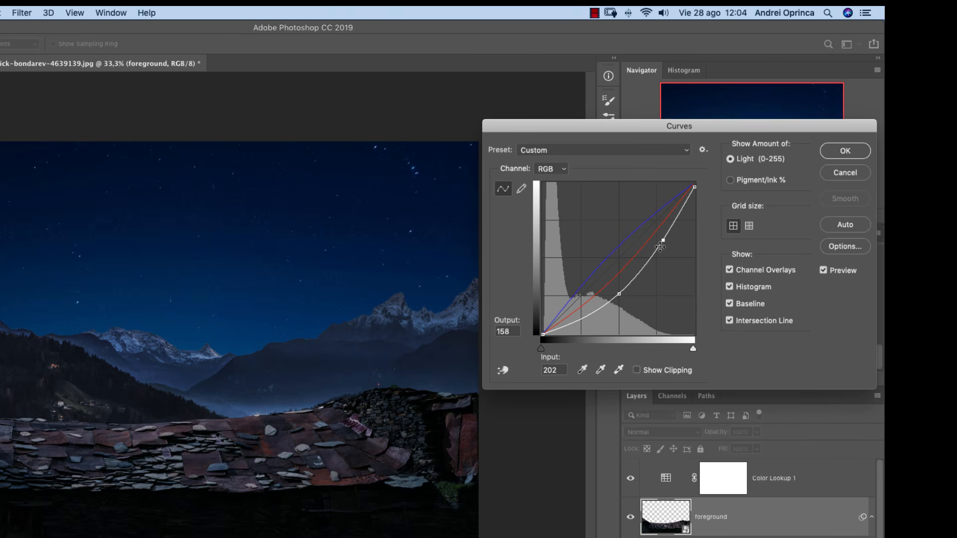
{"action": "left_click_drag", "start_coordinate": [623, 296], "coordinate": [619, 293]}
{"action": "left_click_drag", "start_coordinate": [662, 241], "coordinate": [662, 241]}
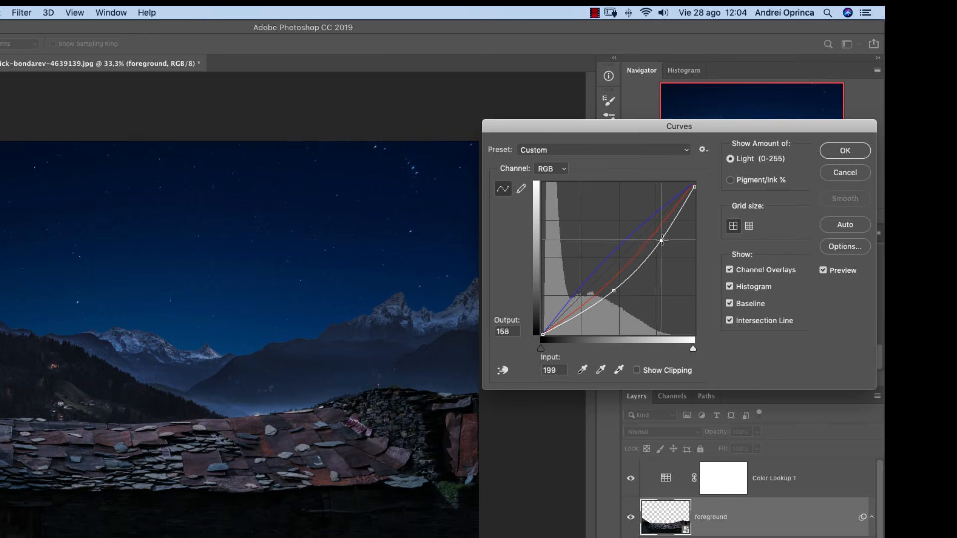
{"action": "left_click_drag", "start_coordinate": [613, 291], "coordinate": [614, 295]}
{"action": "left_click", "coordinate": [854, 152]}
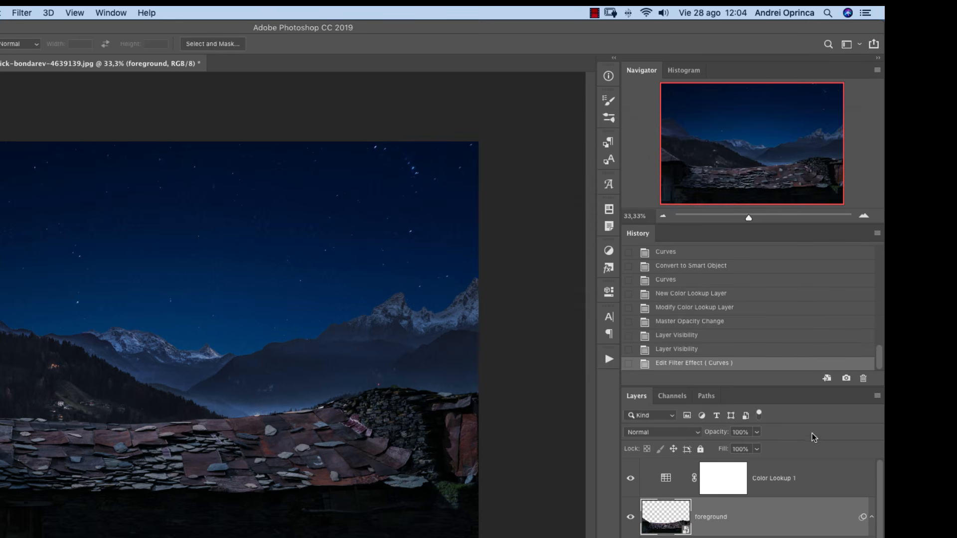
- Add an Outer Glow to the mountains layer with 100% opacity, 250 px size and 100% range
{"action": "left_click_drag", "start_coordinate": [879, 500], "coordinate": [880, 537]}
{"action": "left_click", "coordinate": [817, 537]}
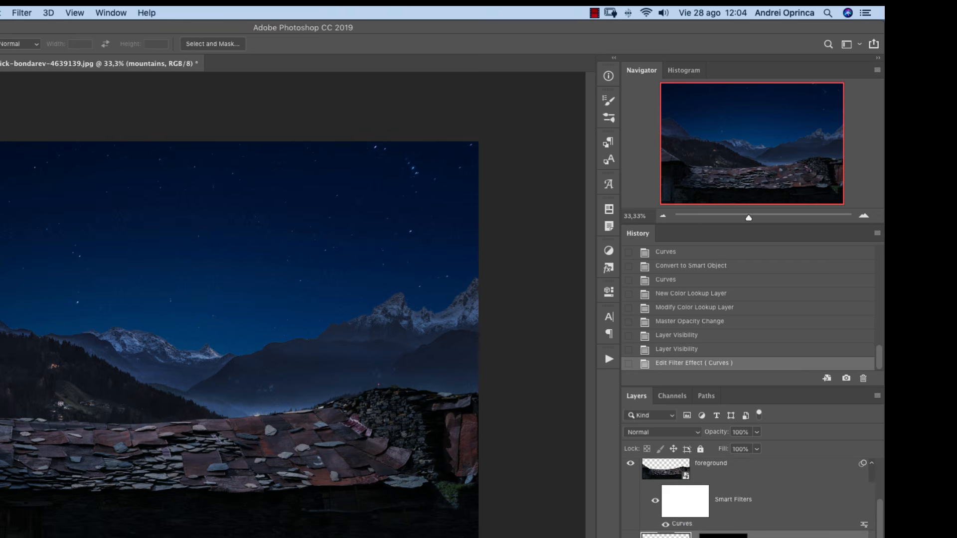
{"action": "left_click", "coordinate": [630, 537]}
{"action": "left_click", "coordinate": [631, 537]}
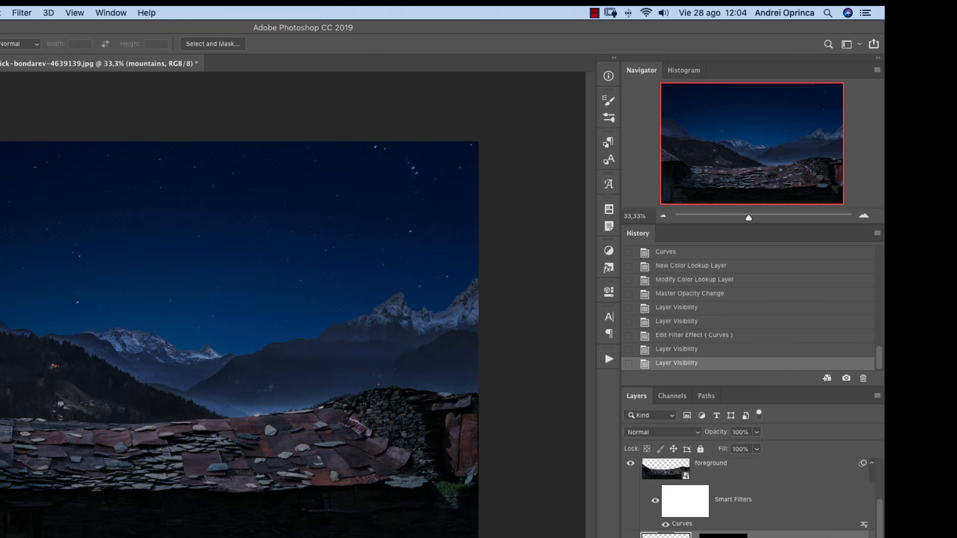
{"action": "double_click", "coordinate": [817, 537]}
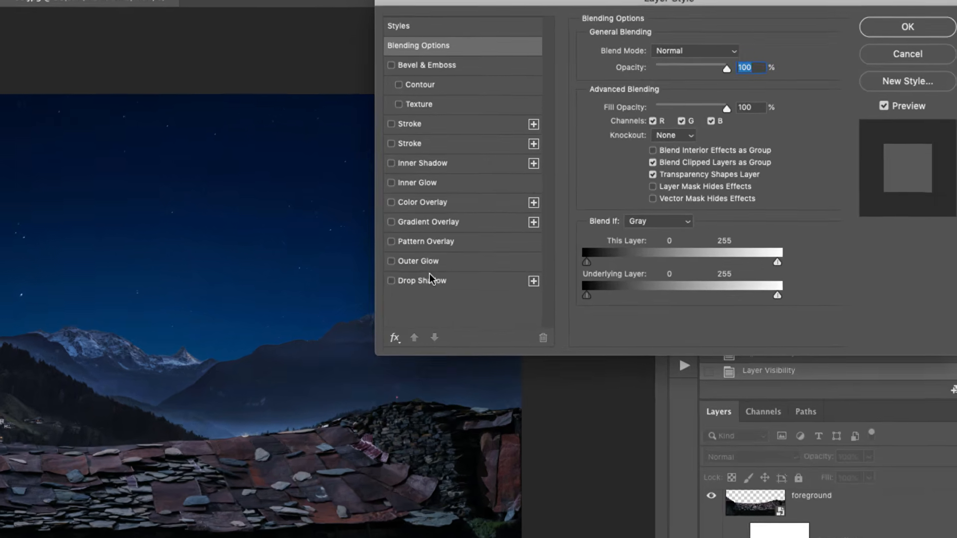
{"action": "left_click", "coordinate": [426, 262]}
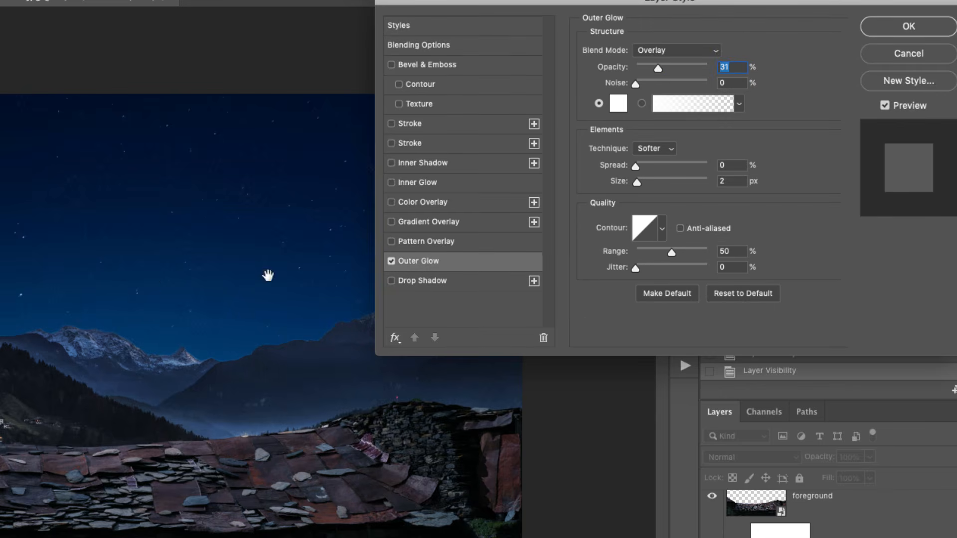
{"action": "left_click_drag", "start_coordinate": [679, 75], "coordinate": [797, 54]}
{"action": "left_click_drag", "start_coordinate": [641, 180], "coordinate": [785, 163]}
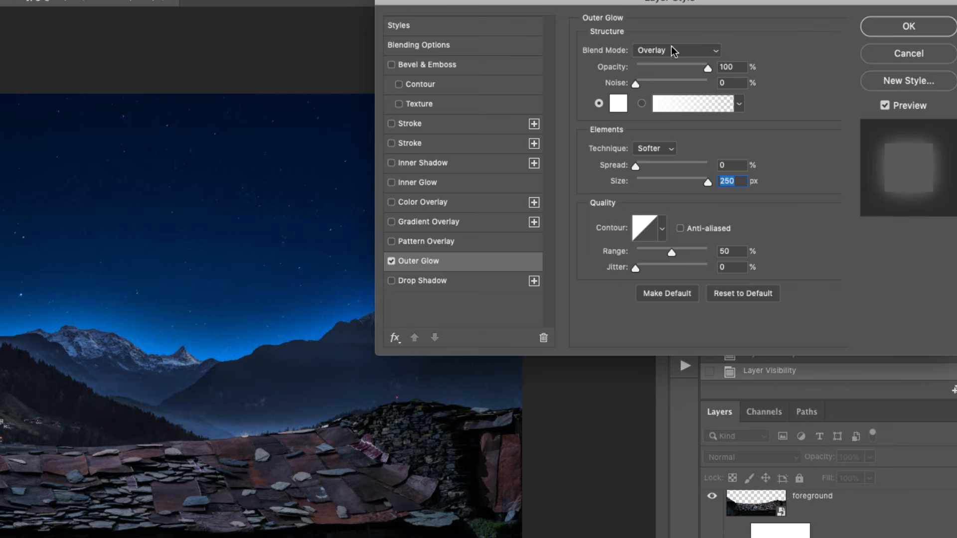
{"action": "left_click_drag", "start_coordinate": [670, 252], "coordinate": [710, 252]}
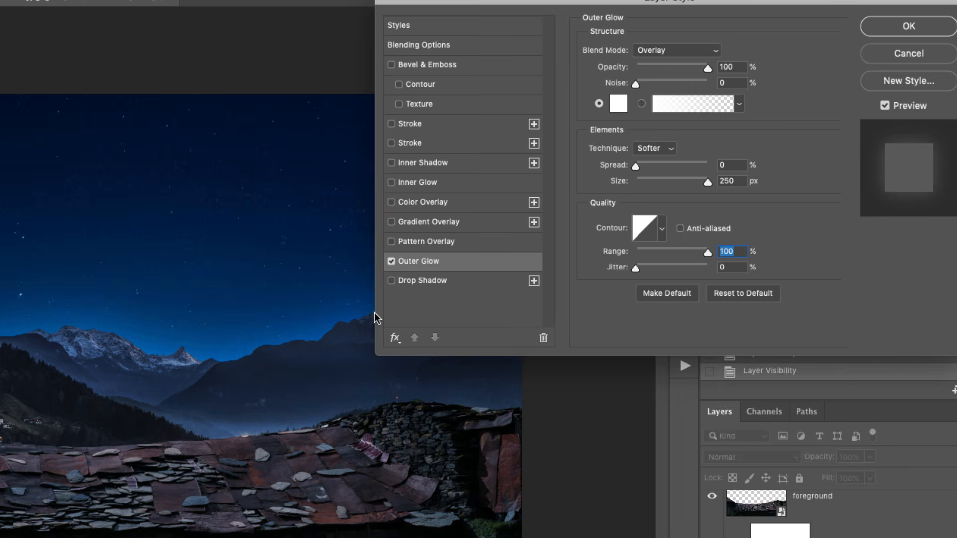
- Set the mountains' Outer Glow color to light gray cacaca and apply the layer style
{"action": "left_click", "coordinate": [618, 103]}
{"action": "mouse_move", "coordinate": [266, 243]}
{"action": "left_mouse_down"}
{"action": "mouse_move", "coordinate": [247, 260]}
{"action": "mouse_move", "coordinate": [299, 257]}
{"action": "mouse_move", "coordinate": [243, 257]}
{"action": "left_mouse_up"}
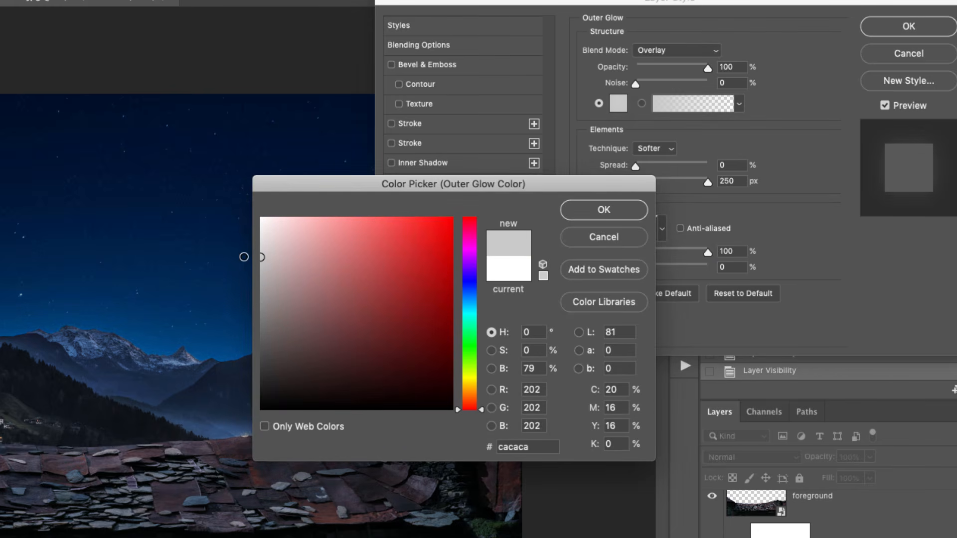
{"action": "left_click", "coordinate": [603, 208]}
{"action": "key", "text": "Return"}
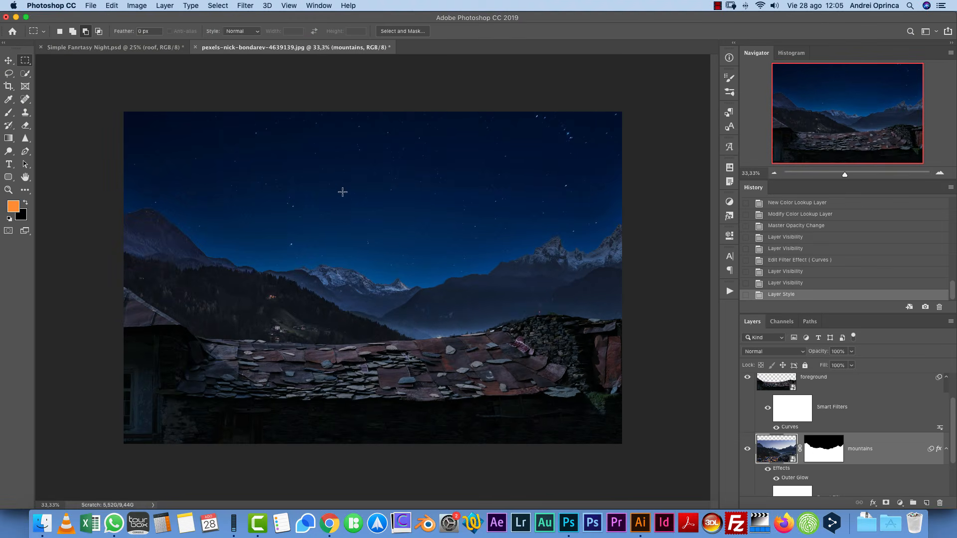
- Collapse the foreground and mountains effects, and move the sky layer upward with Free Transform to bring its brighter area above the mountains
{"action": "left_click", "coordinate": [946, 377]}
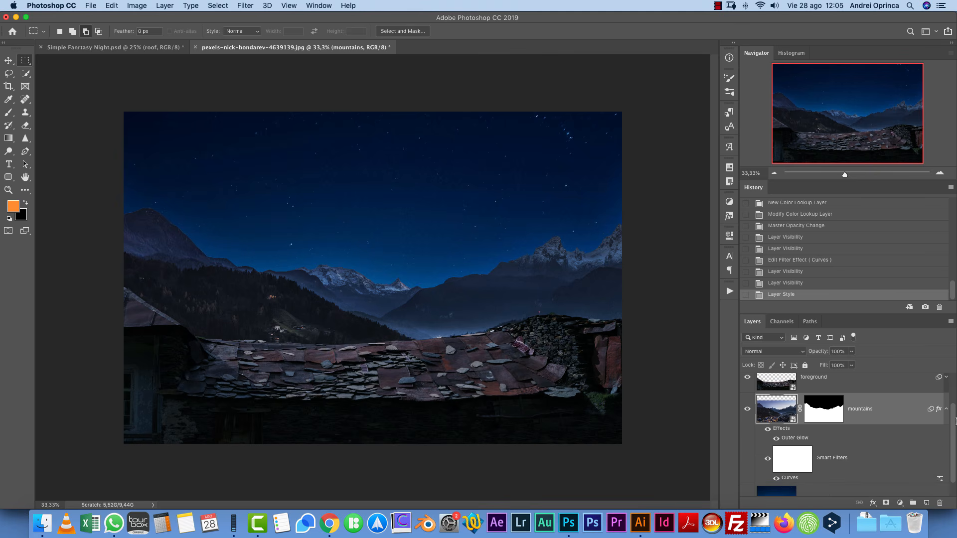
{"action": "left_click", "coordinate": [945, 409]}
{"action": "left_click", "coordinate": [887, 486]}
{"action": "key", "text": "super+t"}
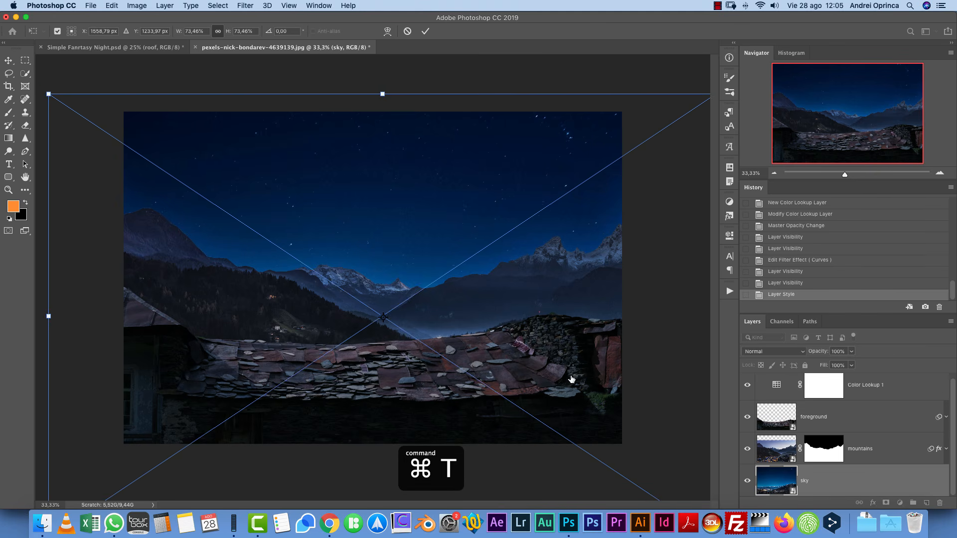
{"action": "left_click_drag", "start_coordinate": [474, 284], "coordinate": [468, 265]}
{"action": "key", "text": "Return"}
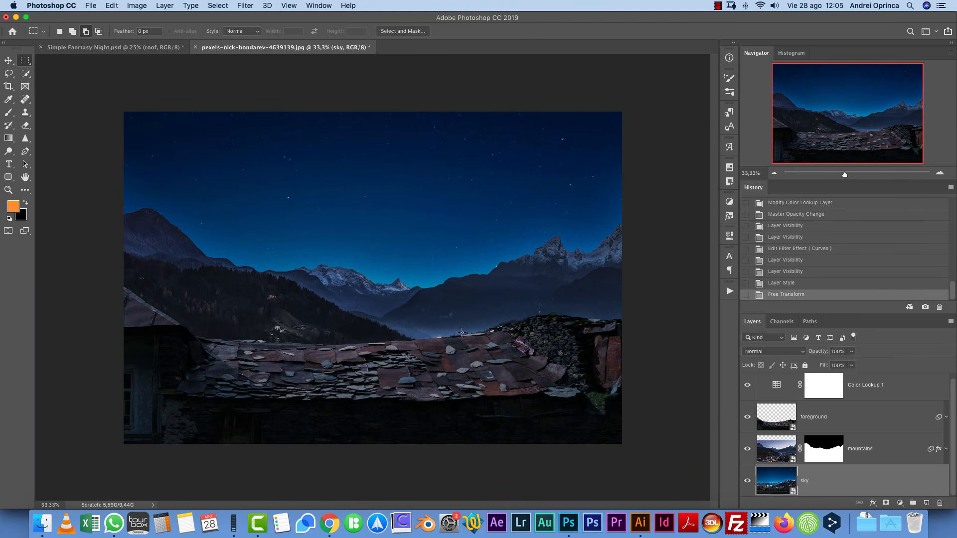
- Stamp all visible layers into a new layer above Color Lookup 1, name it BG final and convert it to a smart object
{"action": "scroll", "coordinate": [953, 380], "scroll_direction": "up", "scroll_amount": 1}
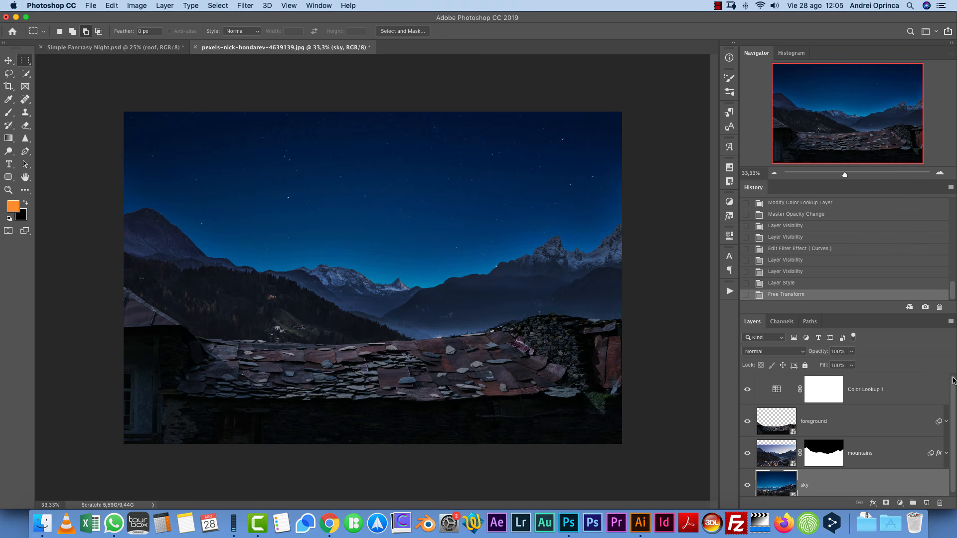
{"action": "left_click", "coordinate": [924, 392]}
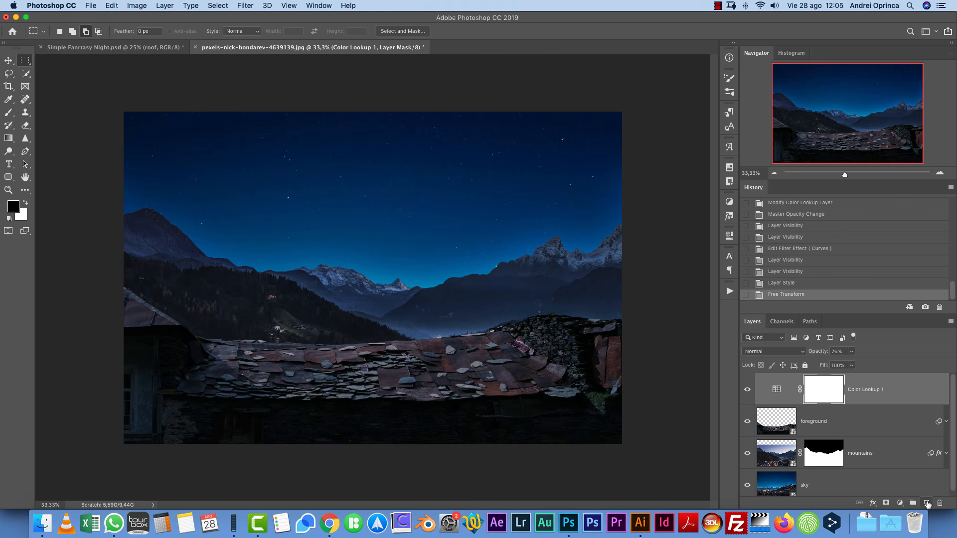
{"action": "left_click", "coordinate": [927, 502]}
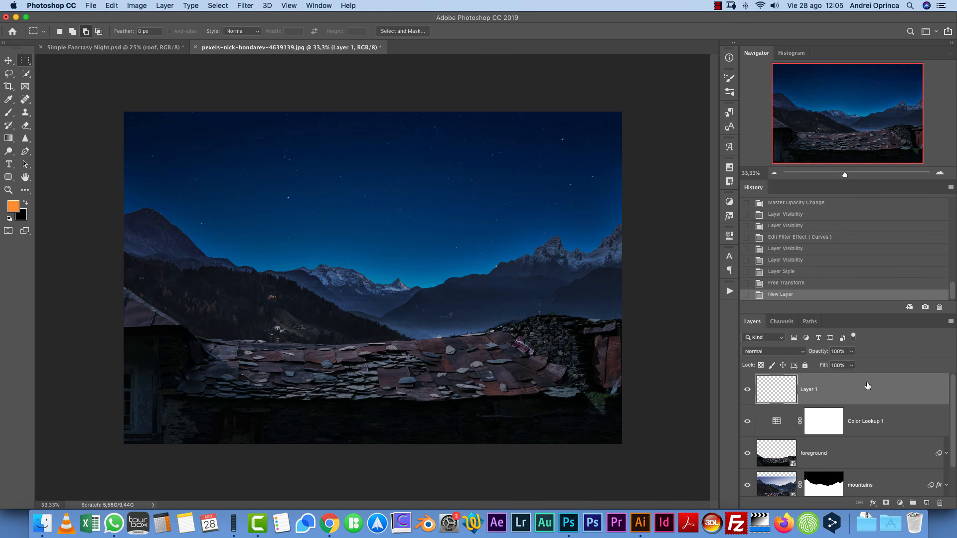
{"action": "key", "text": "alt+shift+super+e"}
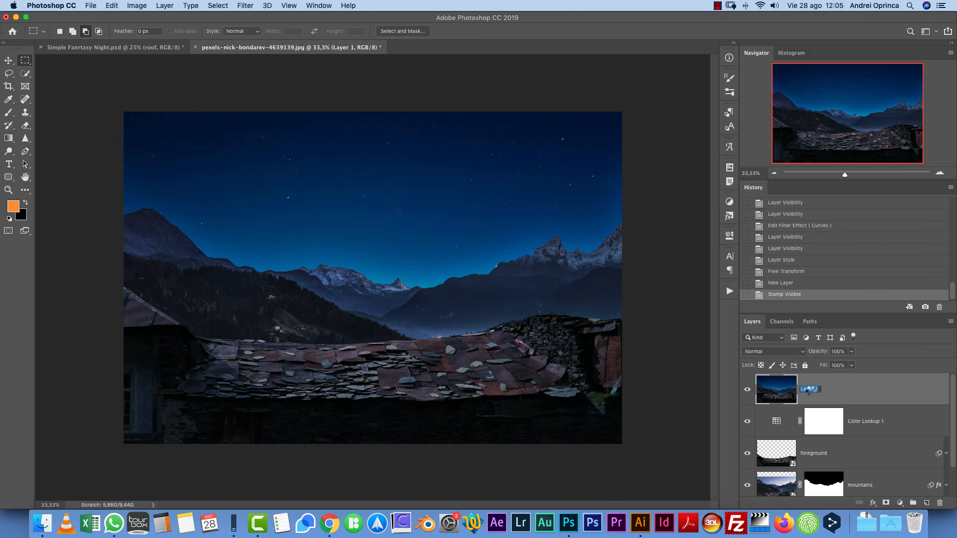
{"action": "type", "text": "BG final"}
{"action": "key", "text": "Return"}
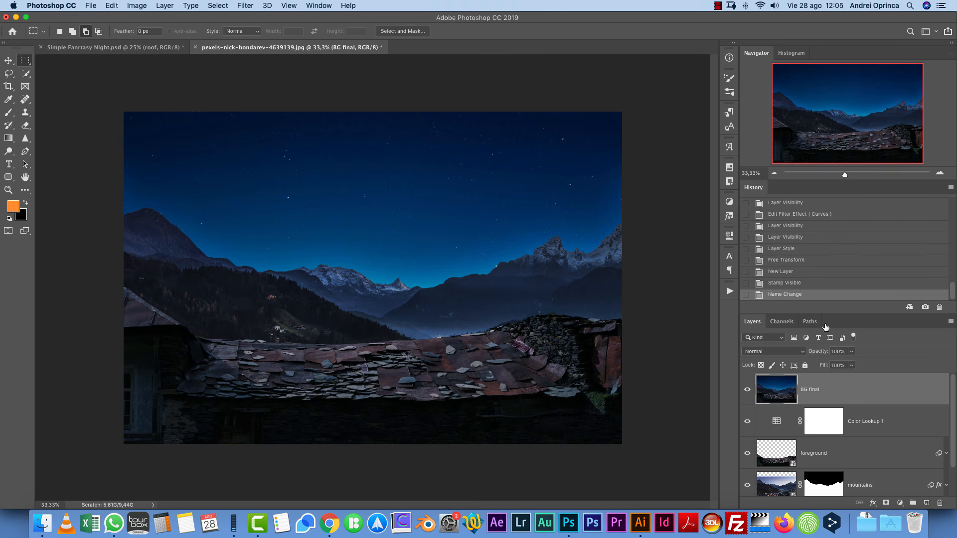
{"action": "right_click", "coordinate": [861, 387]}
{"action": "left_click", "coordinate": [817, 210]}
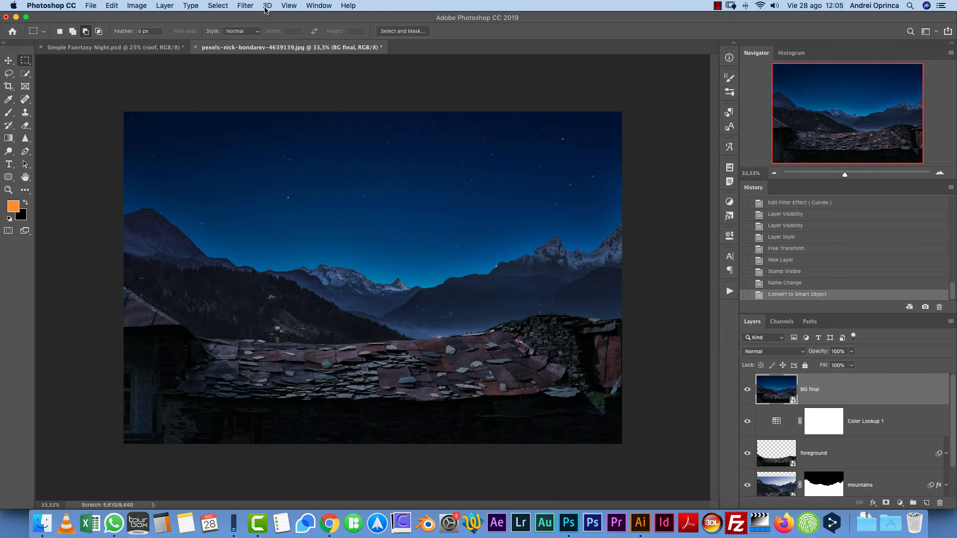
- Start the Camera Raw Filter on BG final and set post-crop vignetting to amount -12, midpoint 0 and feather 100
{"action": "left_click", "coordinate": [248, 9]}
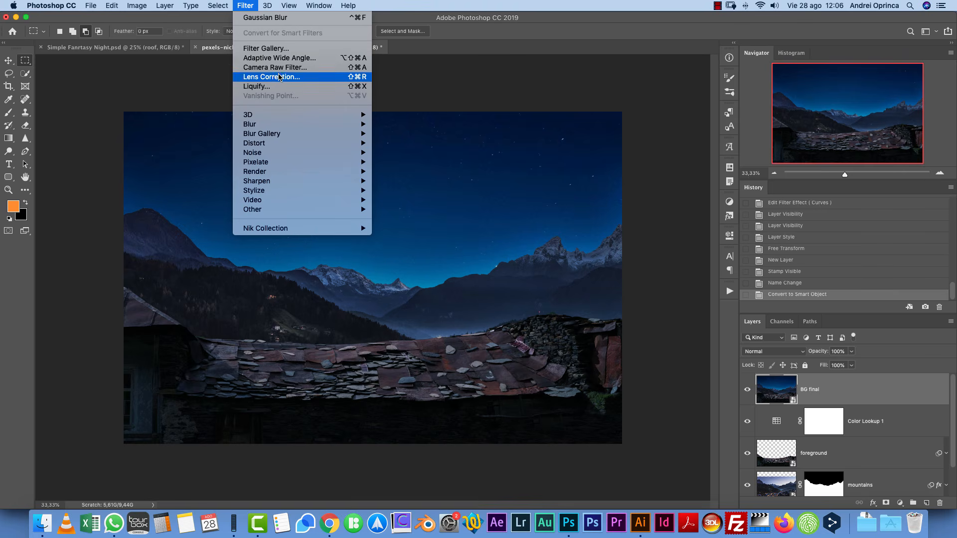
{"action": "left_click", "coordinate": [282, 71]}
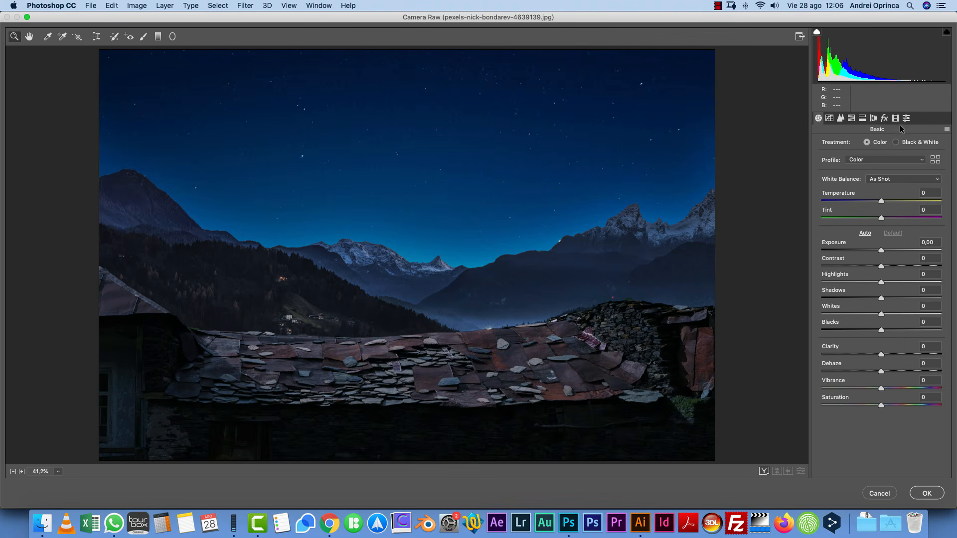
{"action": "left_click", "coordinate": [885, 119]}
{"action": "left_click", "coordinate": [857, 252]}
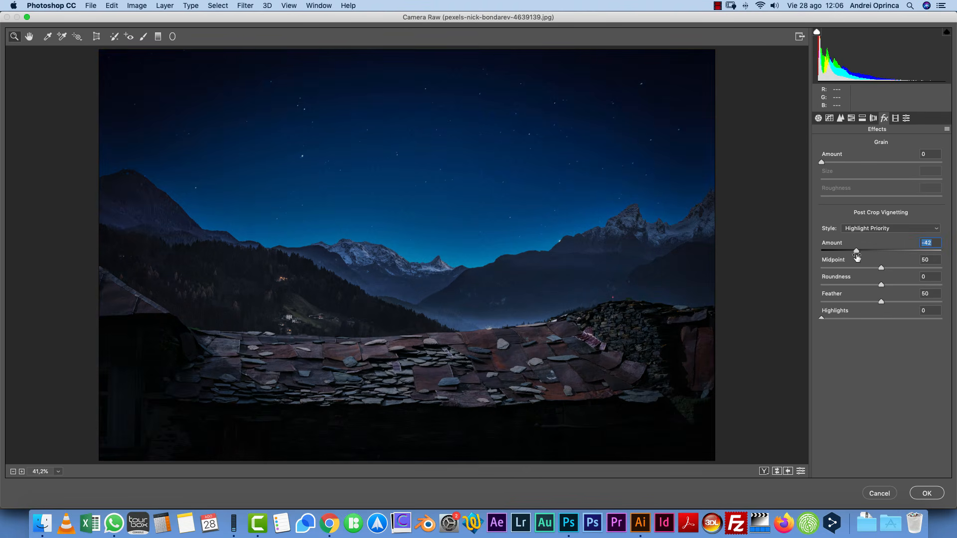
{"action": "left_click_drag", "start_coordinate": [881, 268], "coordinate": [793, 275]}
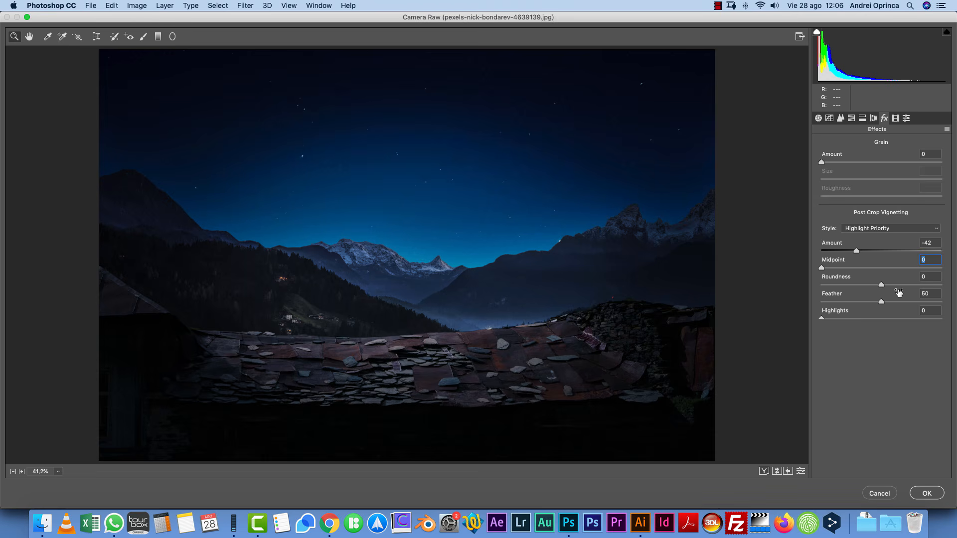
{"action": "left_click_drag", "start_coordinate": [879, 317], "coordinate": [955, 295]}
{"action": "left_click_drag", "start_coordinate": [858, 252], "coordinate": [875, 251]}
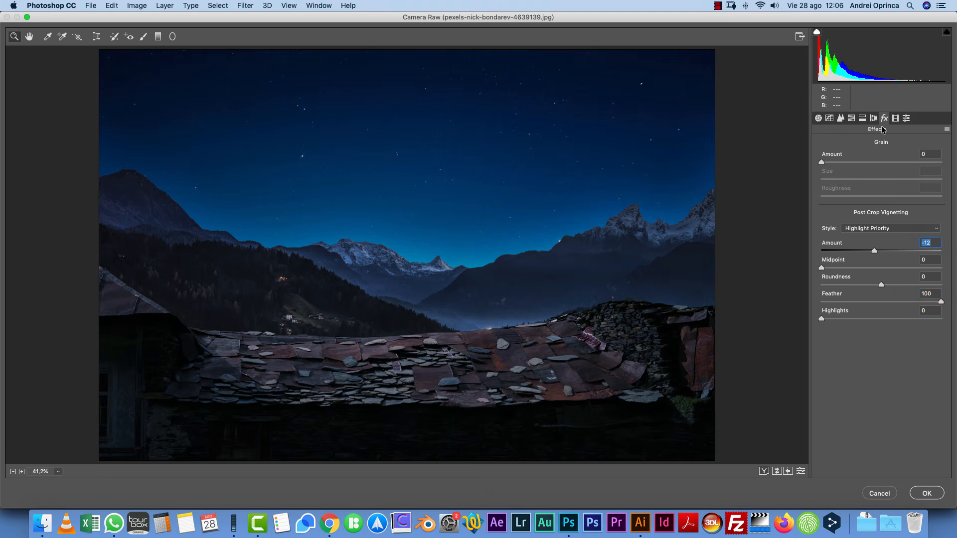
- Split-tone the image with highlights at hue 51, saturation 21 and shadows at hue 204, saturation 22
{"action": "left_click", "coordinate": [863, 118]}
{"action": "left_click", "coordinate": [839, 160]}
{"action": "left_click_drag", "start_coordinate": [839, 174], "coordinate": [846, 176]}
{"action": "left_click_drag", "start_coordinate": [885, 238], "coordinate": [890, 238]}
{"action": "left_click_drag", "start_coordinate": [881, 255], "coordinate": [847, 256]}
{"action": "left_click", "coordinate": [889, 254]}
{"action": "left_click", "coordinate": [877, 256]}
- Set Clarity to +40 and Dehaze to +3 in the basic adjustments
{"action": "left_click", "coordinate": [851, 119]}
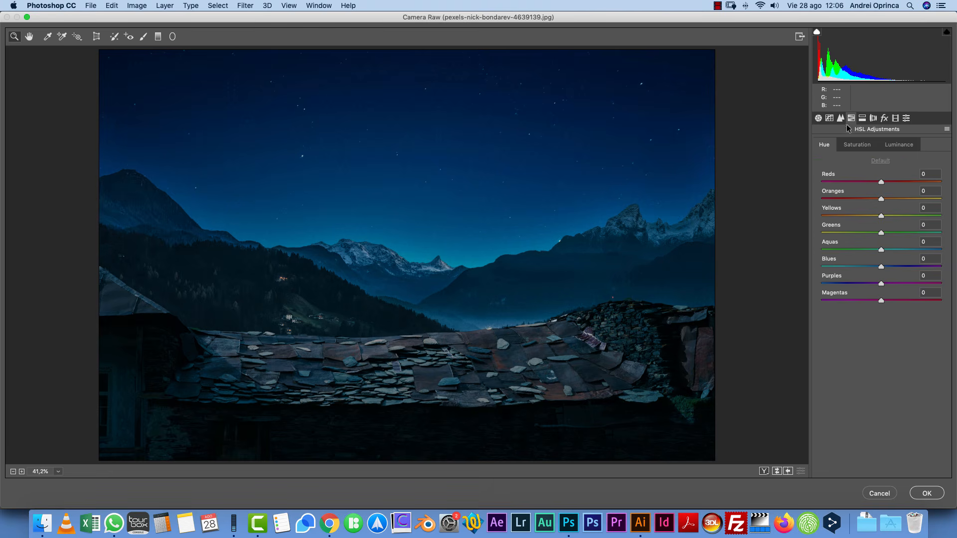
{"action": "left_click", "coordinate": [819, 119]}
{"action": "left_click_drag", "start_coordinate": [896, 348], "coordinate": [883, 379]}
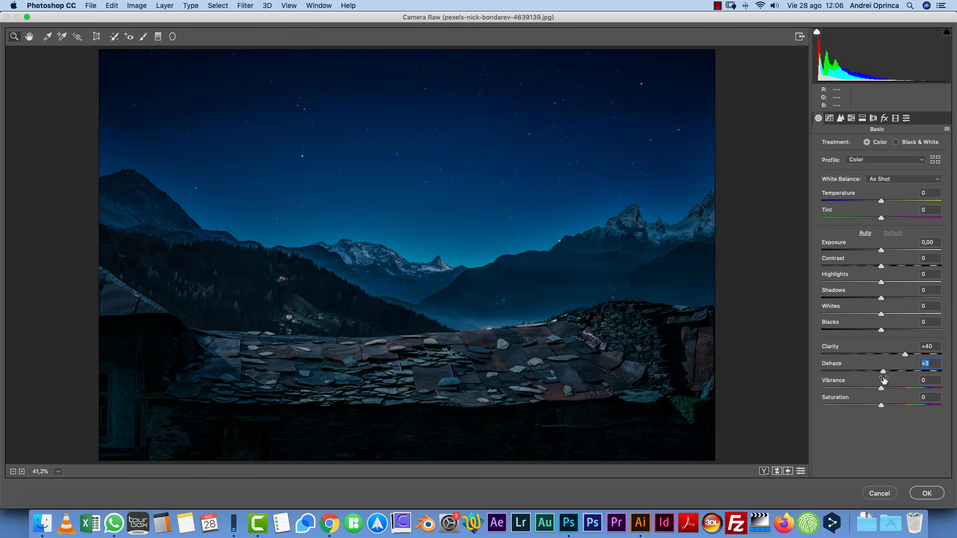
- Set the split-toning shadows to hue 227, saturation 14, readjust the highlights' toning and apply the Camera Raw Filter
{"action": "left_click", "coordinate": [862, 119]}
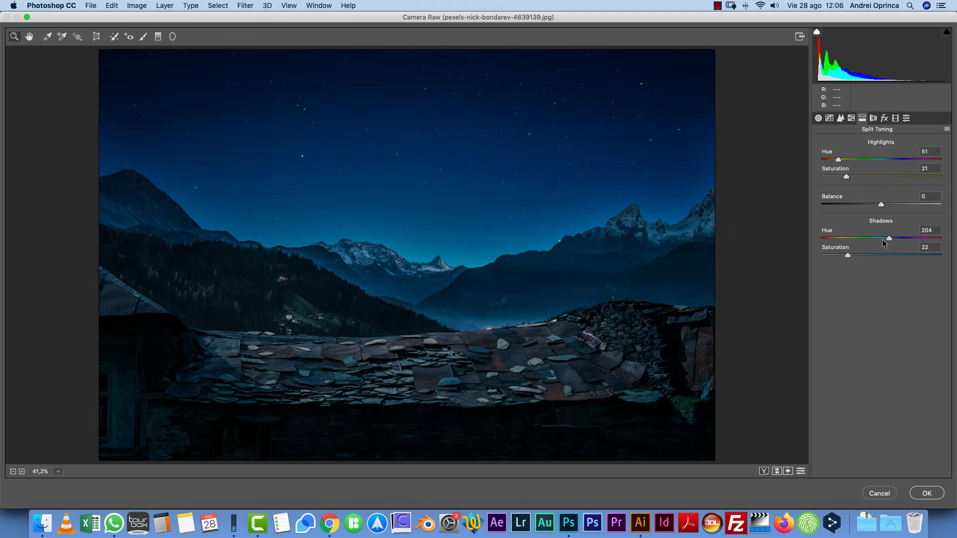
{"action": "left_click_drag", "start_coordinate": [844, 256], "coordinate": [838, 255]}
{"action": "left_click_drag", "start_coordinate": [889, 238], "coordinate": [896, 238]}
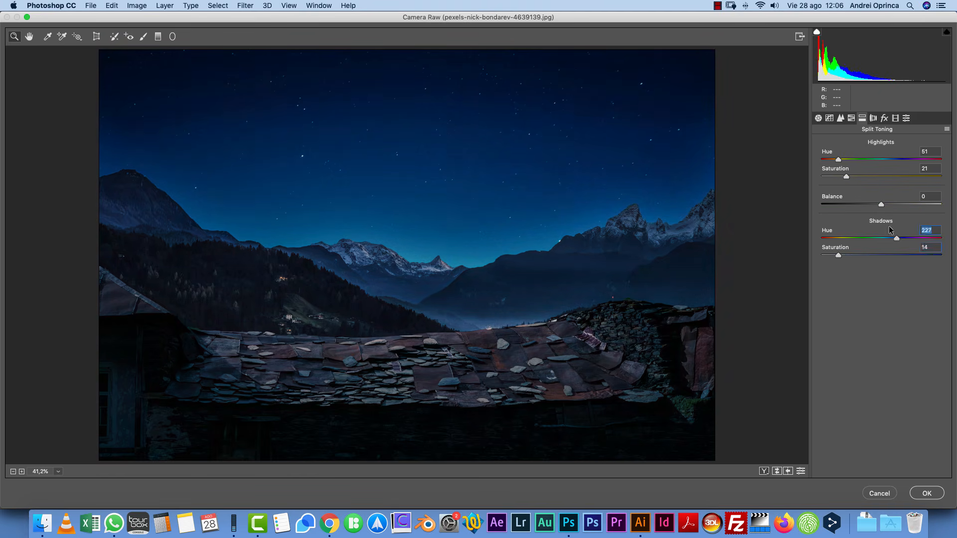
{"action": "left_click_drag", "start_coordinate": [852, 160], "coordinate": [865, 177]}
{"action": "left_click", "coordinate": [934, 488]}
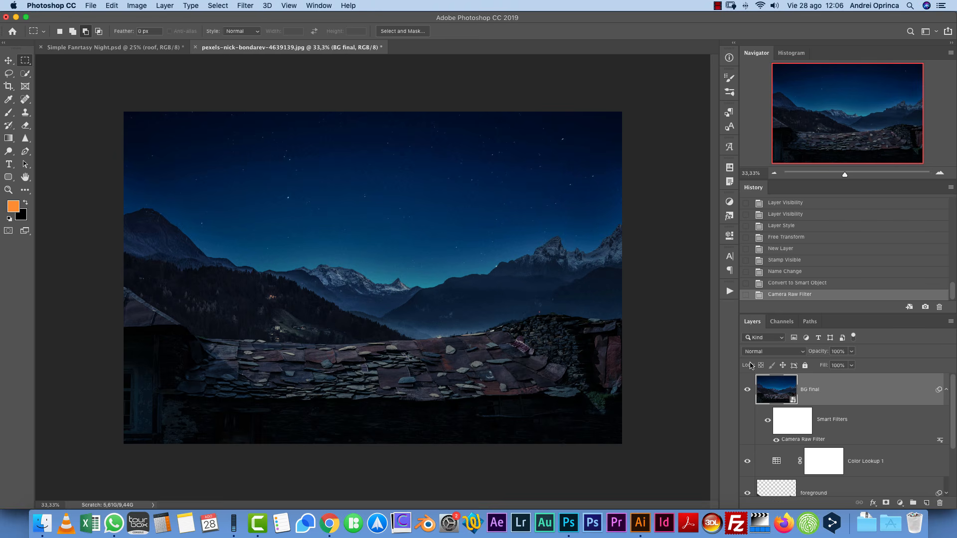
- Compare the image with and without the BG final layer and collapse its smart filters
{"action": "key", "text": "XF86MonBrightnessDown"}
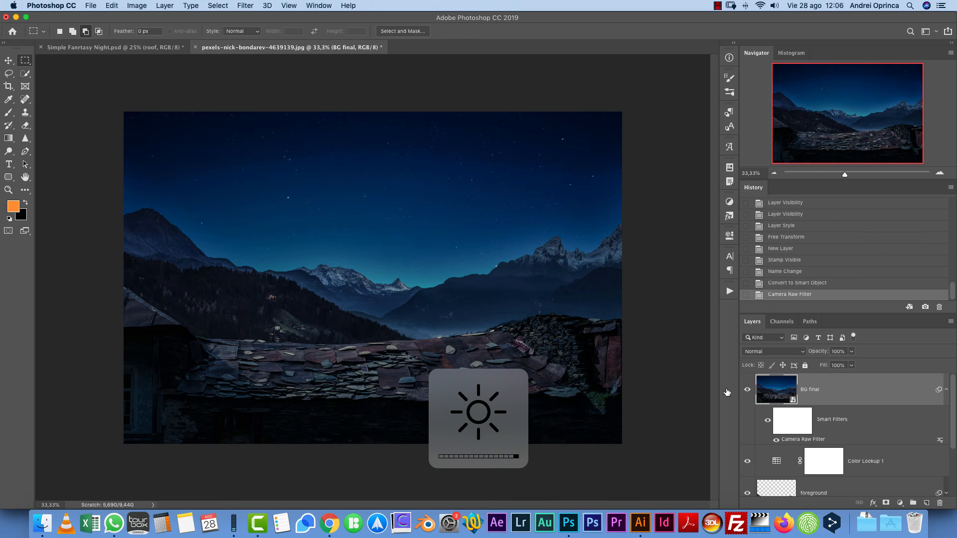
{"action": "left_click", "coordinate": [748, 391]}
{"action": "left_click", "coordinate": [749, 391]}
{"action": "left_click", "coordinate": [748, 391]}
{"action": "left_click", "coordinate": [747, 390]}
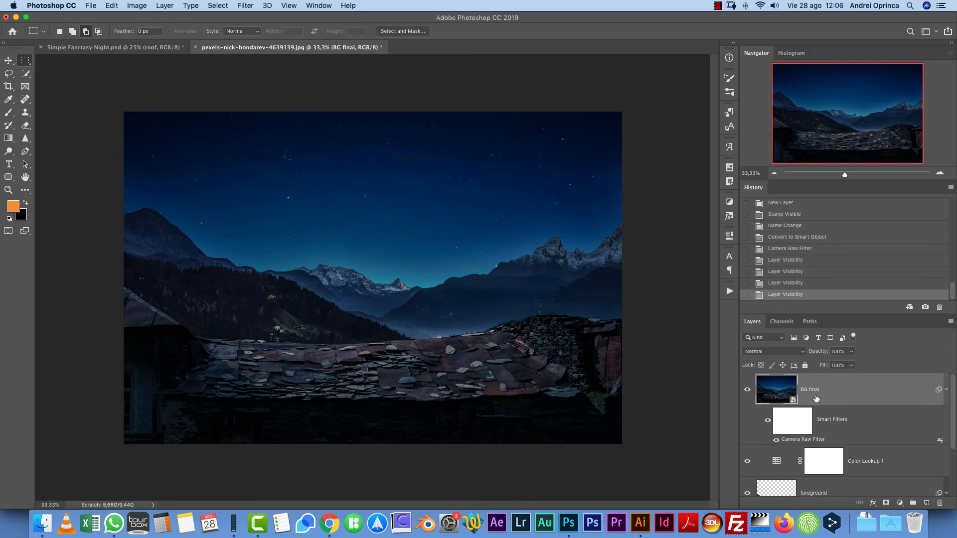
{"action": "left_click", "coordinate": [946, 388]}
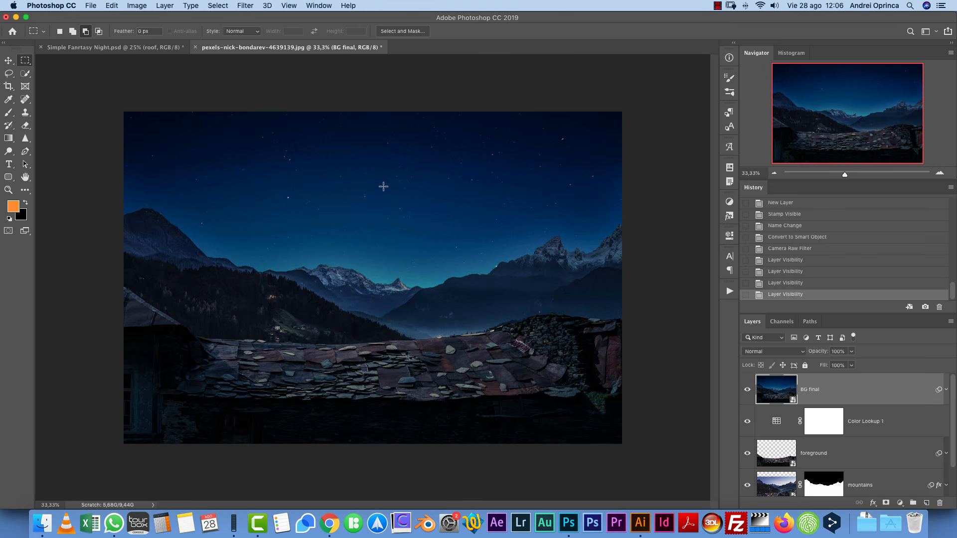
- Preview model.png and the original photo of the model in the Stock folder, and open model.png
{"action": "key", "text": "super+o"}
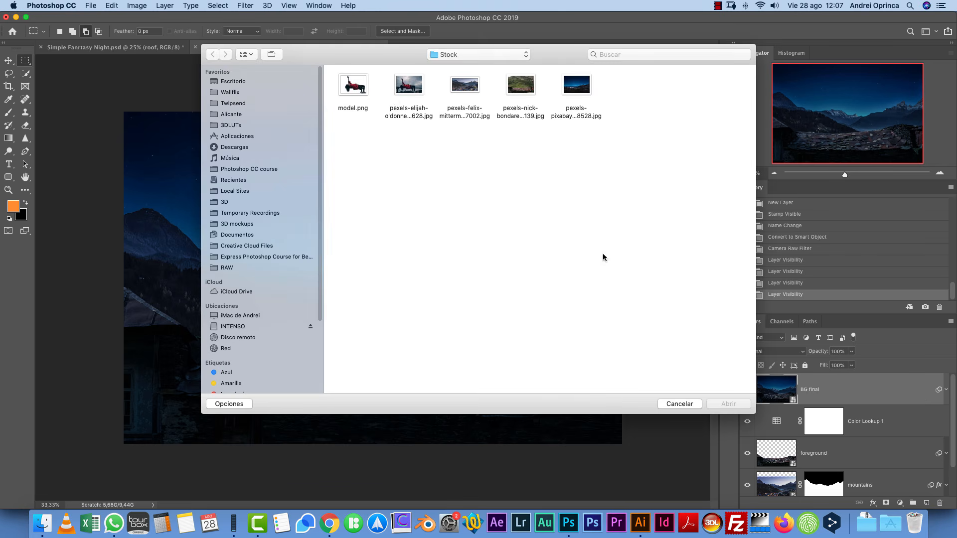
{"action": "left_click", "coordinate": [362, 92]}
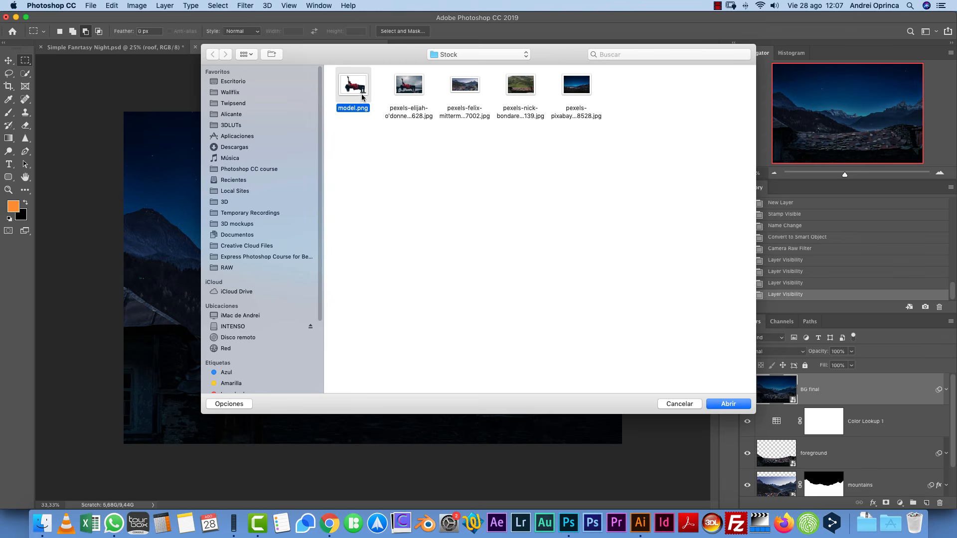
{"action": "key", "text": "space"}
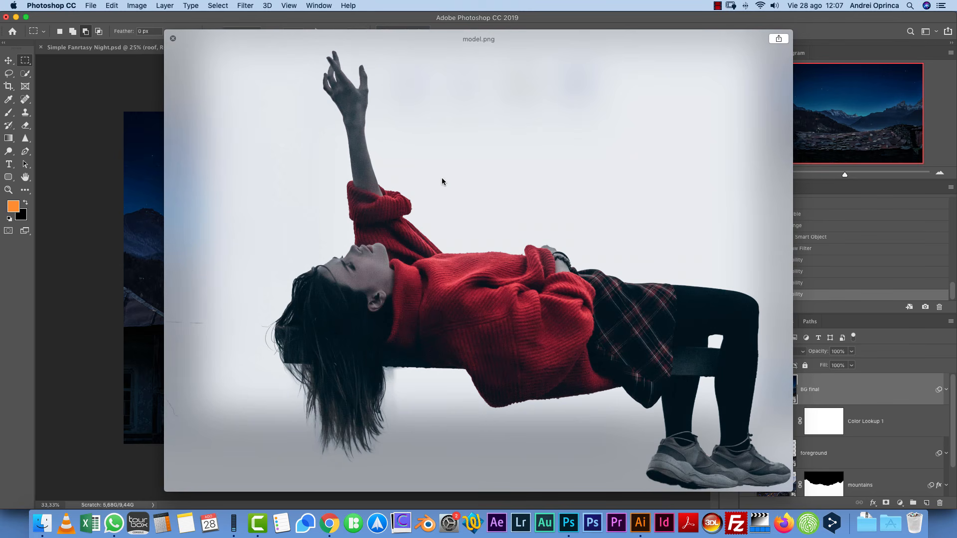
{"action": "key", "text": "Right"}
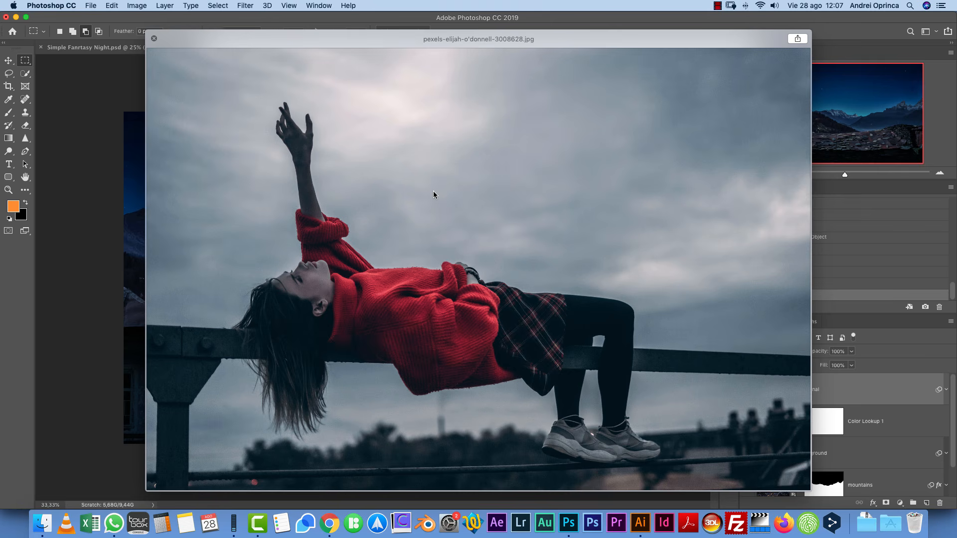
{"action": "key", "text": "Left"}
{"action": "key", "text": "space"}
{"action": "left_click", "coordinate": [733, 405]}
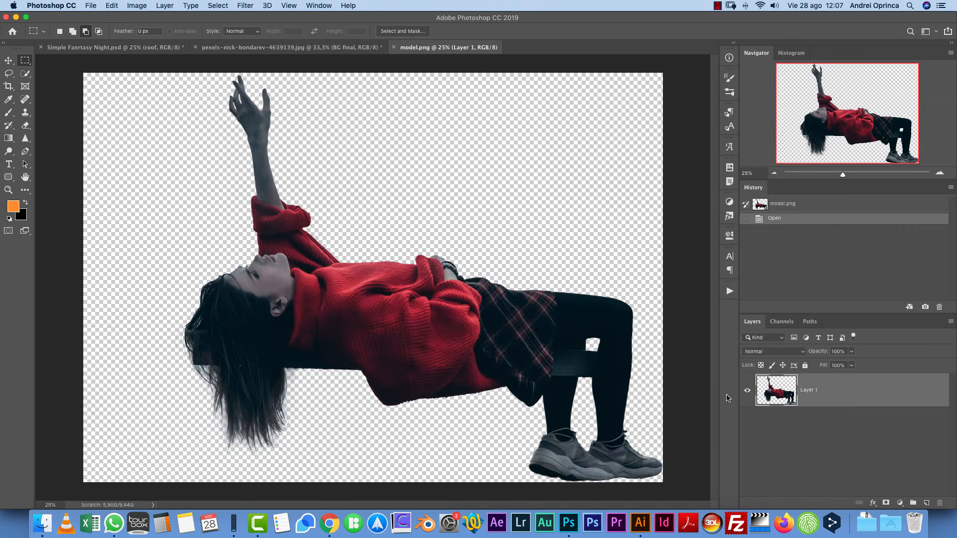
- Bring the cut-out model from model.png into the night composite as a new layer and close model.png
{"action": "key", "text": "v"}
{"action": "left_click_drag", "start_coordinate": [440, 184], "coordinate": [228, 47]}
{"action": "left_click_drag", "start_coordinate": [308, 191], "coordinate": [361, 171]}
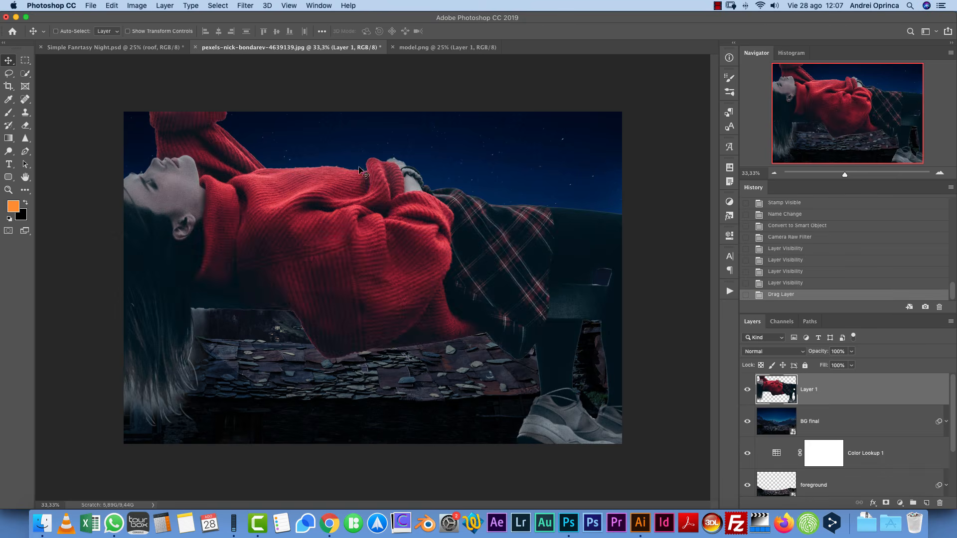
{"action": "left_click", "coordinate": [439, 47]}
{"action": "left_click", "coordinate": [394, 46]}
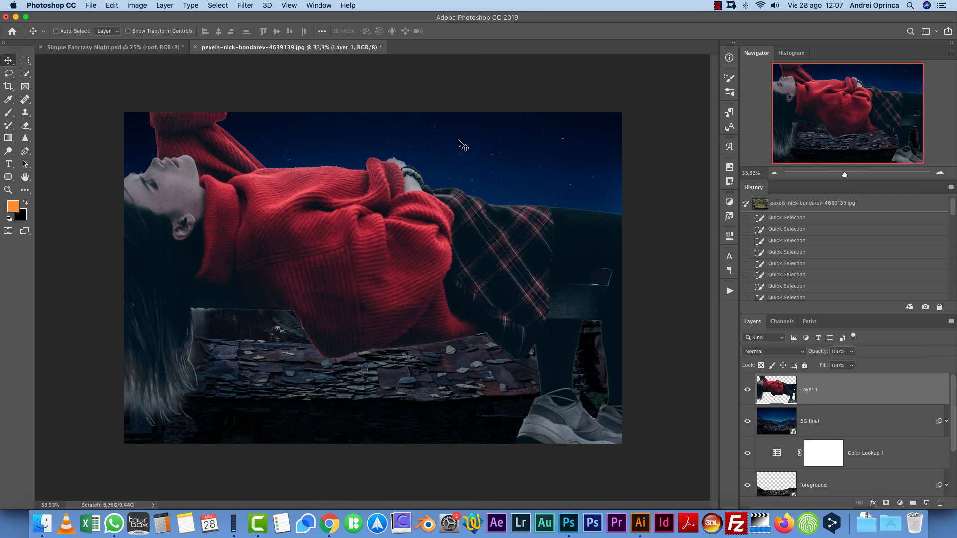
- Convert the model layer to a smart object, scale it to about 39% and position it over the rooftop
{"action": "right_click", "coordinate": [861, 387]}
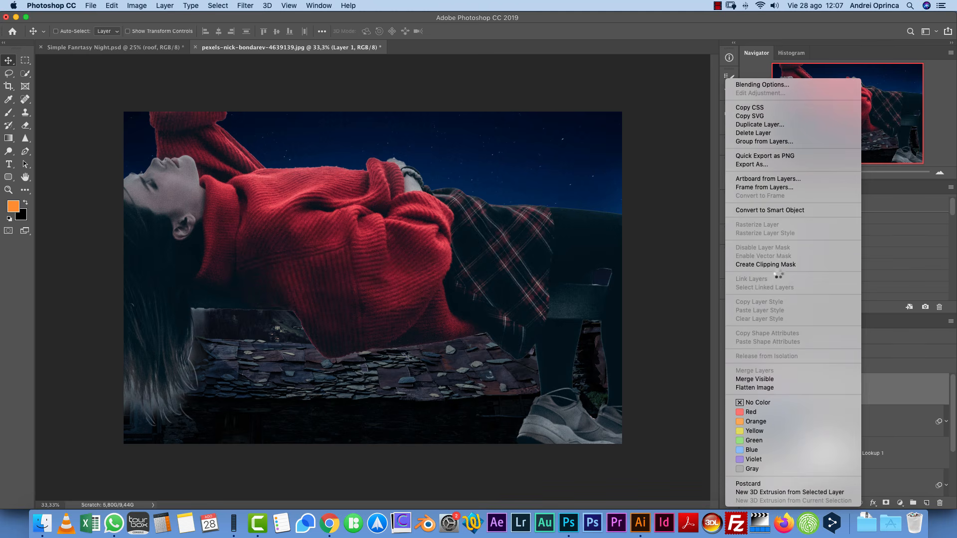
{"action": "left_click", "coordinate": [780, 212]}
{"action": "key", "text": "super+t"}
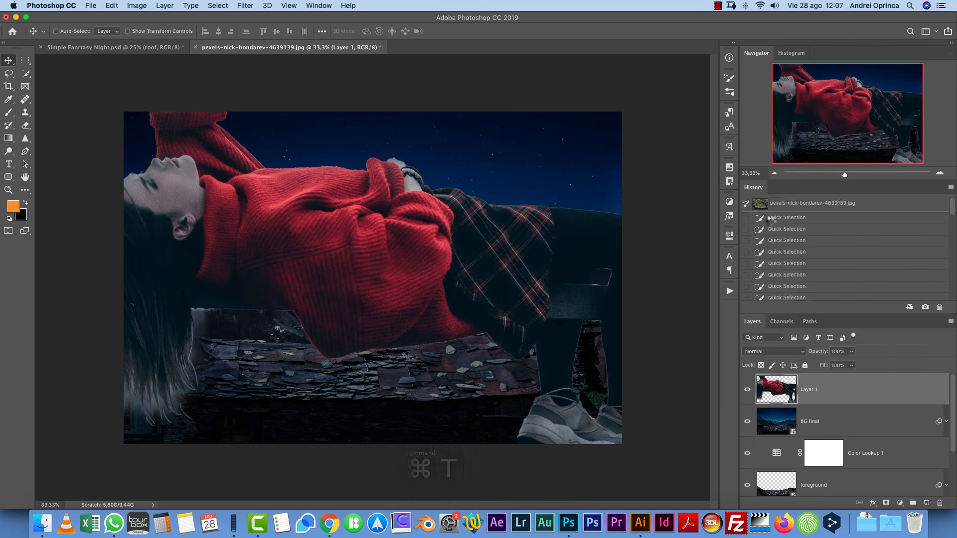
{"action": "left_click_drag", "start_coordinate": [695, 460], "coordinate": [353, 219]}
{"action": "left_click_drag", "start_coordinate": [292, 157], "coordinate": [529, 324]}
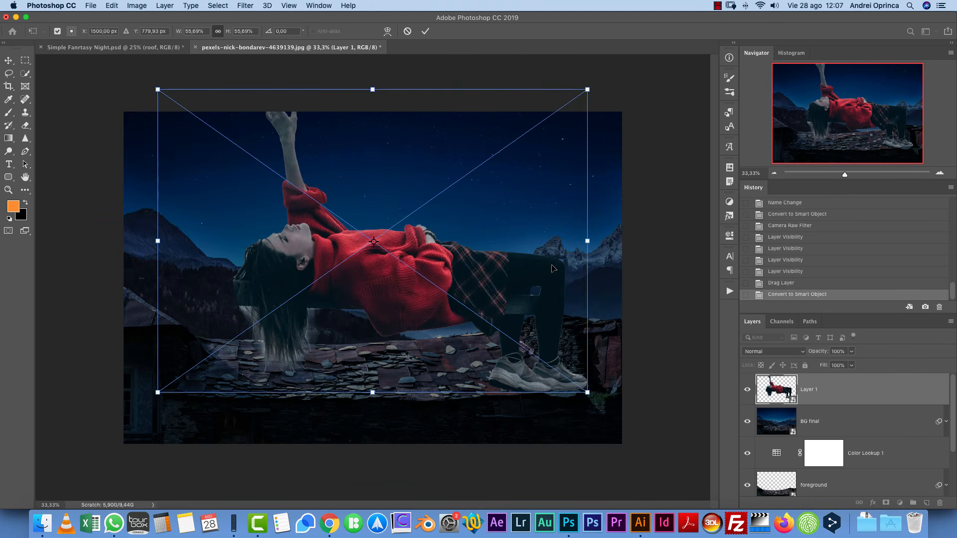
{"action": "left_click_drag", "start_coordinate": [587, 90], "coordinate": [456, 183]}
{"action": "left_click_drag", "start_coordinate": [426, 299], "coordinate": [462, 316]}
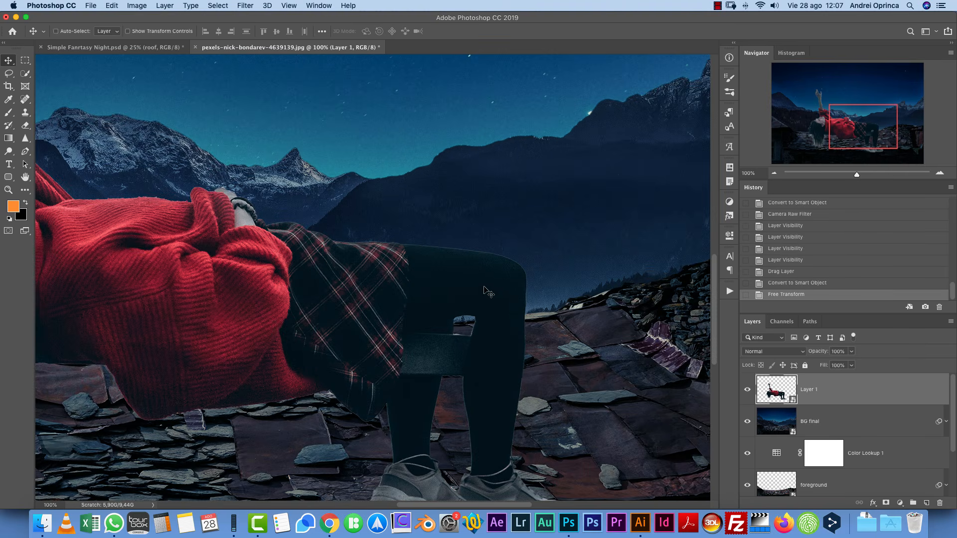
- Scale the model down further, fine-tune its size and position on the roof tiles and apply the transform
{"action": "key", "text": "super+t"}
{"action": "left_click_drag", "start_coordinate": [479, 338], "coordinate": [572, 251]}
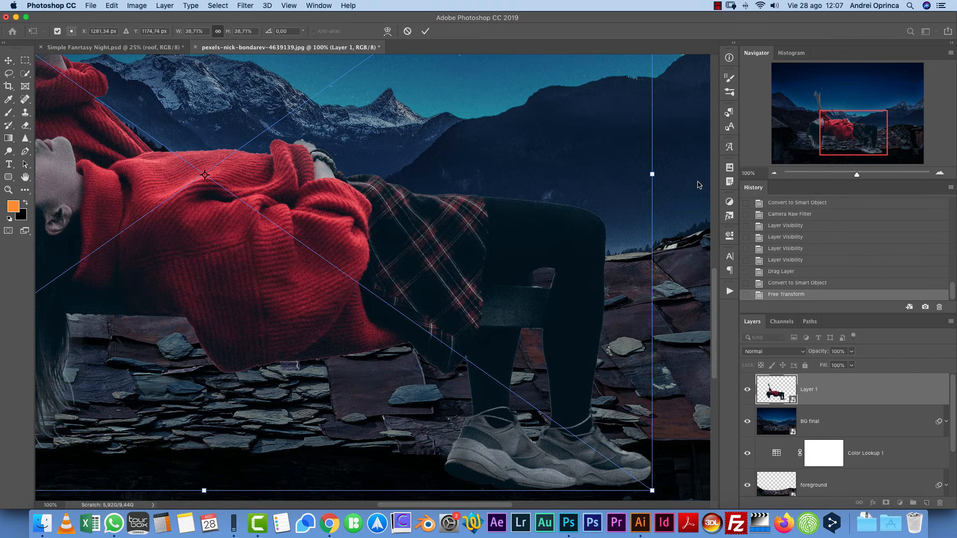
{"action": "left_click", "coordinate": [772, 174]}
{"action": "left_click", "coordinate": [772, 174]}
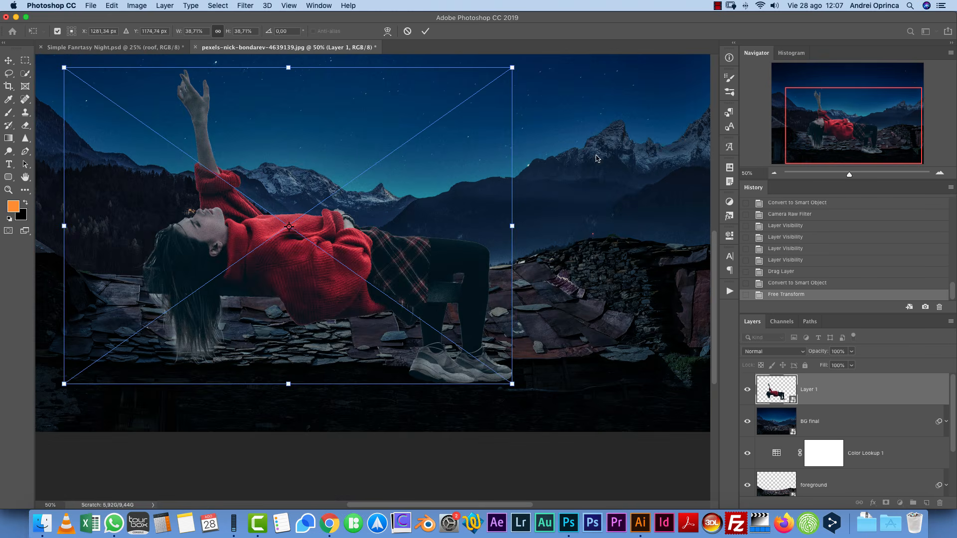
{"action": "left_click_drag", "start_coordinate": [509, 71], "coordinate": [378, 162]}
{"action": "left_click_drag", "start_coordinate": [333, 320], "coordinate": [404, 300]}
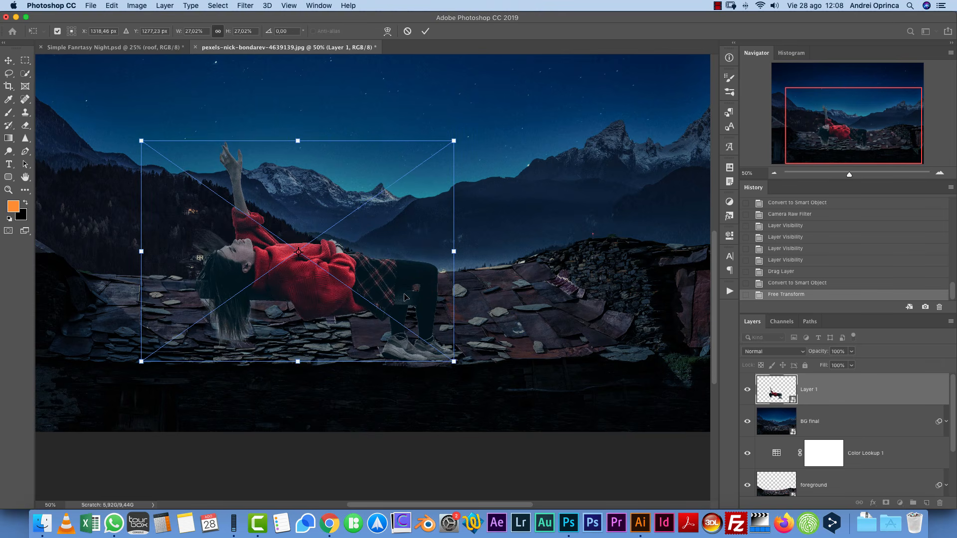
{"action": "left_click_drag", "start_coordinate": [453, 141], "coordinate": [468, 129]}
{"action": "left_click_drag", "start_coordinate": [419, 222], "coordinate": [412, 214]}
{"action": "key", "text": "Return"}
- Add a layer mask to the model layer and rename the layer girl
{"action": "key", "text": "super+1"}
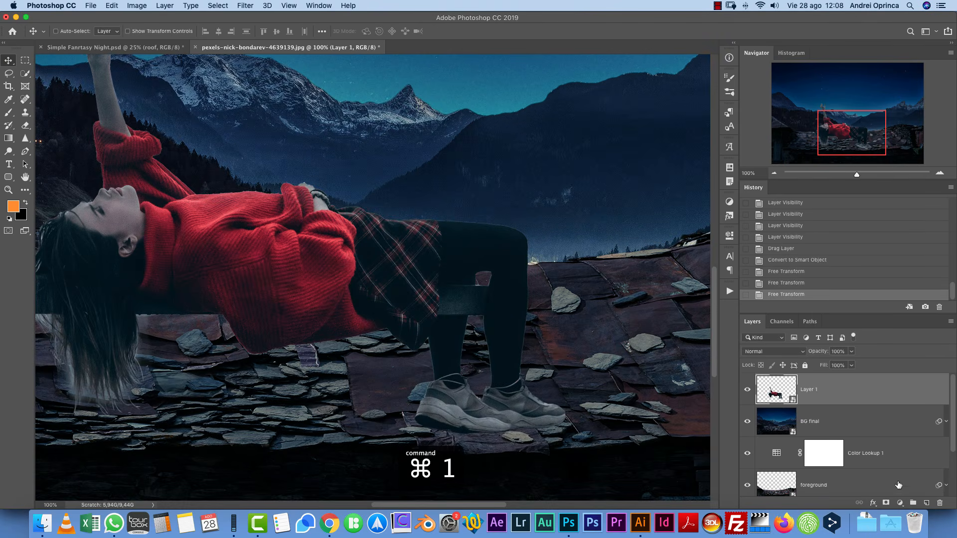
{"action": "left_click", "coordinate": [885, 505]}
{"action": "double_click", "coordinate": [855, 389]}
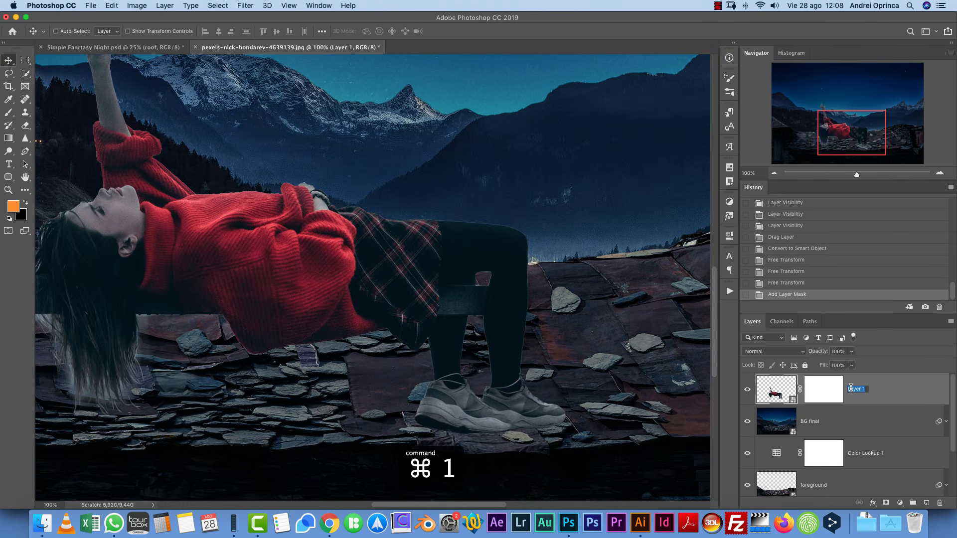
{"action": "type", "text": "g"}
{"action": "key", "text": "Return"}
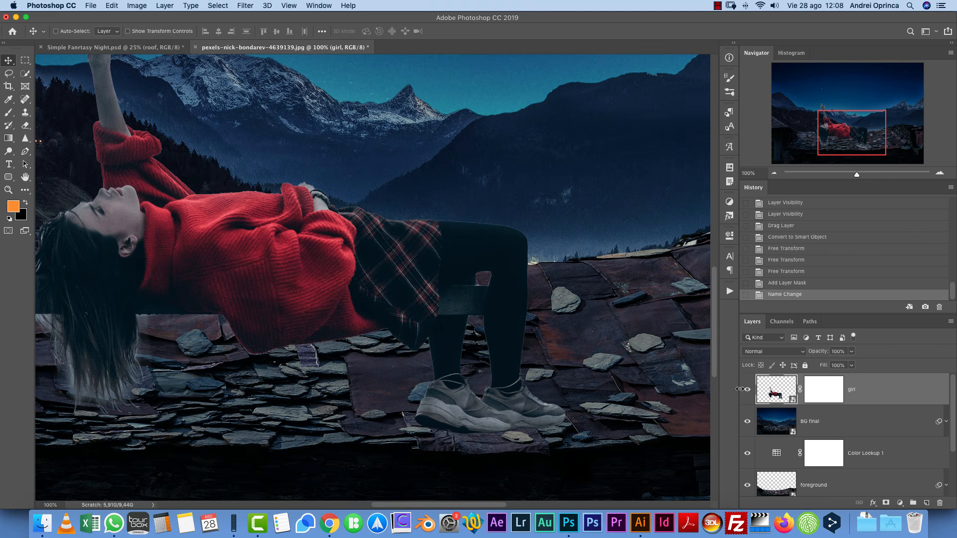
- Target the girl layer's mask with a black brush of 100 px at 100% opacity and flow
{"action": "key", "text": "b"}
{"action": "left_click", "coordinate": [944, 172]}
{"action": "left_click", "coordinate": [943, 172]}
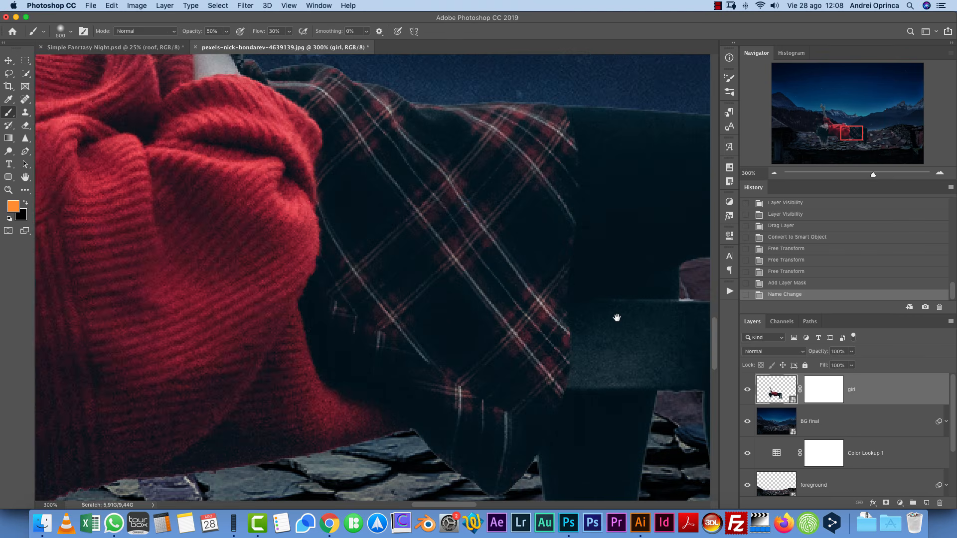
{"action": "left_click_drag", "start_coordinate": [617, 318], "coordinate": [474, 276]}
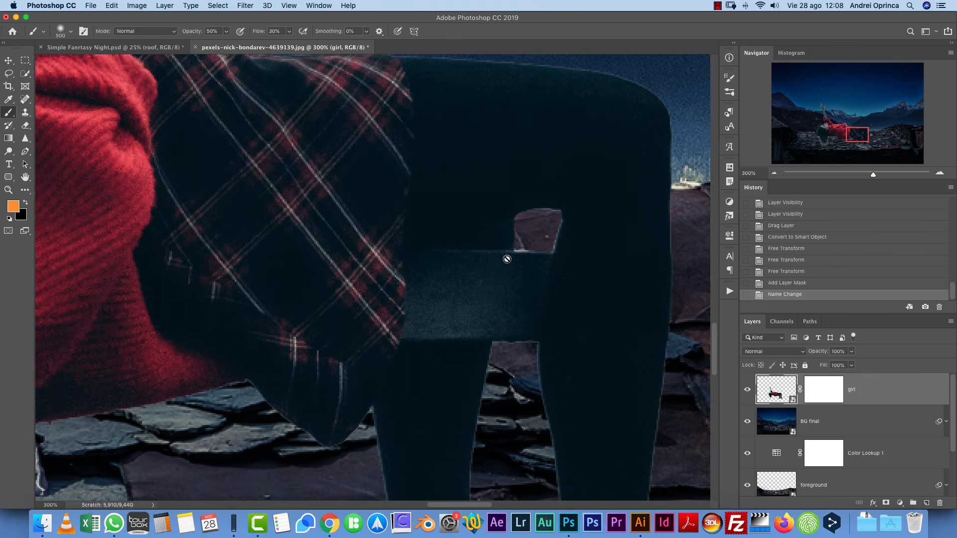
{"action": "left_click", "coordinate": [826, 390]}
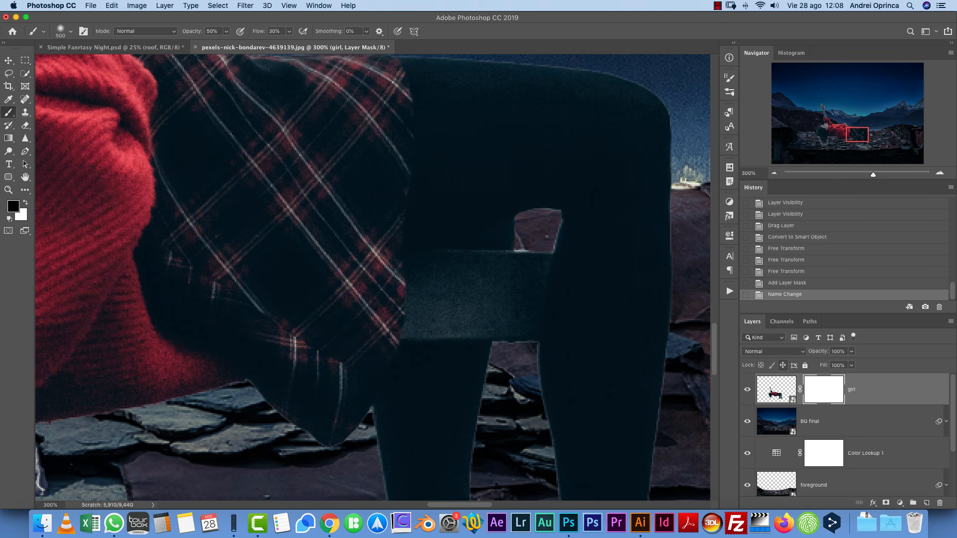
{"action": "key", "text": "bracketleft"}
{"action": "key", "text": "bracketleft"}
{"action": "key", "text": "bracketleft"}
{"action": "key", "text": "bracketleft"}
{"action": "key", "text": "bracketleft"}
{"action": "key", "text": "bracketleft"}
{"action": "key", "text": "bracketleft"}
{"action": "key", "text": "bracketleft"}
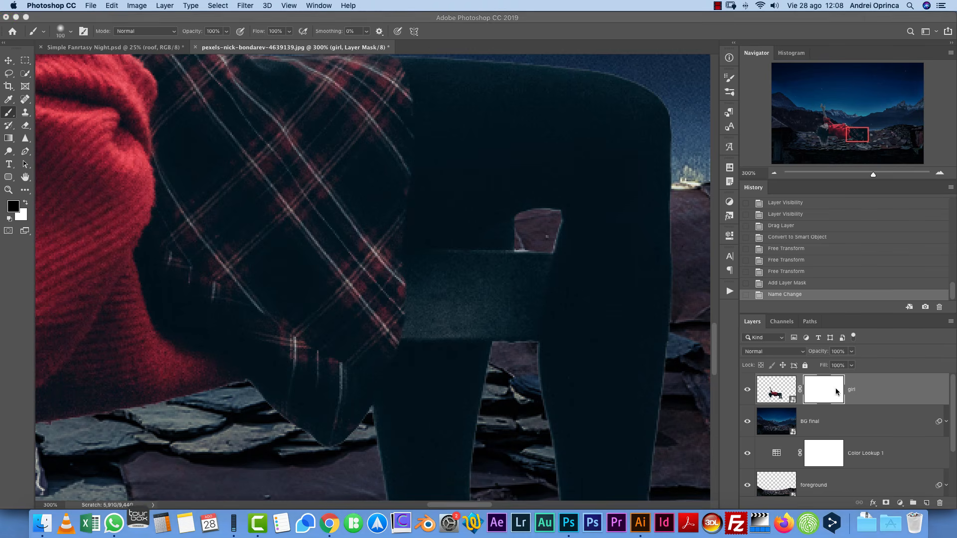
- Set the mask brush to 100% hardness and reduce its size to 20 px
{"action": "right_click", "coordinate": [518, 241]}
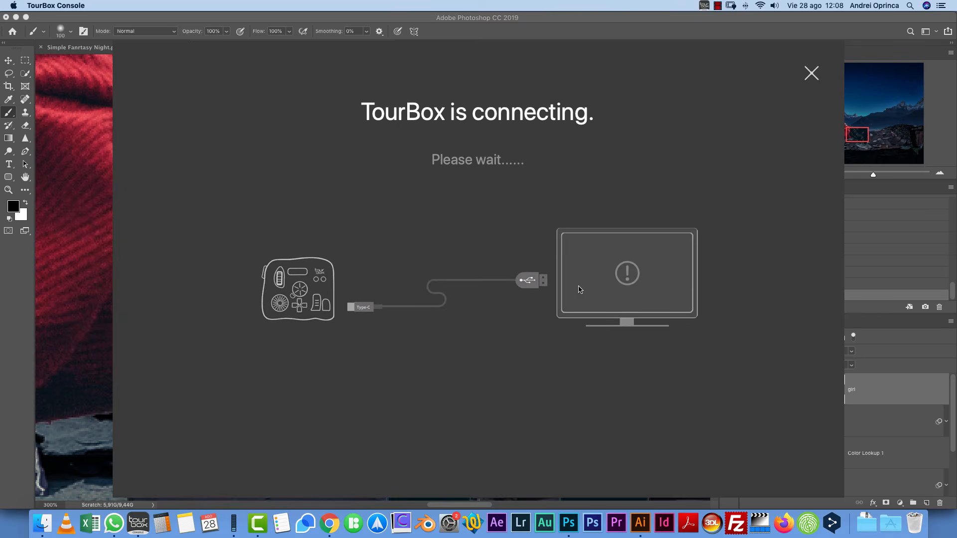
{"action": "left_click", "coordinate": [877, 391]}
{"action": "right_click", "coordinate": [605, 247]}
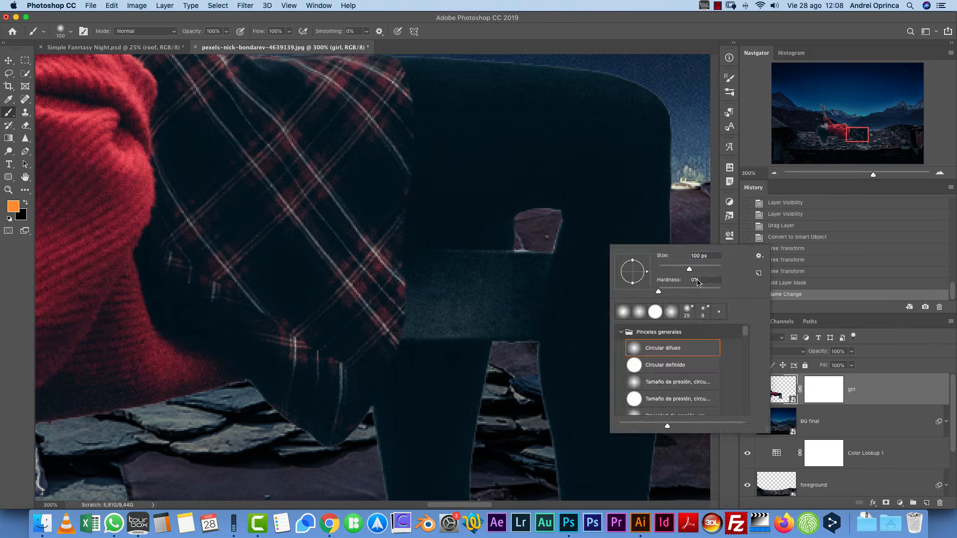
{"action": "left_click", "coordinate": [823, 390]}
{"action": "right_click", "coordinate": [474, 239]}
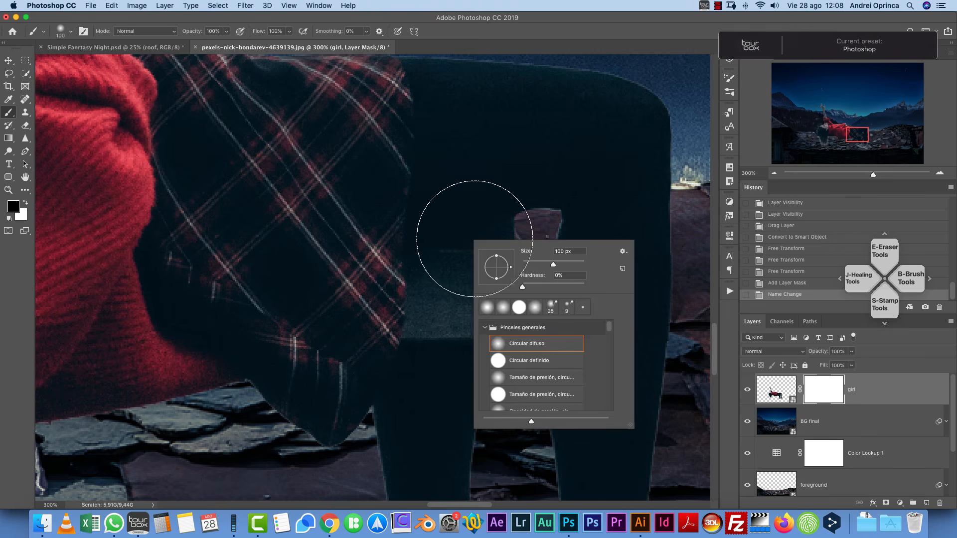
{"action": "left_click_drag", "start_coordinate": [525, 286], "coordinate": [612, 277]}
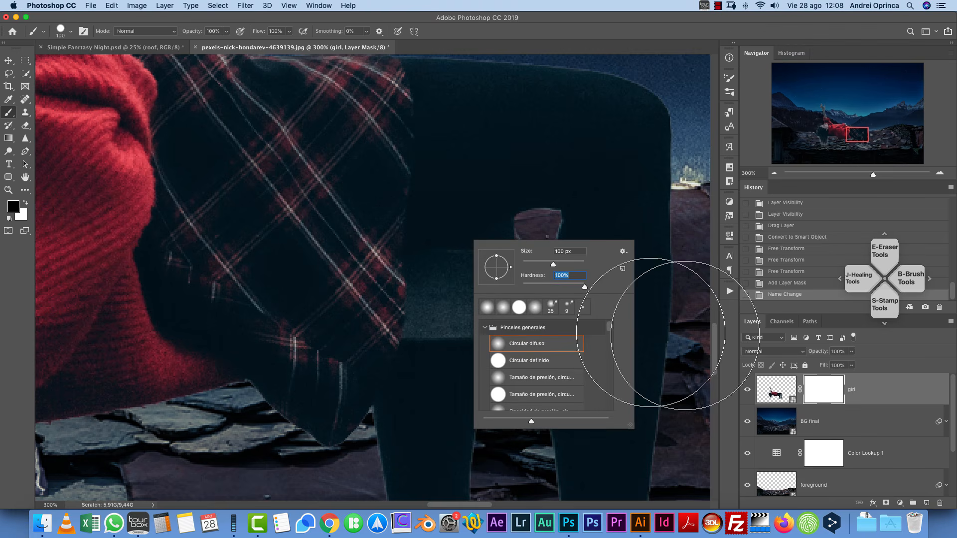
{"action": "left_click", "coordinate": [832, 392]}
{"action": "key", "text": "bracketleft"}
{"action": "key", "text": "bracketleft"}
{"action": "key", "text": "bracketleft"}
{"action": "key", "text": "bracketleft"}
{"action": "key", "text": "bracketleft"}
{"action": "key", "text": "bracketleft"}
{"action": "key", "text": "bracketleft"}
{"action": "key", "text": "bracketleft"}
{"action": "key", "text": "bracketleft"}
{"action": "key", "text": "bracketleft"}
{"action": "key", "text": "bracketleft"}
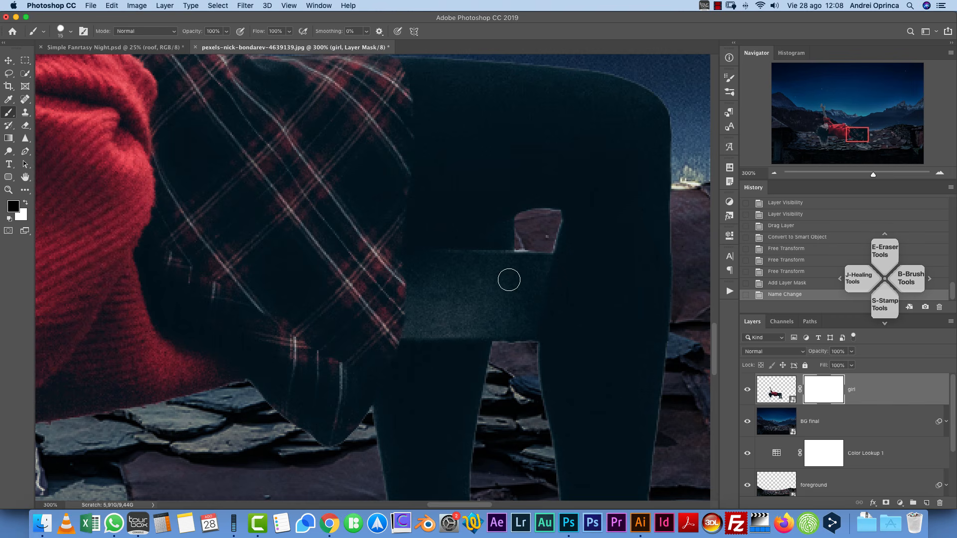
{"action": "right_click", "coordinate": [514, 231]}
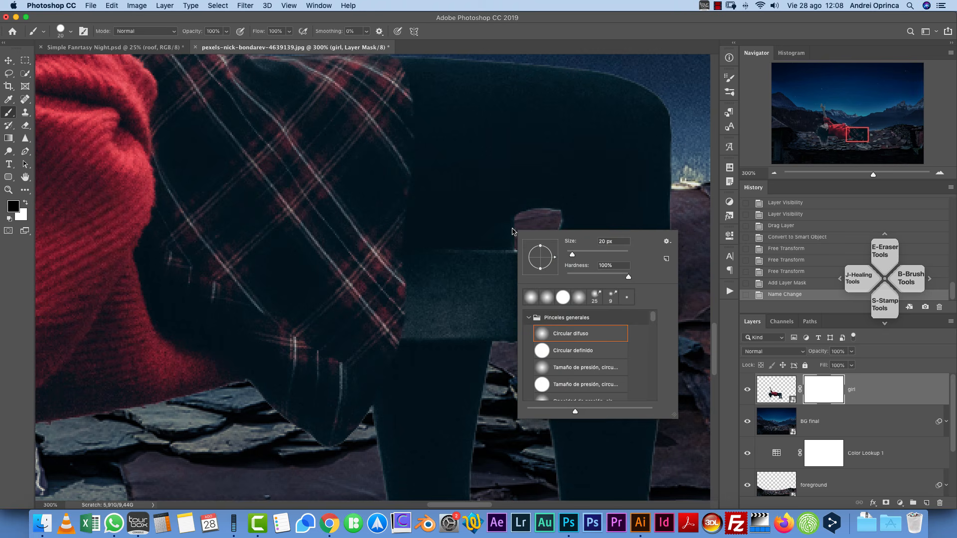
- Paint out the bench beneath the model's thigh on the girl mask, correcting the skirt edge with white where needed
{"action": "mouse_move", "coordinate": [507, 246]}
{"action": "left_mouse_down"}
{"action": "mouse_move", "coordinate": [492, 252]}
{"action": "mouse_move", "coordinate": [504, 231]}
{"action": "mouse_move", "coordinate": [423, 261]}
{"action": "mouse_move", "coordinate": [414, 359]}
{"action": "mouse_move", "coordinate": [384, 412]}
{"action": "mouse_move", "coordinate": [380, 448]}
{"action": "left_mouse_up"}
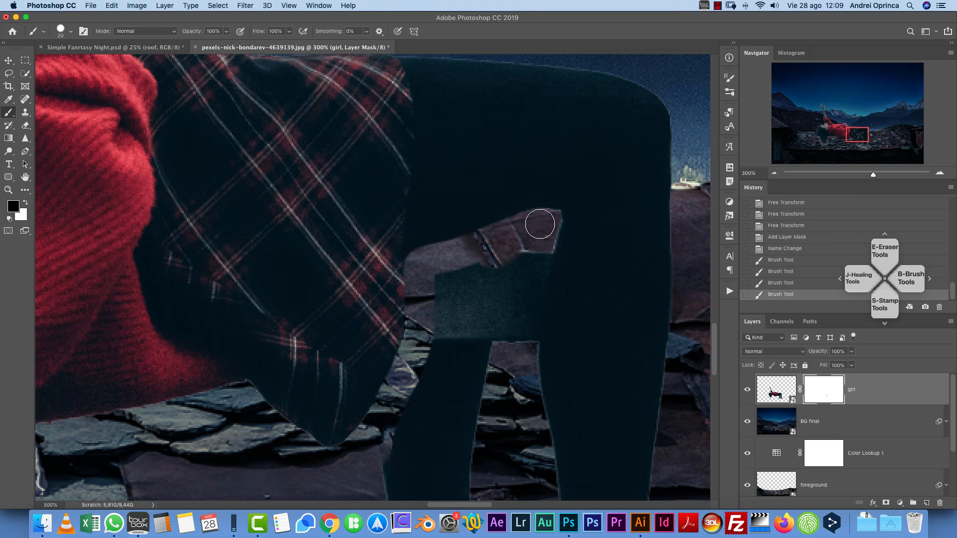
{"action": "mouse_move", "coordinate": [492, 238]}
{"action": "left_mouse_down"}
{"action": "mouse_move", "coordinate": [417, 260]}
{"action": "mouse_move", "coordinate": [419, 332]}
{"action": "left_mouse_up"}
{"action": "key", "text": "bracketleft"}
{"action": "key", "text": "x"}
{"action": "mouse_move", "coordinate": [397, 264]}
{"action": "left_mouse_down"}
{"action": "mouse_move", "coordinate": [392, 245]}
{"action": "mouse_move", "coordinate": [406, 254]}
{"action": "left_mouse_up"}
{"action": "key", "text": "x"}
{"action": "key", "text": "x"}
{"action": "left_click_drag", "start_coordinate": [397, 255], "coordinate": [391, 294]}
{"action": "key", "text": "x"}
{"action": "key", "text": "bracketright"}
{"action": "left_click_drag", "start_coordinate": [539, 248], "coordinate": [526, 355]}
{"action": "mouse_move", "coordinate": [494, 376]}
{"action": "left_mouse_down"}
{"action": "mouse_move", "coordinate": [508, 260]}
{"action": "mouse_move", "coordinate": [439, 277]}
{"action": "left_mouse_up"}
- Mask out the model's rear leg below the skirt with a larger black brush
{"action": "key", "text": "bracketright"}
{"action": "key", "text": "bracketright"}
{"action": "key", "text": "bracketright"}
{"action": "key", "text": "bracketright"}
{"action": "mouse_move", "coordinate": [438, 349]}
{"action": "left_mouse_down"}
{"action": "mouse_move", "coordinate": [455, 438]}
{"action": "mouse_move", "coordinate": [453, 277]}
{"action": "left_mouse_up"}
{"action": "mouse_move", "coordinate": [389, 365]}
{"action": "left_mouse_down"}
{"action": "mouse_move", "coordinate": [475, 296]}
{"action": "mouse_move", "coordinate": [451, 389]}
{"action": "left_mouse_up"}
{"action": "left_click_drag", "start_coordinate": [538, 389], "coordinate": [351, 373]}
- Mask out the rear shoe and the remains around the kept shoe with a smaller brush
{"action": "key", "text": "bracketleft"}
{"action": "key", "text": "bracketleft"}
{"action": "key", "text": "bracketleft"}
{"action": "key", "text": "bracketleft"}
{"action": "key", "text": "bracketleft"}
{"action": "key", "text": "bracketleft"}
{"action": "key", "text": "bracketleft"}
{"action": "key", "text": "bracketleft"}
{"action": "left_click_drag", "start_coordinate": [344, 291], "coordinate": [311, 361]}
{"action": "left_click_drag", "start_coordinate": [455, 396], "coordinate": [339, 365]}
{"action": "mouse_move", "coordinate": [338, 318]}
{"action": "left_mouse_down"}
{"action": "mouse_move", "coordinate": [394, 374]}
{"action": "mouse_move", "coordinate": [517, 390]}
{"action": "mouse_move", "coordinate": [411, 392]}
{"action": "left_mouse_up"}
{"action": "key", "text": "bracketright"}
{"action": "key", "text": "bracketleft"}
- Mask out the bench remnant between the model's hair and sweater, and set up a white 25 px brush
{"action": "mouse_move", "coordinate": [449, 325]}
{"action": "left_mouse_down"}
{"action": "mouse_move", "coordinate": [525, 362]}
{"action": "mouse_move", "coordinate": [528, 424]}
{"action": "left_mouse_up"}
{"action": "mouse_move", "coordinate": [464, 90]}
{"action": "left_mouse_down"}
{"action": "mouse_move", "coordinate": [502, 331]}
{"action": "mouse_move", "coordinate": [593, 319]}
{"action": "left_mouse_up"}
{"action": "mouse_move", "coordinate": [115, 389]}
{"action": "left_mouse_down"}
{"action": "mouse_move", "coordinate": [494, 346]}
{"action": "mouse_move", "coordinate": [500, 356]}
{"action": "left_mouse_up"}
{"action": "mouse_move", "coordinate": [461, 292]}
{"action": "left_mouse_down"}
{"action": "mouse_move", "coordinate": [354, 283]}
{"action": "mouse_move", "coordinate": [513, 298]}
{"action": "left_mouse_up"}
{"action": "left_click_drag", "start_coordinate": [343, 265], "coordinate": [358, 314]}
{"action": "key", "text": "x"}
{"action": "key", "text": "bracketright"}
{"action": "key", "text": "bracketright"}
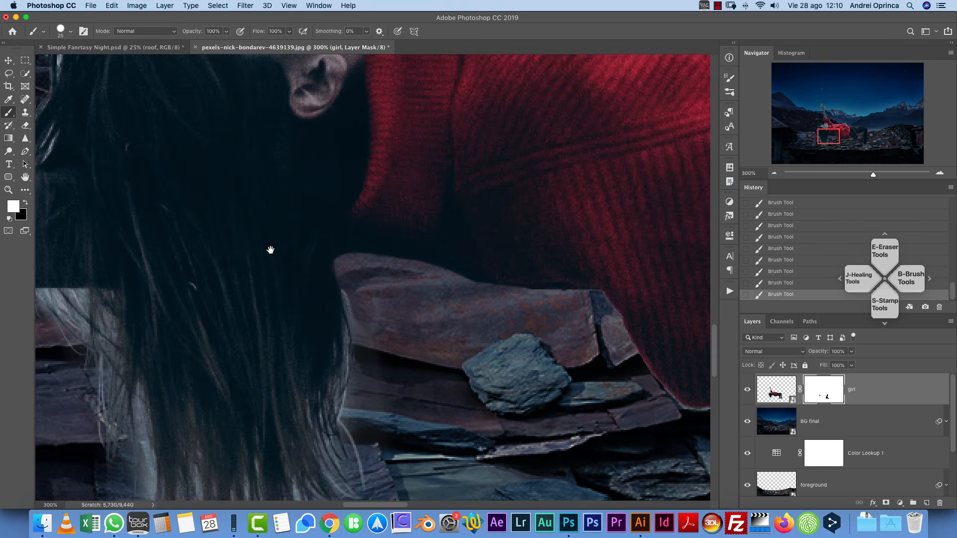
- Examine the masked model in the whole scene and up close around the hair, skirt and leg edges
{"action": "left_click_drag", "start_coordinate": [270, 249], "coordinate": [519, 277]}
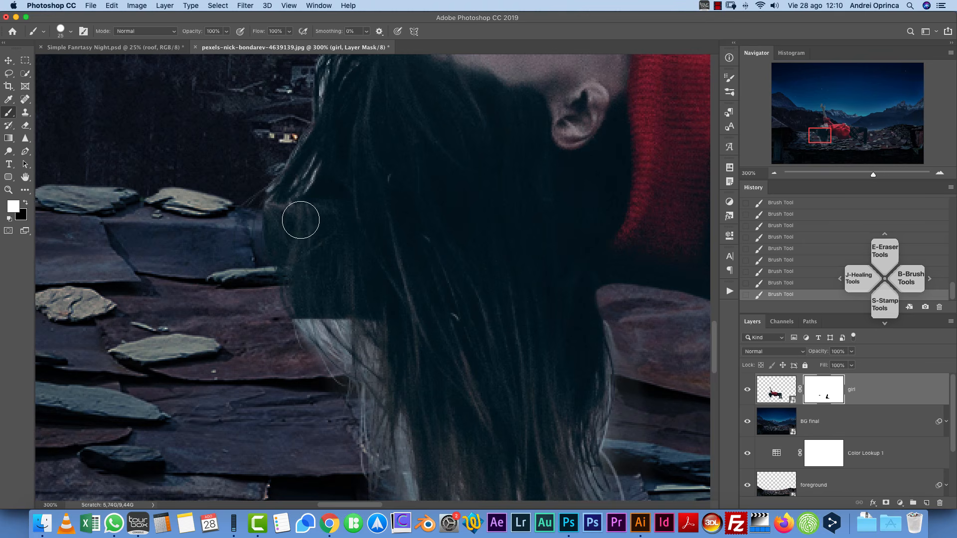
{"action": "left_click", "coordinate": [774, 173]}
{"action": "left_click", "coordinate": [774, 173]}
{"action": "left_click", "coordinate": [774, 173]}
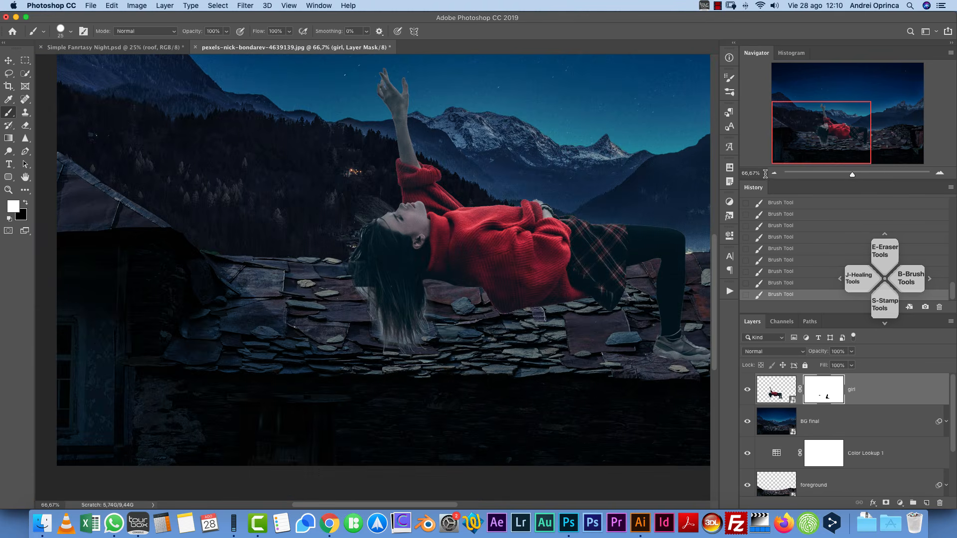
{"action": "left_click_drag", "start_coordinate": [818, 138], "coordinate": [828, 144]}
{"action": "key", "text": "super+1"}
{"action": "mouse_move", "coordinate": [819, 130]}
{"action": "left_mouse_down"}
{"action": "mouse_move", "coordinate": [882, 139]}
{"action": "mouse_move", "coordinate": [838, 138]}
{"action": "mouse_move", "coordinate": [869, 116]}
{"action": "mouse_move", "coordinate": [863, 132]}
{"action": "left_mouse_up"}
{"action": "left_click", "coordinate": [940, 171]}
{"action": "left_click", "coordinate": [941, 172]}
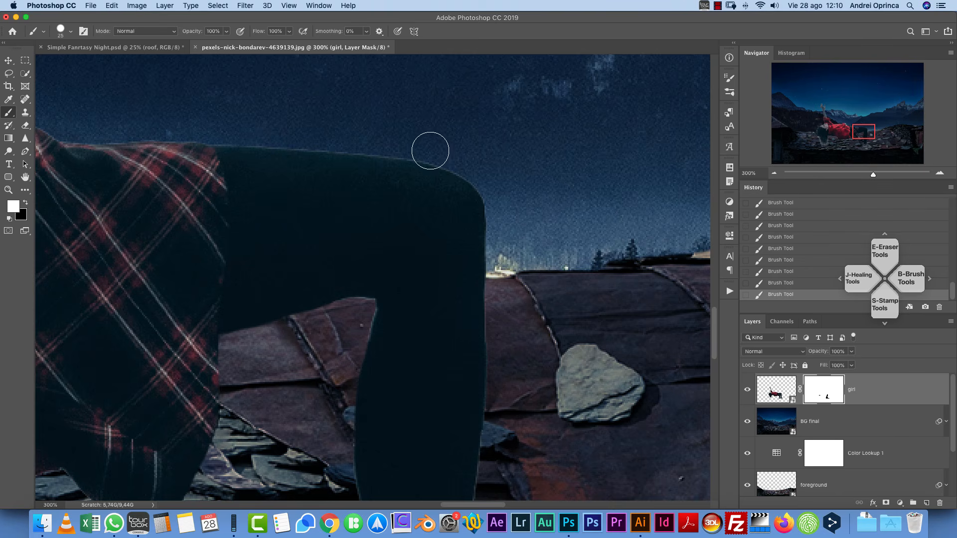
{"action": "left_click_drag", "start_coordinate": [463, 306], "coordinate": [523, 278]}
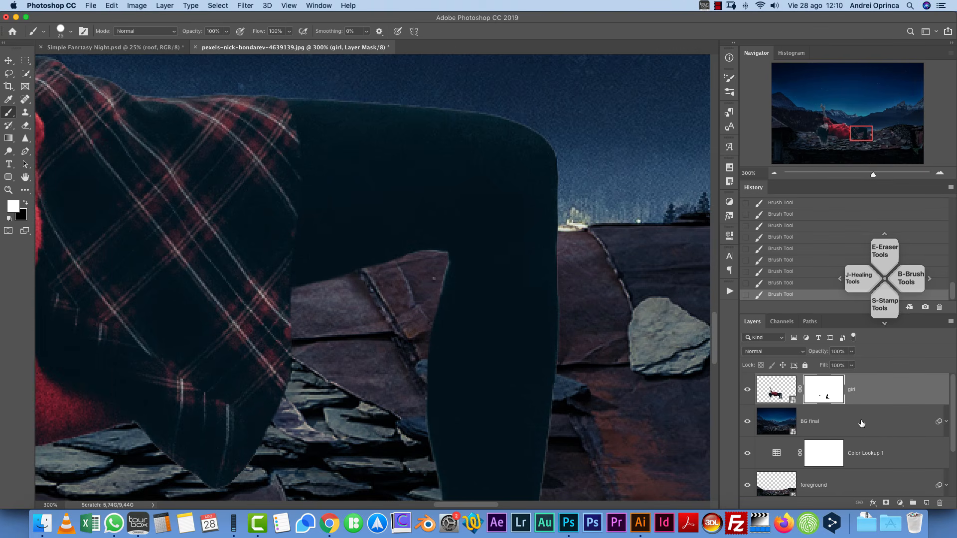
- Show the girl layer's mask on its own, paint its grey patches over the removed leg solid black and return to the image
{"action": "left_click", "coordinate": [817, 393], "text": "alt"}
{"action": "left_click", "coordinate": [774, 173]}
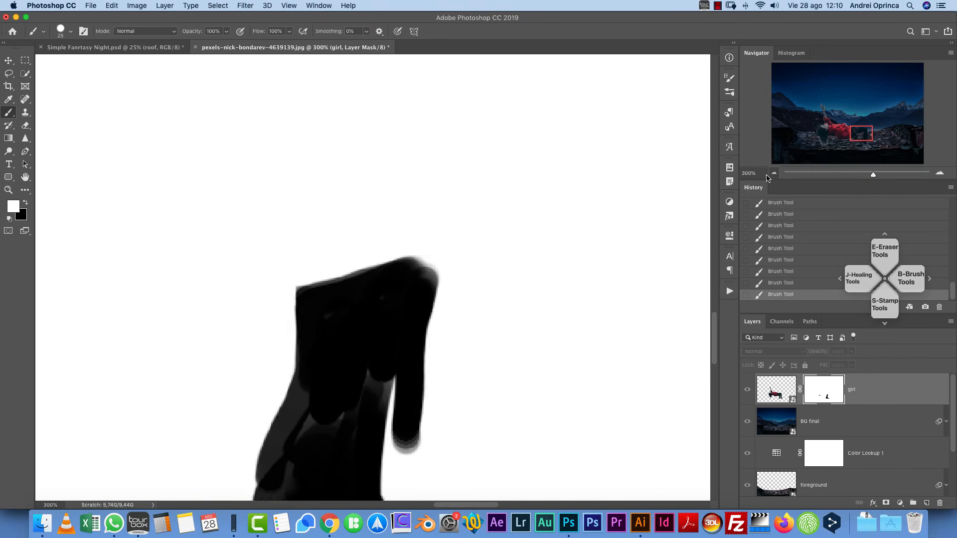
{"action": "left_click_drag", "start_coordinate": [425, 393], "coordinate": [424, 264]}
{"action": "left_click_drag", "start_coordinate": [352, 233], "coordinate": [336, 230]}
{"action": "key", "text": "super+z"}
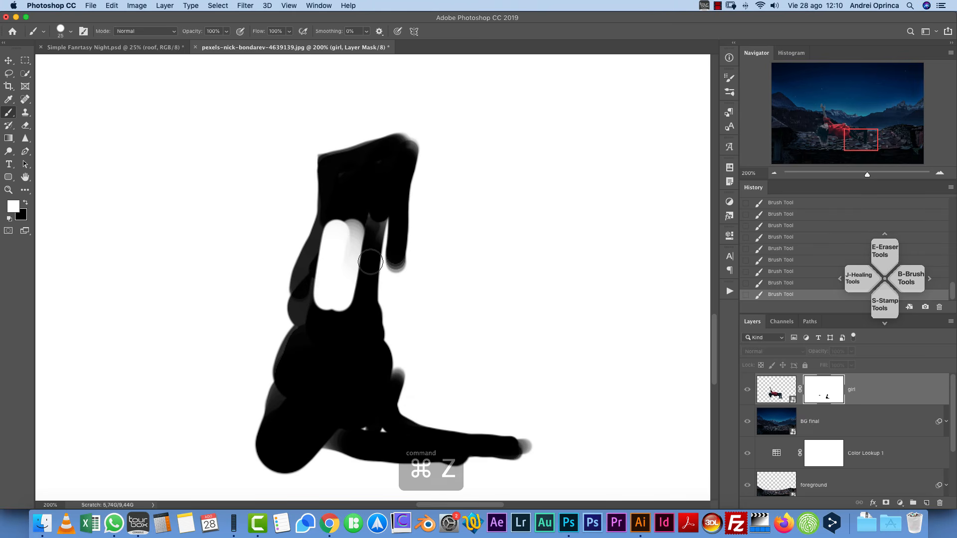
{"action": "key", "text": "x"}
{"action": "mouse_move", "coordinate": [348, 265]}
{"action": "left_mouse_down"}
{"action": "mouse_move", "coordinate": [335, 237]}
{"action": "mouse_move", "coordinate": [321, 270]}
{"action": "mouse_move", "coordinate": [331, 340]}
{"action": "left_mouse_up"}
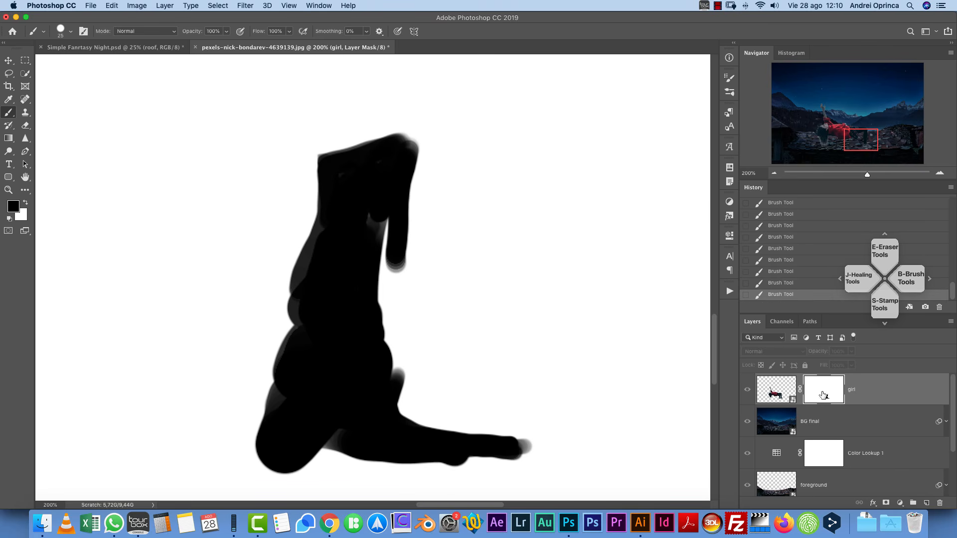
{"action": "left_click", "coordinate": [825, 398], "text": "alt"}
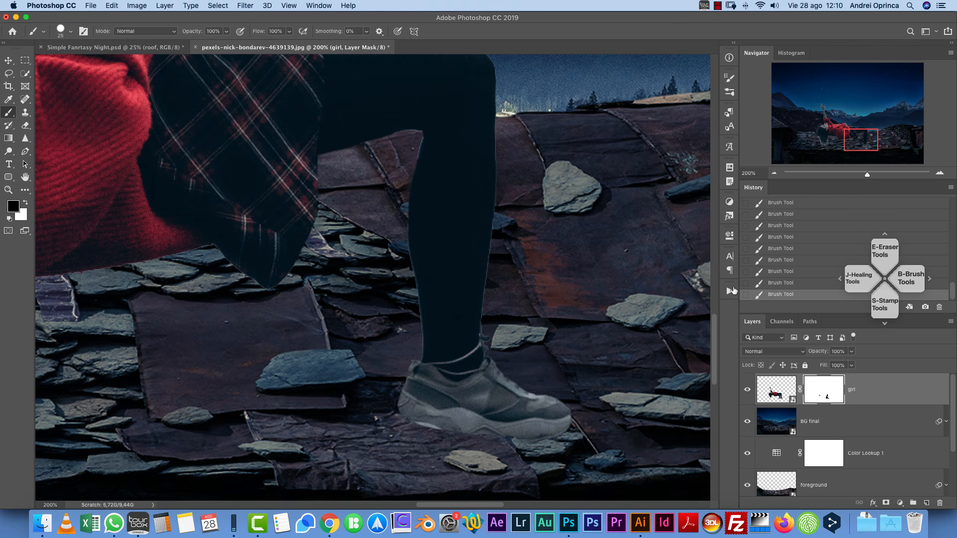
- Load the girl layer's outline as a selection and contract it by 2 pixels
{"action": "left_click_drag", "start_coordinate": [559, 240], "coordinate": [596, 320]}
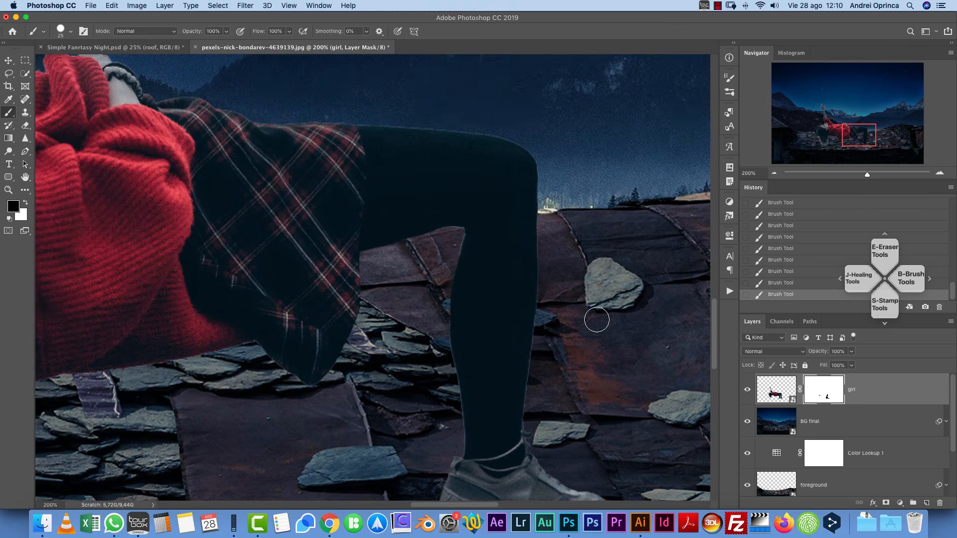
{"action": "left_click", "coordinate": [774, 390], "text": "super"}
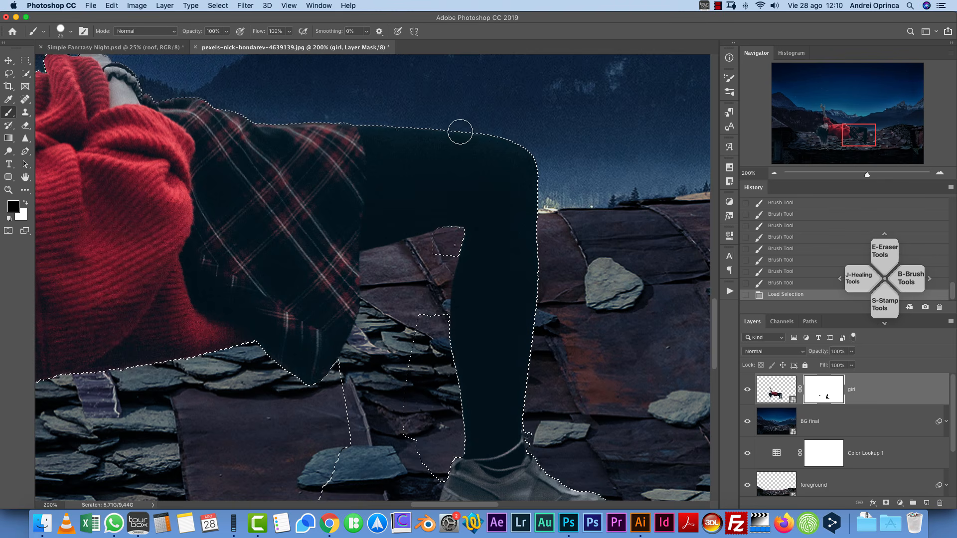
{"action": "left_click", "coordinate": [223, 6]}
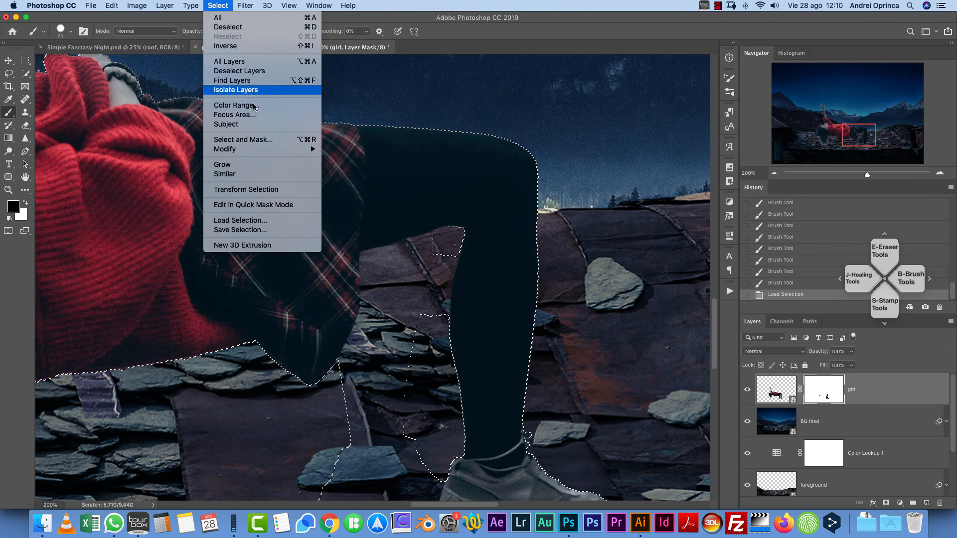
{"action": "mouse_move", "coordinate": [270, 151]}
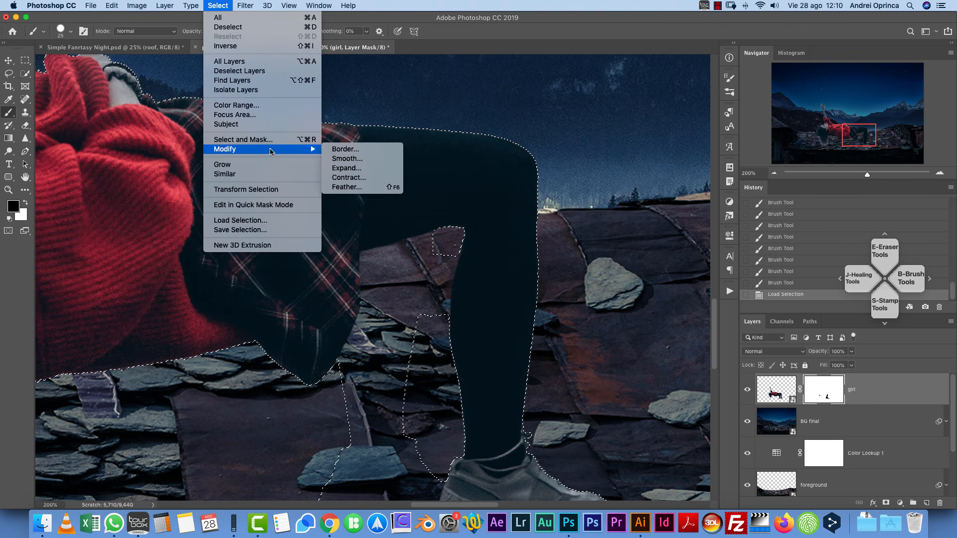
{"action": "left_click", "coordinate": [359, 180]}
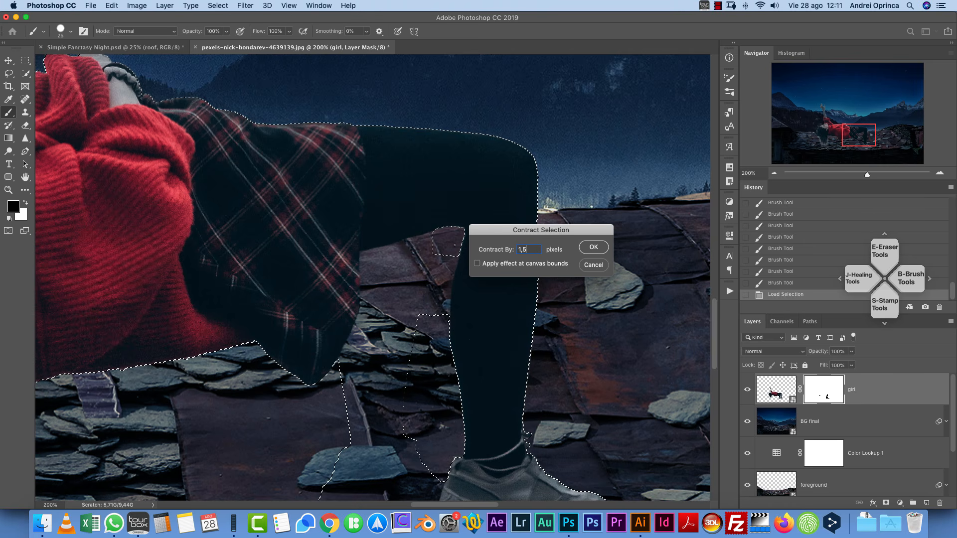
{"action": "left_click", "coordinate": [593, 248]}
{"action": "key", "text": "Escape"}
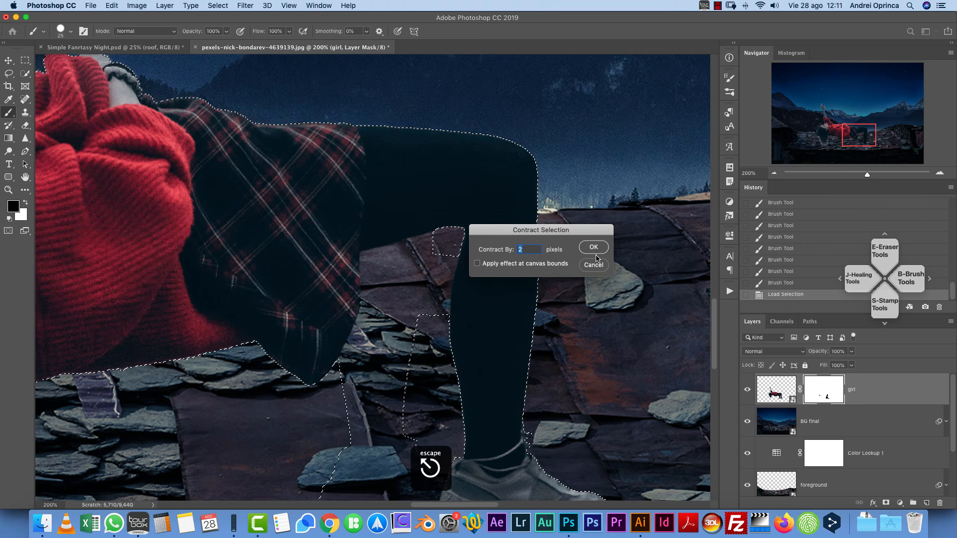
{"action": "left_click", "coordinate": [593, 248]}
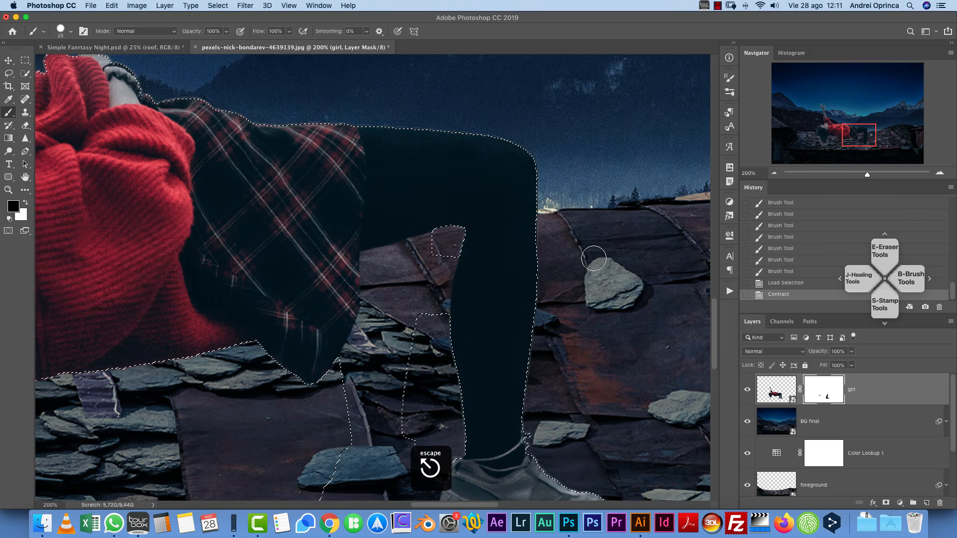
- Try masking the knee's edge with the brush inside the contracted selection, and undo the stroke
{"action": "double_click", "coordinate": [940, 173]}
{"action": "left_click_drag", "start_coordinate": [683, 234], "coordinate": [459, 391]}
{"action": "key", "text": "super+plus"}
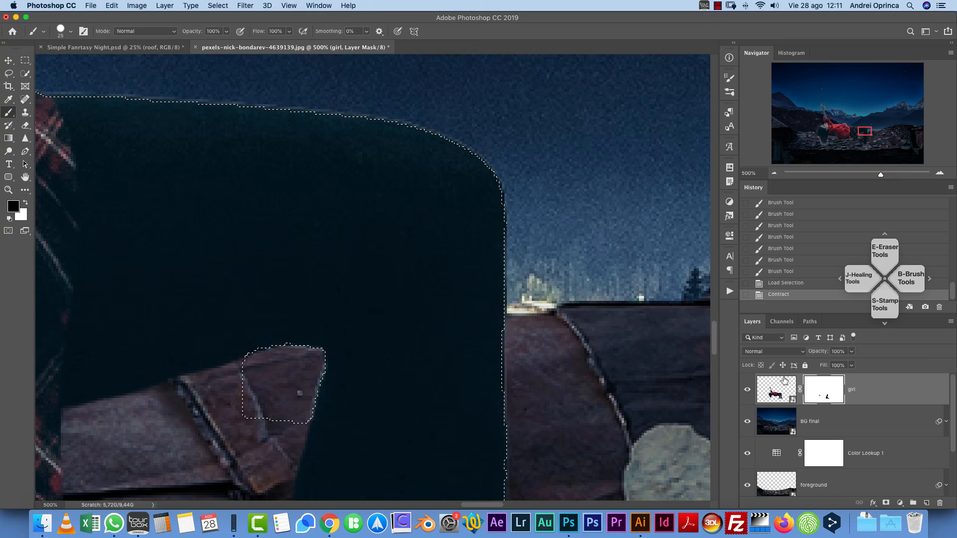
{"action": "left_click", "coordinate": [778, 393]}
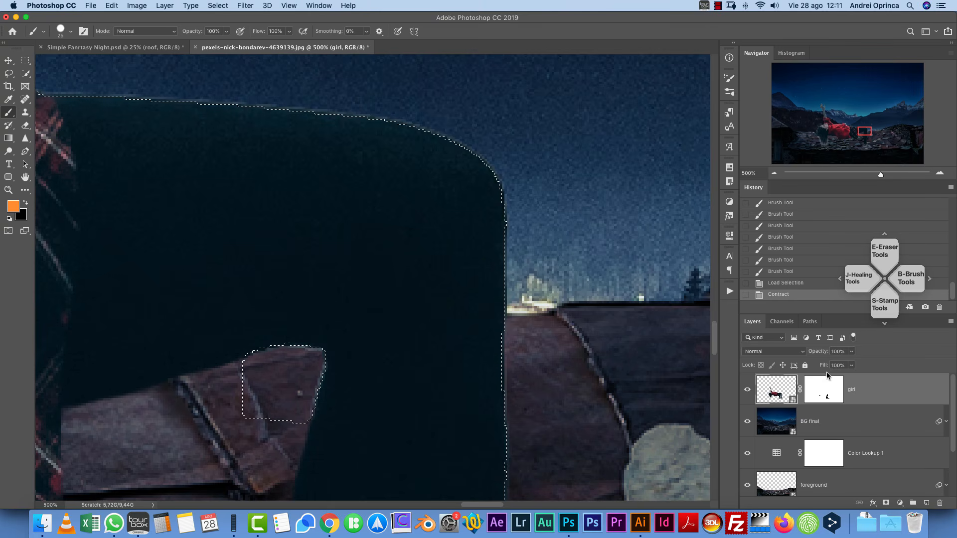
{"action": "left_click", "coordinate": [828, 388]}
{"action": "mouse_move", "coordinate": [508, 201]}
{"action": "left_mouse_down"}
{"action": "mouse_move", "coordinate": [469, 185]}
{"action": "mouse_move", "coordinate": [487, 199]}
{"action": "left_mouse_up"}
{"action": "key", "text": "cmd+z"}
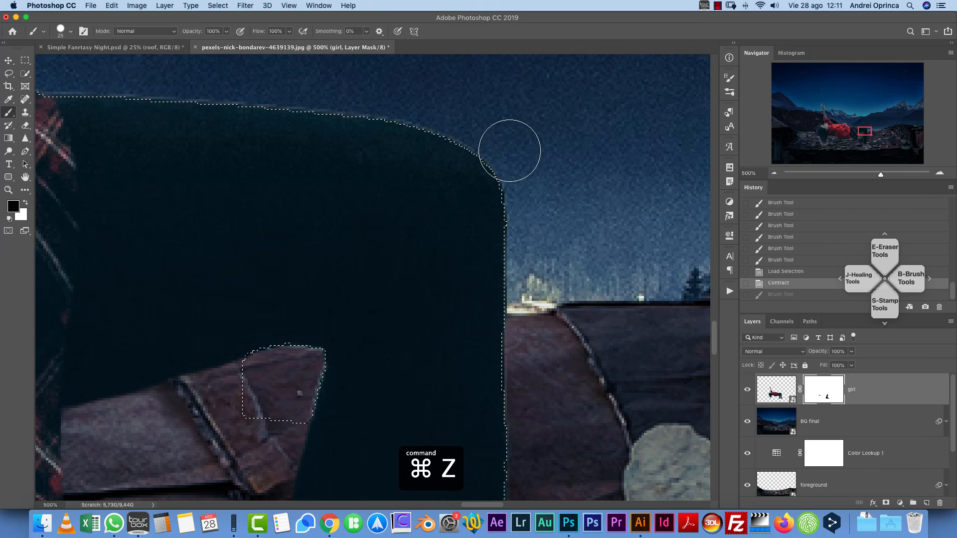
- Invert the selection, hide its outline and reduce the brush to 10 px
{"action": "left_click", "coordinate": [222, 7]}
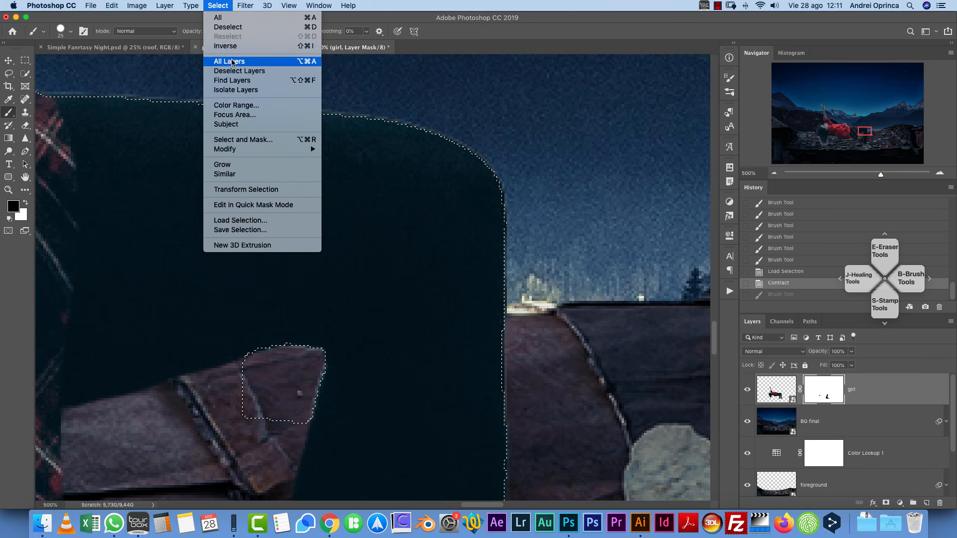
{"action": "left_click", "coordinate": [545, 19]}
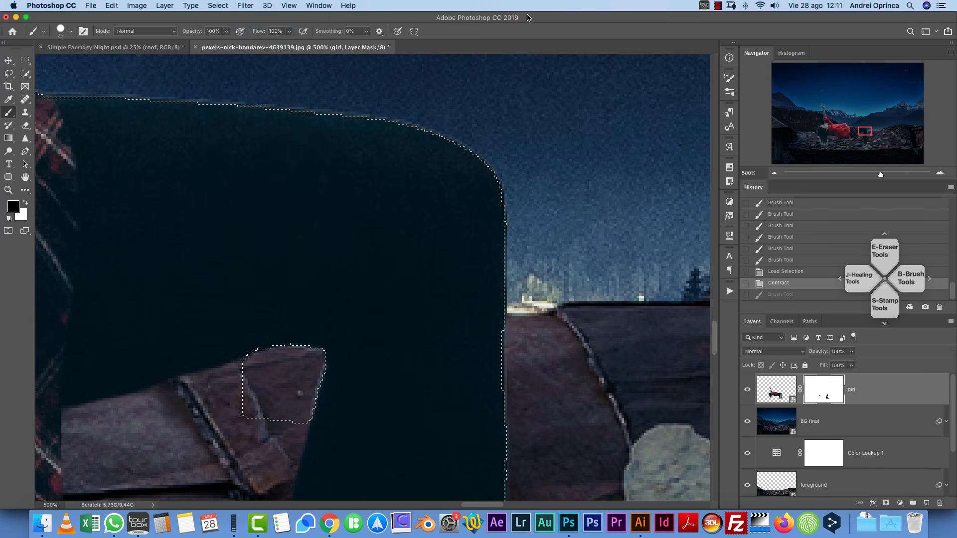
{"action": "key", "text": "super+shift+i"}
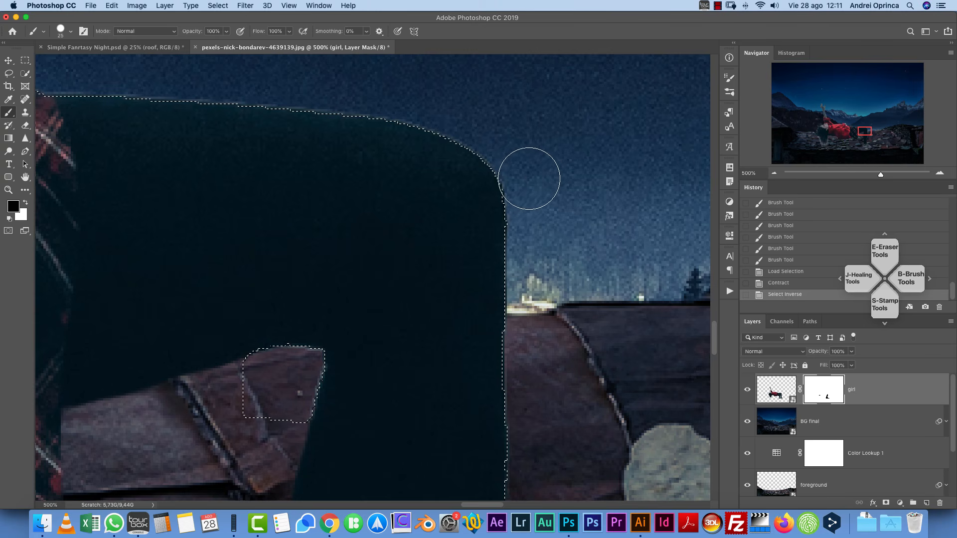
{"action": "key", "text": "cmd+h"}
{"action": "key", "text": "bracketleft"}
{"action": "key", "text": "bracketleft"}
- Mask out the light fringe along the thigh's upper edge, over the knee and down the front of the leg
{"action": "mouse_move", "coordinate": [504, 148]}
{"action": "left_mouse_down"}
{"action": "mouse_move", "coordinate": [508, 173]}
{"action": "mouse_move", "coordinate": [555, 229]}
{"action": "mouse_move", "coordinate": [468, 202]}
{"action": "left_mouse_up"}
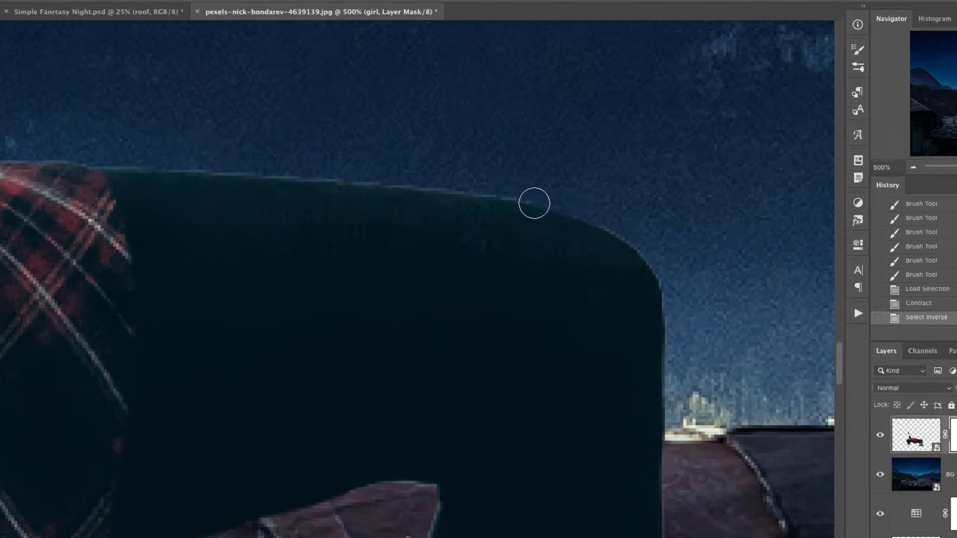
{"action": "mouse_move", "coordinate": [533, 203]}
{"action": "left_mouse_down"}
{"action": "mouse_move", "coordinate": [591, 174]}
{"action": "mouse_move", "coordinate": [474, 178]}
{"action": "mouse_move", "coordinate": [111, 159]}
{"action": "left_mouse_up"}
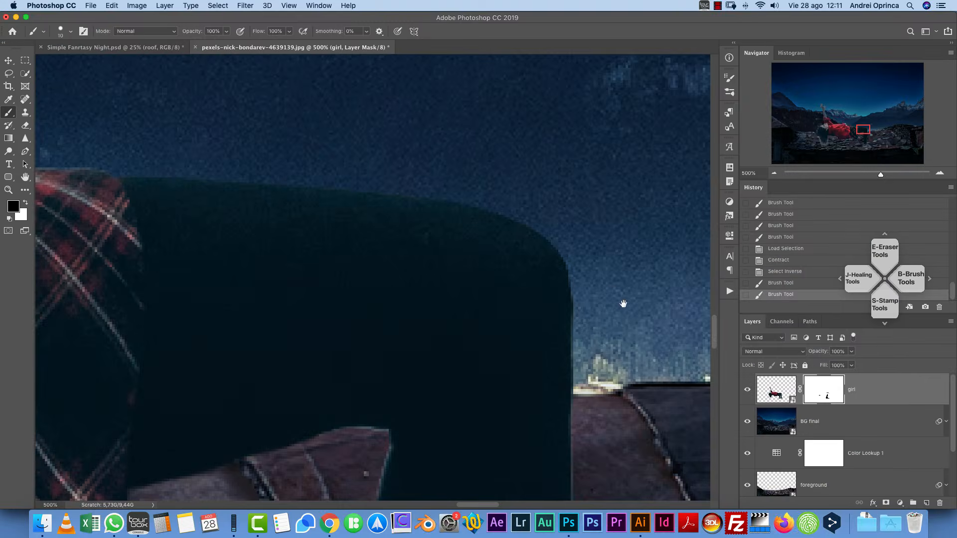
{"action": "left_click_drag", "start_coordinate": [624, 303], "coordinate": [581, 137]}
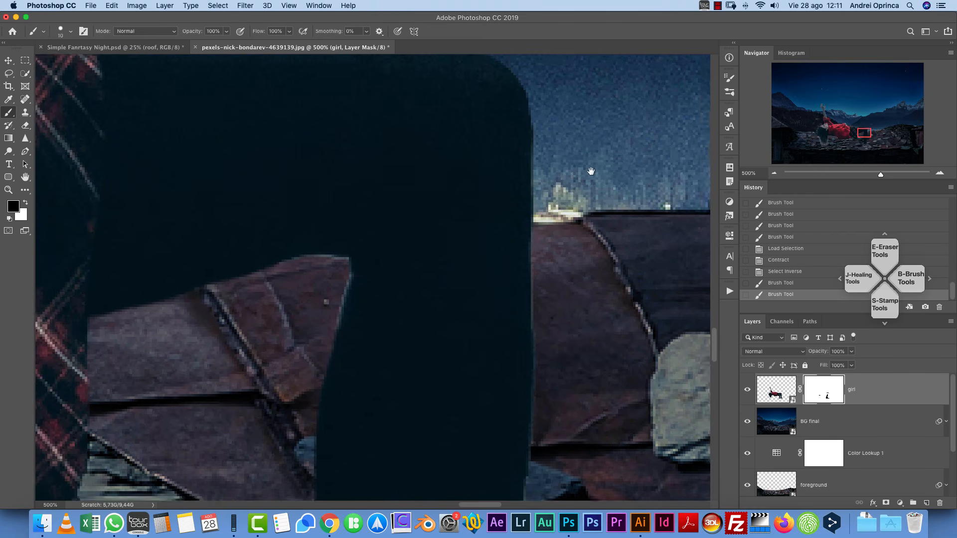
{"action": "left_click_drag", "start_coordinate": [544, 307], "coordinate": [554, 374]}
{"action": "left_click_drag", "start_coordinate": [574, 303], "coordinate": [536, 100]}
{"action": "left_click_drag", "start_coordinate": [501, 142], "coordinate": [500, 324]}
{"action": "left_click_drag", "start_coordinate": [497, 370], "coordinate": [496, 373]}
{"action": "left_click_drag", "start_coordinate": [495, 291], "coordinate": [477, 435]}
{"action": "left_click_drag", "start_coordinate": [502, 324], "coordinate": [498, 148]}
{"action": "left_click_drag", "start_coordinate": [482, 155], "coordinate": [471, 354]}
- Mask out the fringe under the knee and down the back of the lower leg
{"action": "left_click_drag", "start_coordinate": [313, 346], "coordinate": [275, 90]}
{"action": "left_click_drag", "start_coordinate": [292, 152], "coordinate": [380, 434]}
{"action": "left_click_drag", "start_coordinate": [403, 124], "coordinate": [398, 198]}
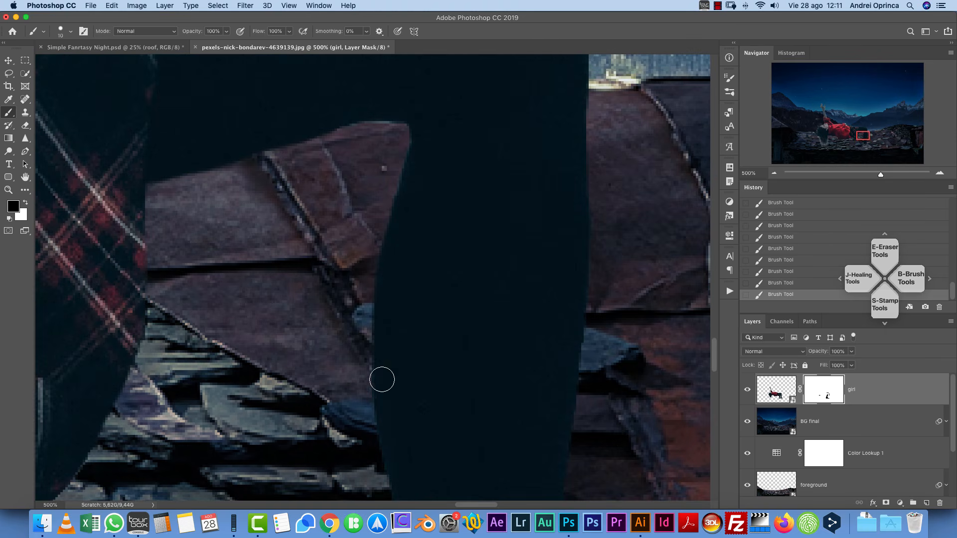
{"action": "left_click_drag", "start_coordinate": [392, 122], "coordinate": [339, 137]}
{"action": "left_click_drag", "start_coordinate": [502, 267], "coordinate": [419, 60]}
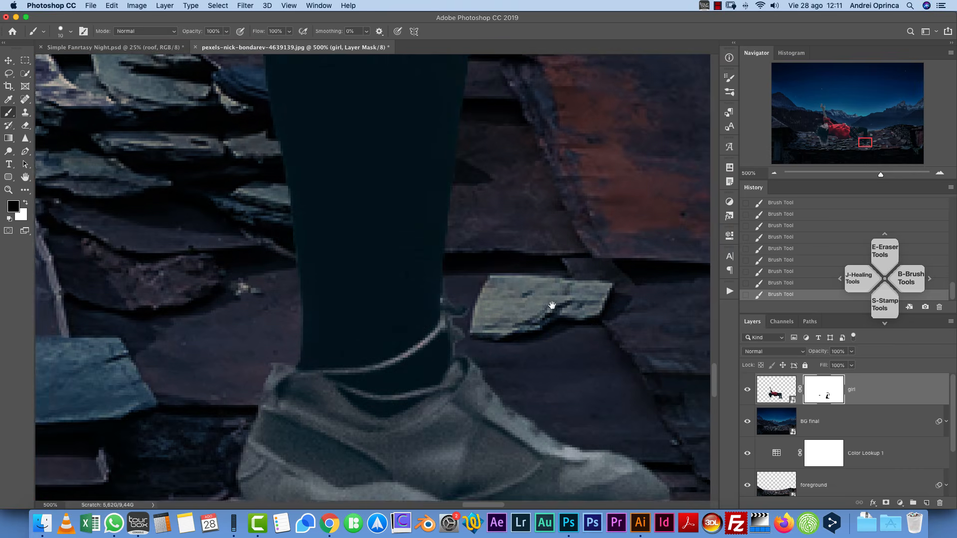
- Mask out the remaining fringe around the ankle and shoe and along the upper edge of the hand resting on the sweater
{"action": "left_click_drag", "start_coordinate": [551, 306], "coordinate": [465, 216]}
{"action": "left_click", "coordinate": [823, 114]}
{"action": "left_click_drag", "start_coordinate": [578, 423], "coordinate": [482, 186]}
{"action": "left_click_drag", "start_coordinate": [598, 324], "coordinate": [344, 187]}
{"action": "left_click_drag", "start_coordinate": [611, 273], "coordinate": [199, 245]}
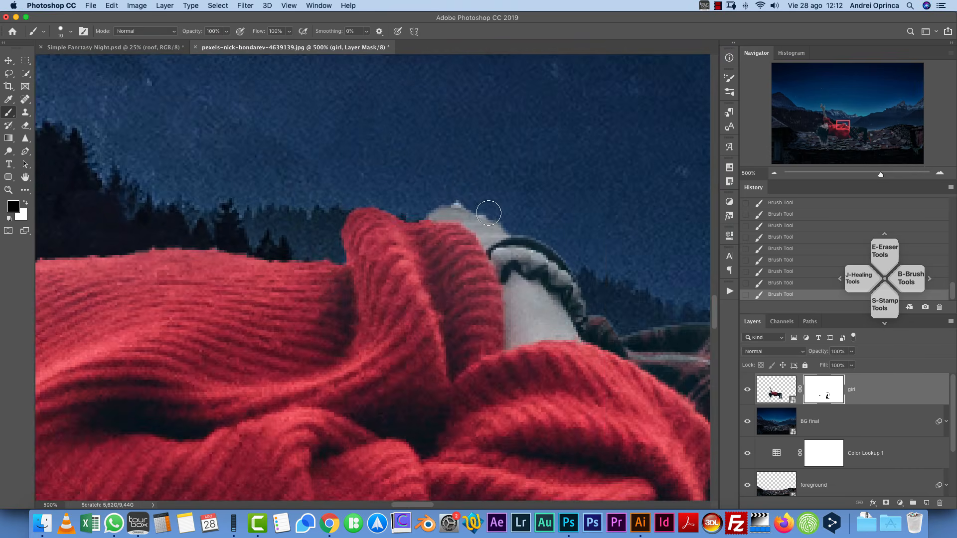
{"action": "left_click_drag", "start_coordinate": [489, 212], "coordinate": [446, 212]}
- Mask out the fringe along the underside of the skirt and sweater with a 30 px brush, and deselect
{"action": "left_click", "coordinate": [820, 126]}
{"action": "key", "text": "super+1"}
{"action": "key", "text": "bracketright"}
{"action": "key", "text": "bracketright"}
{"action": "left_click_drag", "start_coordinate": [553, 329], "coordinate": [416, 305]}
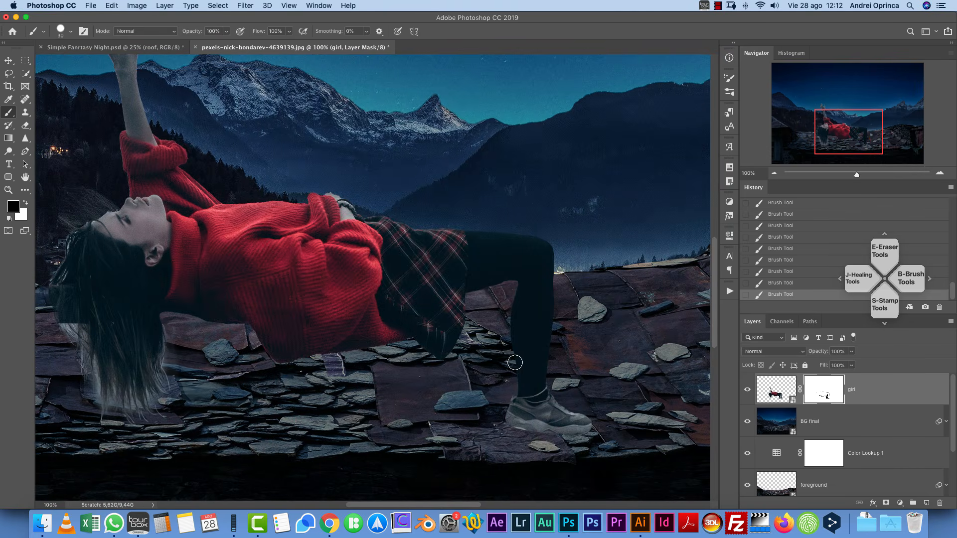
{"action": "key", "text": "super+d"}
{"action": "mouse_move", "coordinate": [611, 308]}
{"action": "left_mouse_down"}
{"action": "mouse_move", "coordinate": [654, 330]}
{"action": "mouse_move", "coordinate": [667, 242]}
{"action": "left_mouse_up"}
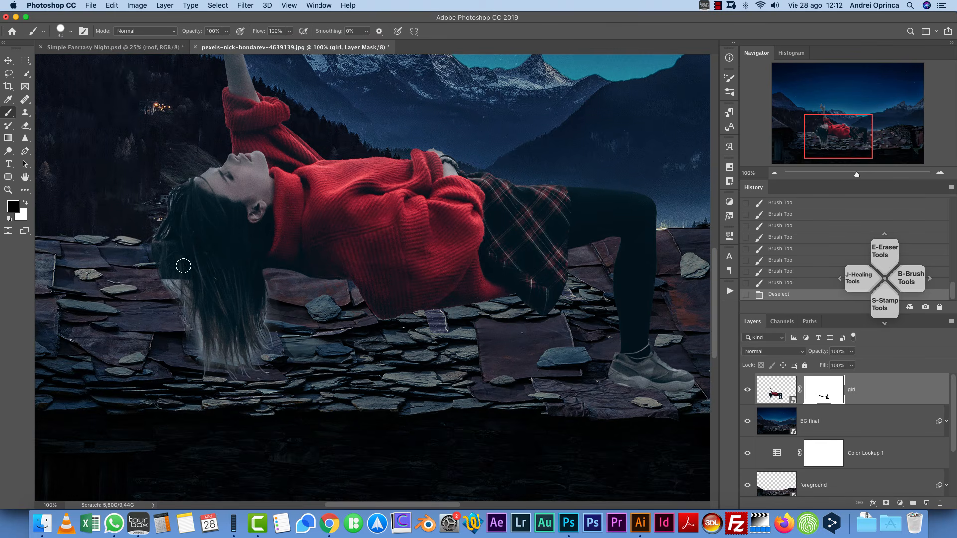
- Add a new layer directly below the girl layer and name it "girl shadow"
{"action": "left_click", "coordinate": [926, 502], "text": "super"}
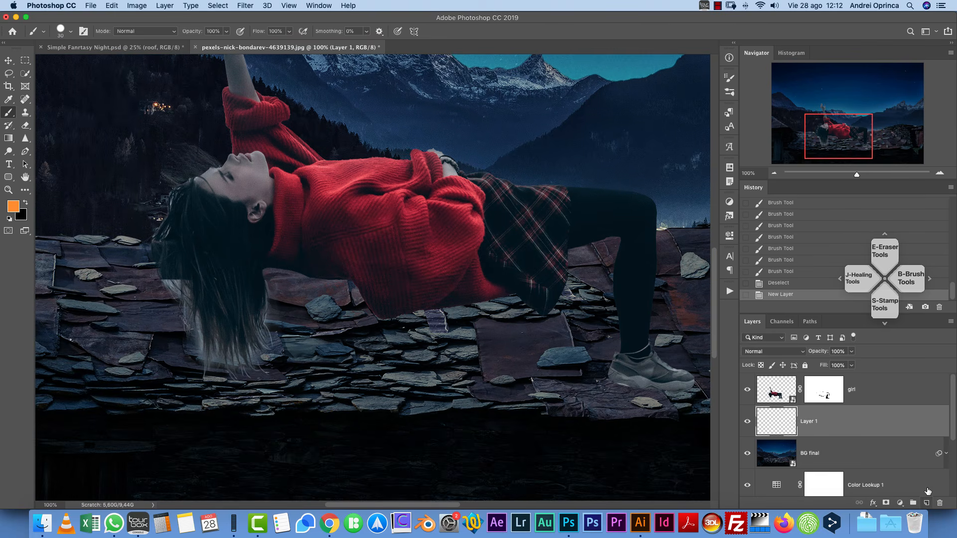
{"action": "double_click", "coordinate": [814, 420]}
{"action": "type", "text": "girl shadow"}
{"action": "key", "text": "Return"}
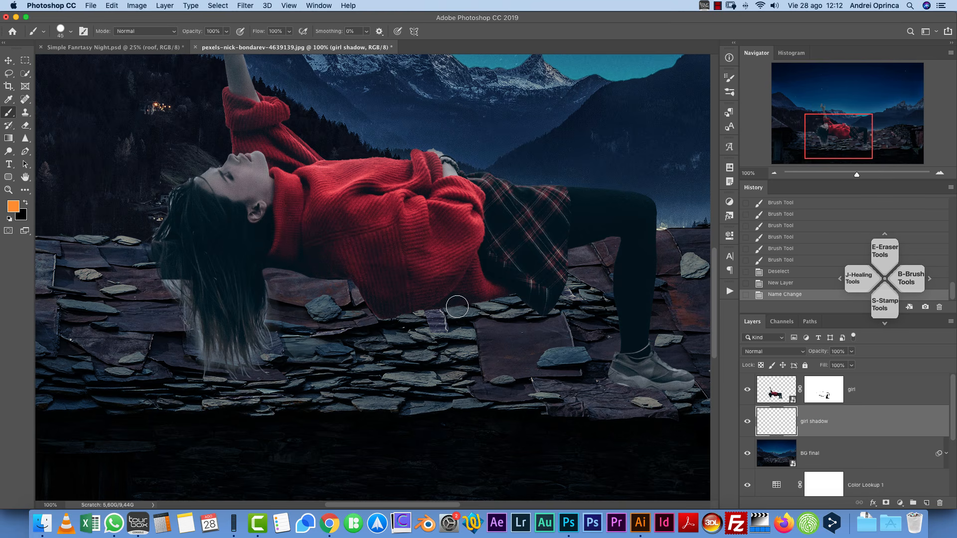
- Set up a soft black 100 px brush with 30% opacity and 50% flow for the girl shadow layer
{"action": "right_click", "coordinate": [450, 193]}
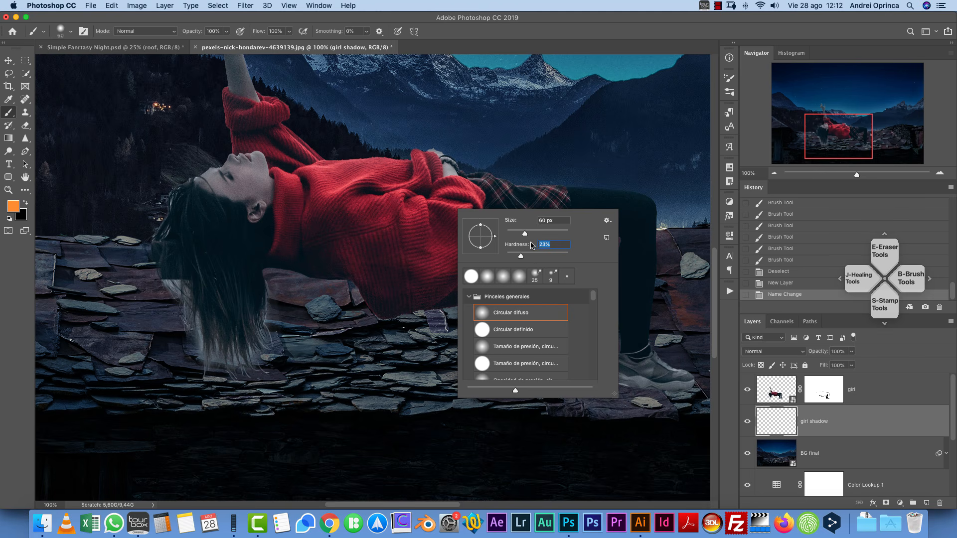
{"action": "left_click", "coordinate": [785, 421]}
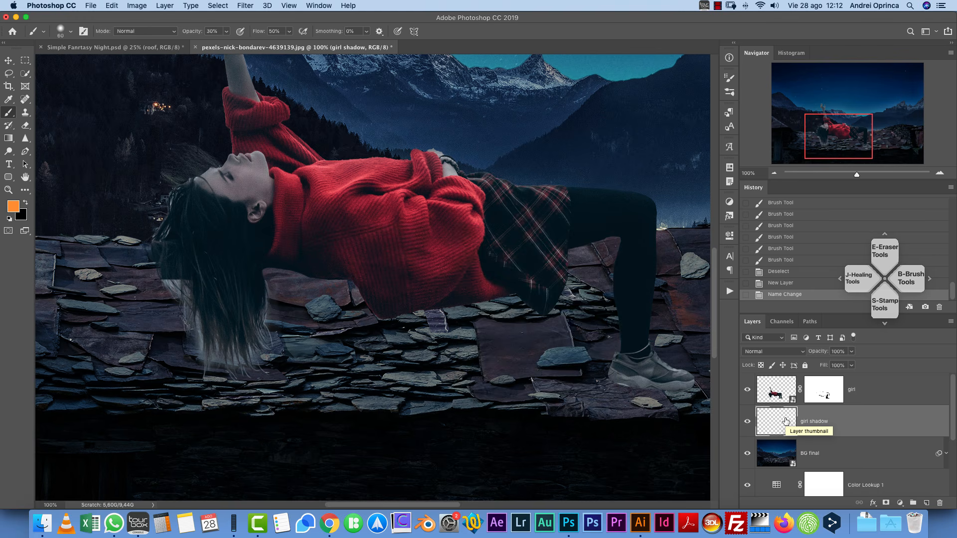
{"action": "key", "text": "bracketright"}
{"action": "key", "text": "bracketright"}
{"action": "key", "text": "bracketright"}
{"action": "key", "text": "bracketright"}
{"action": "key", "text": "d"}
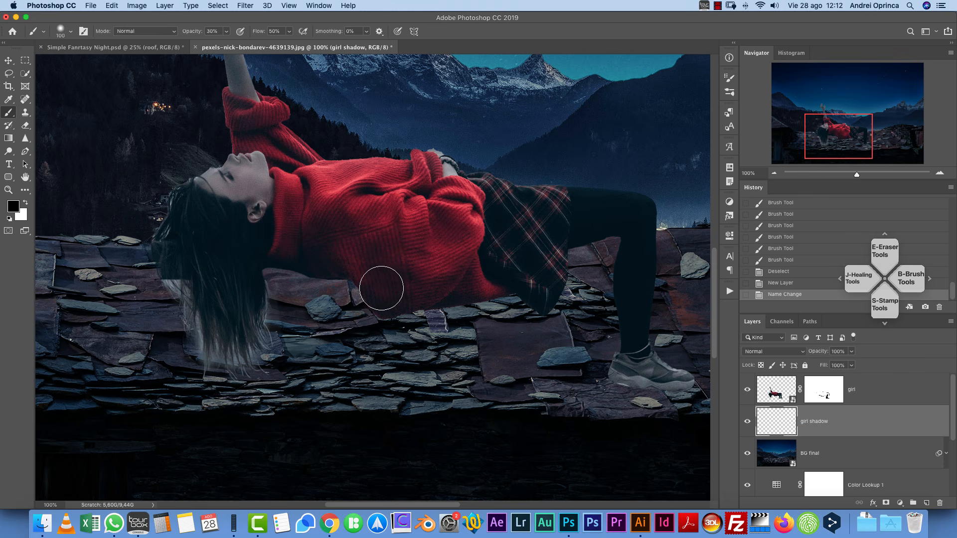
- Paint a first soft shadow on the roof beneath the model's body and check it in the whole scene
{"action": "mouse_move", "coordinate": [384, 287]}
{"action": "left_mouse_down"}
{"action": "mouse_move", "coordinate": [314, 269]}
{"action": "mouse_move", "coordinate": [355, 270]}
{"action": "mouse_move", "coordinate": [324, 259]}
{"action": "mouse_move", "coordinate": [261, 275]}
{"action": "mouse_move", "coordinate": [256, 298]}
{"action": "mouse_move", "coordinate": [267, 331]}
{"action": "left_mouse_up"}
{"action": "key", "text": "super+minus"}
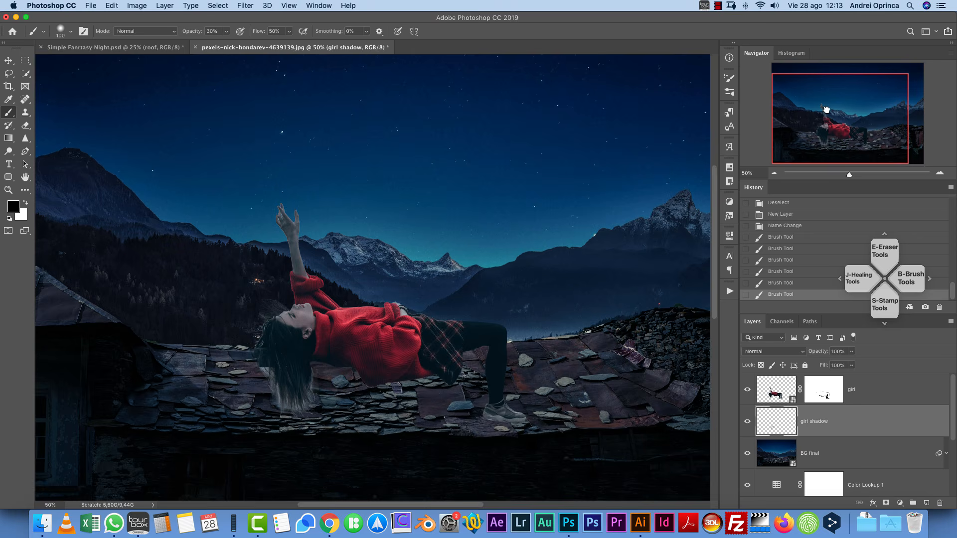
{"action": "left_click_drag", "start_coordinate": [414, 412], "coordinate": [435, 340]}
{"action": "key", "text": "super+plus"}
- Clean up the area between hair and sweater with the Eraser on the girl layer's mask, and reselect the girl shadow layer
{"action": "key", "text": "e"}
{"action": "mouse_move", "coordinate": [404, 483]}
{"action": "left_mouse_down"}
{"action": "mouse_move", "coordinate": [348, 370]}
{"action": "mouse_move", "coordinate": [326, 365]}
{"action": "left_mouse_up"}
{"action": "left_click", "coordinate": [823, 389]}
{"action": "key", "text": "super+z"}
{"action": "mouse_move", "coordinate": [295, 333]}
{"action": "left_mouse_down"}
{"action": "mouse_move", "coordinate": [269, 329]}
{"action": "mouse_move", "coordinate": [259, 368]}
{"action": "left_mouse_up"}
{"action": "left_click", "coordinate": [814, 421]}
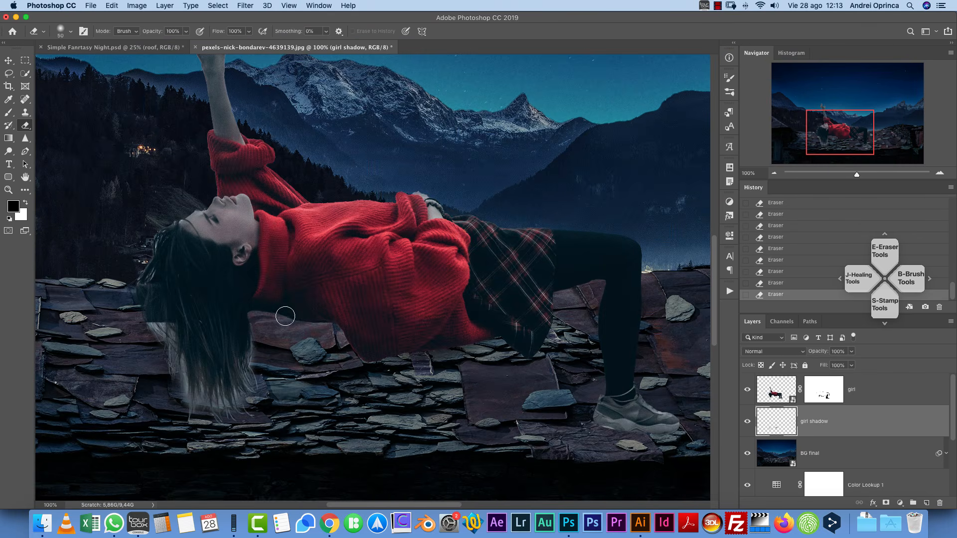
- Paint the soft black shadow on the roof beneath the neck, sweater and skirt
{"action": "key", "text": "b"}
{"action": "left_click_drag", "start_coordinate": [346, 318], "coordinate": [255, 307]}
{"action": "mouse_move", "coordinate": [256, 307]}
{"action": "left_mouse_down"}
{"action": "mouse_move", "coordinate": [342, 330]}
{"action": "mouse_move", "coordinate": [500, 330]}
{"action": "left_mouse_up"}
{"action": "mouse_move", "coordinate": [591, 282]}
{"action": "left_mouse_down"}
{"action": "mouse_move", "coordinate": [558, 304]}
{"action": "mouse_move", "coordinate": [570, 319]}
{"action": "mouse_move", "coordinate": [443, 355]}
{"action": "left_mouse_up"}
- Deepen and widen the shadow across the roof tiles beneath the body, varying the brush size up to 175 px
{"action": "key", "text": "bracketright"}
{"action": "key", "text": "bracketright"}
{"action": "key", "text": "bracketright"}
{"action": "key", "text": "bracketright"}
{"action": "key", "text": "bracketright"}
{"action": "key", "text": "bracketright"}
{"action": "left_click", "coordinate": [729, 92]}
{"action": "left_click", "coordinate": [729, 78]}
{"action": "left_click", "coordinate": [544, 164]}
{"action": "left_click", "coordinate": [540, 107]}
{"action": "left_click", "coordinate": [729, 78]}
{"action": "mouse_move", "coordinate": [563, 351]}
{"action": "left_mouse_down"}
{"action": "mouse_move", "coordinate": [355, 344]}
{"action": "mouse_move", "coordinate": [443, 361]}
{"action": "left_mouse_up"}
{"action": "key", "text": "bracketleft"}
{"action": "key", "text": "bracketleft"}
{"action": "key", "text": "bracketleft"}
{"action": "key", "text": "bracketleft"}
{"action": "key", "text": "bracketleft"}
{"action": "key", "text": "bracketleft"}
{"action": "key", "text": "bracketright"}
{"action": "key", "text": "bracketright"}
{"action": "key", "text": "bracketright"}
{"action": "key", "text": "bracketright"}
{"action": "key", "text": "bracketright"}
{"action": "key", "text": "bracketright"}
{"action": "key", "text": "bracketright"}
{"action": "key", "text": "bracketright"}
{"action": "key", "text": "bracketright"}
{"action": "key", "text": "bracketright"}
{"action": "key", "text": "bracketright"}
{"action": "key", "text": "bracketright"}
{"action": "key", "text": "bracketright"}
{"action": "key", "text": "bracketright"}
{"action": "key", "text": "bracketright"}
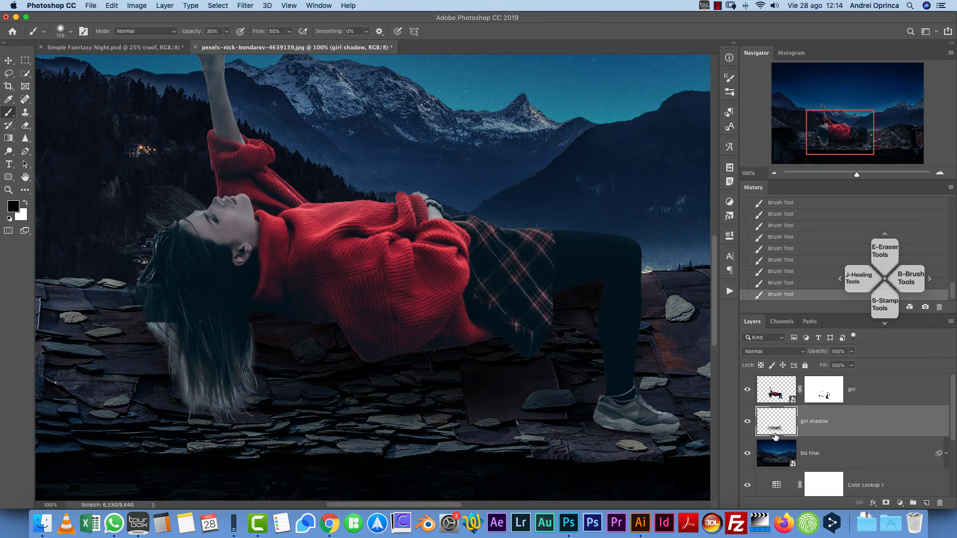
- Add a new layer above the girl layer, clip it to the girl and name it "top shadow"
{"action": "left_click", "coordinate": [867, 396]}
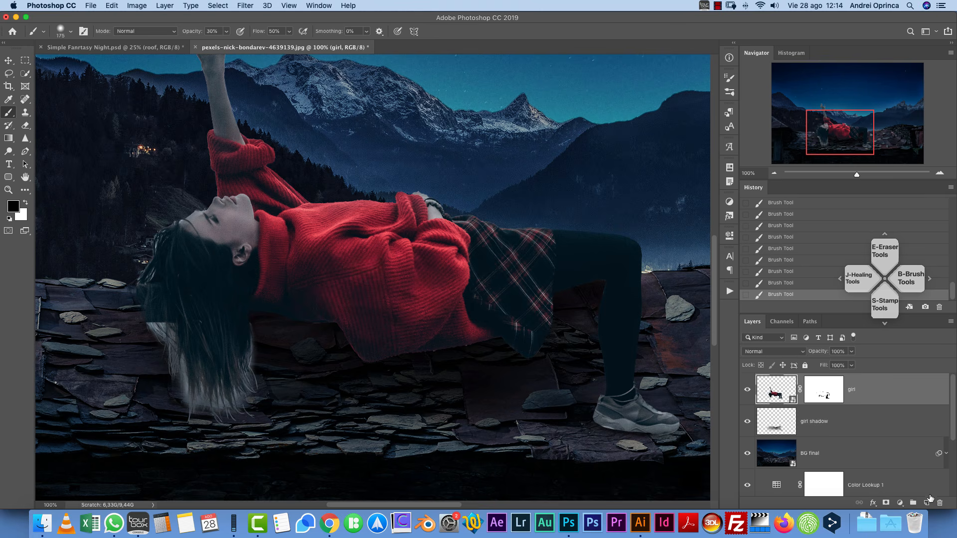
{"action": "left_click", "coordinate": [926, 502]}
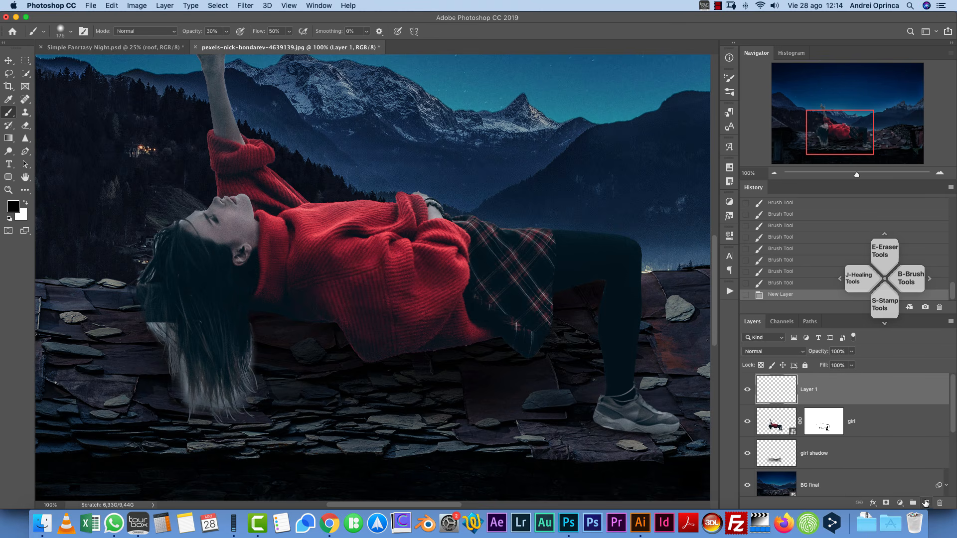
{"action": "left_click", "coordinate": [868, 401], "text": "alt"}
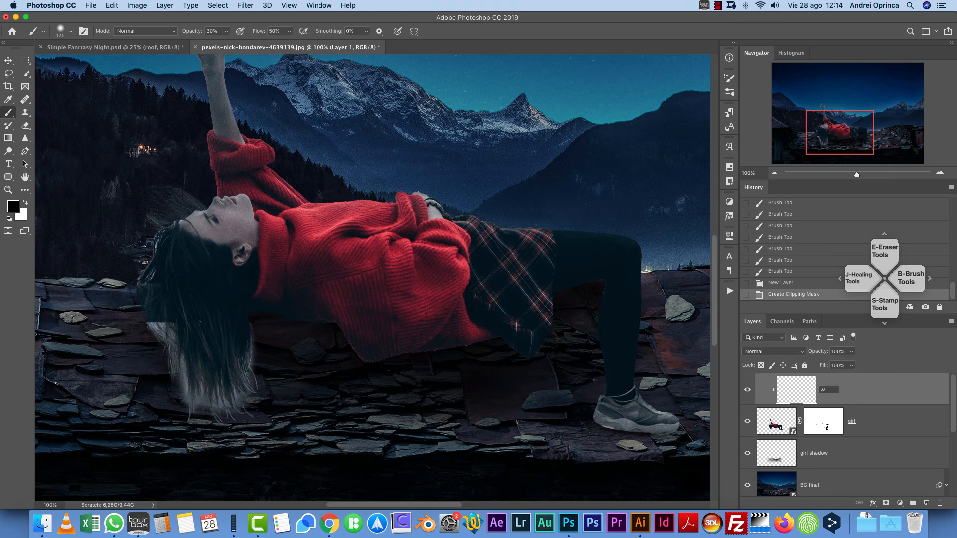
{"action": "key", "text": "Return"}
- Shade the sweater's lower edge from the skirt toward the neck with a soft black brush of about 80 px
{"action": "key", "text": "bracketleft"}
{"action": "key", "text": "bracketleft"}
{"action": "key", "text": "bracketleft"}
{"action": "key", "text": "bracketleft"}
{"action": "key", "text": "bracketleft"}
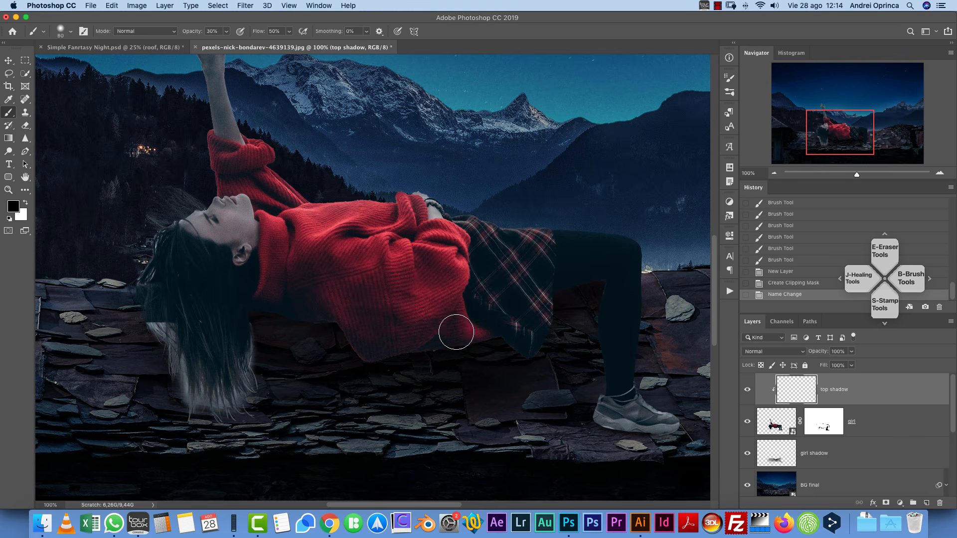
{"action": "mouse_move", "coordinate": [491, 339]}
{"action": "left_mouse_down"}
{"action": "mouse_move", "coordinate": [425, 353]}
{"action": "mouse_move", "coordinate": [470, 331]}
{"action": "mouse_move", "coordinate": [462, 312]}
{"action": "left_mouse_up"}
{"action": "key", "text": "bracketright"}
{"action": "key", "text": "bracketright"}
{"action": "mouse_move", "coordinate": [413, 351]}
{"action": "left_mouse_down"}
{"action": "mouse_move", "coordinate": [392, 345]}
{"action": "mouse_move", "coordinate": [409, 327]}
{"action": "left_mouse_up"}
{"action": "mouse_move", "coordinate": [409, 327]}
{"action": "left_mouse_down"}
{"action": "mouse_move", "coordinate": [433, 324]}
{"action": "mouse_move", "coordinate": [393, 337]}
{"action": "mouse_move", "coordinate": [383, 354]}
{"action": "left_mouse_up"}
{"action": "left_click_drag", "start_coordinate": [379, 353], "coordinate": [352, 349]}
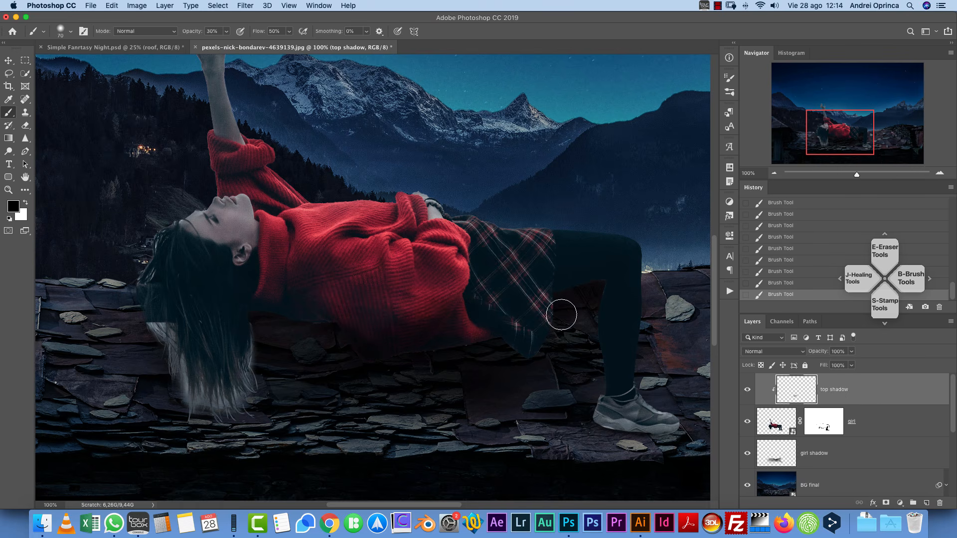
- Darken the underside of the sweater further, enlarging the soft brush to 150 px
{"action": "left_click", "coordinate": [773, 237]}
{"action": "mouse_move", "coordinate": [347, 330]}
{"action": "left_mouse_down"}
{"action": "mouse_move", "coordinate": [382, 381]}
{"action": "mouse_move", "coordinate": [343, 344]}
{"action": "left_mouse_up"}
{"action": "key", "text": "bracketright"}
{"action": "key", "text": "bracketright"}
{"action": "key", "text": "bracketright"}
{"action": "key", "text": "bracketright"}
{"action": "key", "text": "bracketright"}
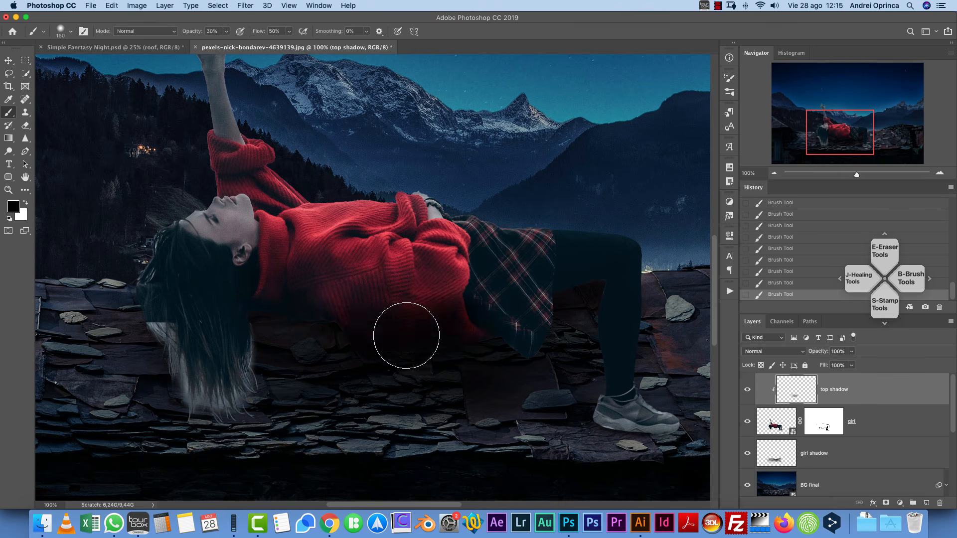
- Step back in the history past the heaviest sweater strokes and repaint the sweater's lower edge with a soft 80 px brush
{"action": "left_click", "coordinate": [774, 227]}
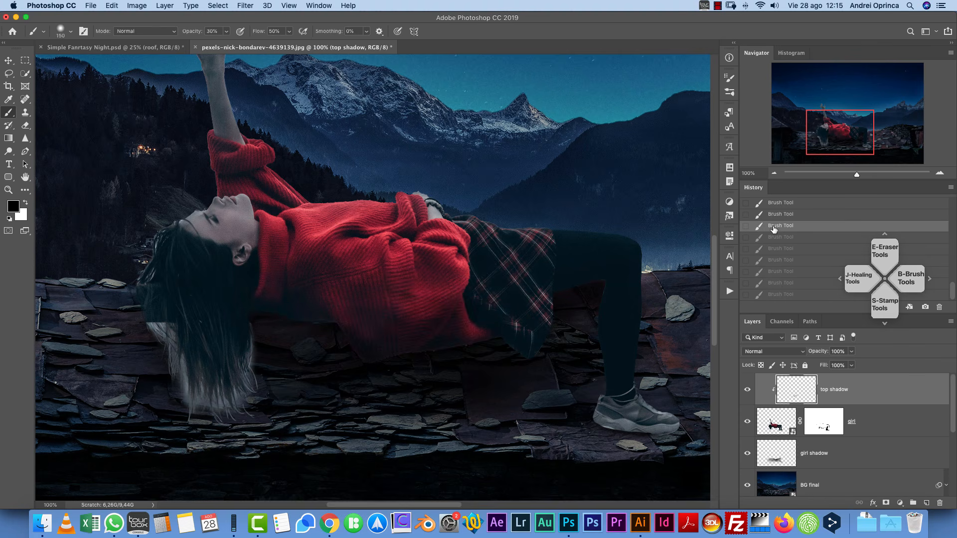
{"action": "key", "text": "bracketleft"}
{"action": "key", "text": "bracketleft"}
{"action": "key", "text": "bracketleft"}
{"action": "key", "text": "bracketleft"}
{"action": "key", "text": "bracketleft"}
{"action": "key", "text": "bracketleft"}
{"action": "left_click_drag", "start_coordinate": [679, 430], "coordinate": [616, 425]}
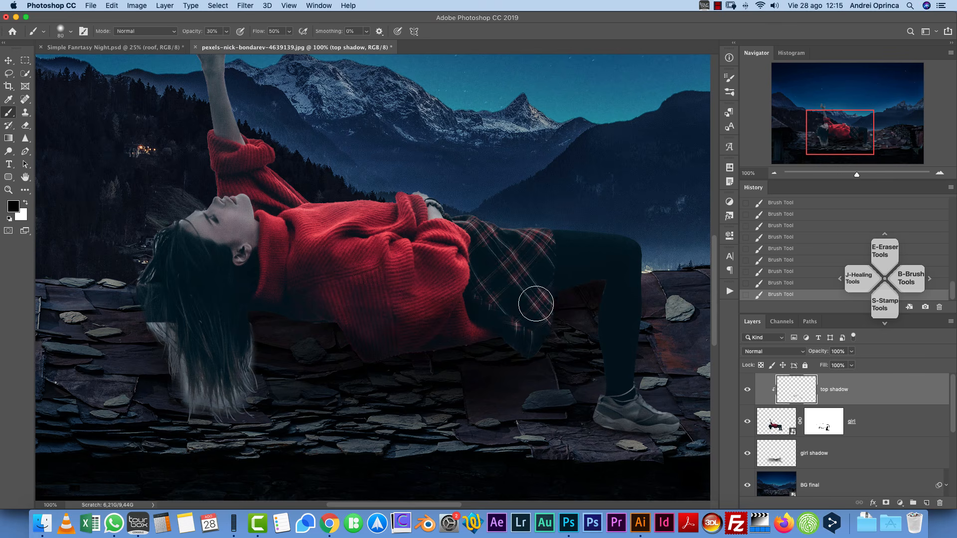
{"action": "key", "text": "bracketright"}
{"action": "key", "text": "bracketright"}
{"action": "mouse_move", "coordinate": [476, 347]}
{"action": "left_mouse_down"}
{"action": "mouse_move", "coordinate": [434, 335]}
{"action": "mouse_move", "coordinate": [417, 350]}
{"action": "mouse_move", "coordinate": [442, 354]}
{"action": "mouse_move", "coordinate": [428, 317]}
{"action": "mouse_move", "coordinate": [430, 368]}
{"action": "left_mouse_up"}
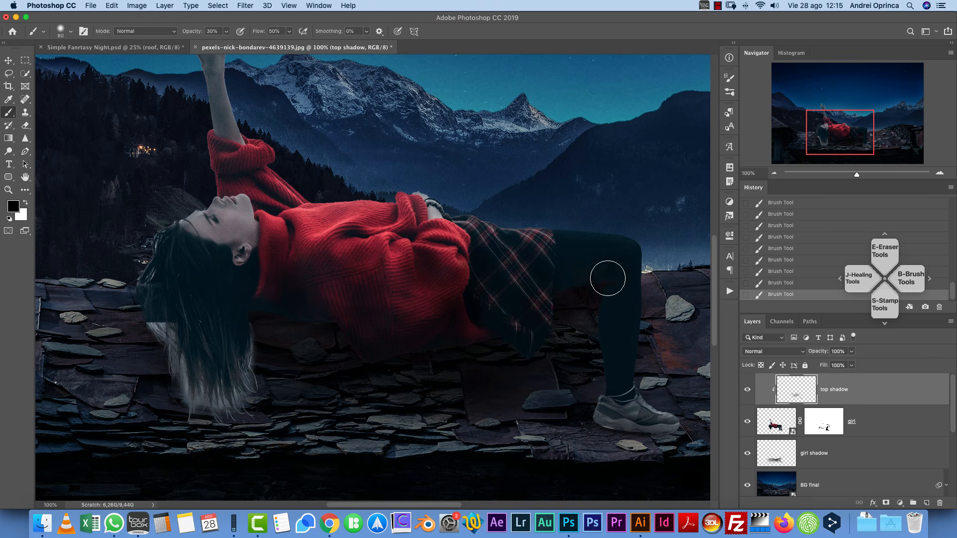
- Darken the lower leg, the shoe and the hanging hair on the top shadow layer with a soft brush of up to 90 px
{"action": "mouse_move", "coordinate": [615, 299]}
{"action": "left_mouse_down"}
{"action": "mouse_move", "coordinate": [596, 430]}
{"action": "mouse_move", "coordinate": [605, 438]}
{"action": "mouse_move", "coordinate": [599, 416]}
{"action": "mouse_move", "coordinate": [676, 435]}
{"action": "mouse_move", "coordinate": [612, 427]}
{"action": "mouse_move", "coordinate": [633, 413]}
{"action": "mouse_move", "coordinate": [634, 421]}
{"action": "mouse_move", "coordinate": [638, 310]}
{"action": "mouse_move", "coordinate": [642, 418]}
{"action": "mouse_move", "coordinate": [679, 431]}
{"action": "mouse_move", "coordinate": [602, 435]}
{"action": "left_mouse_up"}
{"action": "key", "text": "bracketright"}
{"action": "key", "text": "bracketright"}
{"action": "key", "text": "bracketright"}
{"action": "key", "text": "bracketright"}
{"action": "mouse_move", "coordinate": [269, 357]}
{"action": "left_mouse_down"}
{"action": "mouse_move", "coordinate": [187, 390]}
{"action": "mouse_move", "coordinate": [198, 408]}
{"action": "mouse_move", "coordinate": [254, 342]}
{"action": "mouse_move", "coordinate": [157, 339]}
{"action": "mouse_move", "coordinate": [181, 374]}
{"action": "mouse_move", "coordinate": [260, 440]}
{"action": "mouse_move", "coordinate": [221, 386]}
{"action": "mouse_move", "coordinate": [183, 410]}
{"action": "mouse_move", "coordinate": [253, 326]}
{"action": "left_mouse_up"}
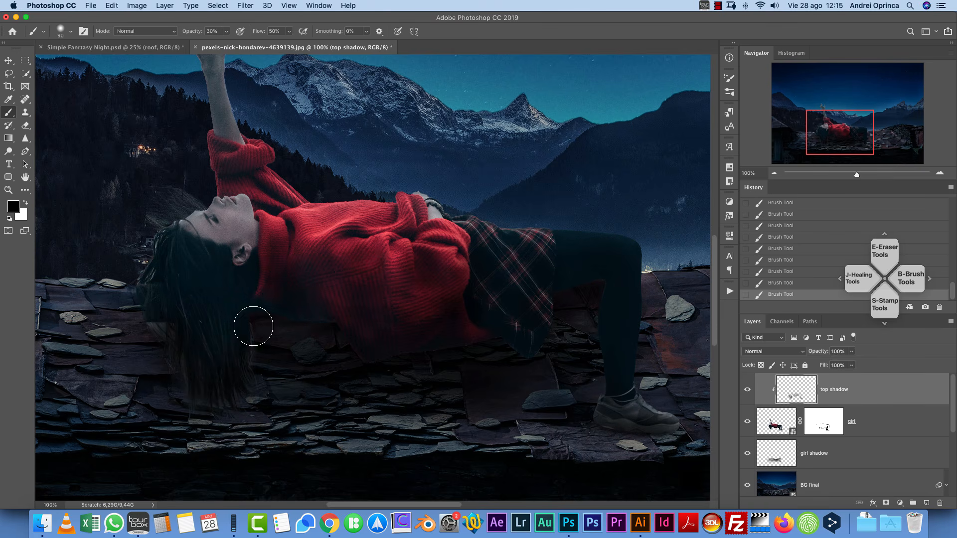
- Shade the side of the sweater and the plaid skirt with a larger soft black brush
{"action": "key", "text": "bracketright"}
{"action": "key", "text": "bracketright"}
{"action": "key", "text": "bracketright"}
{"action": "key", "text": "bracketright"}
{"action": "key", "text": "bracketright"}
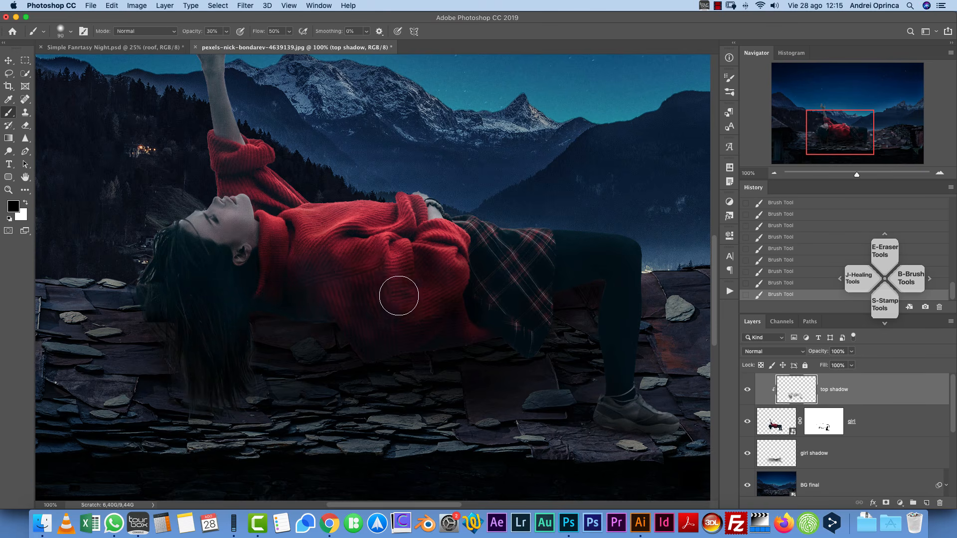
{"action": "left_click_drag", "start_coordinate": [464, 258], "coordinate": [553, 346]}
- Refine the shading around the head and the sweater's collar with a smaller soft brush of about 45 px
{"action": "key", "text": "bracketleft"}
{"action": "key", "text": "bracketleft"}
{"action": "key", "text": "bracketleft"}
{"action": "key", "text": "bracketleft"}
{"action": "key", "text": "bracketleft"}
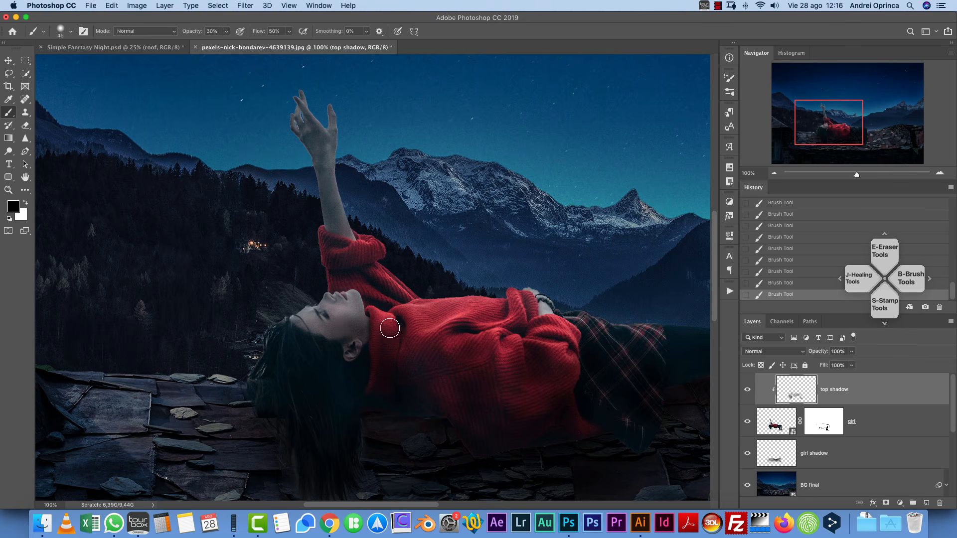
{"action": "key", "text": "bracketright"}
{"action": "key", "text": "bracketright"}
{"action": "left_click_drag", "start_coordinate": [432, 369], "coordinate": [175, 386]}
{"action": "key", "text": "bracketleft"}
{"action": "left_click_drag", "start_coordinate": [241, 327], "coordinate": [467, 360]}
- Clean up the girl layer's mask edge around the raised hand with a very small brush
{"action": "key", "text": "bracketleft"}
{"action": "key", "text": "bracketleft"}
{"action": "key", "text": "bracketleft"}
{"action": "key", "text": "bracketleft"}
{"action": "key", "text": "bracketleft"}
{"action": "key", "text": "super+1"}
{"action": "left_click", "coordinate": [816, 103]}
{"action": "key", "text": "super+plus"}
{"action": "key", "text": "super+plus"}
{"action": "key", "text": "super+plus"}
{"action": "key", "text": "super+plus"}
{"action": "left_click_drag", "start_coordinate": [579, 375], "coordinate": [351, 230]}
{"action": "left_click", "coordinate": [823, 421]}
{"action": "key", "text": "bracketleft"}
{"action": "key", "text": "bracketleft"}
{"action": "key", "text": "bracketleft"}
{"action": "key", "text": "bracketleft"}
{"action": "key", "text": "bracketleft"}
{"action": "key", "text": "bracketleft"}
{"action": "key", "text": "bracketleft"}
{"action": "key", "text": "bracketleft"}
{"action": "key", "text": "bracketleft"}
{"action": "key", "text": "bracketleft"}
{"action": "key", "text": "bracketleft"}
{"action": "key", "text": "bracketleft"}
{"action": "key", "text": "bracketleft"}
{"action": "key", "text": "bracketleft"}
{"action": "key", "text": "bracketleft"}
{"action": "right_click", "coordinate": [406, 277]}
{"action": "left_click_drag", "start_coordinate": [333, 310], "coordinate": [345, 339]}
{"action": "mouse_move", "coordinate": [364, 272]}
{"action": "left_mouse_down"}
{"action": "mouse_move", "coordinate": [375, 315]}
{"action": "mouse_move", "coordinate": [283, 168]}
{"action": "left_mouse_up"}
- On the top shadow layer, lightly shade the raised hand and sweater with a 40 to 50 px brush at 20% opacity and 30% flow
{"action": "key", "text": "super+1"}
{"action": "left_click", "coordinate": [811, 389]}
{"action": "right_click", "coordinate": [431, 205]}
{"action": "left_click", "coordinate": [509, 274]}
{"action": "left_click_drag", "start_coordinate": [543, 254], "coordinate": [483, 254]}
{"action": "left_click", "coordinate": [328, 252]}
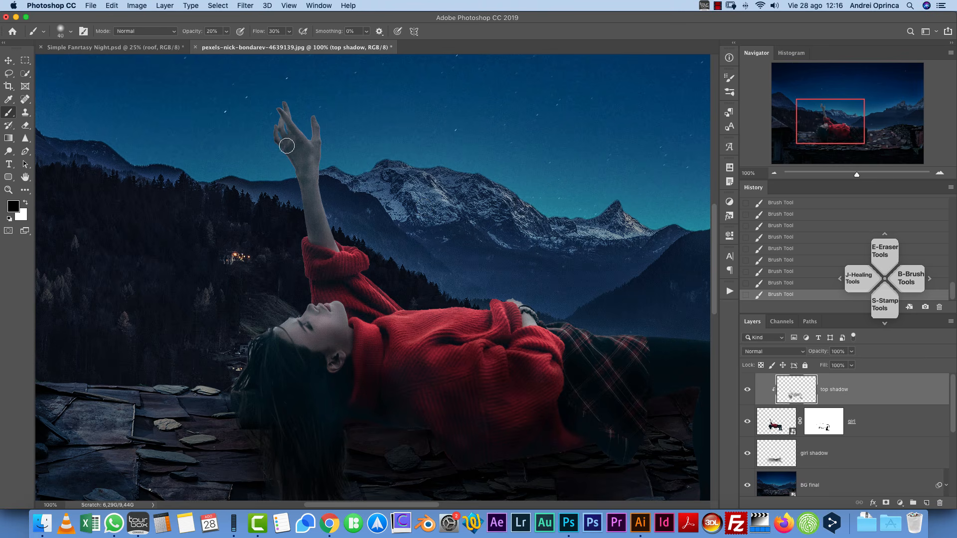
{"action": "key", "text": "bracketleft"}
{"action": "key", "text": "bracketleft"}
{"action": "key", "text": "bracketright"}
{"action": "key", "text": "bracketright"}
{"action": "key", "text": "bracketright"}
{"action": "key", "text": "bracketright"}
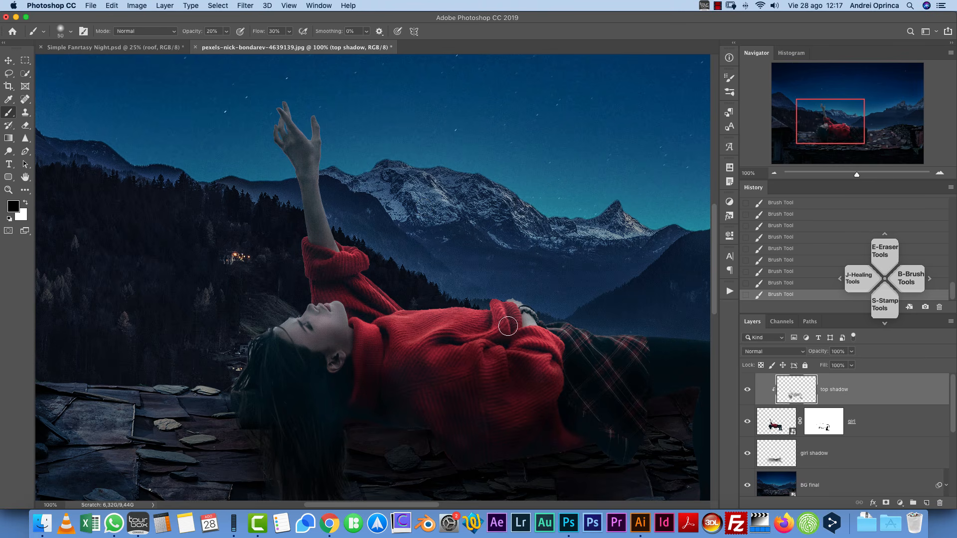
- Add a new layer directly above BG final and name it "Moon"
{"action": "key", "text": "super+minus"}
{"action": "key", "text": "super+minus"}
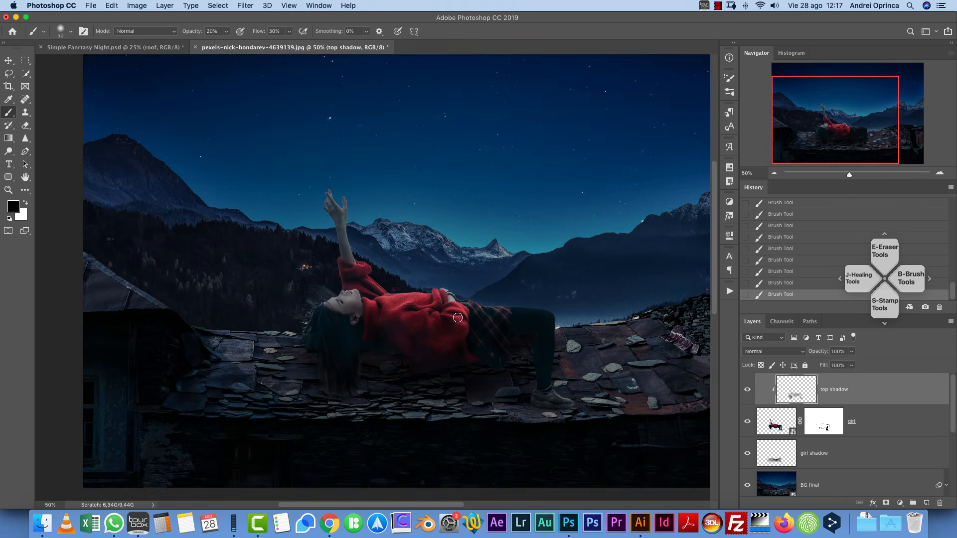
{"action": "scroll", "coordinate": [506, 295], "scroll_direction": "up", "scroll_amount": 3}
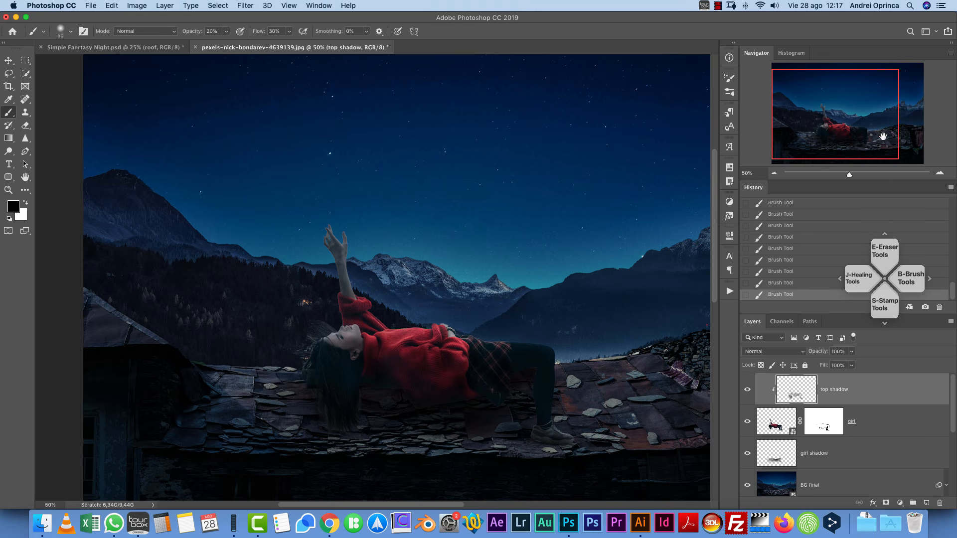
{"action": "left_click_drag", "start_coordinate": [882, 136], "coordinate": [873, 127]}
{"action": "left_click", "coordinate": [773, 173]}
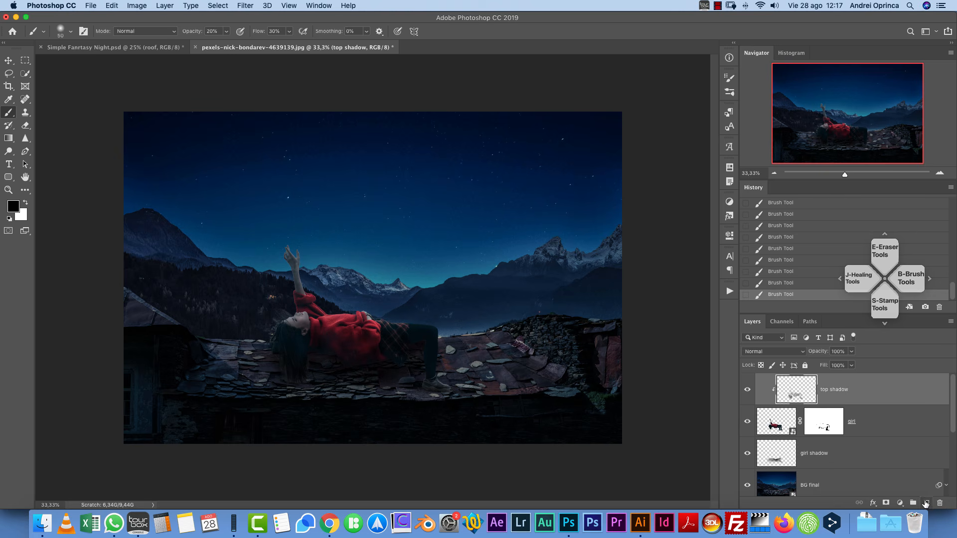
{"action": "left_click", "coordinate": [846, 486]}
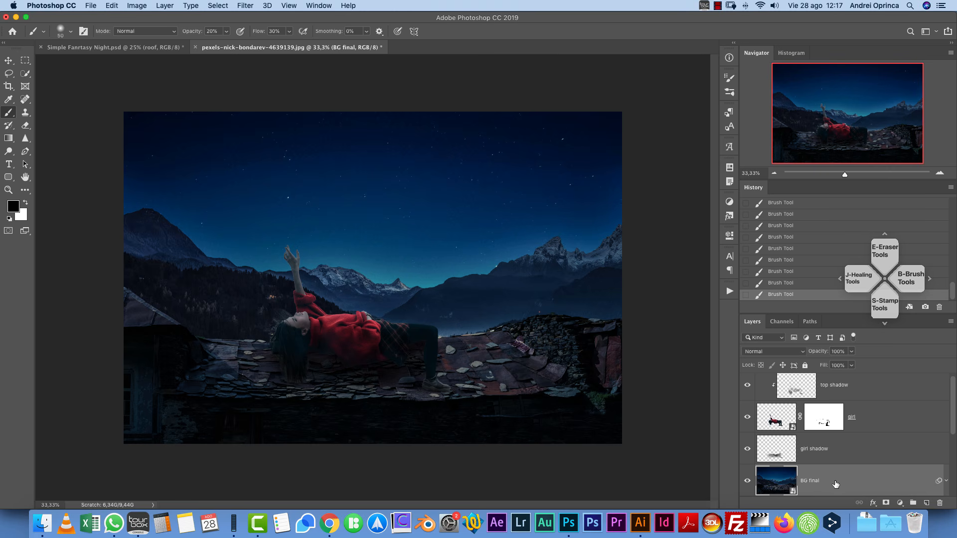
{"action": "left_click", "coordinate": [926, 504]}
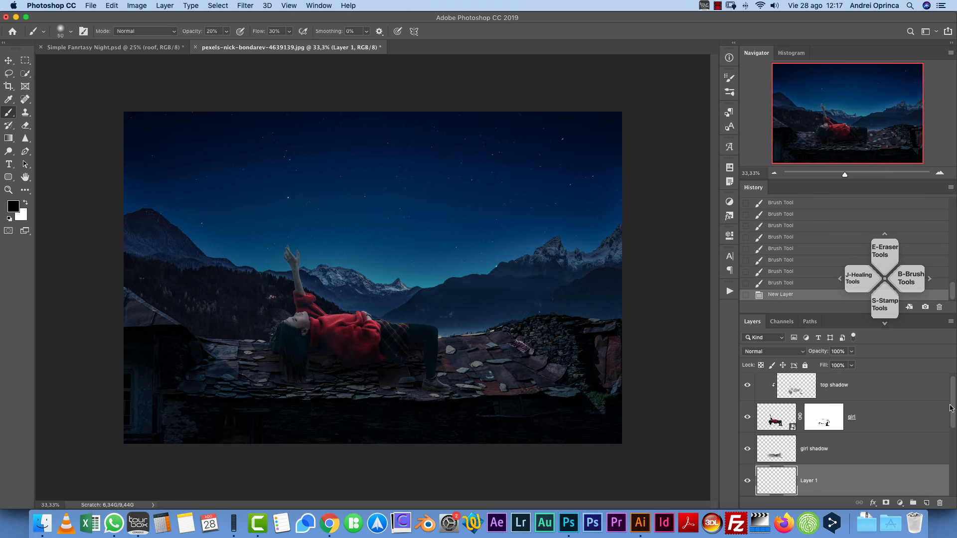
{"action": "scroll", "coordinate": [955, 428], "scroll_direction": "down", "scroll_amount": 1}
{"action": "double_click", "coordinate": [809, 422]}
{"action": "type", "text": "Moon"}
{"action": "key", "text": "Return"}
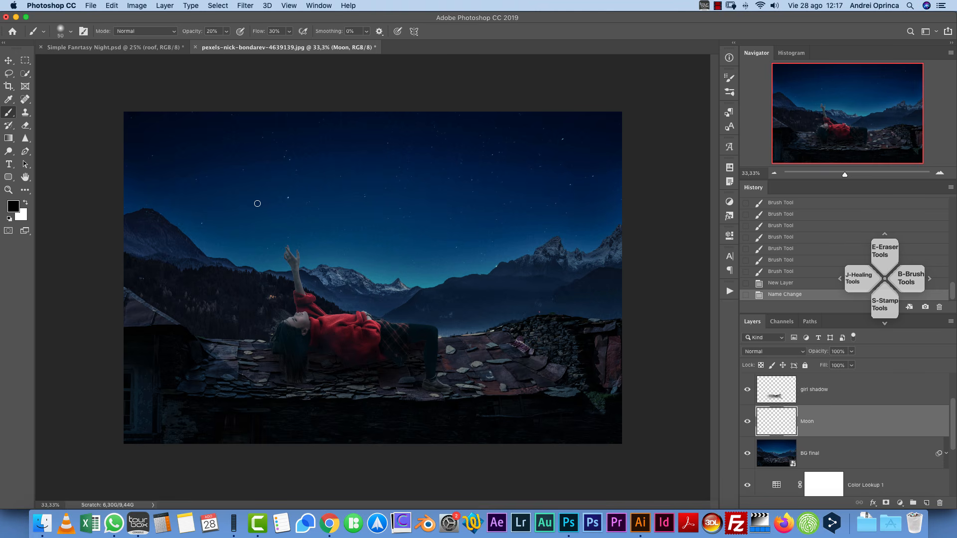
- Set the Elliptical Marquee to new-selection mode, discard the first circle and select a smaller one crossing the sky's upper edge
{"action": "left_click", "coordinate": [25, 61]}
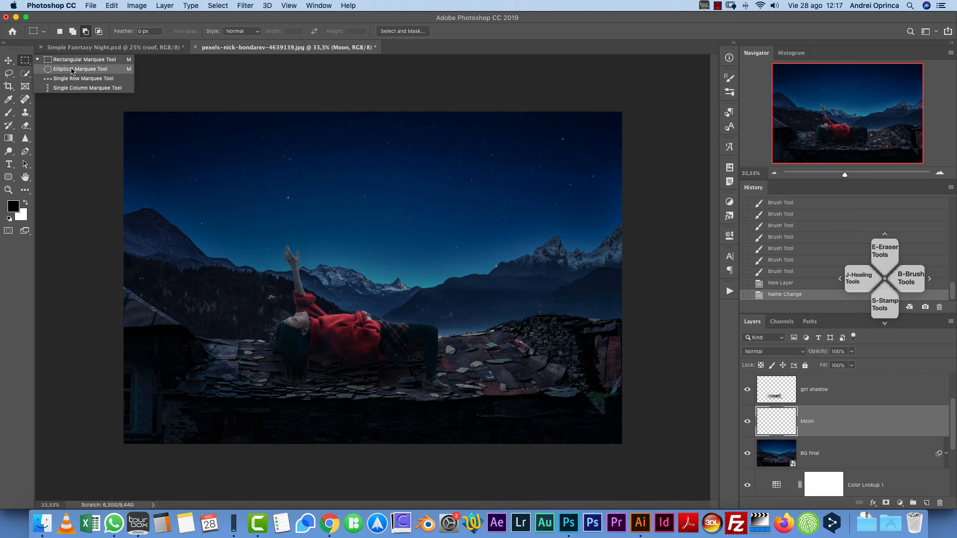
{"action": "left_click", "coordinate": [72, 69]}
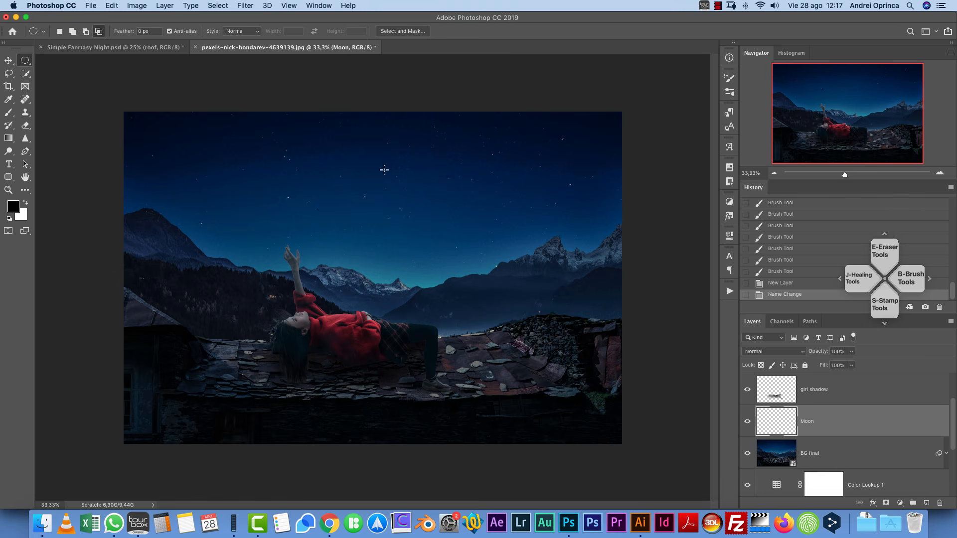
{"action": "left_click_drag", "start_coordinate": [372, 169], "coordinate": [606, 371]}
{"action": "left_click_drag", "start_coordinate": [494, 285], "coordinate": [410, 125]}
{"action": "key", "text": "super+z"}
{"action": "left_click", "coordinate": [60, 31]}
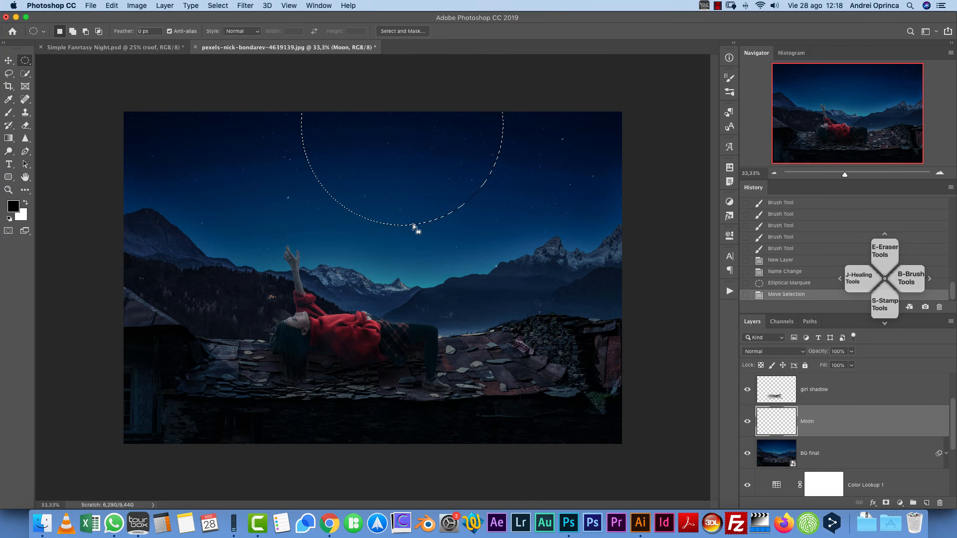
{"action": "left_click_drag", "start_coordinate": [363, 194], "coordinate": [364, 188]}
{"action": "left_click", "coordinate": [288, 194]}
{"action": "left_click_drag", "start_coordinate": [360, 147], "coordinate": [469, 238]}
{"action": "left_click_drag", "start_coordinate": [386, 174], "coordinate": [425, 163]}
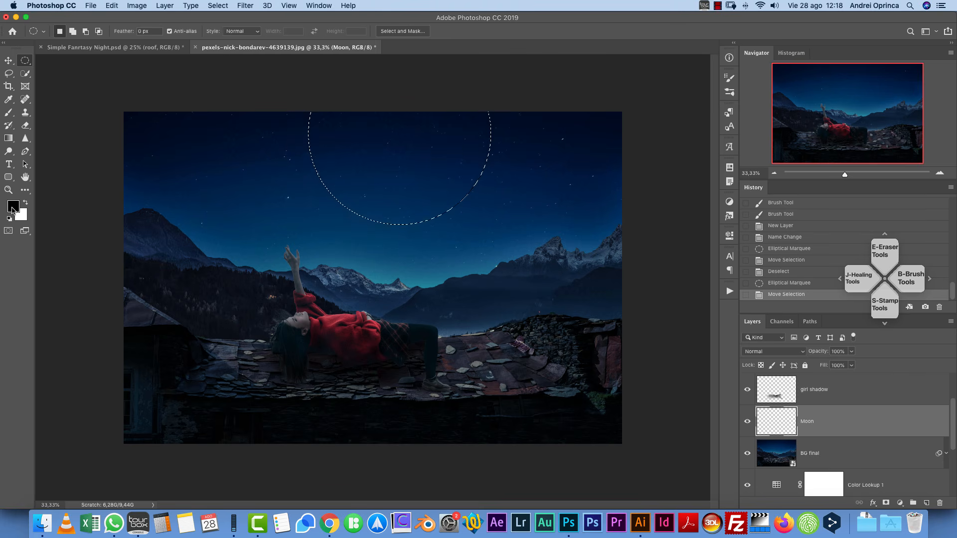
- Set the foreground colour to a bright golden yellow and fill the circular selection on the Moon layer with it
{"action": "left_click", "coordinate": [13, 209]}
{"action": "left_click", "coordinate": [590, 307]}
{"action": "mouse_move", "coordinate": [518, 220]}
{"action": "left_mouse_down"}
{"action": "mouse_move", "coordinate": [495, 197]}
{"action": "mouse_move", "coordinate": [504, 193]}
{"action": "left_mouse_up"}
{"action": "left_click", "coordinate": [590, 304]}
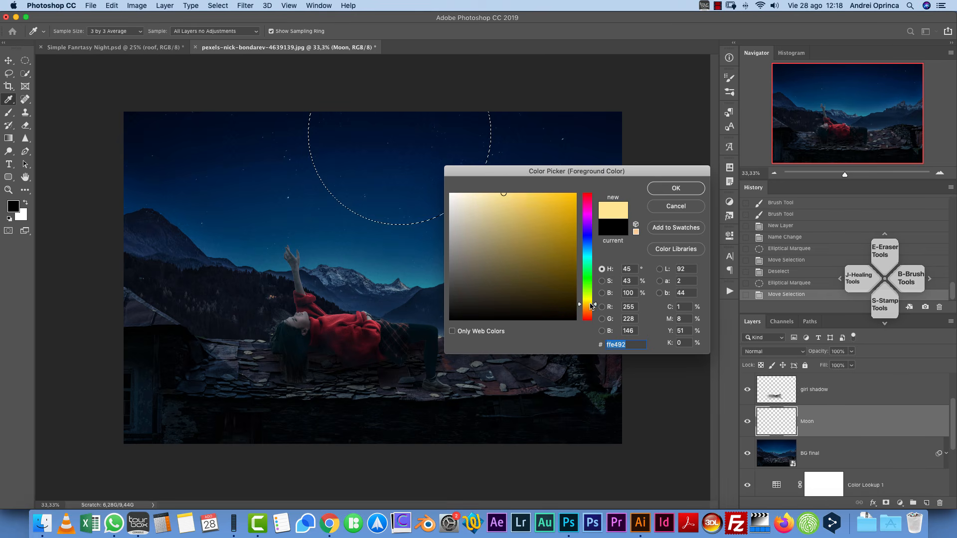
{"action": "left_click", "coordinate": [531, 193]}
{"action": "left_click", "coordinate": [544, 193]}
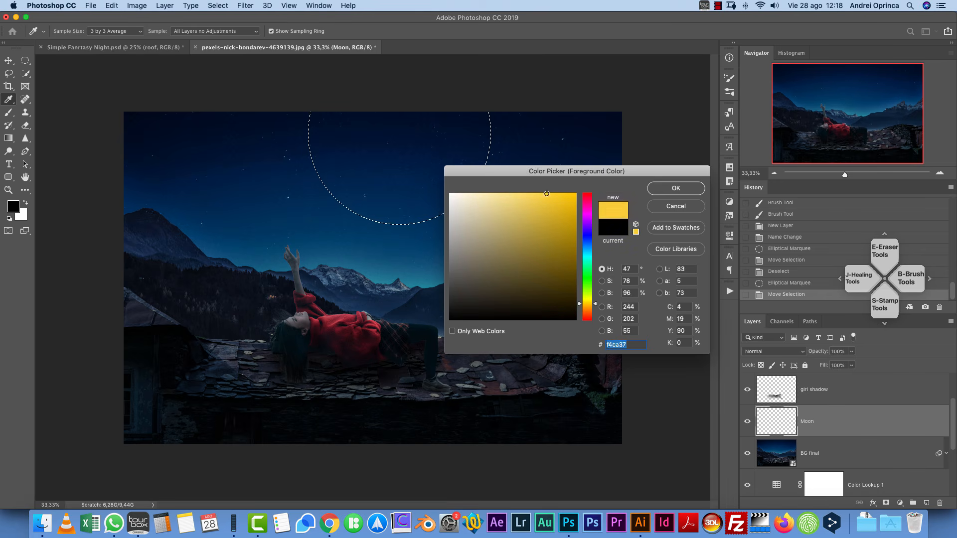
{"action": "left_click", "coordinate": [675, 188]}
{"action": "key", "text": "m"}
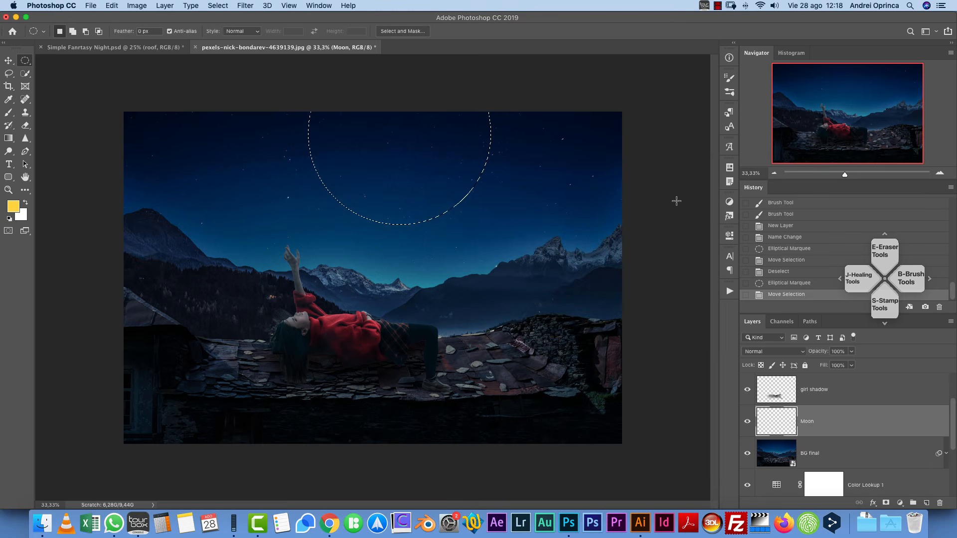
{"action": "key", "text": "alt+BackSpace"}
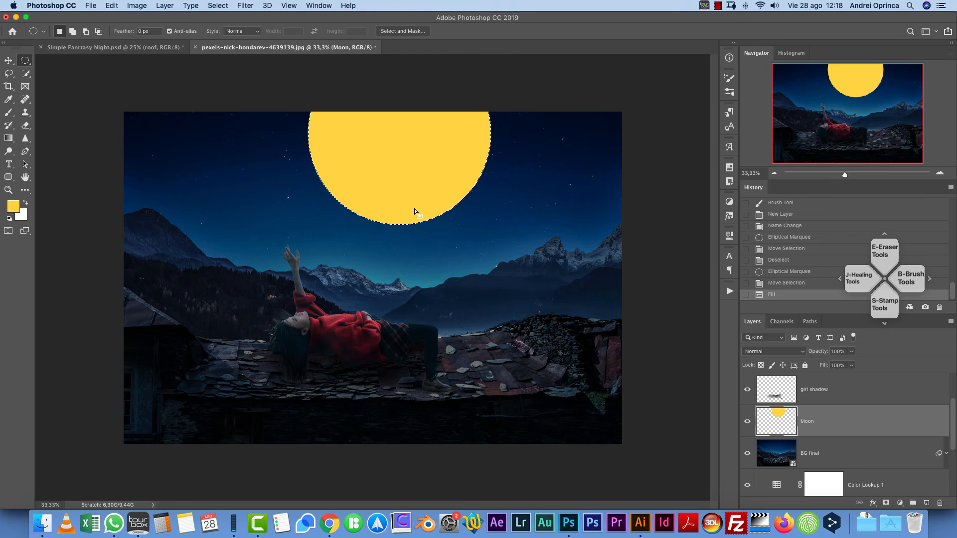
- Shift the circular selection up and to the right, delete that part of the disc to leave a crescent, and deselect
{"action": "left_click_drag", "start_coordinate": [383, 206], "coordinate": [388, 175]}
{"action": "key", "text": "Delete"}
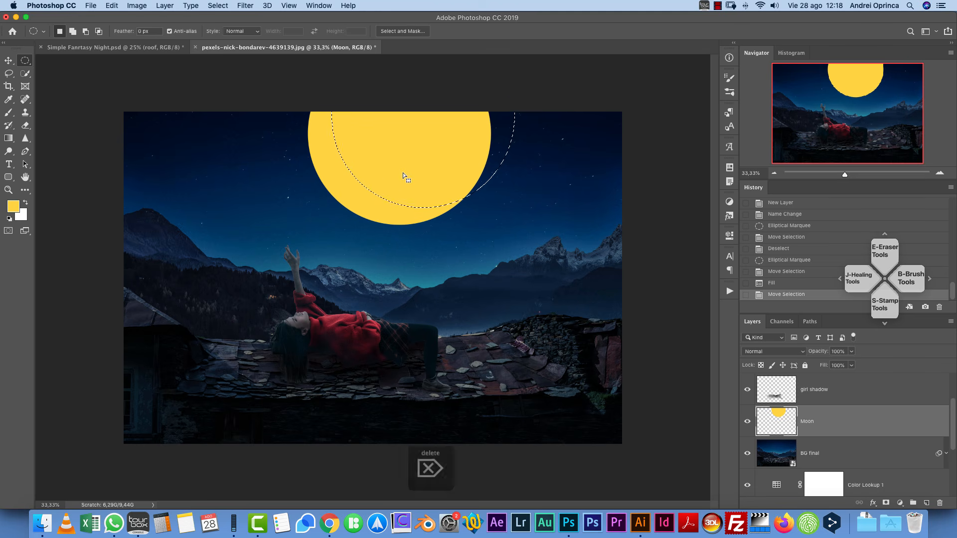
{"action": "key", "text": "super+d"}
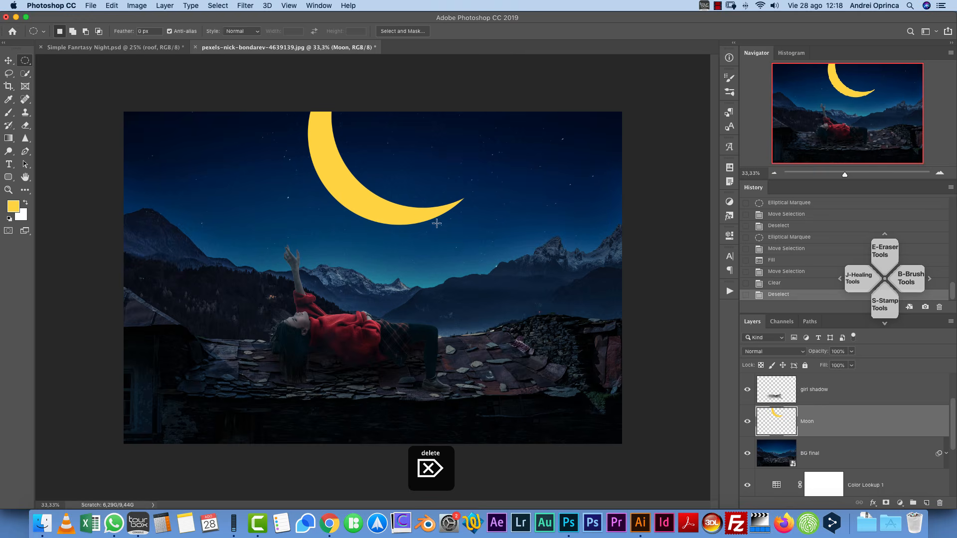
- Scale the crescent moon down slightly with Free Transform, keeping it cut off by the image's upper edge
{"action": "left_click", "coordinate": [138, 49]}
{"action": "left_click", "coordinate": [253, 52]}
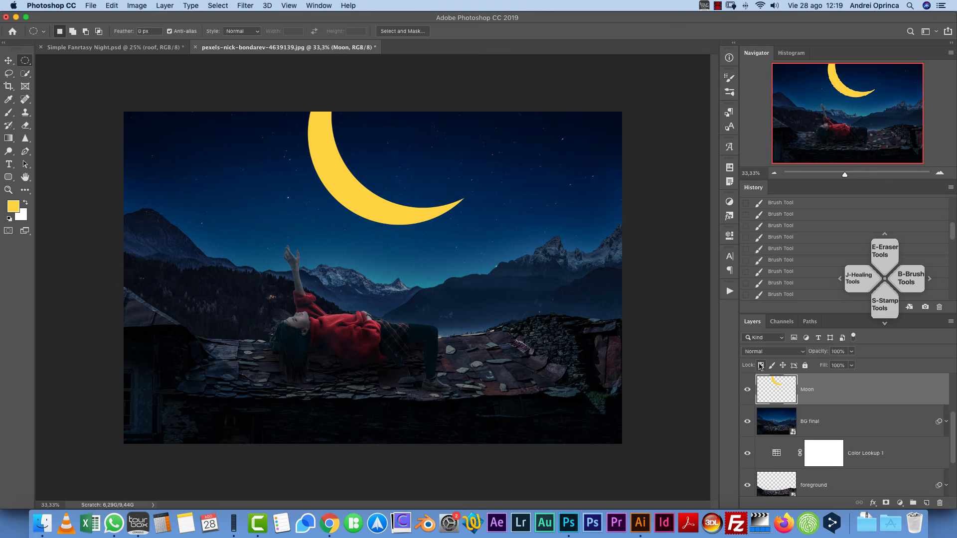
{"action": "key", "text": "super+t"}
{"action": "left_click_drag", "start_coordinate": [465, 225], "coordinate": [435, 180]}
{"action": "key", "text": "Return"}
{"action": "key", "text": "m"}
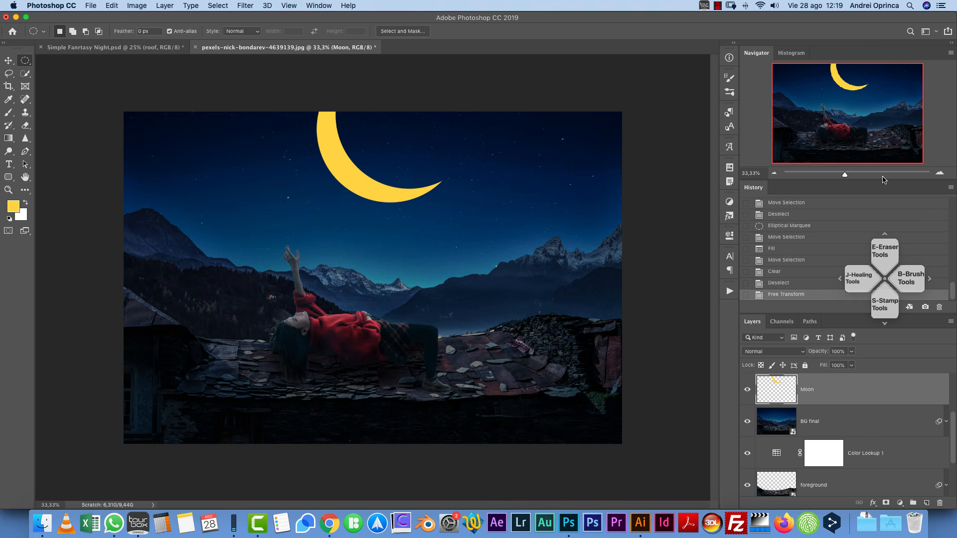
- Add an Outer Glow effect to the Moon layer using the existing Overlay settings
{"action": "key", "text": "cmd+1"}
{"action": "left_click_drag", "start_coordinate": [849, 112], "coordinate": [857, 56]}
{"action": "left_click_drag", "start_coordinate": [610, 271], "coordinate": [620, 348]}
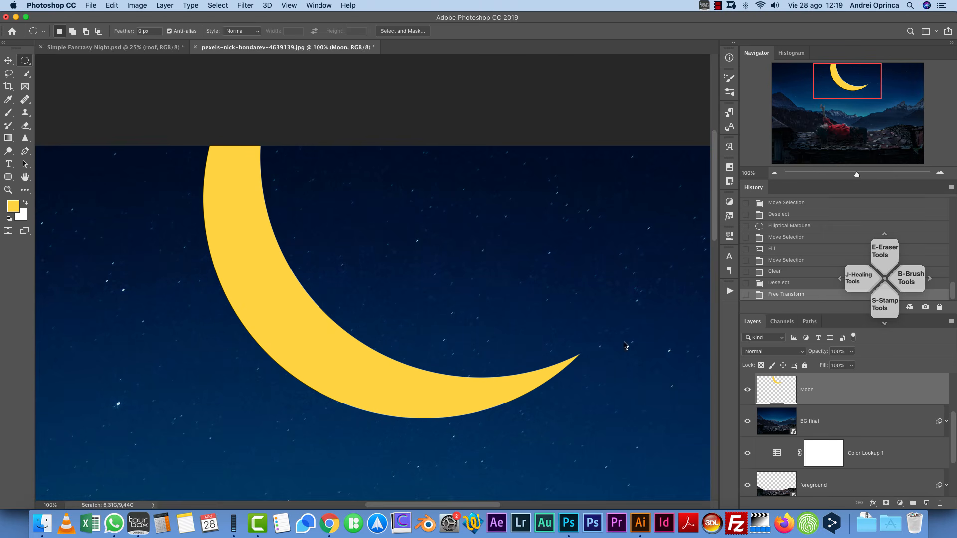
{"action": "double_click", "coordinate": [905, 388]}
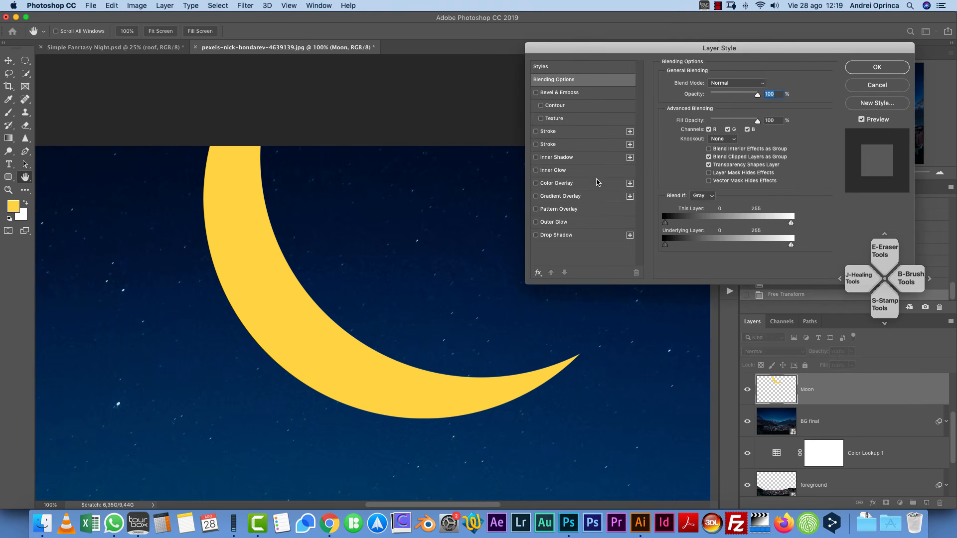
{"action": "left_click", "coordinate": [562, 223]}
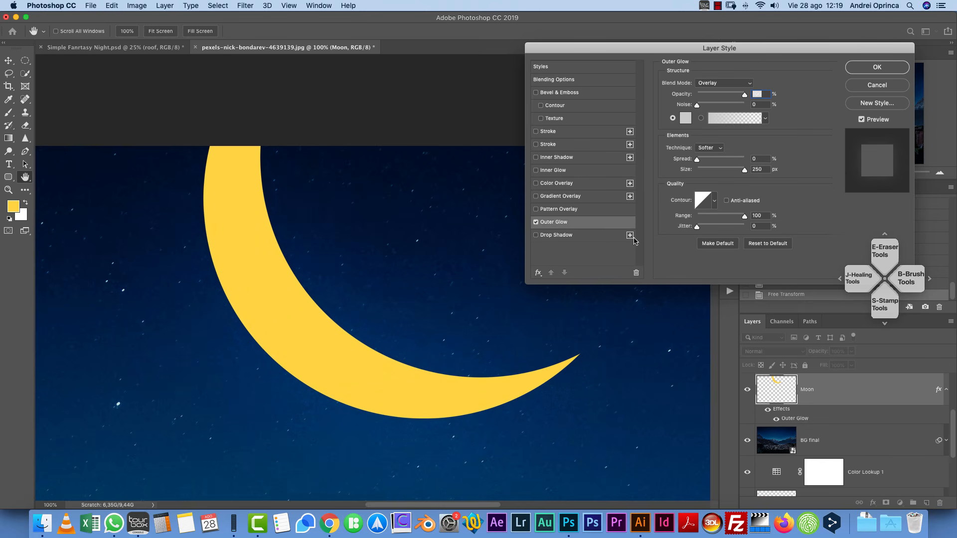
{"action": "left_click", "coordinate": [876, 67]}
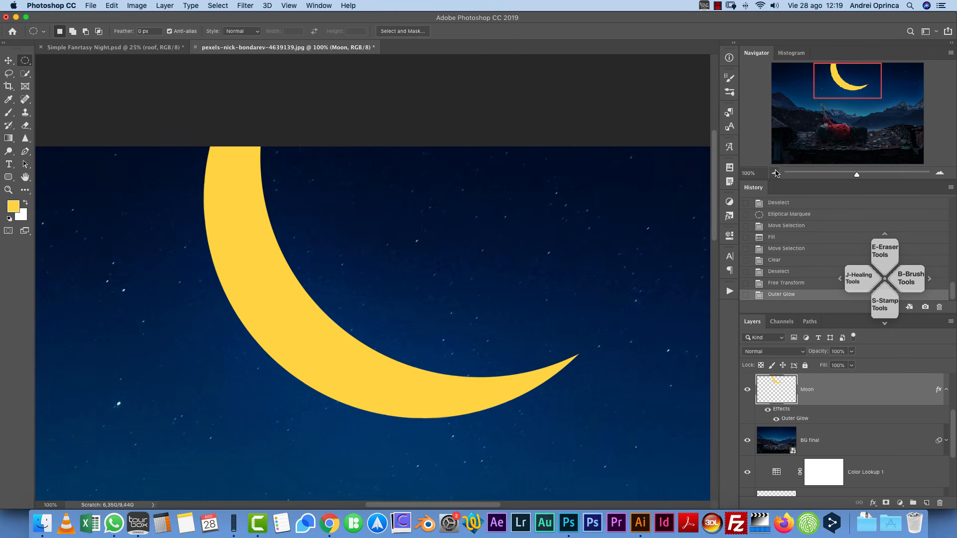
- Change the Moon layer's Outer Glow colour to white (ffffff) and compare the sky with the glow off and on
{"action": "key", "text": "super+minus"}
{"action": "double_click", "coordinate": [847, 390]}
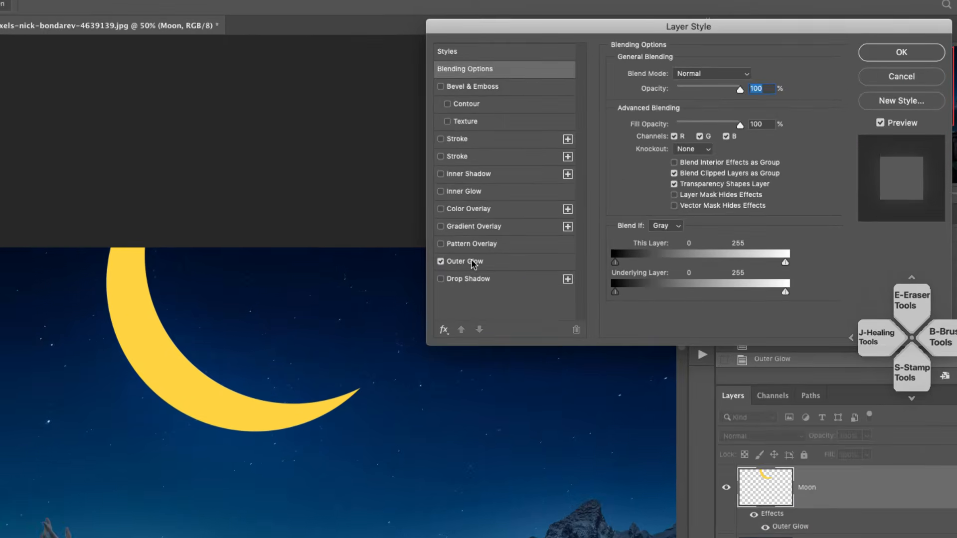
{"action": "left_click", "coordinate": [551, 222]}
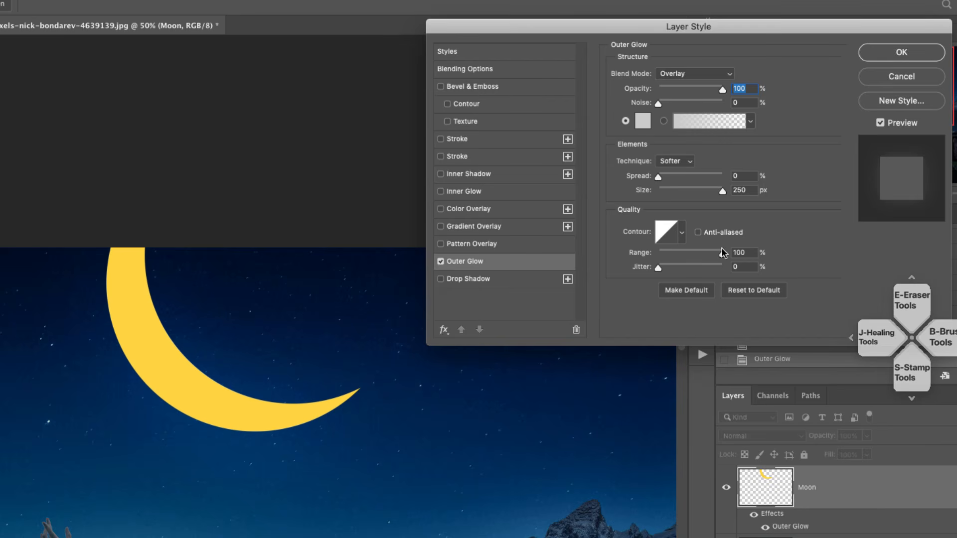
{"action": "left_click", "coordinate": [643, 121]}
{"action": "left_click_drag", "start_coordinate": [392, 262], "coordinate": [298, 181]}
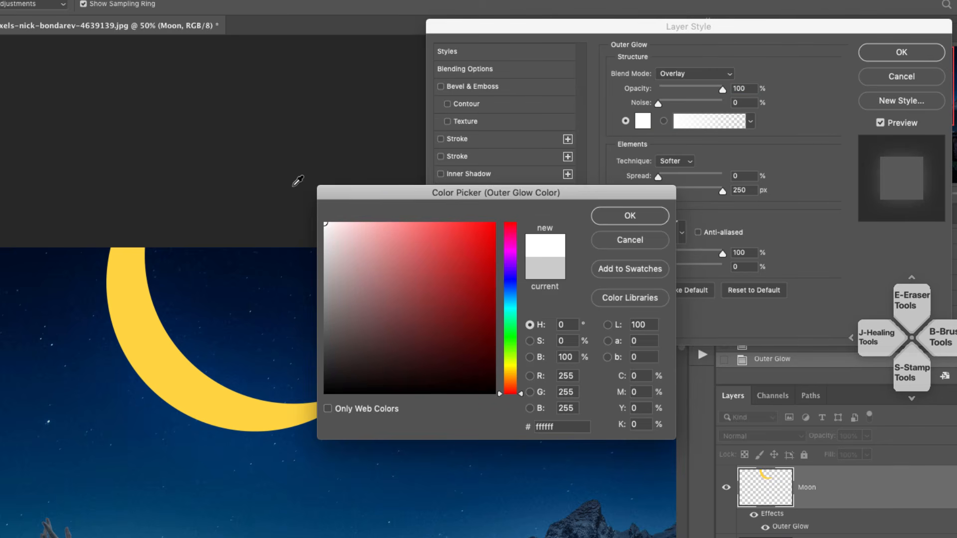
{"action": "left_click", "coordinate": [607, 219]}
{"action": "left_click", "coordinate": [441, 261]}
{"action": "left_click", "coordinate": [441, 261]}
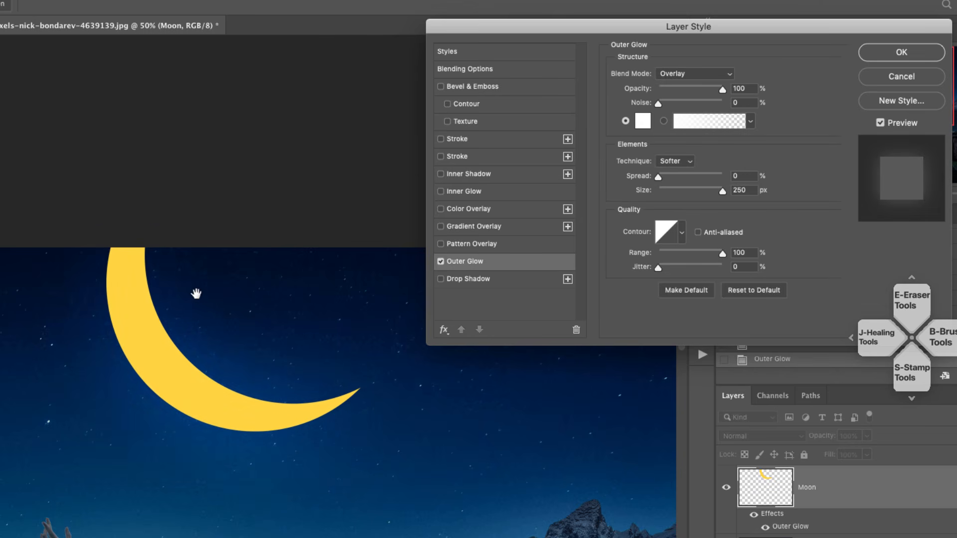
- Add a Drop Shadow effect to the Moon layer in pale yellow (e9d889) with the blend mode set to Screen
{"action": "left_click", "coordinate": [490, 278]}
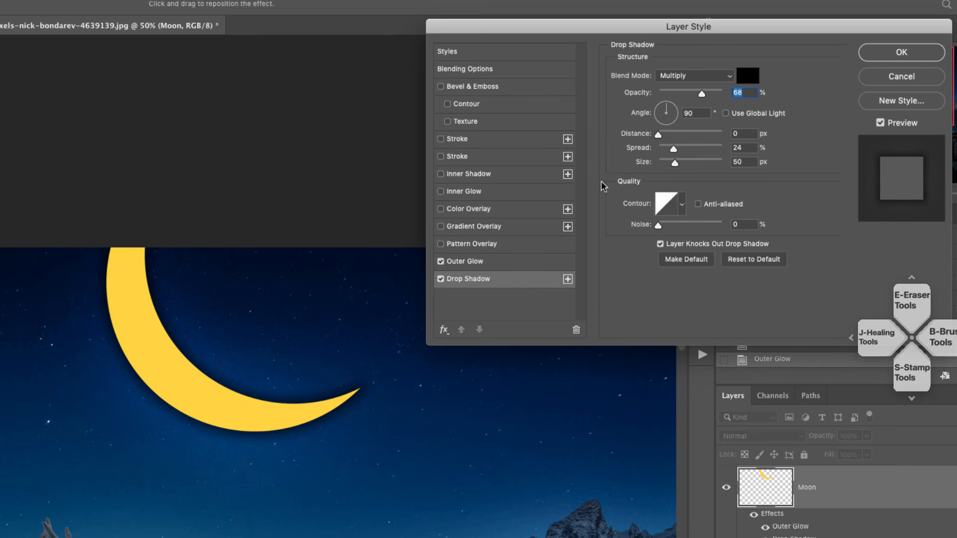
{"action": "left_click", "coordinate": [747, 77]}
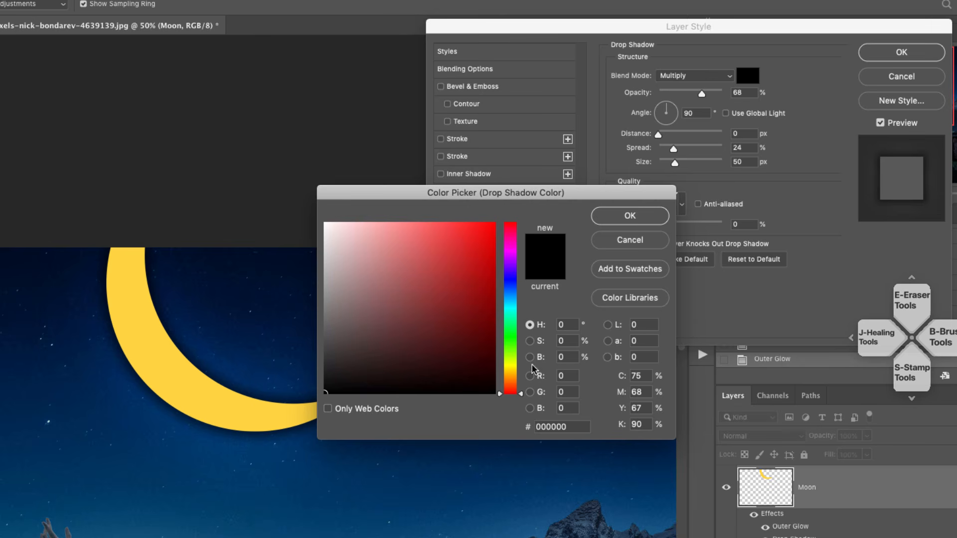
{"action": "left_click", "coordinate": [510, 371]}
{"action": "left_click", "coordinate": [396, 242]}
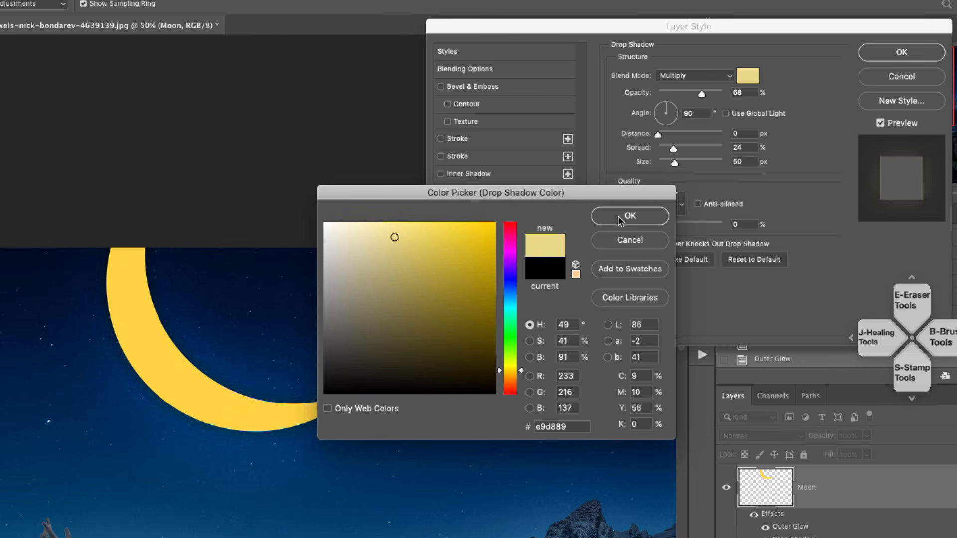
{"action": "left_click", "coordinate": [629, 216]}
{"action": "left_click", "coordinate": [692, 75]}
{"action": "left_click", "coordinate": [684, 133]}
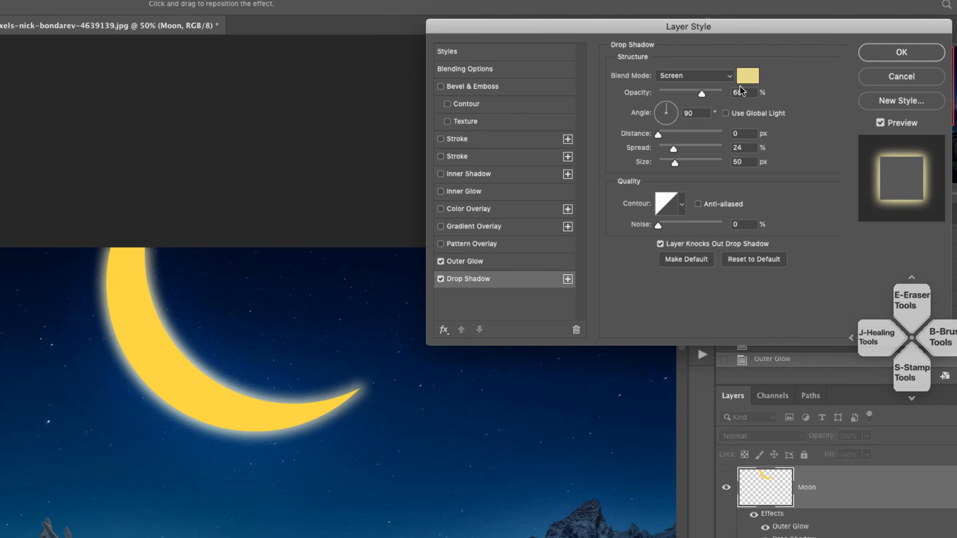
- Change the Moon layer's drop shadow colour to a dark golden brown with a hue of 40°, and compare the moon with the effect off and on
{"action": "left_click", "coordinate": [752, 76]}
{"action": "left_click_drag", "start_coordinate": [465, 279], "coordinate": [496, 311]}
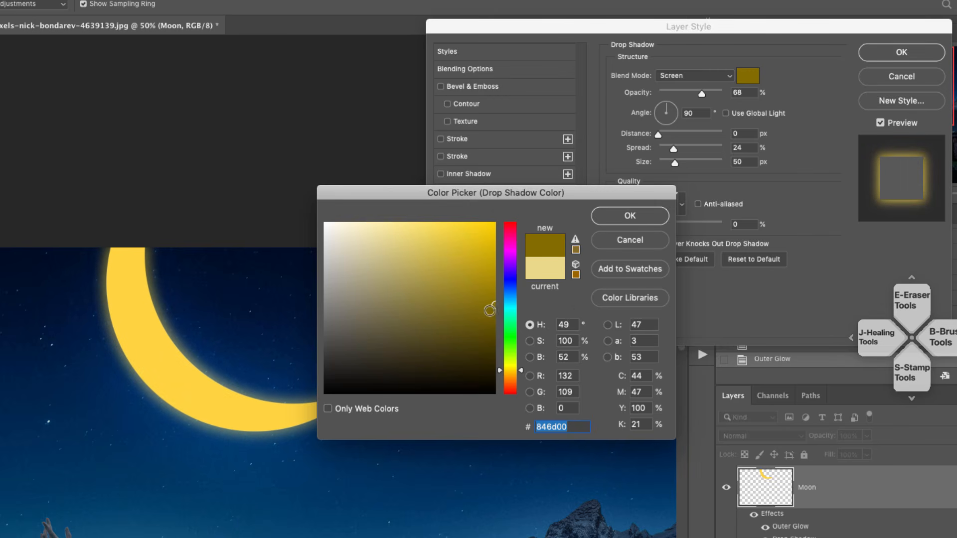
{"action": "left_click", "coordinate": [512, 378]}
{"action": "left_click", "coordinate": [488, 310]}
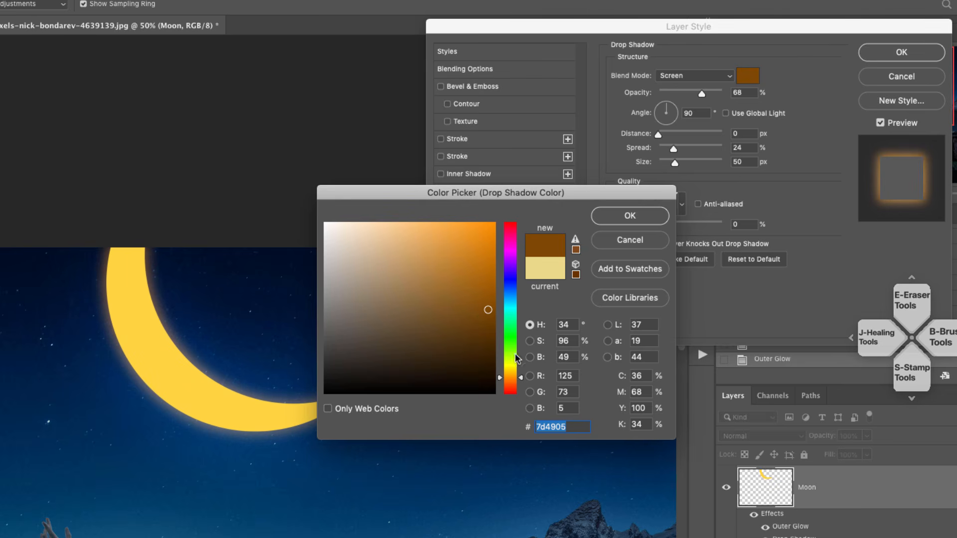
{"action": "left_click_drag", "start_coordinate": [514, 379], "coordinate": [517, 373]}
{"action": "mouse_move", "coordinate": [481, 285]}
{"action": "left_mouse_down"}
{"action": "mouse_move", "coordinate": [466, 267]}
{"action": "mouse_move", "coordinate": [418, 274]}
{"action": "mouse_move", "coordinate": [376, 301]}
{"action": "mouse_move", "coordinate": [375, 321]}
{"action": "mouse_move", "coordinate": [391, 336]}
{"action": "mouse_move", "coordinate": [411, 335]}
{"action": "mouse_move", "coordinate": [359, 255]}
{"action": "left_mouse_up"}
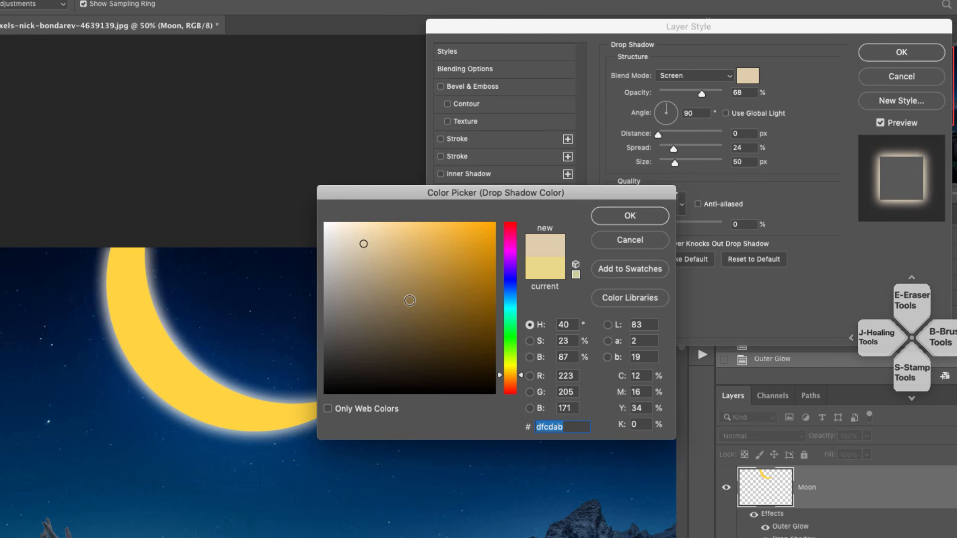
{"action": "mouse_move", "coordinate": [401, 303]}
{"action": "left_mouse_down"}
{"action": "mouse_move", "coordinate": [402, 331]}
{"action": "mouse_move", "coordinate": [410, 317]}
{"action": "mouse_move", "coordinate": [445, 313]}
{"action": "left_mouse_up"}
{"action": "left_click", "coordinate": [617, 213]}
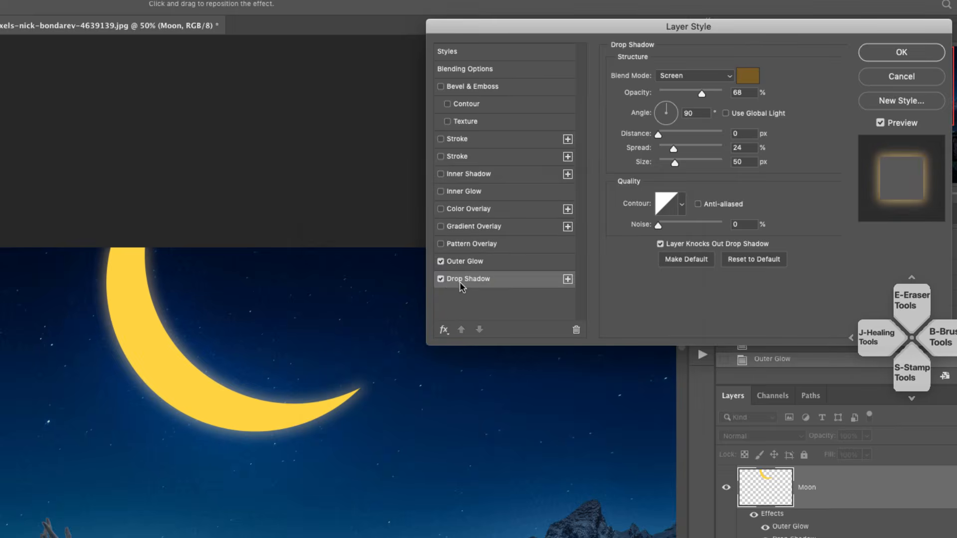
{"action": "left_click", "coordinate": [441, 280]}
{"action": "left_click", "coordinate": [441, 281]}
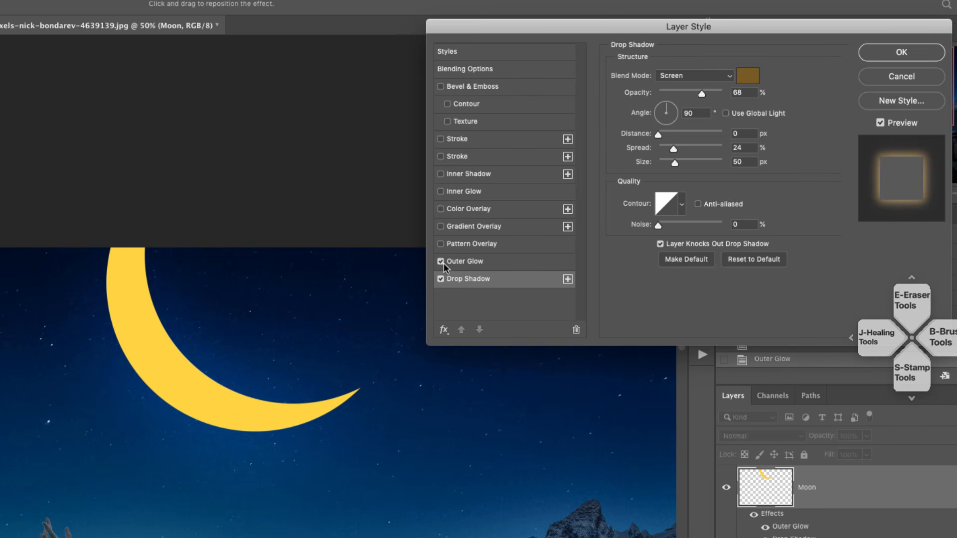
- Compare the moon with and without its Outer Glow, and try an Inner Shadow on it
{"action": "left_click", "coordinate": [441, 262]}
{"action": "left_click", "coordinate": [442, 263]}
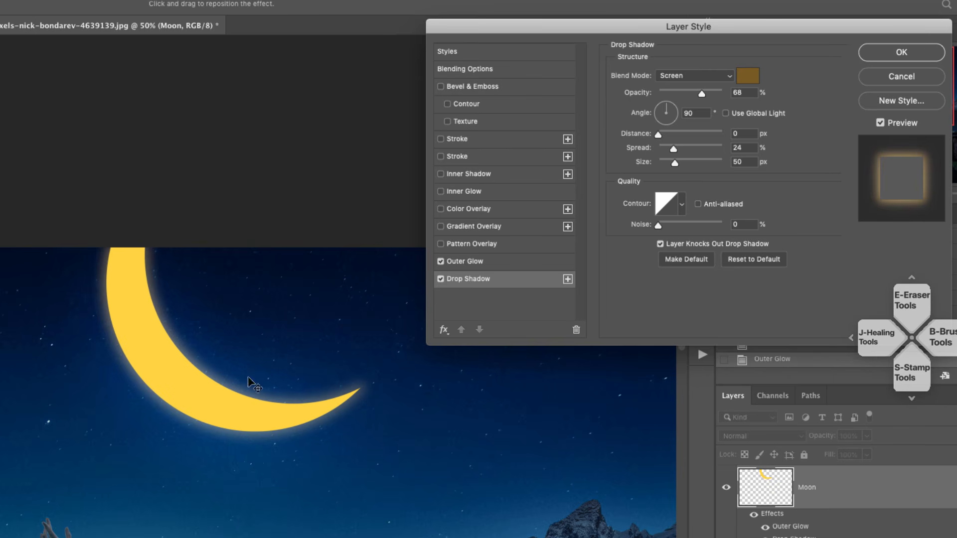
{"action": "left_click", "coordinate": [488, 174]}
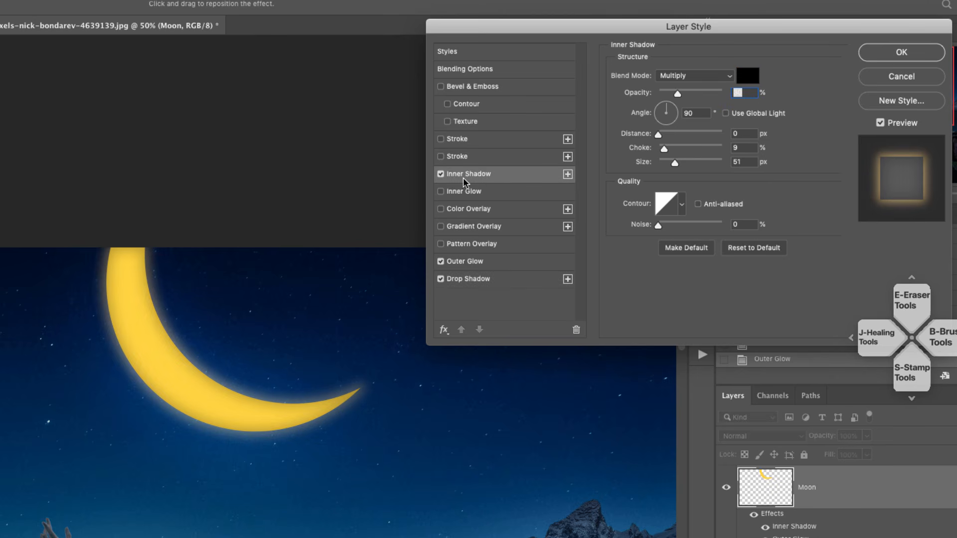
{"action": "left_click", "coordinate": [440, 173]}
- Enable an Inner Glow on the Moon layer with size 84 px and glow color #dfd8d1
{"action": "left_click", "coordinate": [472, 192]}
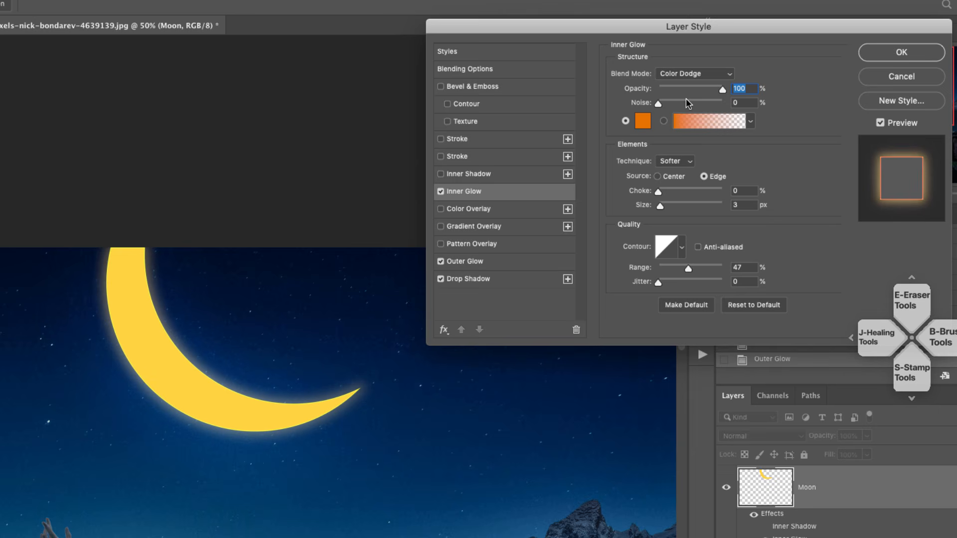
{"action": "left_click_drag", "start_coordinate": [659, 206], "coordinate": [683, 205]}
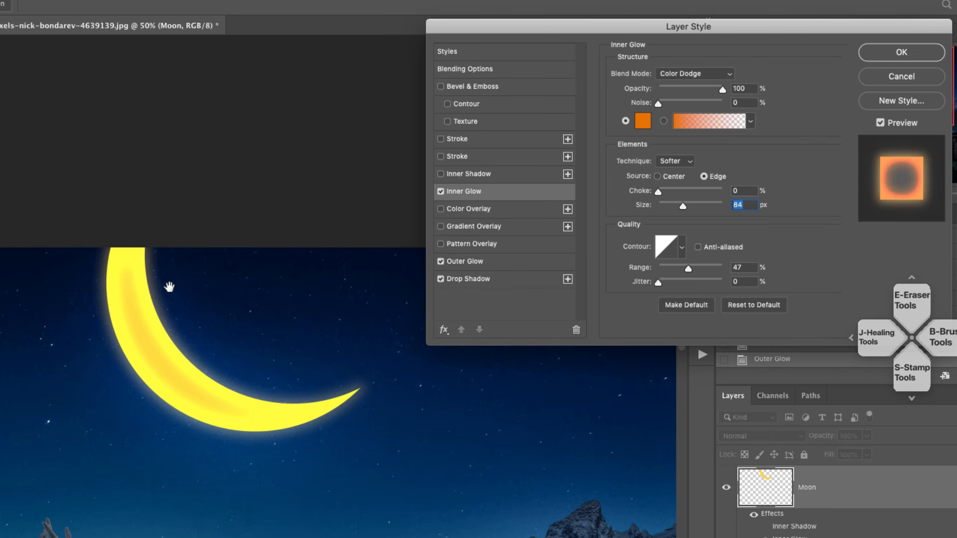
{"action": "left_click", "coordinate": [646, 122]}
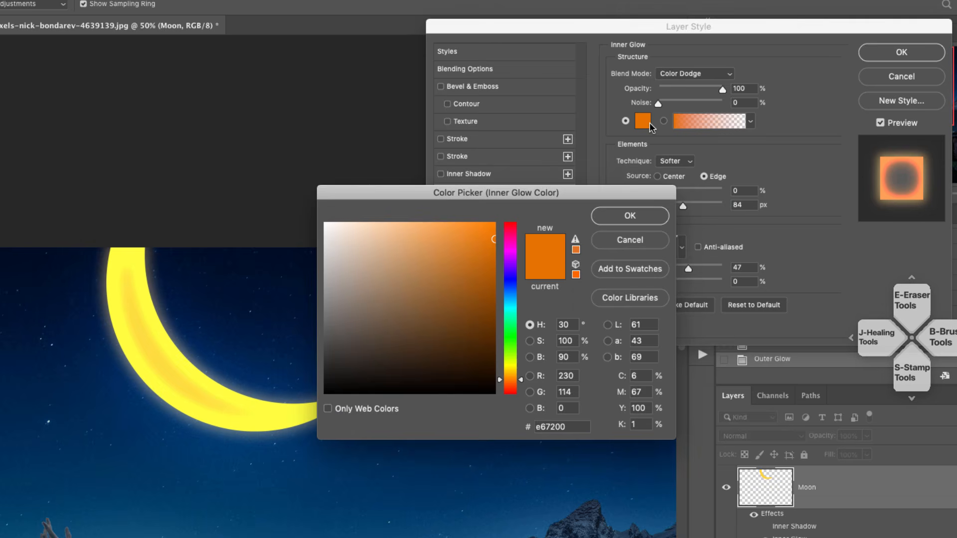
{"action": "left_click", "coordinate": [332, 246]}
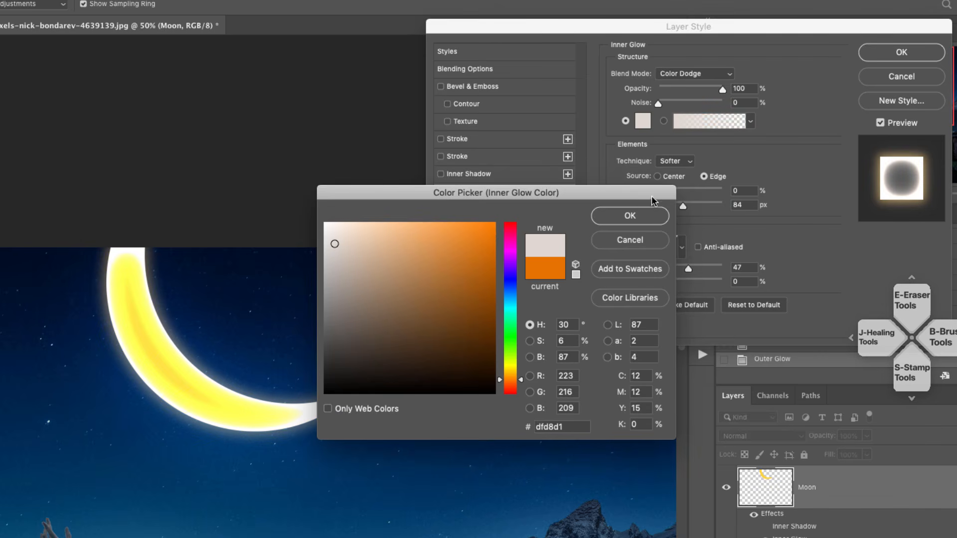
{"action": "left_click", "coordinate": [630, 216]}
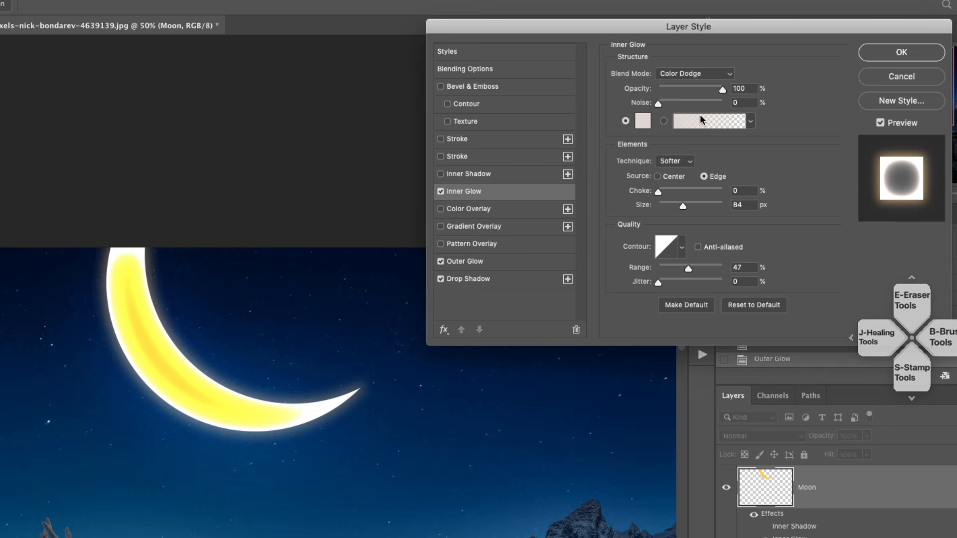
- Set the Inner Glow's blend mode to Screen and its color to a slightly darker beige
{"action": "left_click", "coordinate": [694, 75]}
{"action": "left_click", "coordinate": [682, 62]}
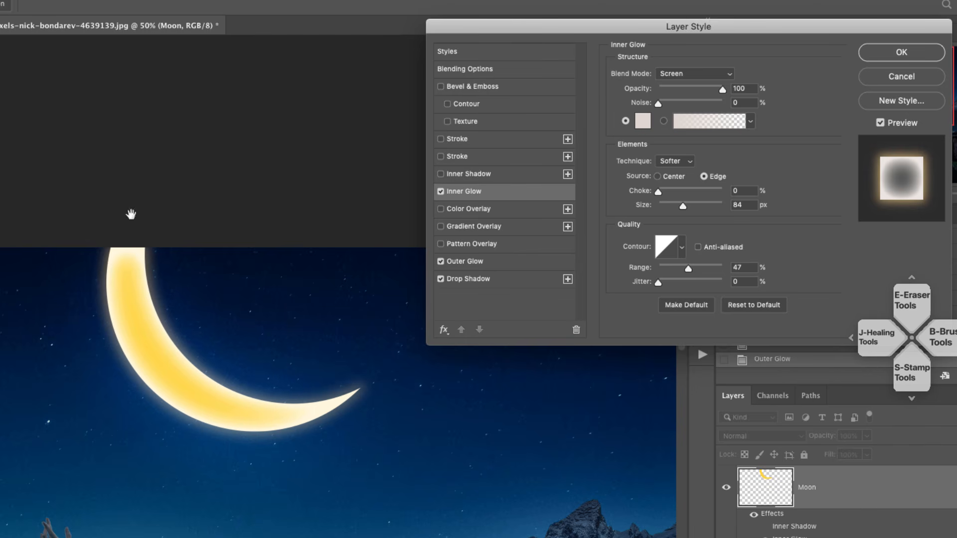
{"action": "left_click", "coordinate": [643, 120]}
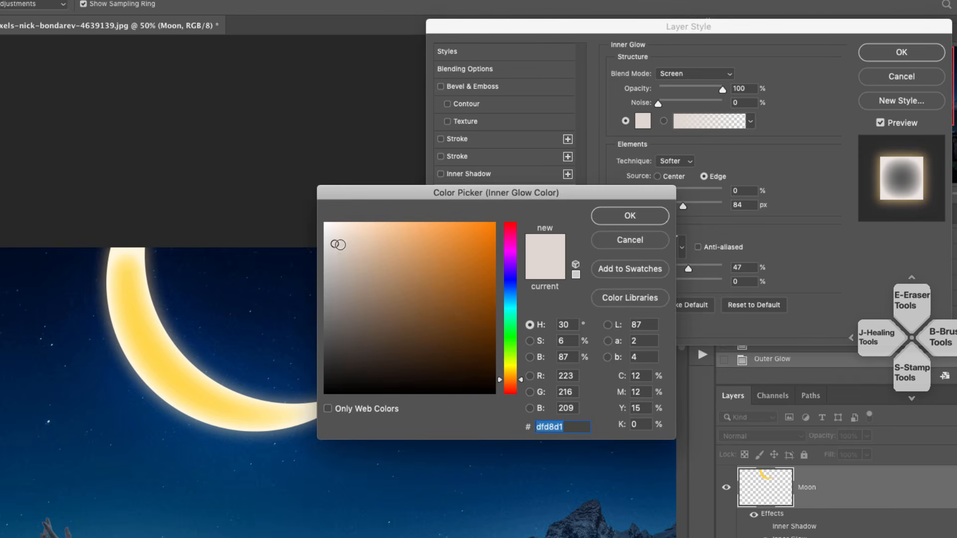
{"action": "left_click", "coordinate": [348, 254]}
{"action": "left_click", "coordinate": [610, 216]}
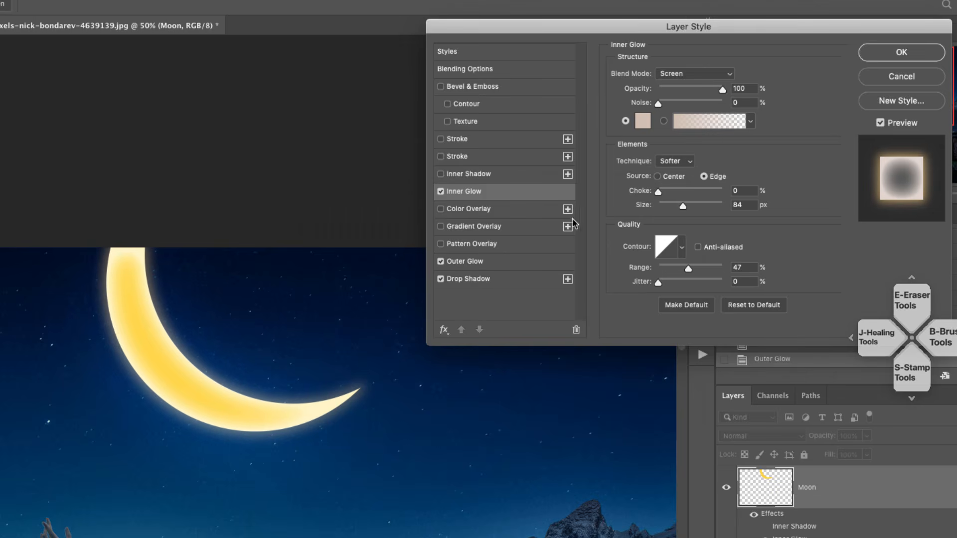
- Enable a Color Overlay on the moon and set its color to light tan #d9c398
{"action": "left_click", "coordinate": [461, 208]}
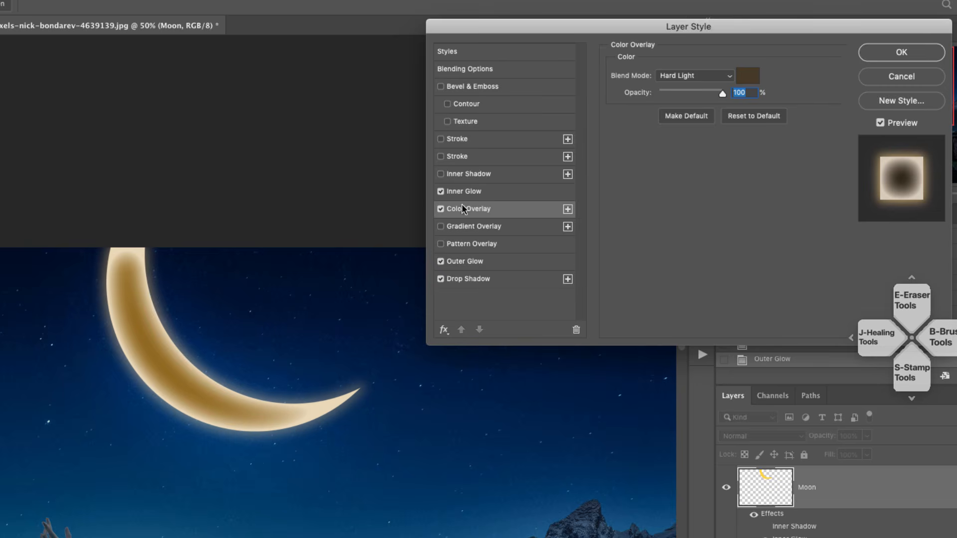
{"action": "left_click", "coordinate": [747, 77]}
{"action": "left_click", "coordinate": [357, 249]}
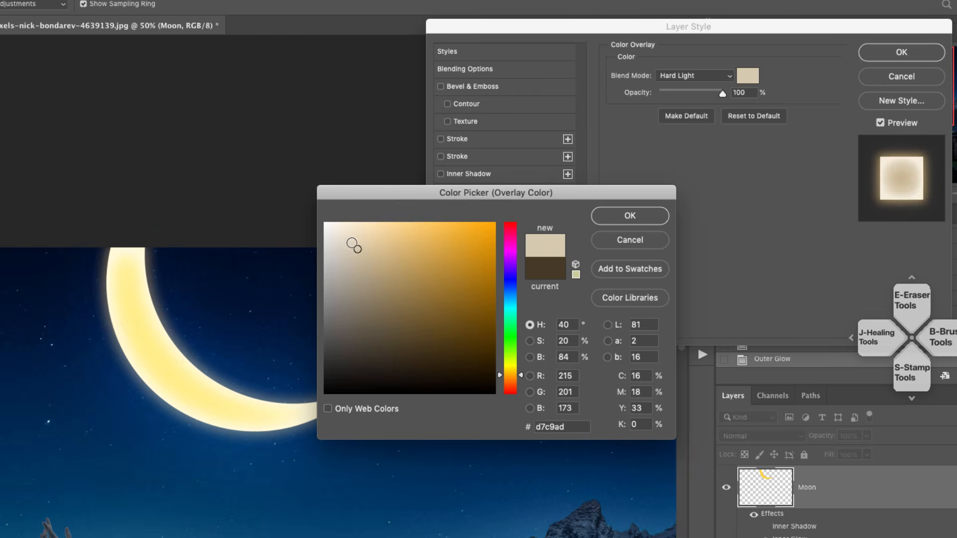
{"action": "mouse_move", "coordinate": [356, 241]}
{"action": "left_mouse_down"}
{"action": "mouse_move", "coordinate": [366, 268]}
{"action": "mouse_move", "coordinate": [361, 233]}
{"action": "mouse_move", "coordinate": [377, 247]}
{"action": "left_mouse_up"}
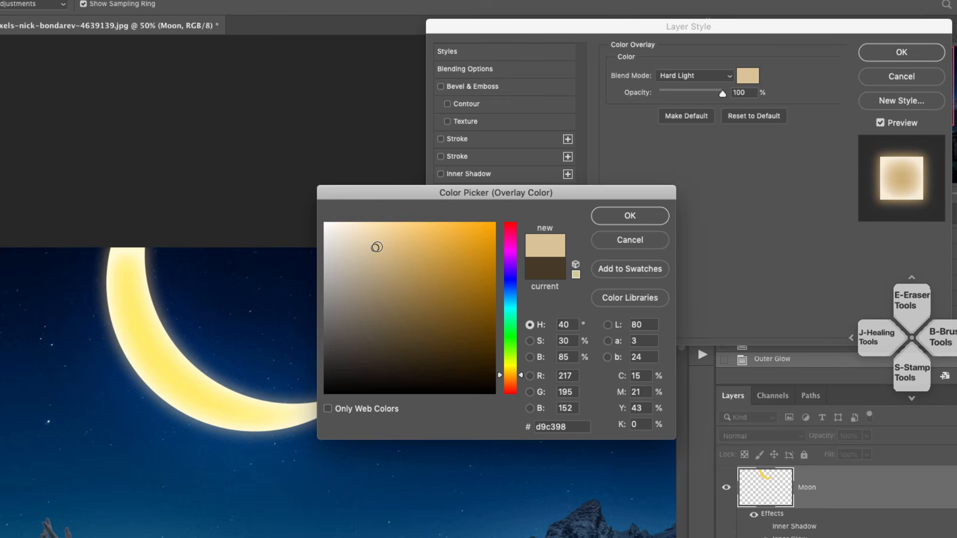
{"action": "left_click", "coordinate": [630, 215]}
- Change the moon's Inner Glow color to tan #c9ad89
{"action": "left_click", "coordinate": [476, 196]}
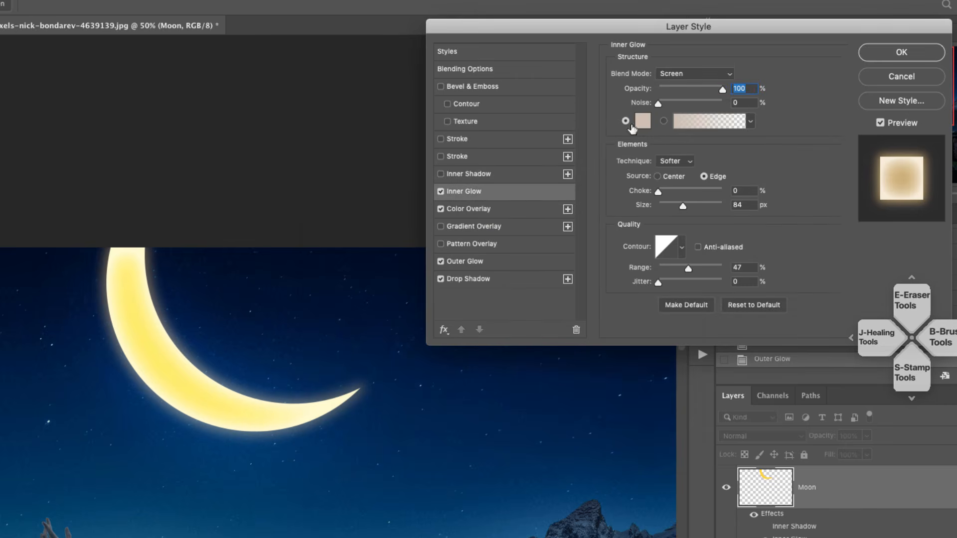
{"action": "left_click", "coordinate": [643, 121]}
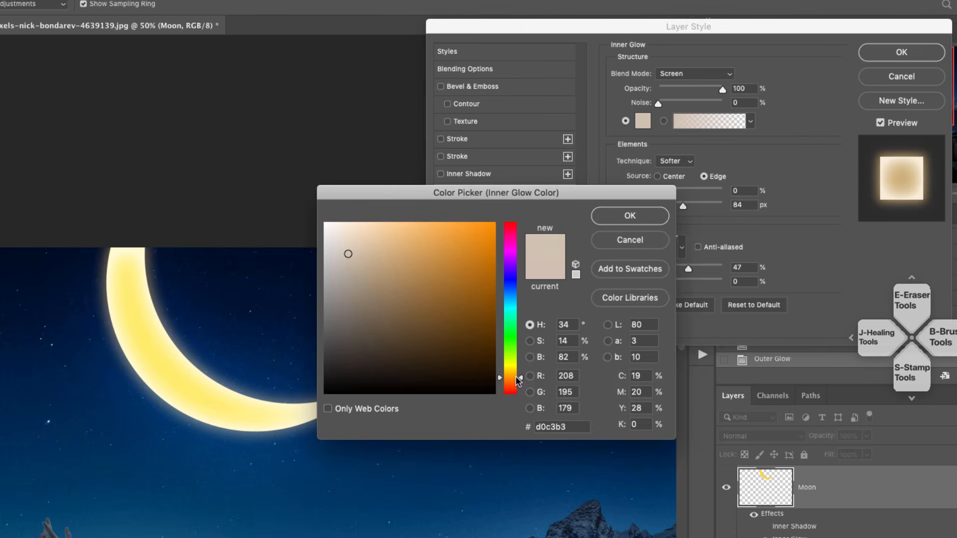
{"action": "left_click", "coordinate": [379, 258]}
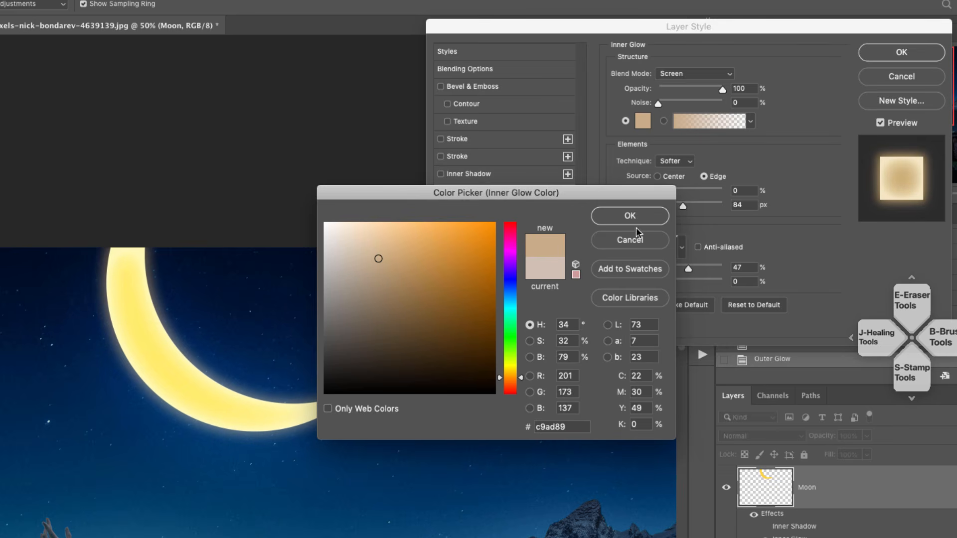
{"action": "left_click", "coordinate": [627, 212]}
- Set the moon's Color Overlay to Screen blend mode and its color to golden orange #e5ac3d
{"action": "left_click", "coordinate": [488, 208]}
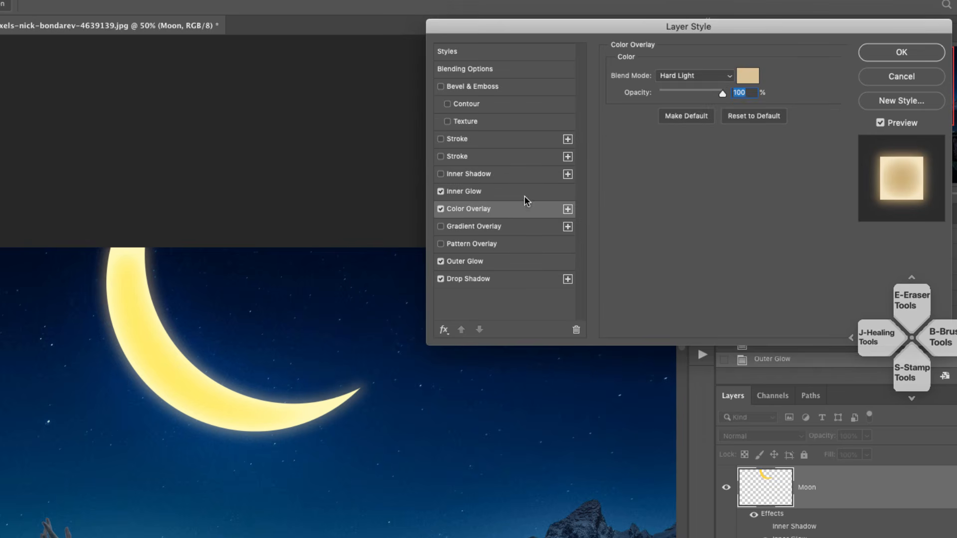
{"action": "left_click", "coordinate": [745, 79]}
{"action": "left_click", "coordinate": [629, 215]}
{"action": "left_click", "coordinate": [683, 76]}
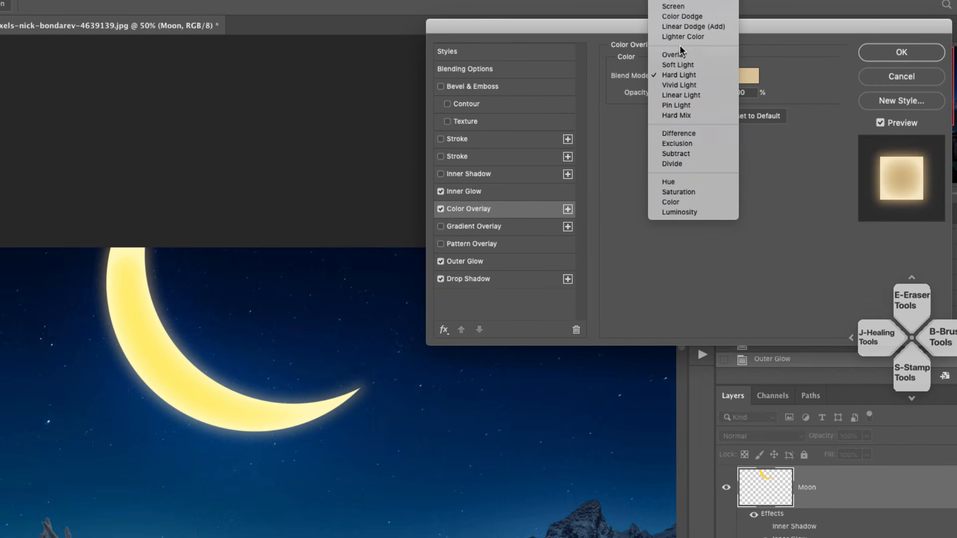
{"action": "left_click", "coordinate": [675, 7]}
{"action": "left_click", "coordinate": [747, 75]}
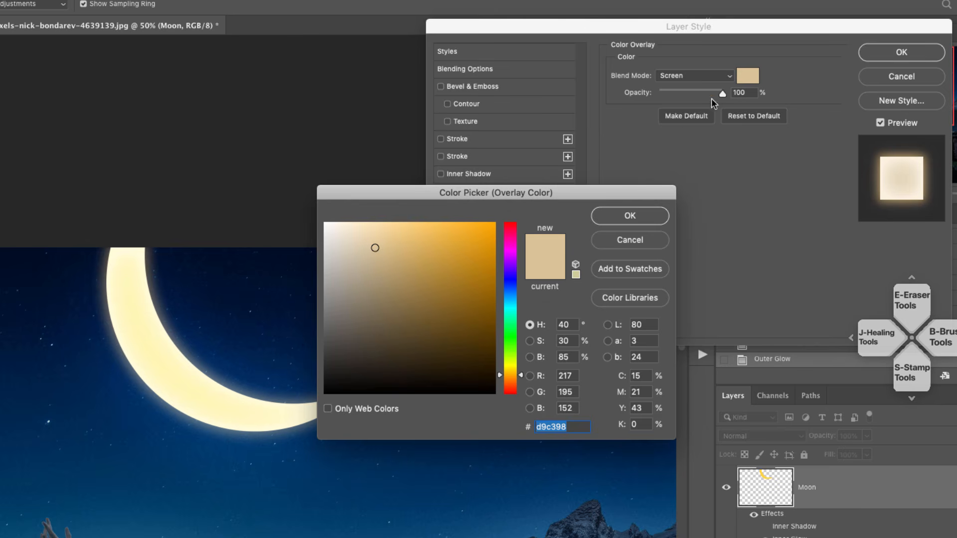
{"action": "left_click_drag", "start_coordinate": [402, 243], "coordinate": [451, 240]}
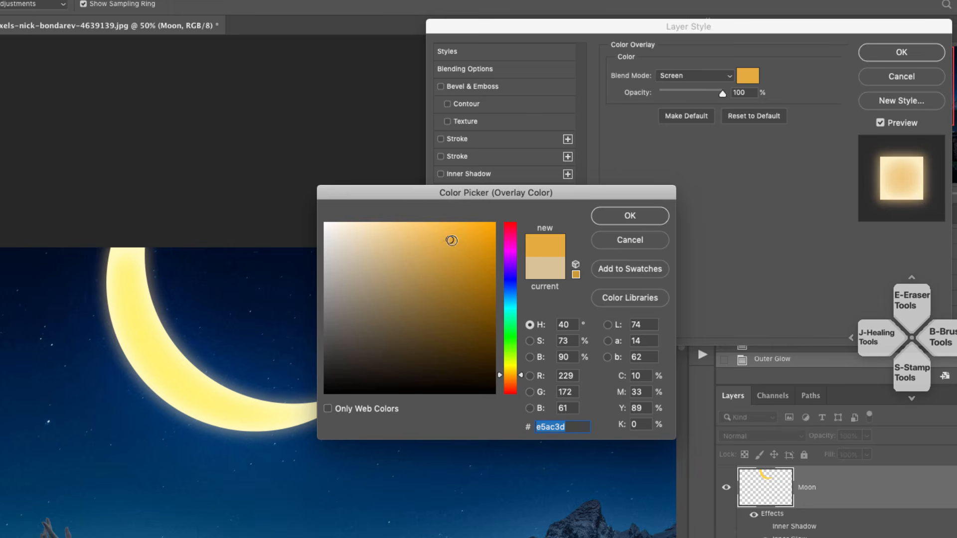
{"action": "left_click", "coordinate": [623, 214]}
- Set the moon's Inner Glow color to a more saturated tan, #c99c63
{"action": "left_click", "coordinate": [483, 194]}
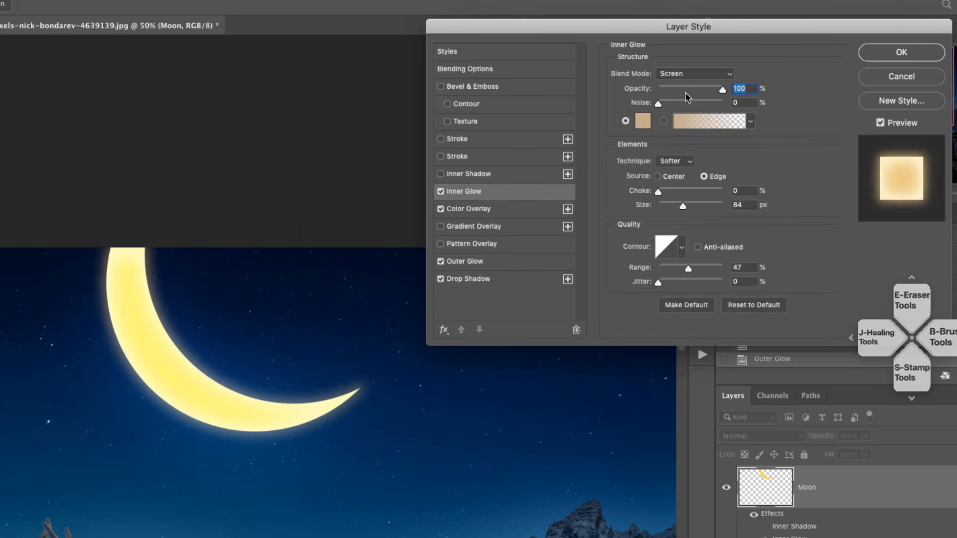
{"action": "left_click", "coordinate": [639, 121]}
{"action": "left_click", "coordinate": [414, 255]}
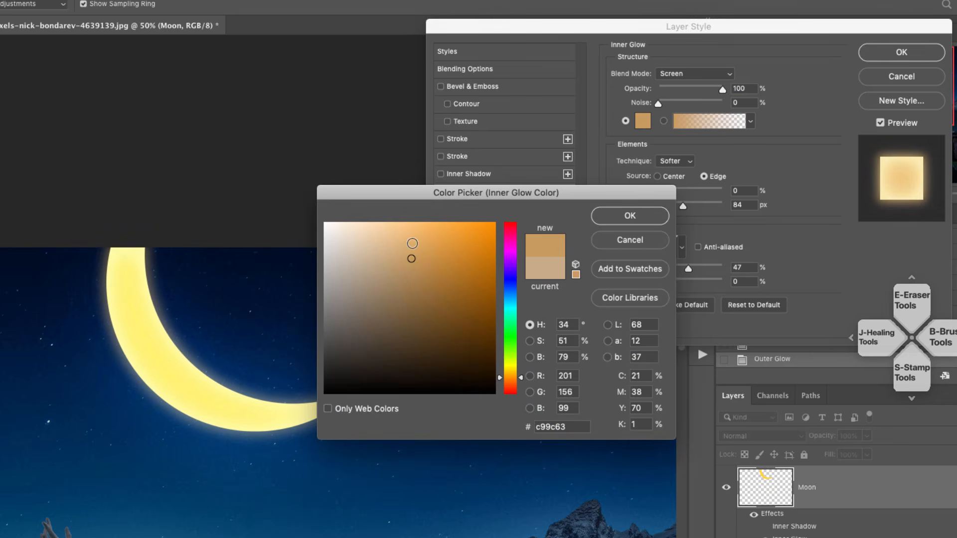
{"action": "left_click", "coordinate": [629, 216]}
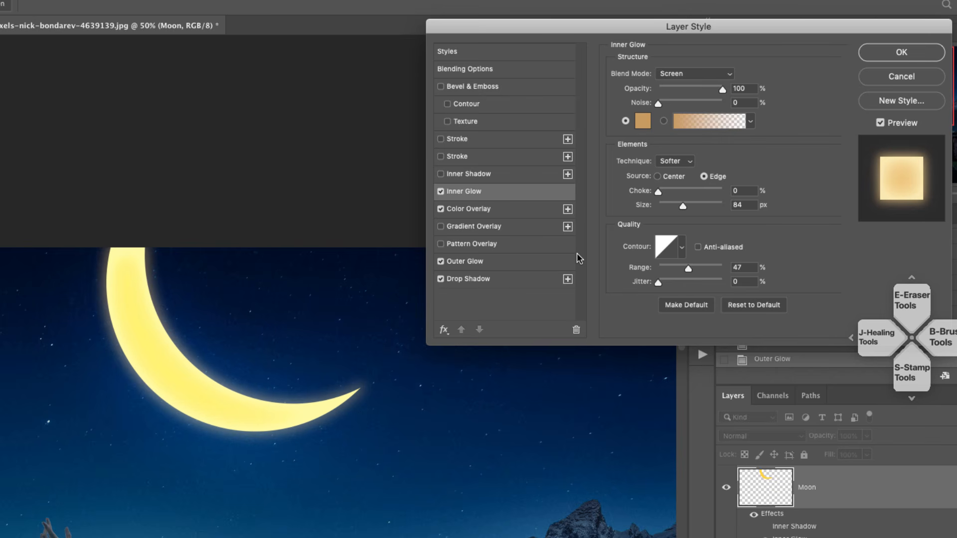
- Add a second Drop Shadow to the moon with size 250 px and dark brown color #483717
{"action": "left_click", "coordinate": [568, 279]}
{"action": "left_click", "coordinate": [518, 297]}
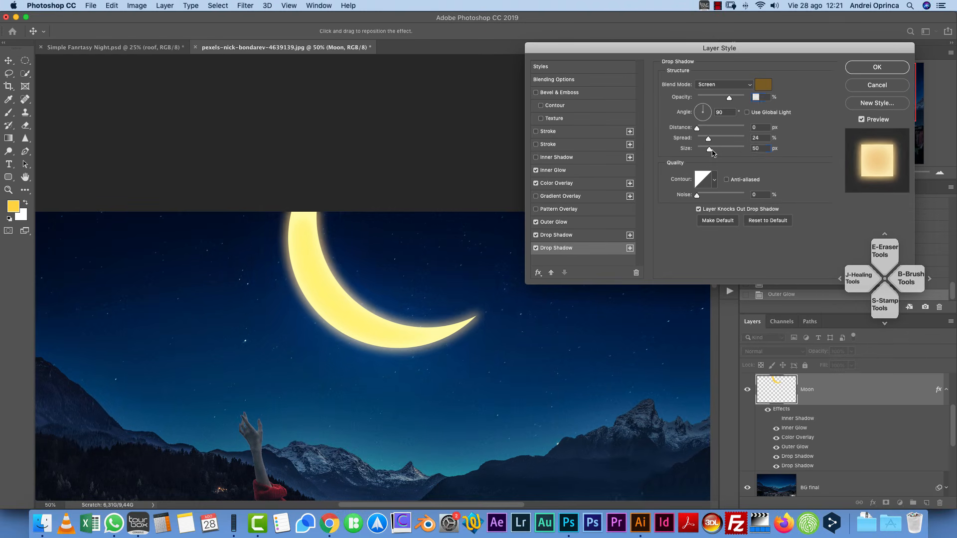
{"action": "left_click_drag", "start_coordinate": [712, 151], "coordinate": [757, 152]}
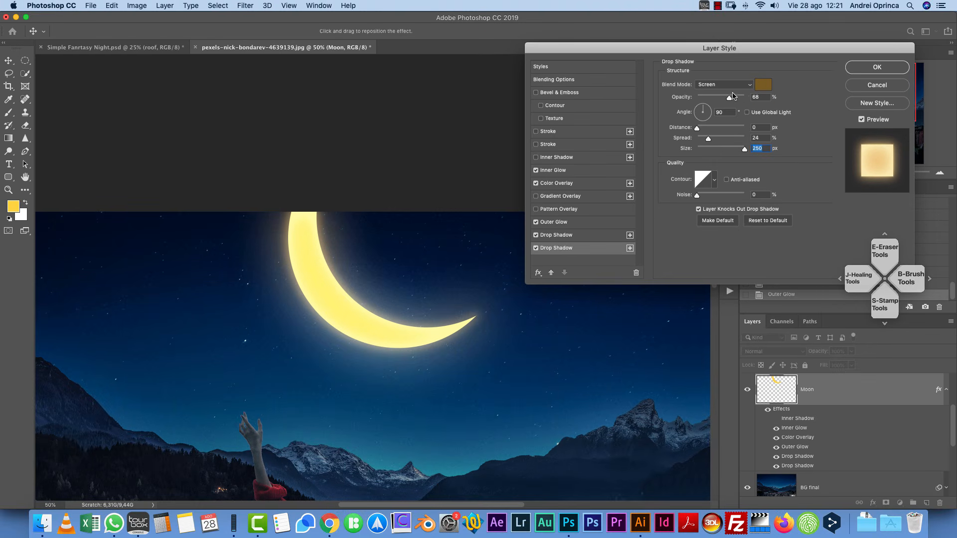
{"action": "left_click", "coordinate": [763, 85]}
{"action": "left_click_drag", "start_coordinate": [534, 263], "coordinate": [535, 284]}
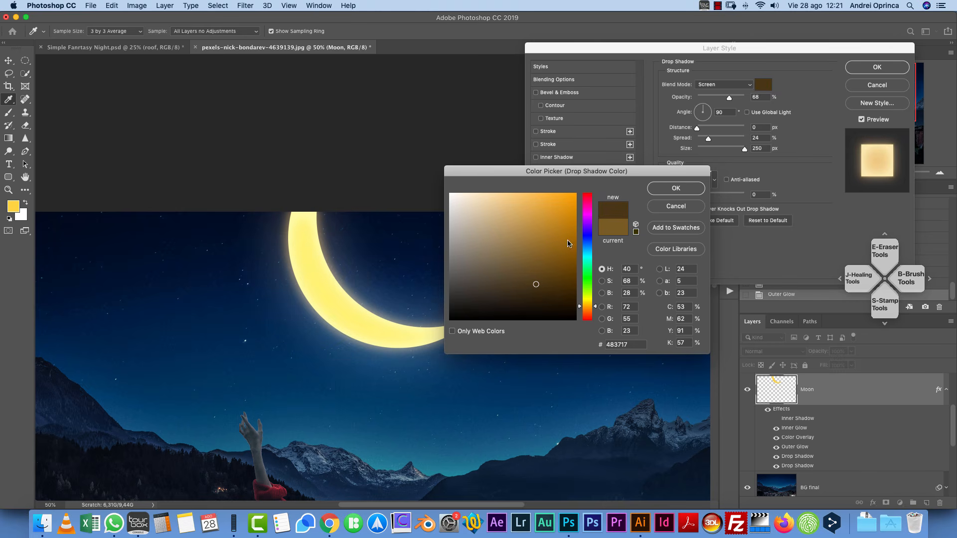
{"action": "left_click", "coordinate": [677, 188]}
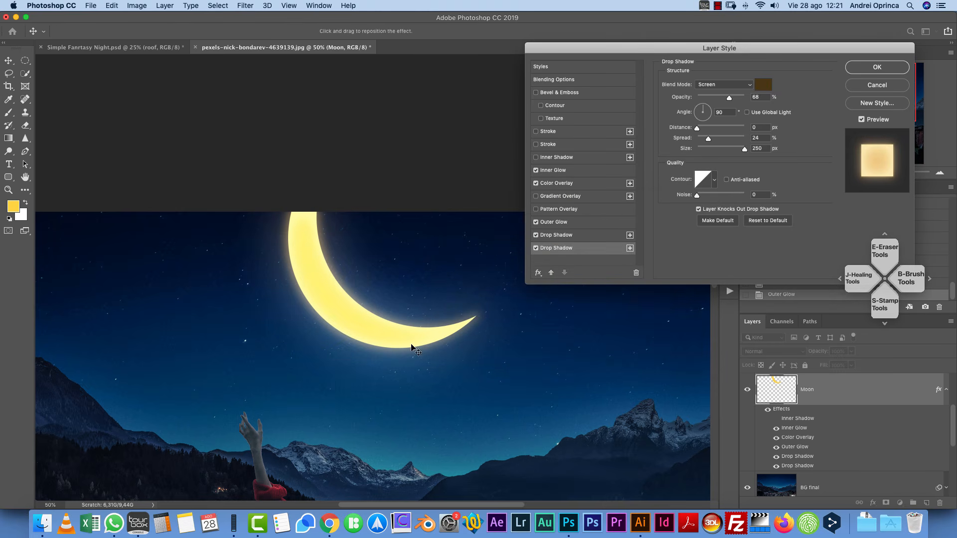
- Compare the moon with and without the second Drop Shadow, lower that shadow's opacity and apply the layer style
{"action": "left_click", "coordinate": [538, 249]}
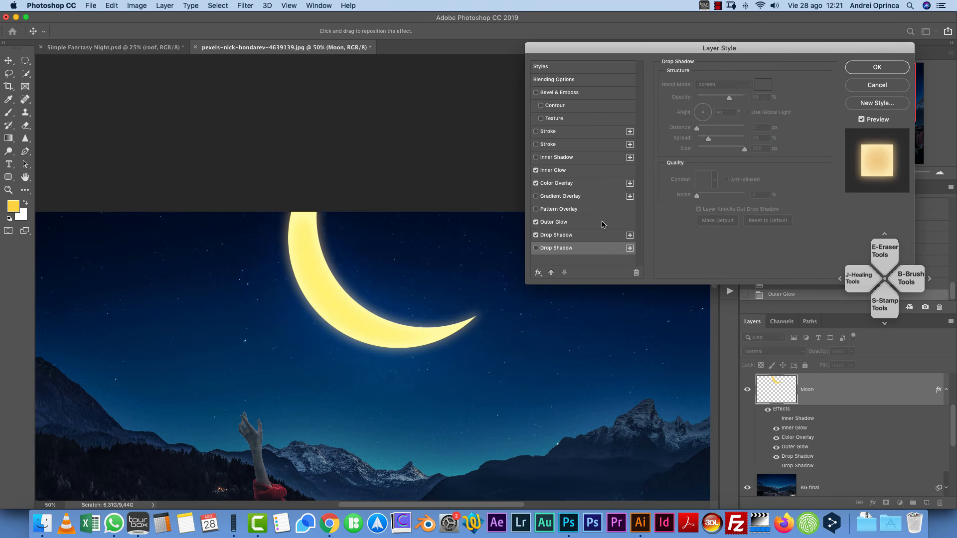
{"action": "left_click", "coordinate": [536, 248]}
{"action": "left_click_drag", "start_coordinate": [728, 97], "coordinate": [716, 98]}
{"action": "left_click", "coordinate": [891, 67]}
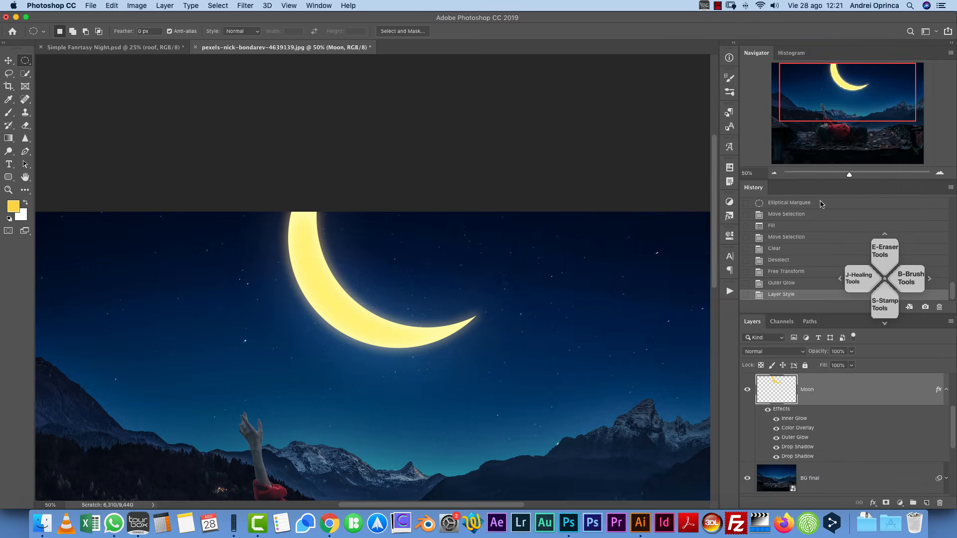
- Create a new layer named "stars" between the Moon and BG final layers
{"action": "left_click", "coordinate": [774, 173]}
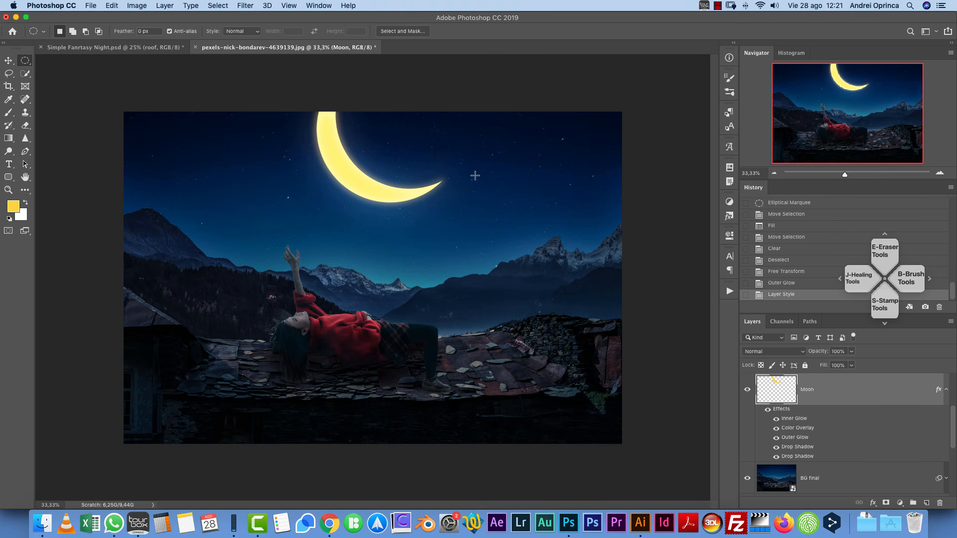
{"action": "left_click", "coordinate": [946, 389]}
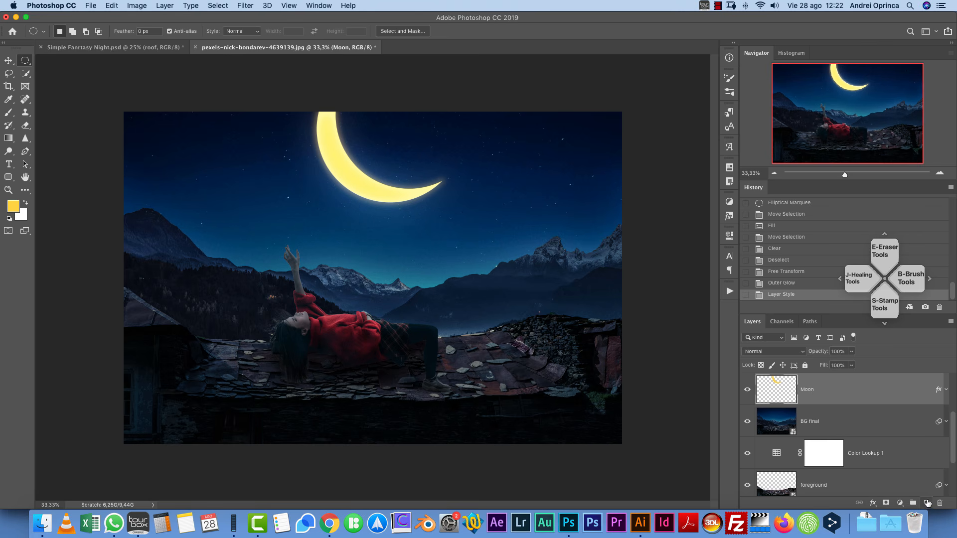
{"action": "left_click", "coordinate": [927, 503]}
{"action": "double_click", "coordinate": [810, 421]}
{"action": "type", "text": "stars"}
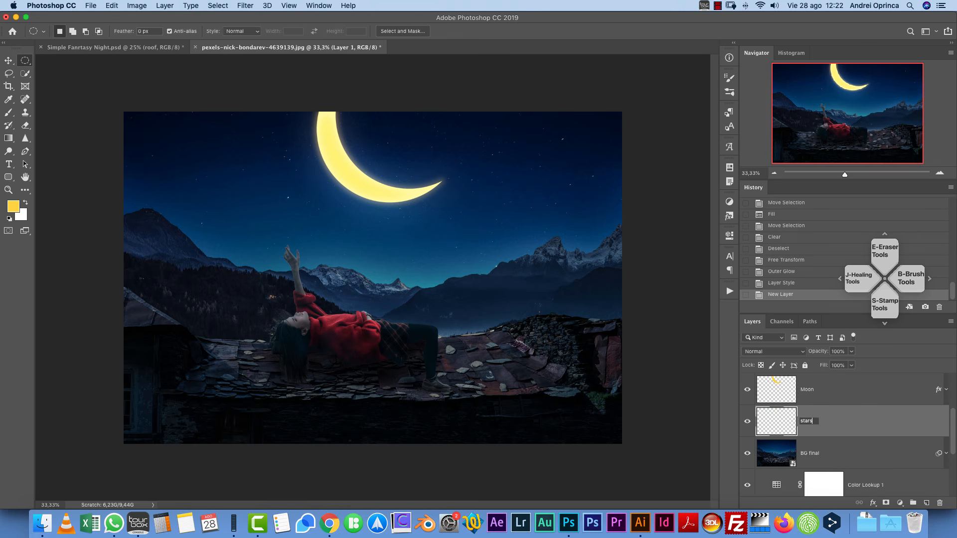
{"action": "key", "text": "Return"}
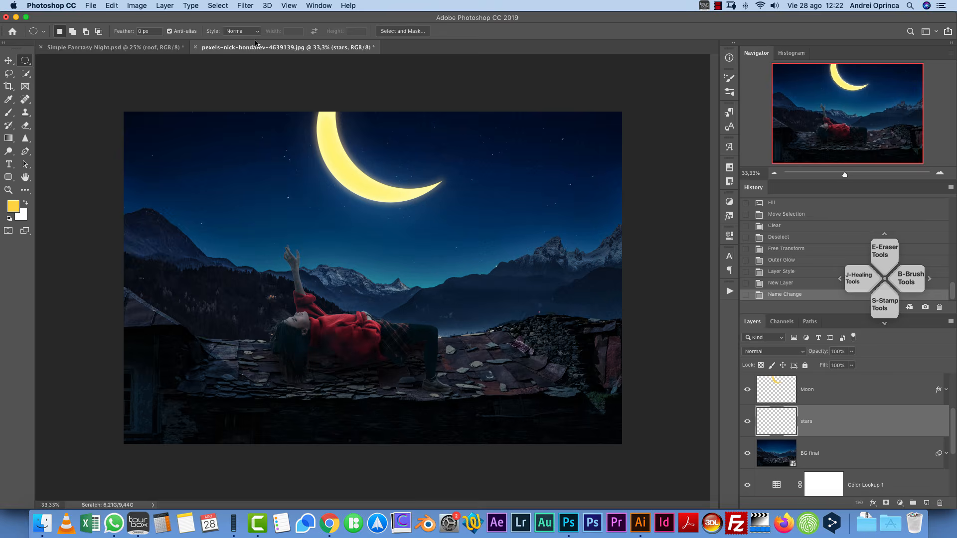
- Try to apply the Add Noise filter to the empty stars layer
{"action": "left_click", "coordinate": [246, 6]}
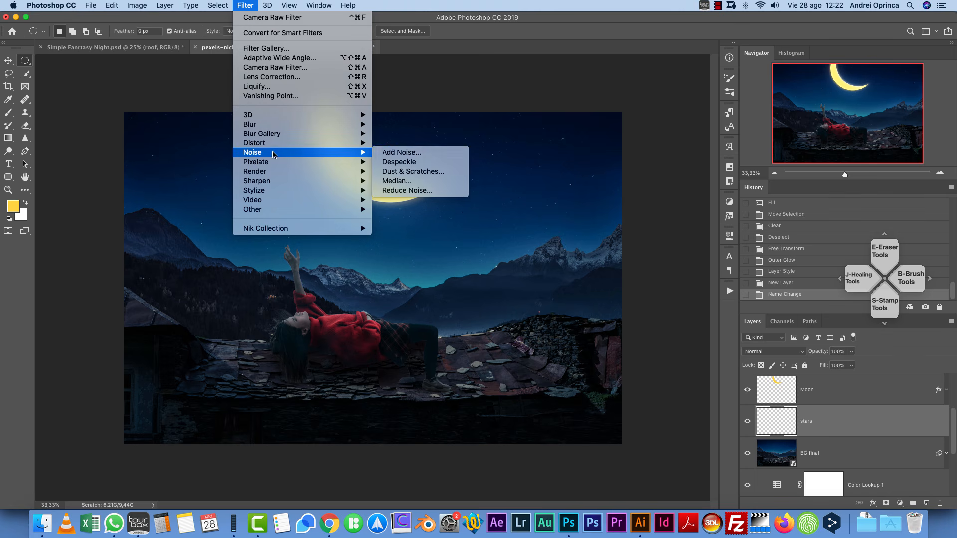
{"action": "mouse_move", "coordinate": [354, 152]}
{"action": "left_click", "coordinate": [399, 153]}
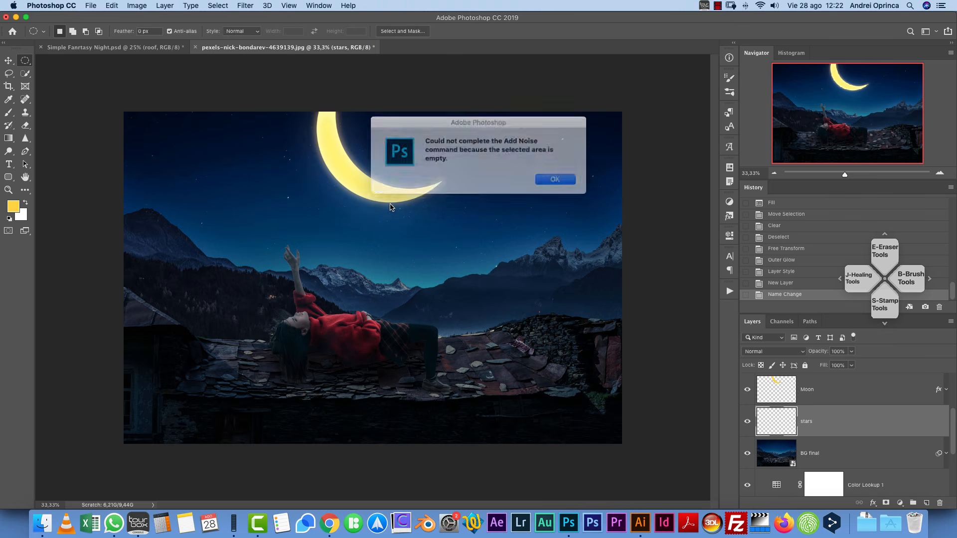
- Dismiss the Add Noise warning, reset the colors to default and fill the empty stars layer with black
{"action": "left_click", "coordinate": [548, 180]}
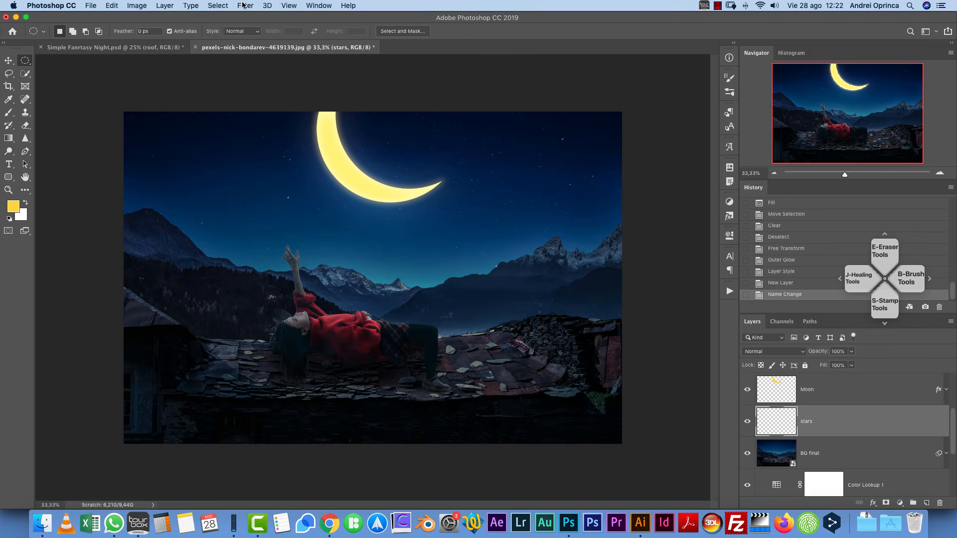
{"action": "key", "text": "d"}
{"action": "key", "text": "alt+BackSpace"}
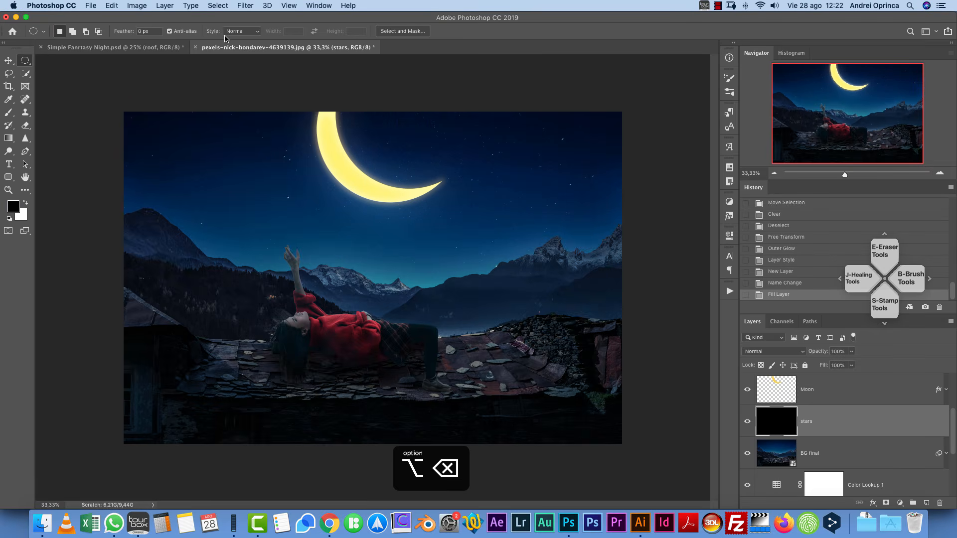
- Apply the Add Noise filter to the black stars layer with amount 100%, Gaussian distribution and Monochromatic
{"action": "left_click", "coordinate": [246, 5]}
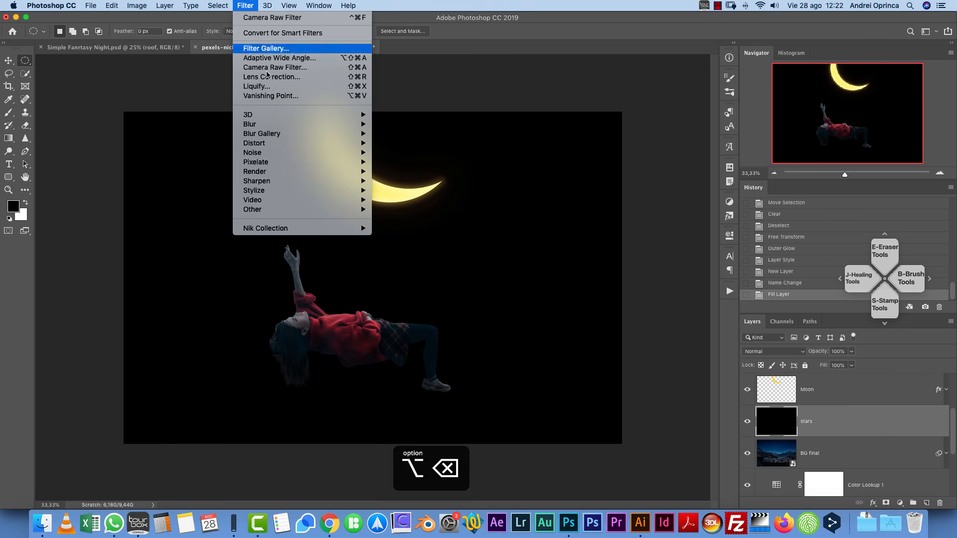
{"action": "mouse_move", "coordinate": [279, 152]}
{"action": "left_click", "coordinate": [398, 152]}
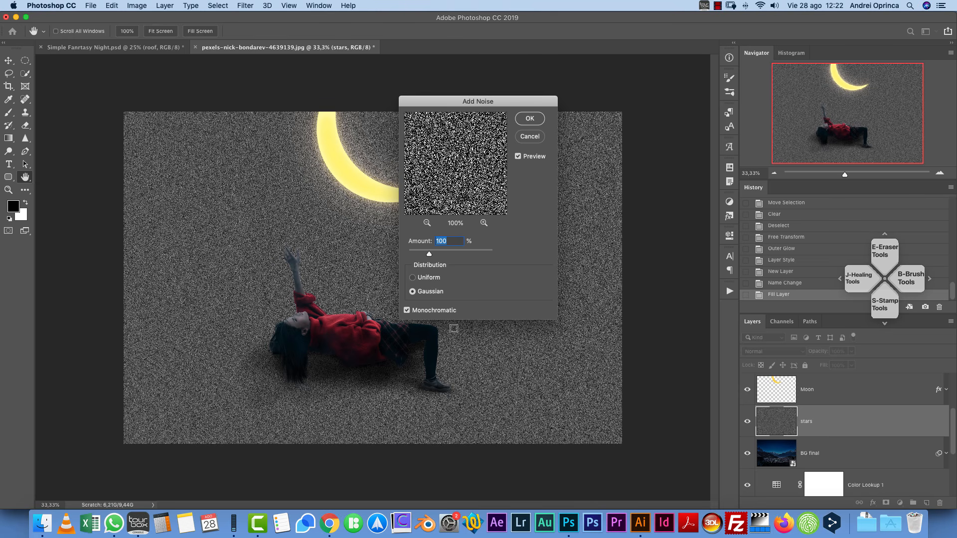
{"action": "left_click", "coordinate": [529, 119]}
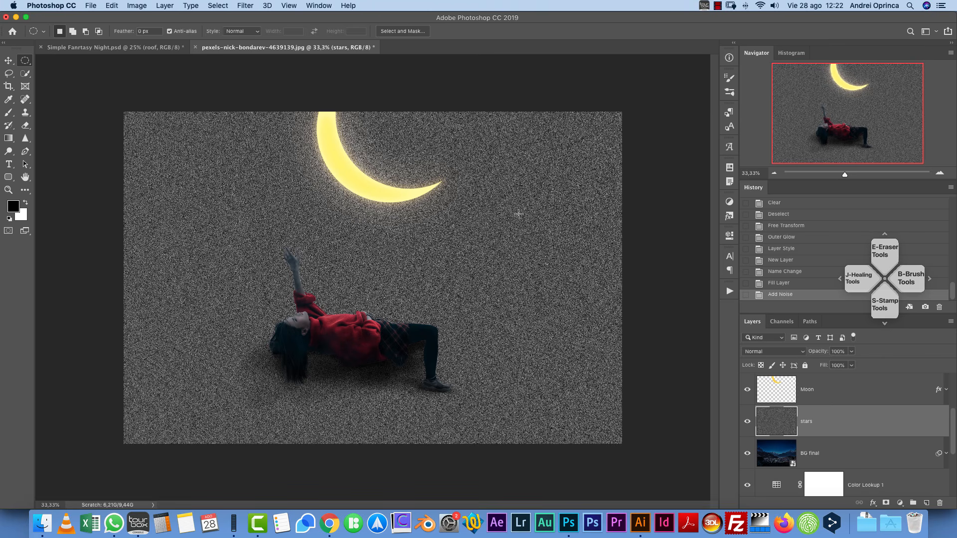
- Open the Filter Gallery for the noise-filled stars layer
{"action": "left_click", "coordinate": [248, 5]}
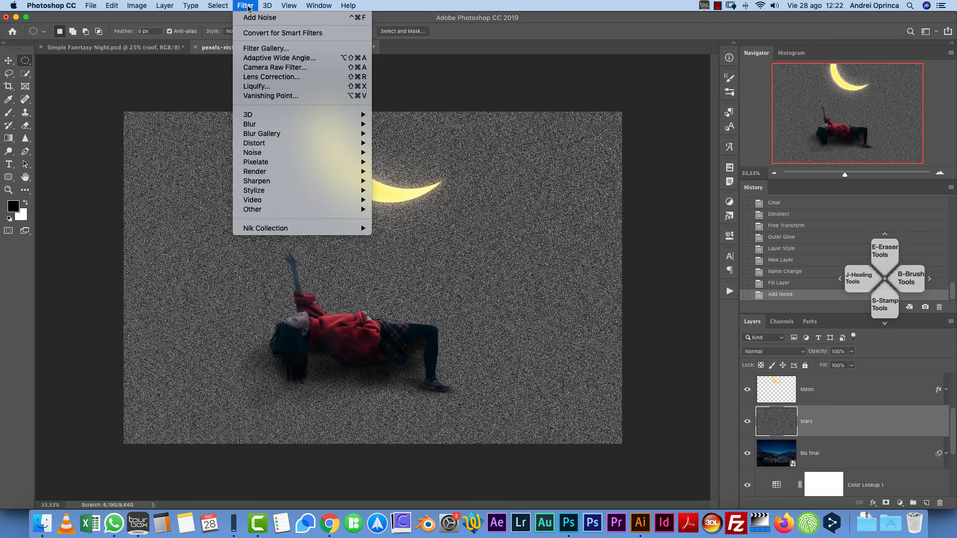
{"action": "left_click", "coordinate": [274, 49]}
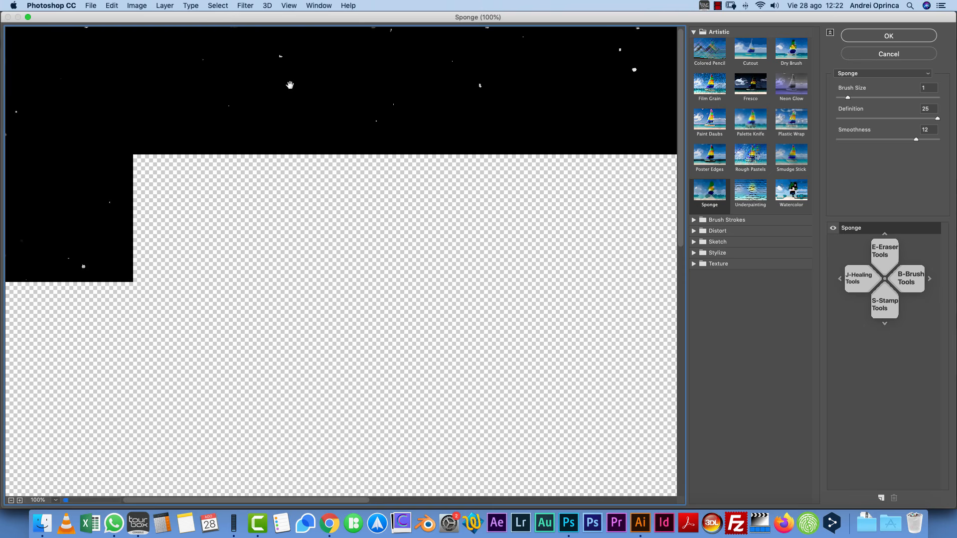
{"action": "left_click", "coordinate": [896, 298]}
{"action": "left_click", "coordinate": [799, 74]}
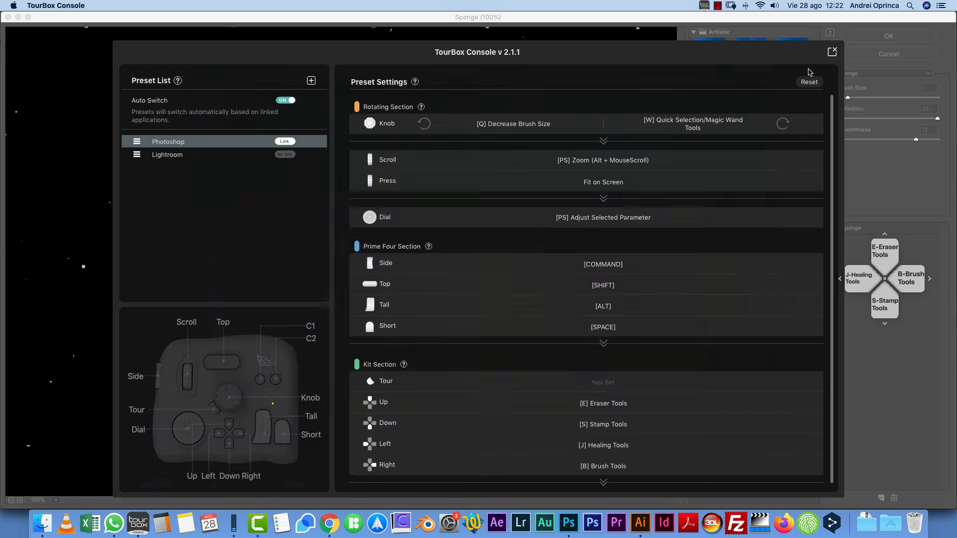
{"action": "left_click", "coordinate": [833, 54]}
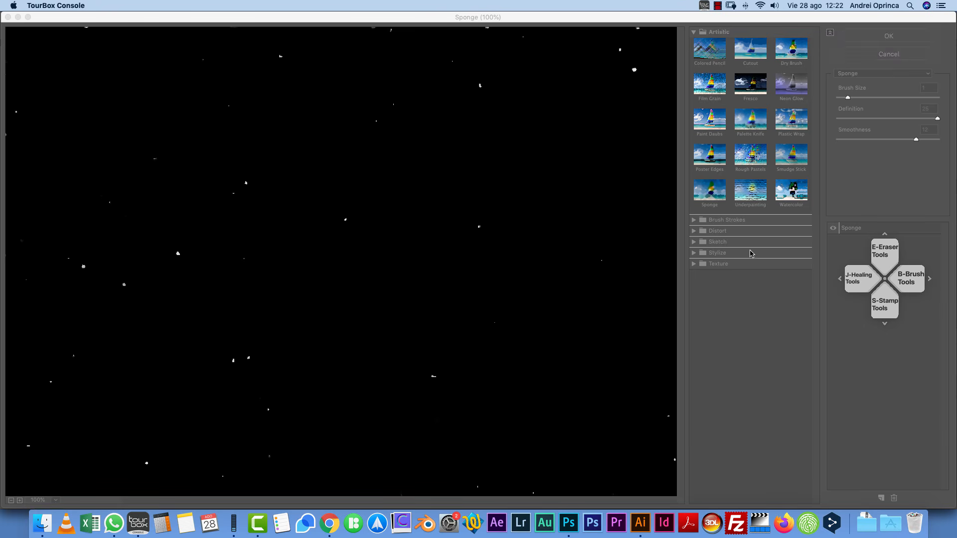
{"action": "left_click", "coordinate": [746, 319]}
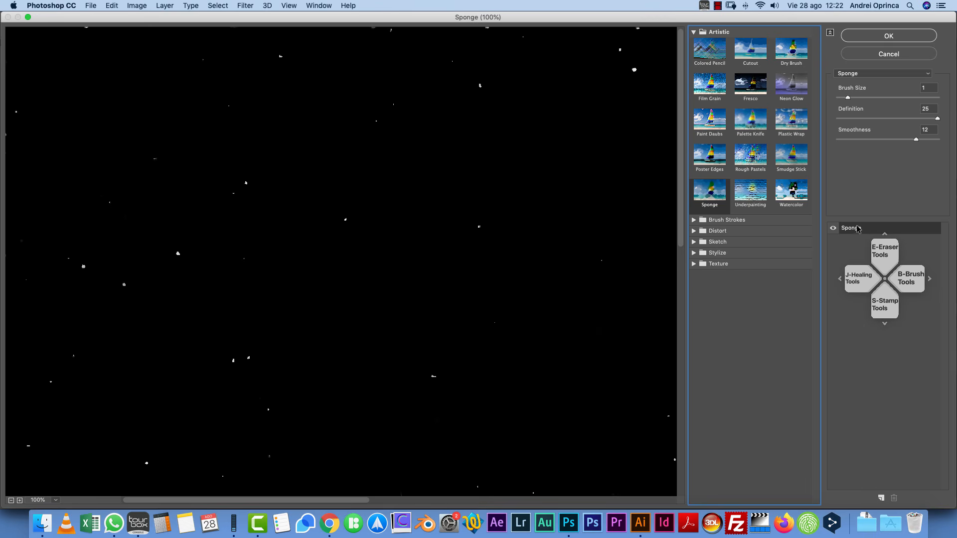
- Apply the Artistic Sponge filter with brush size 3, definition 25 and smoothness 12, and set the stars layer's blending mode to Screen
{"action": "left_click", "coordinate": [692, 32]}
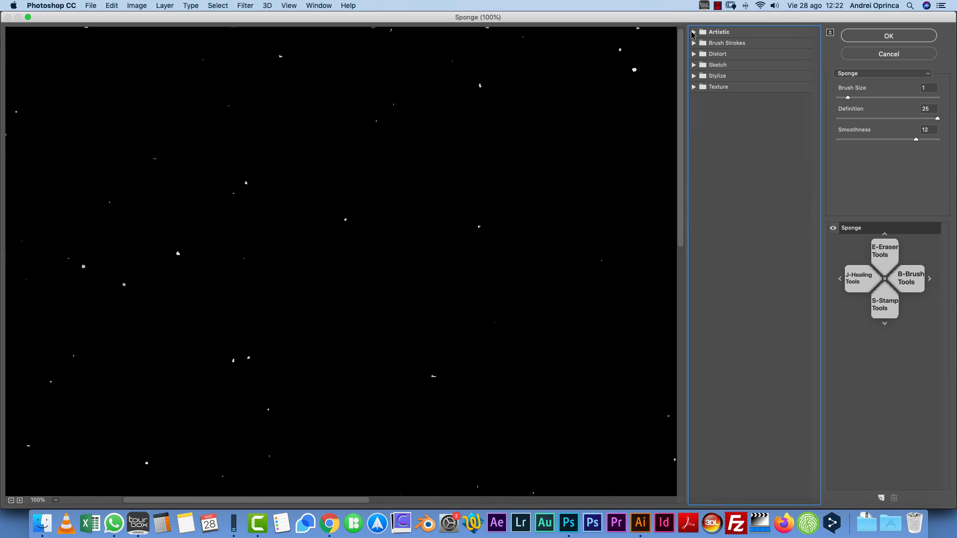
{"action": "left_click", "coordinate": [693, 32]}
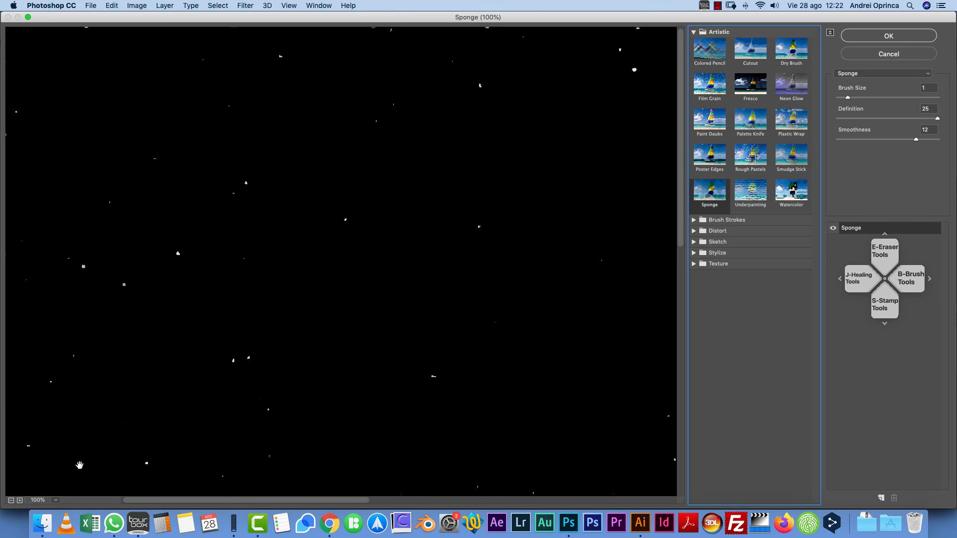
{"action": "left_click", "coordinate": [11, 501]}
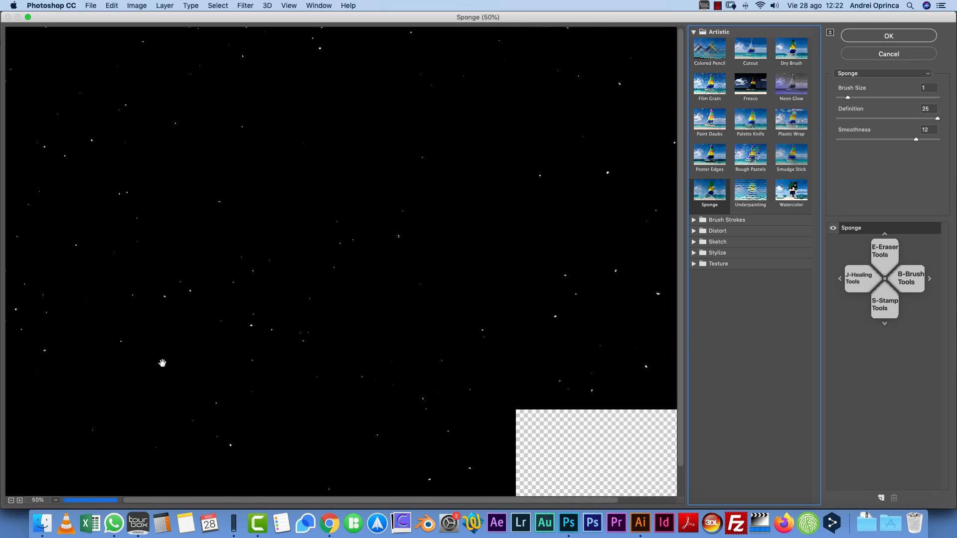
{"action": "left_click_drag", "start_coordinate": [423, 169], "coordinate": [251, 362]}
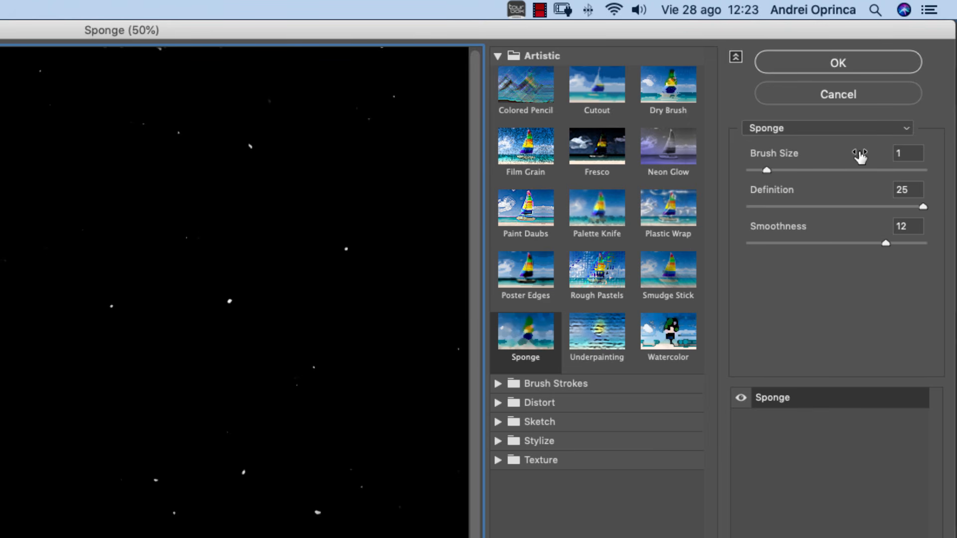
{"action": "left_click_drag", "start_coordinate": [766, 170], "coordinate": [792, 170]}
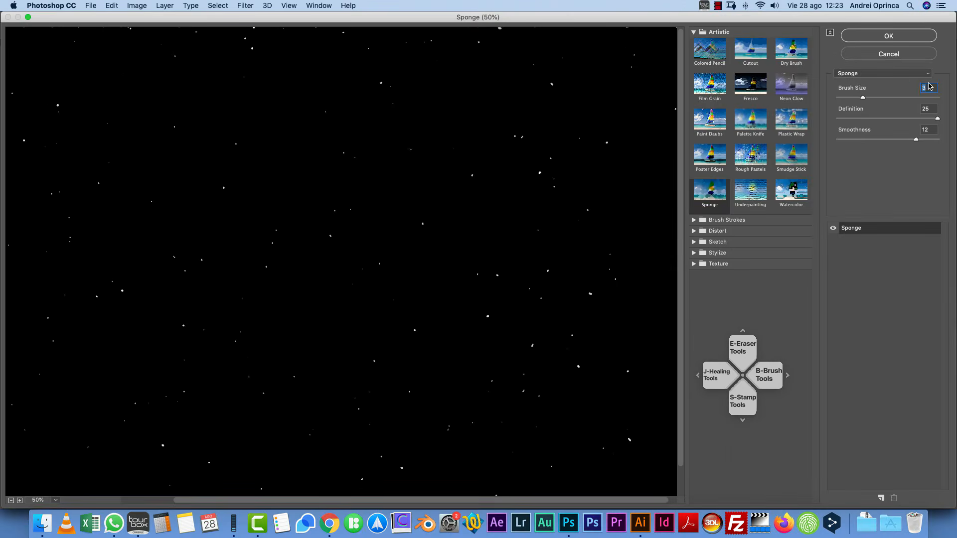
{"action": "left_click", "coordinate": [893, 35]}
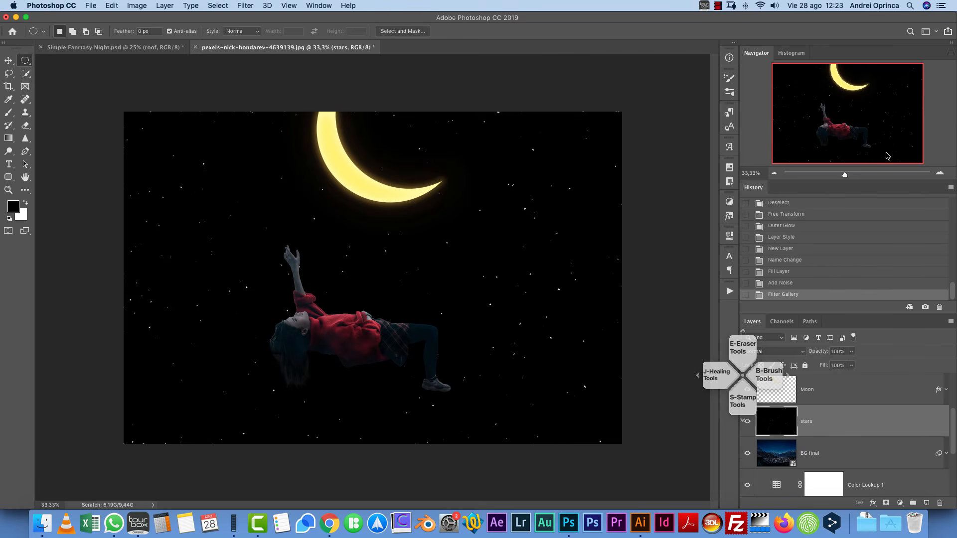
{"action": "left_click", "coordinate": [785, 352]}
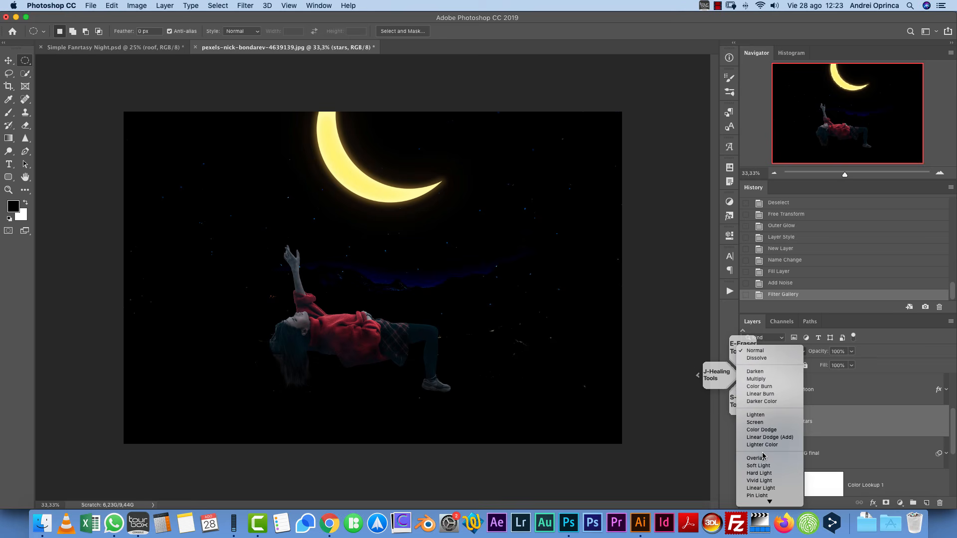
{"action": "left_click", "coordinate": [762, 422]}
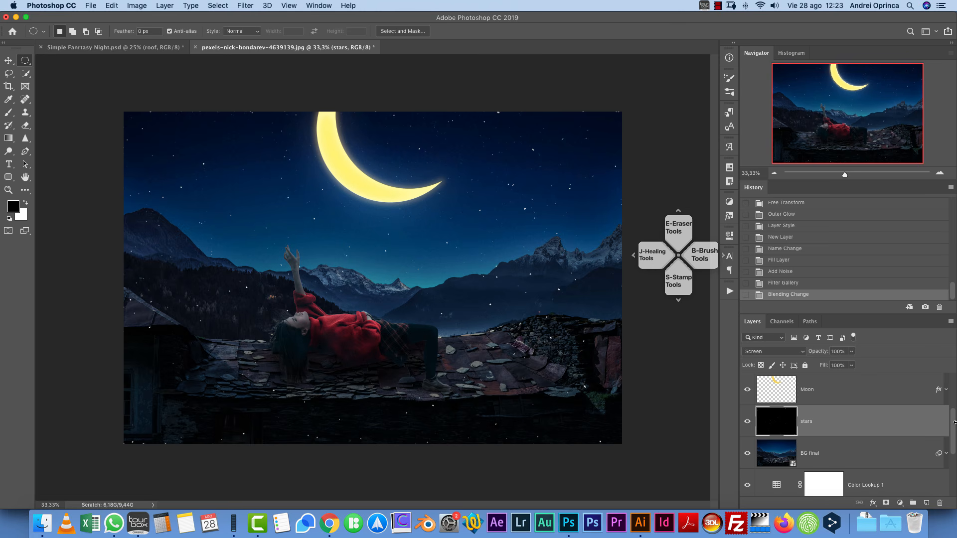
- Load the mountains layer's mask as a selection, add it as a mask on the stars layer and invert that mask
{"action": "scroll", "coordinate": [952, 422], "scroll_direction": "down", "scroll_amount": 4}
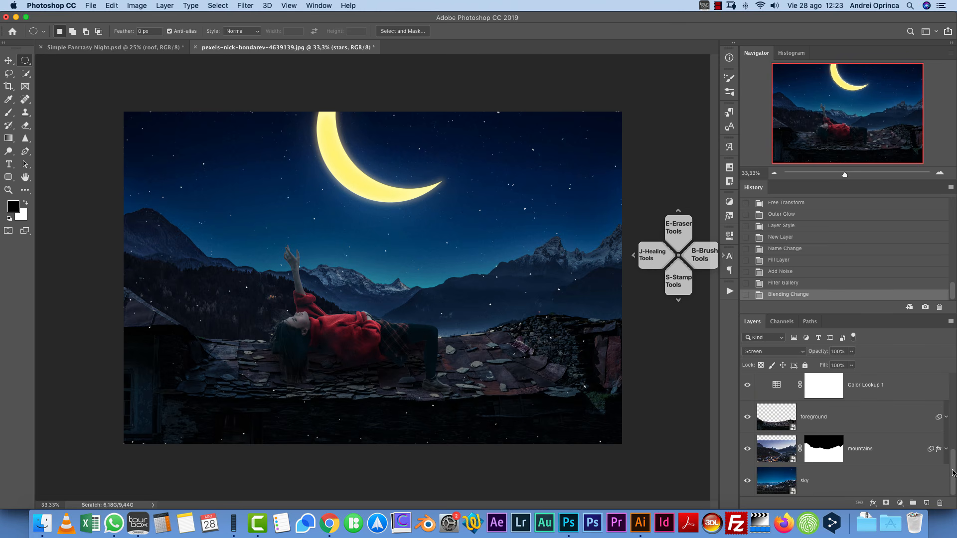
{"action": "left_click", "coordinate": [832, 455]}
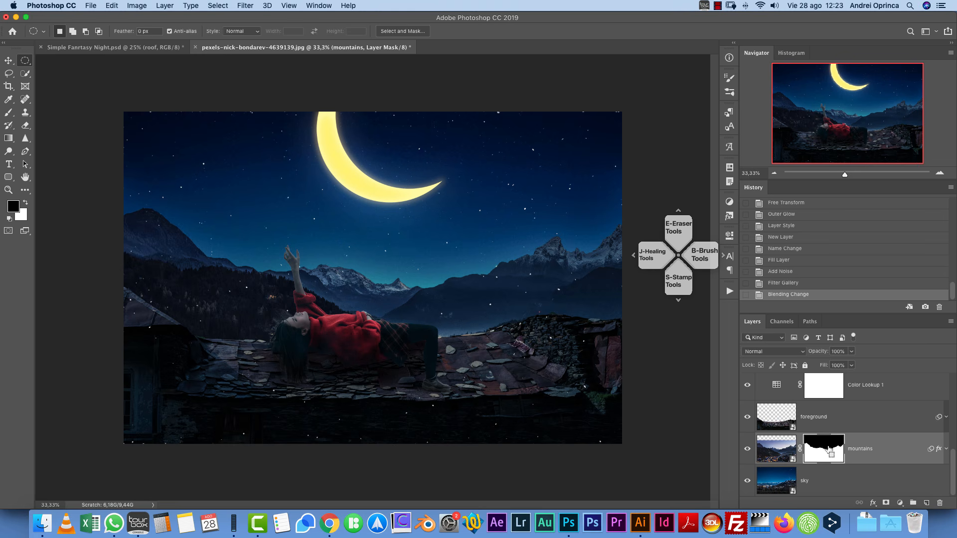
{"action": "left_click", "coordinate": [828, 451], "text": "super"}
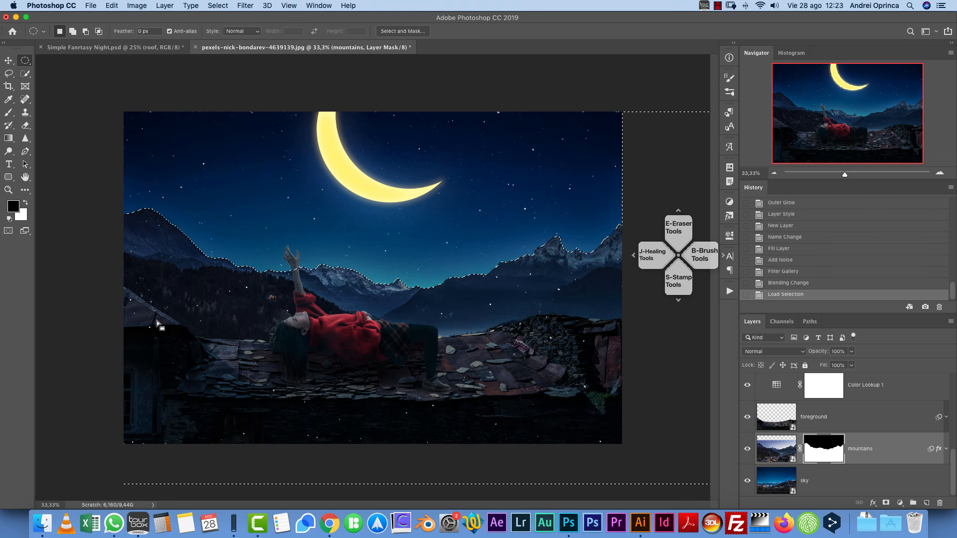
{"action": "left_click_drag", "start_coordinate": [952, 463], "coordinate": [951, 437]}
{"action": "left_click", "coordinate": [875, 418]}
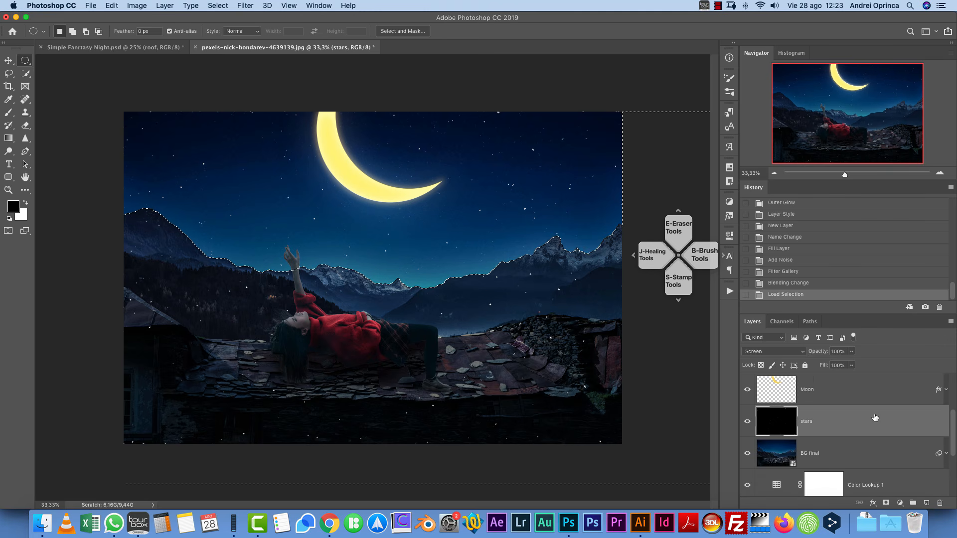
{"action": "left_click", "coordinate": [885, 502]}
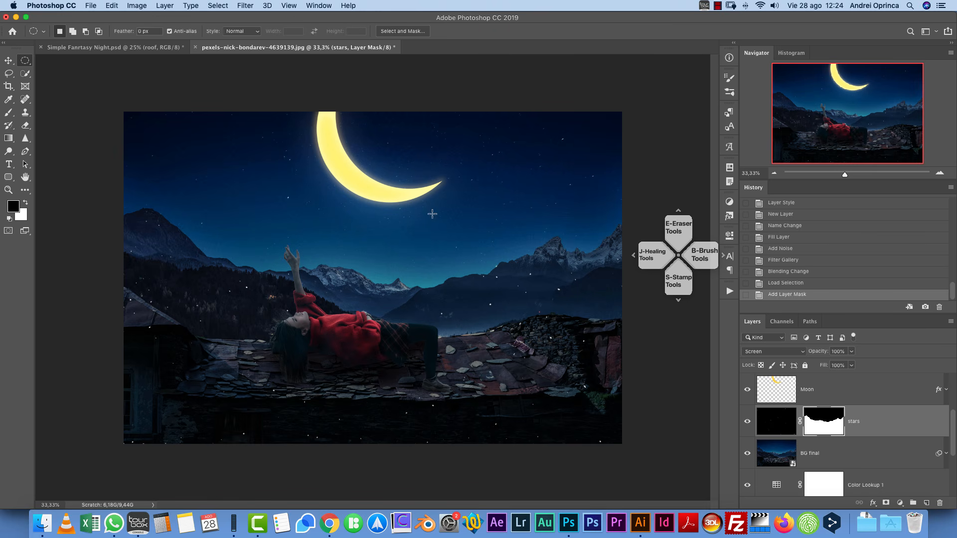
{"action": "key", "text": "super+i"}
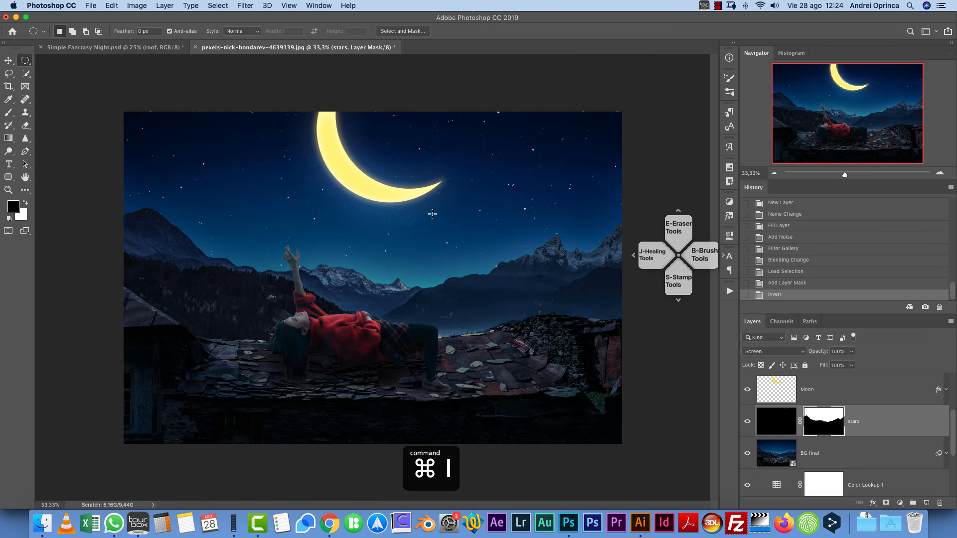
- Unlink the stars layer from its mask and scale the star image down to roughly the upper-left quarter of the canvas
{"action": "key", "text": "super+1"}
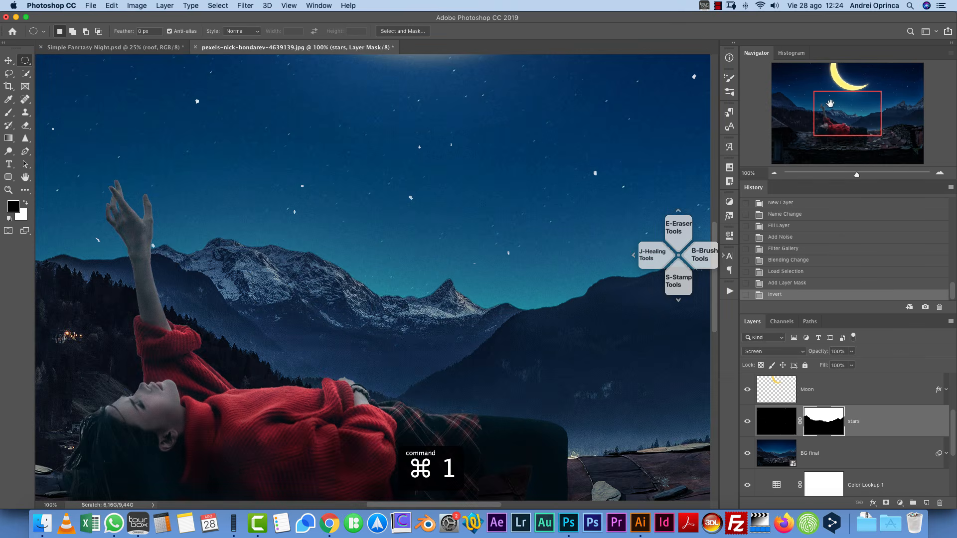
{"action": "left_click_drag", "start_coordinate": [836, 115], "coordinate": [805, 84]}
{"action": "left_click_drag", "start_coordinate": [506, 274], "coordinate": [633, 376]}
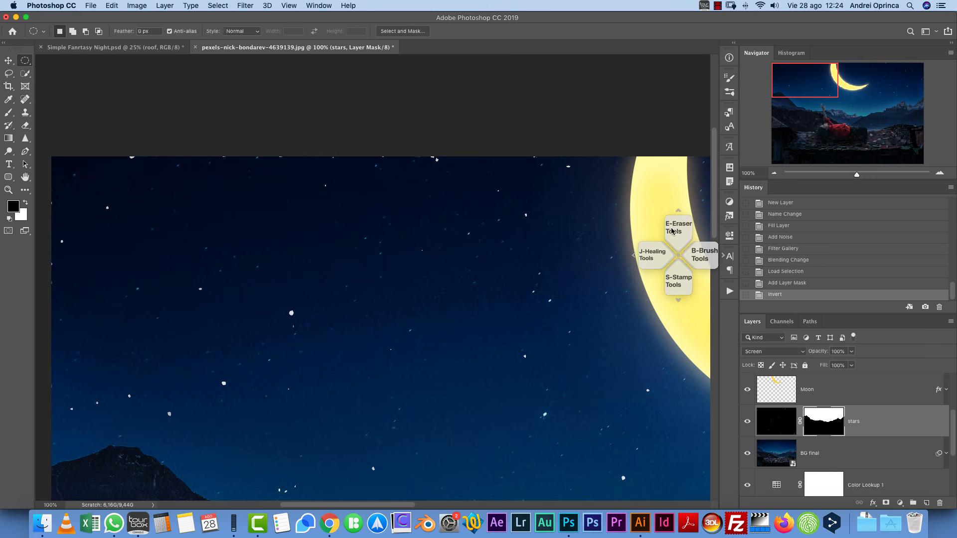
{"action": "left_click", "coordinate": [772, 174]}
{"action": "left_click", "coordinate": [773, 173]}
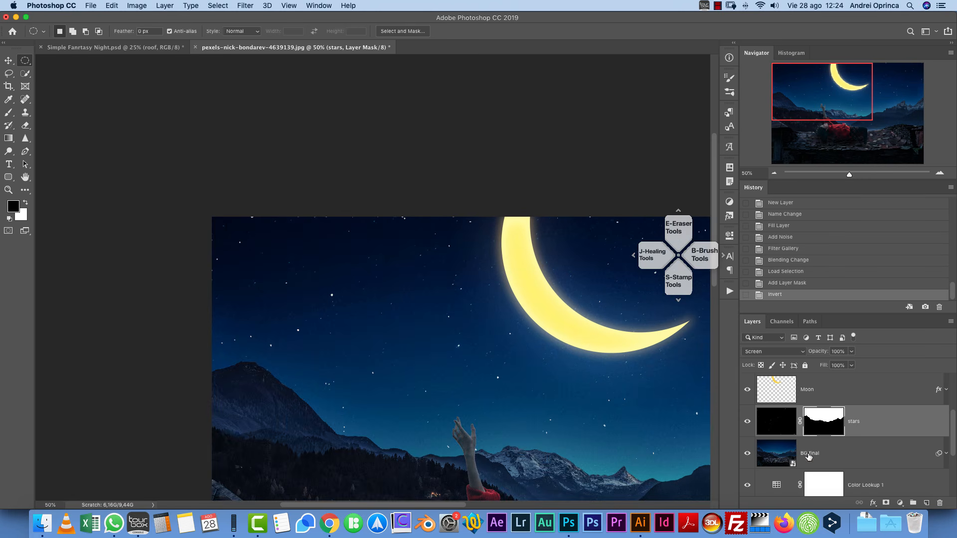
{"action": "left_click", "coordinate": [801, 423]}
{"action": "left_click", "coordinate": [781, 421]}
{"action": "left_click", "coordinate": [774, 173]}
{"action": "key", "text": "super+t"}
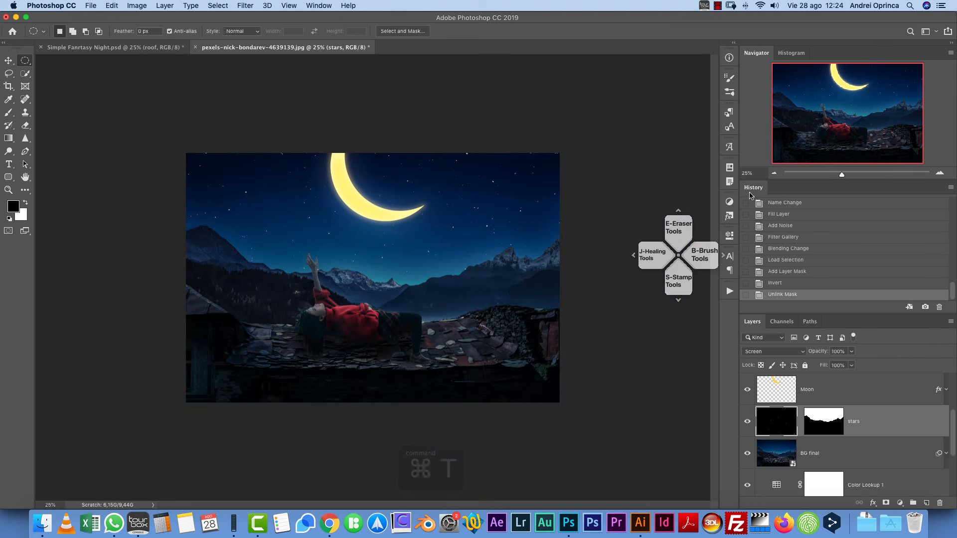
{"action": "left_click_drag", "start_coordinate": [560, 404], "coordinate": [397, 291]}
{"action": "key", "text": "Return"}
- Duplicate the stars layer and move the copy's star image across to cover the right half of the sky
{"action": "key", "text": "super+j"}
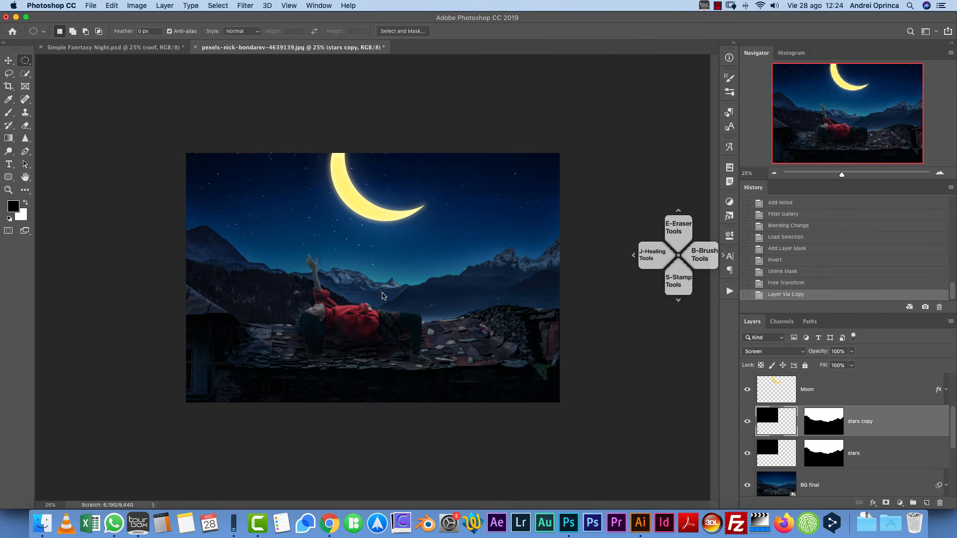
{"action": "key", "text": "v"}
{"action": "left_click_drag", "start_coordinate": [340, 244], "coordinate": [533, 241]}
- Merge the stars and stars copy layers into a single layer
{"action": "key", "text": "super+1"}
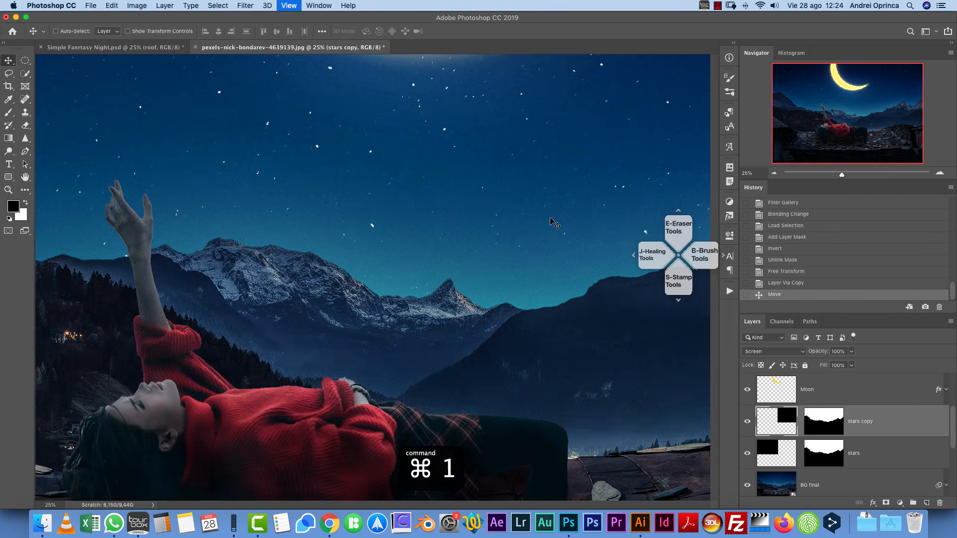
{"action": "left_click_drag", "start_coordinate": [836, 98], "coordinate": [816, 70]}
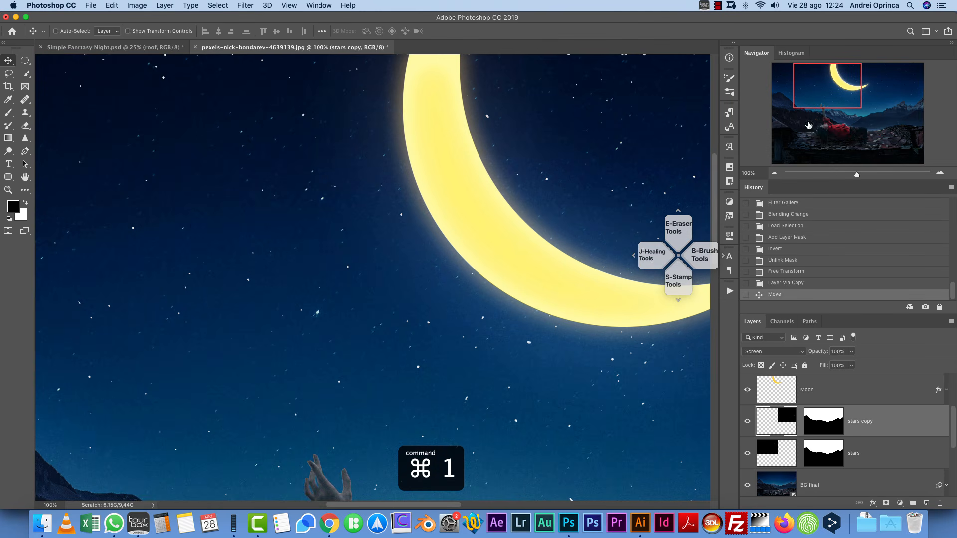
{"action": "left_click", "coordinate": [888, 455], "text": "super"}
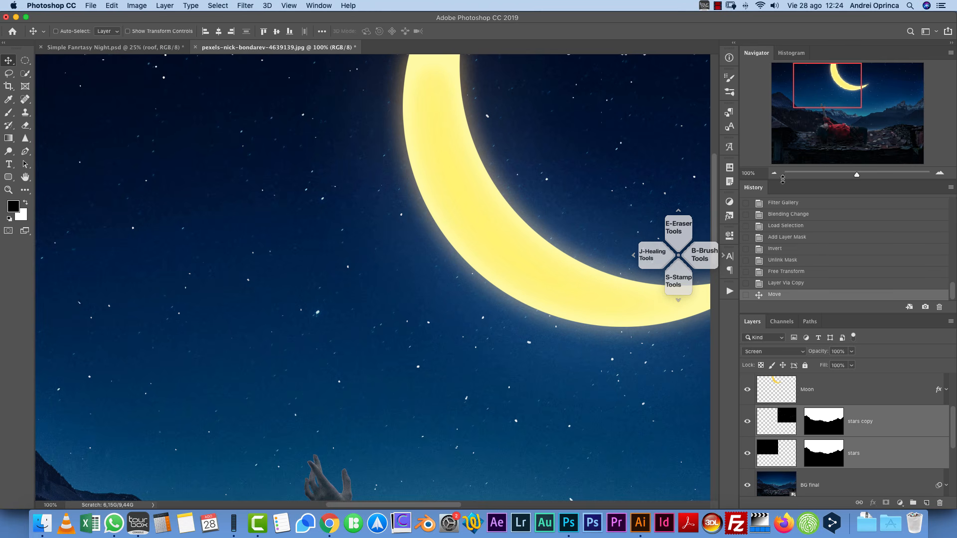
{"action": "left_click", "coordinate": [773, 173]}
{"action": "left_click", "coordinate": [773, 173]}
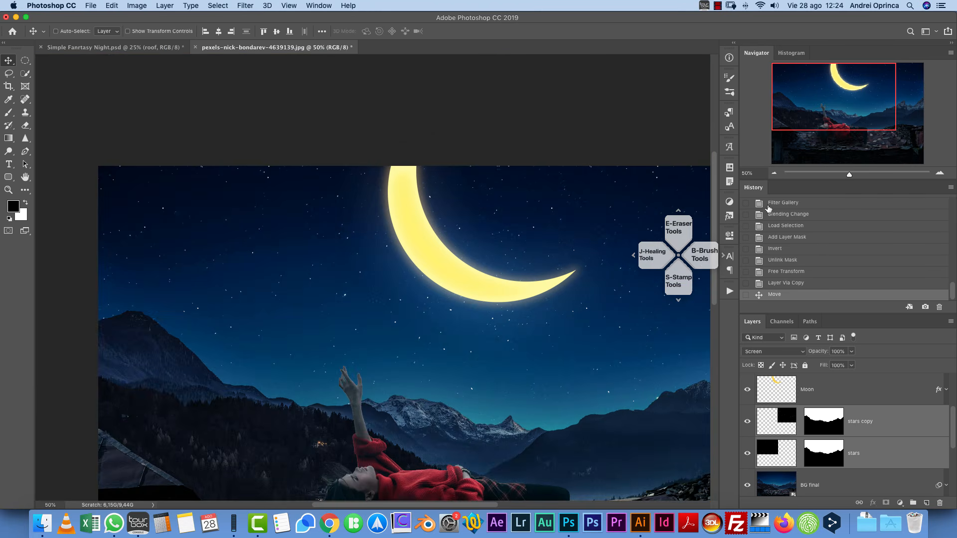
{"action": "key", "text": "super+e"}
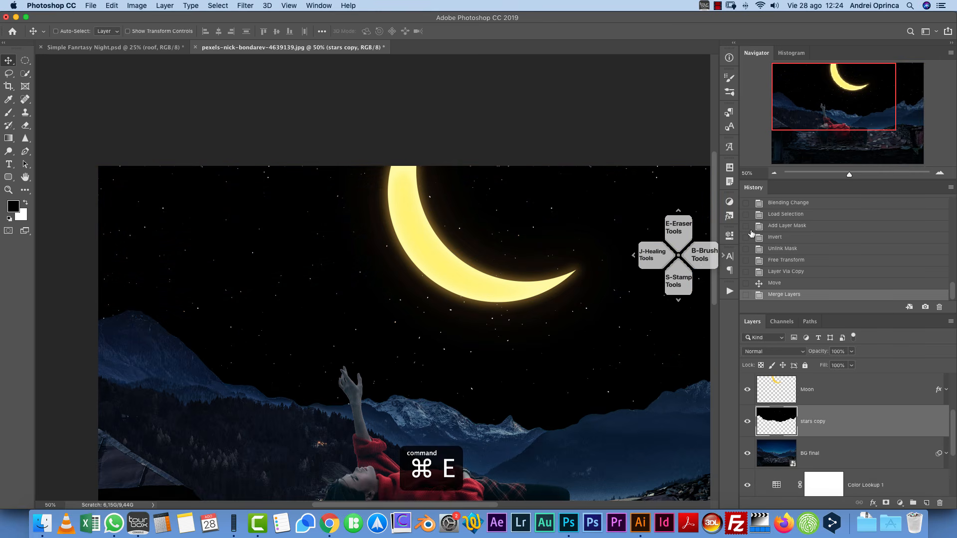
- Set the merged stars layer's blending mode to Screen and toggle its visibility to compare the sky
{"action": "left_click", "coordinate": [777, 352]}
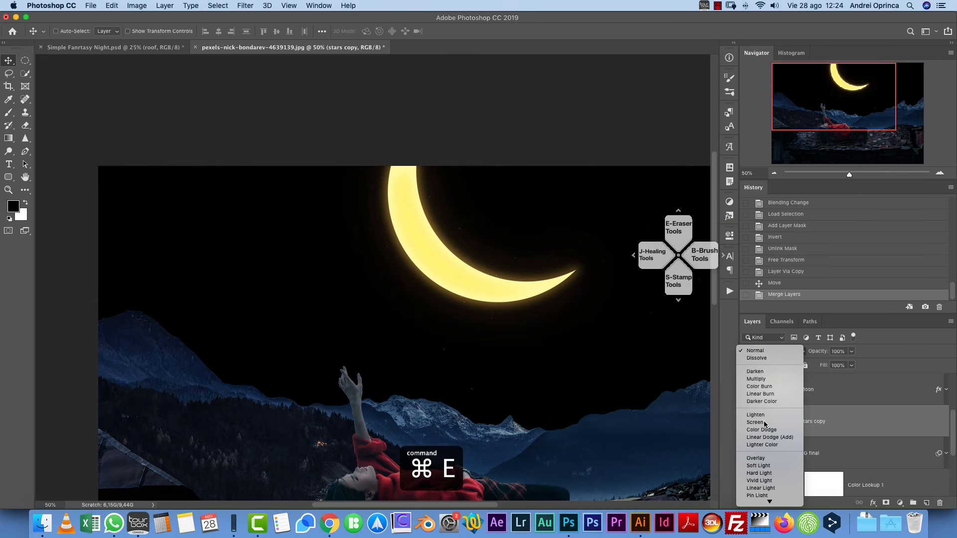
{"action": "left_click", "coordinate": [761, 425]}
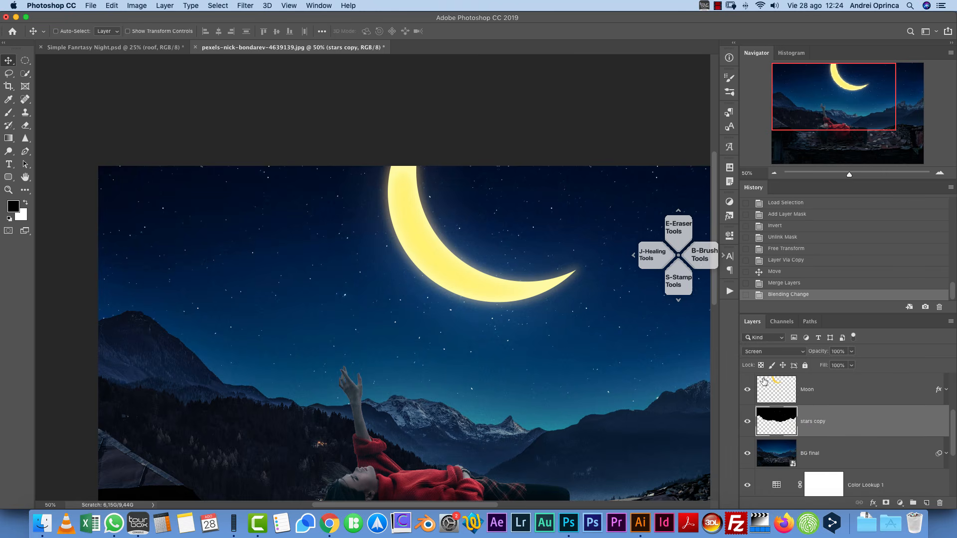
{"action": "left_click", "coordinate": [747, 422]}
{"action": "left_click", "coordinate": [747, 422]}
{"action": "left_click_drag", "start_coordinate": [834, 105], "coordinate": [843, 113]}
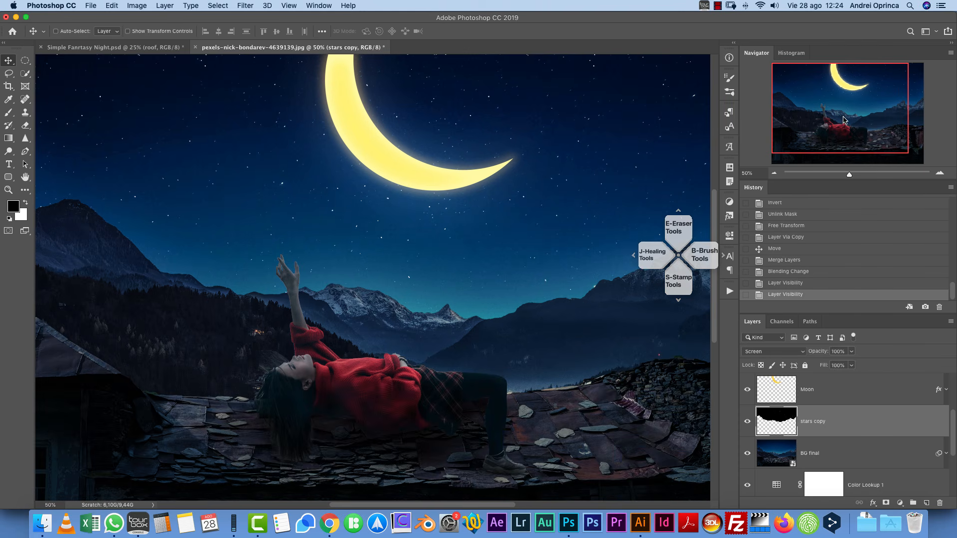
{"action": "left_click", "coordinate": [776, 173]}
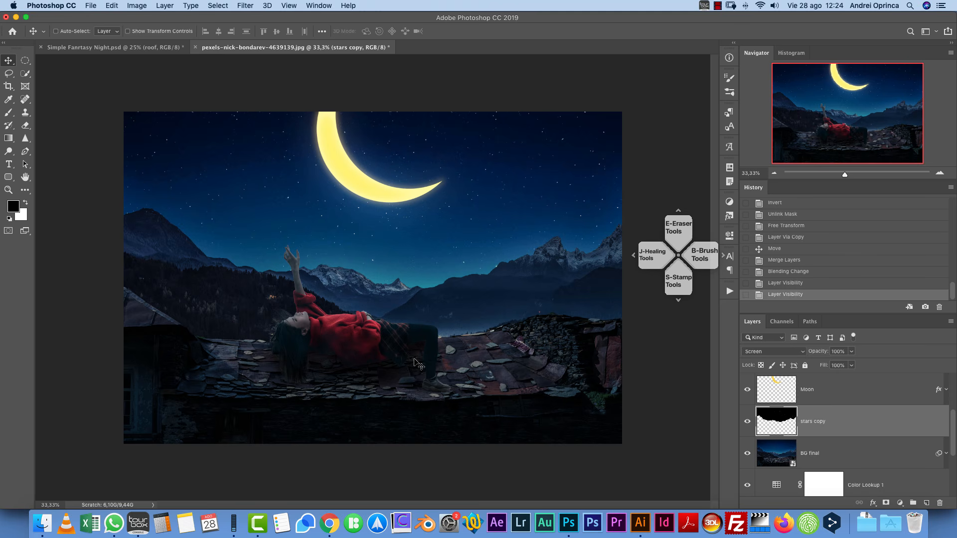
{"action": "left_click_drag", "start_coordinate": [678, 240], "coordinate": [669, 183]}
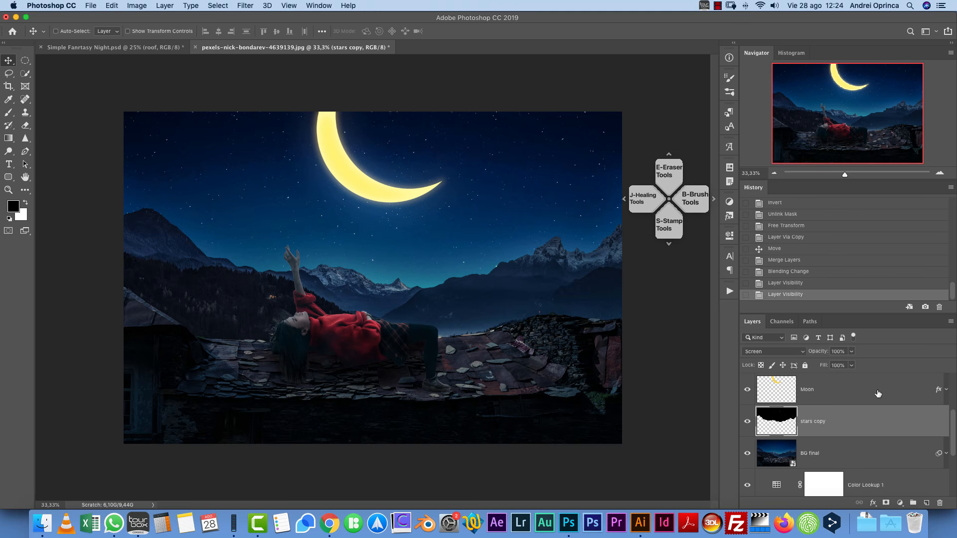
- Create a new empty layer above the top shadow layer
{"action": "left_click", "coordinate": [887, 401]}
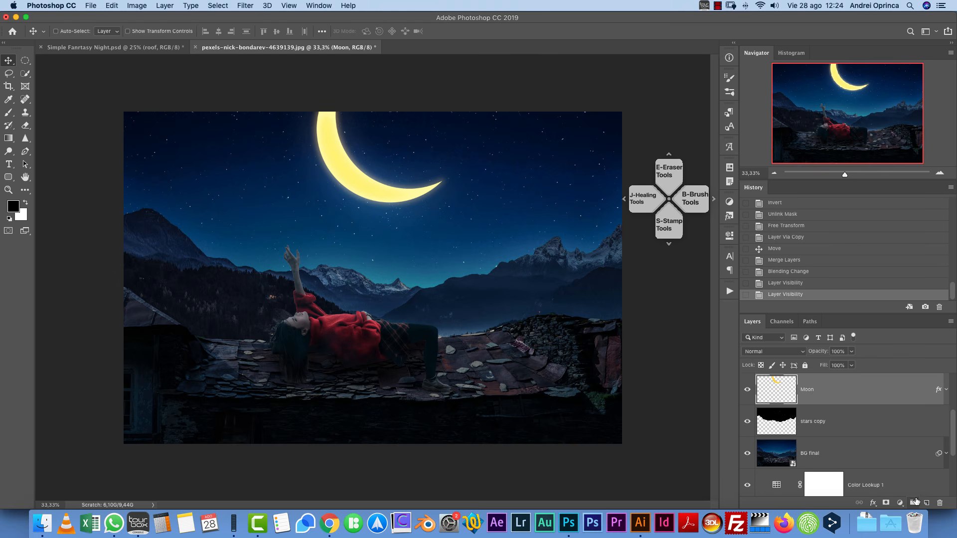
{"action": "left_click_drag", "start_coordinate": [953, 422], "coordinate": [953, 387]}
{"action": "left_click", "coordinate": [915, 395]}
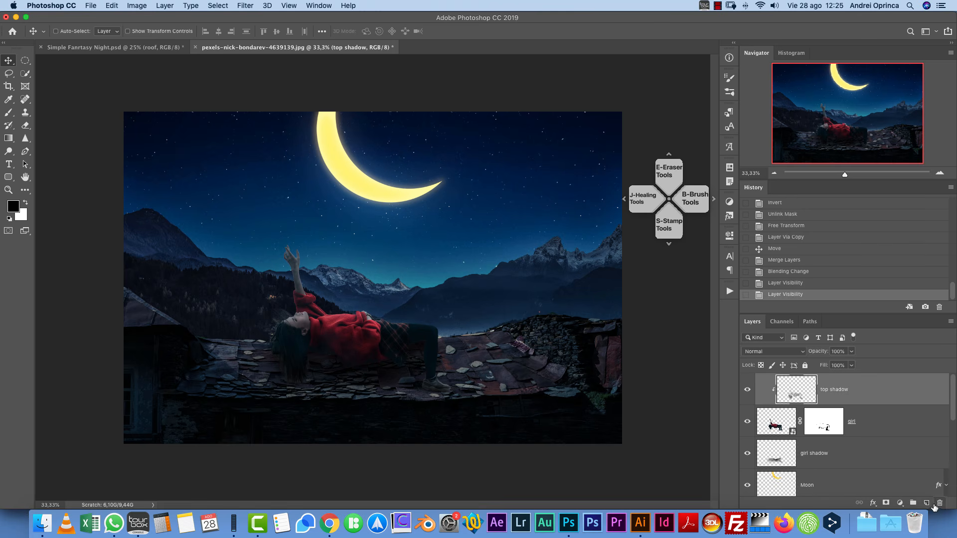
{"action": "left_click", "coordinate": [925, 501]}
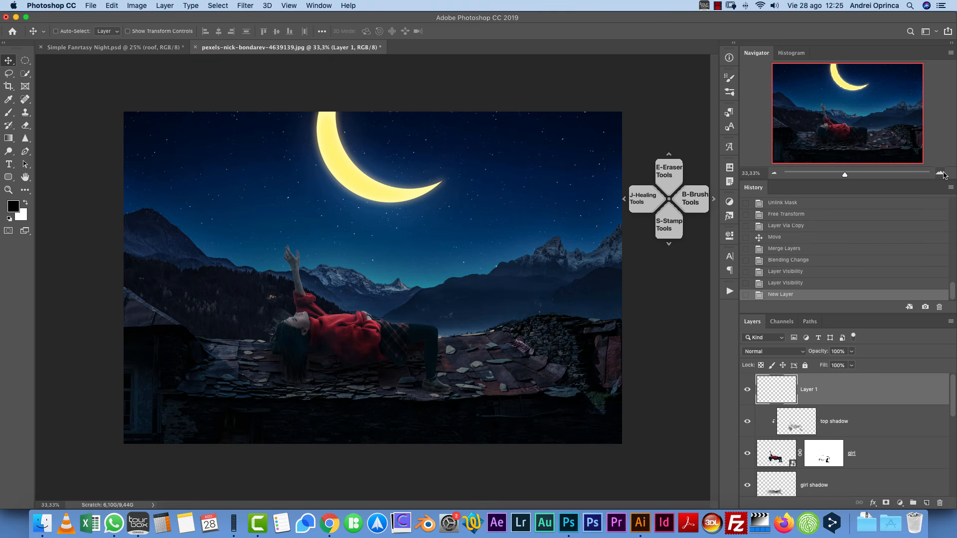
{"action": "left_click", "coordinate": [939, 173]}
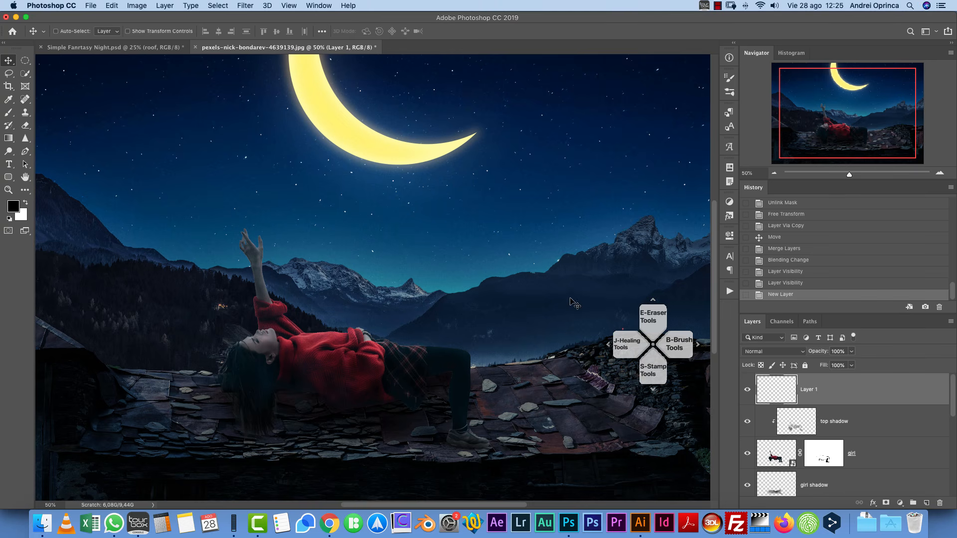
- Choose the Brush tool and set its opacity and flow to 100%
{"action": "key", "text": "b"}
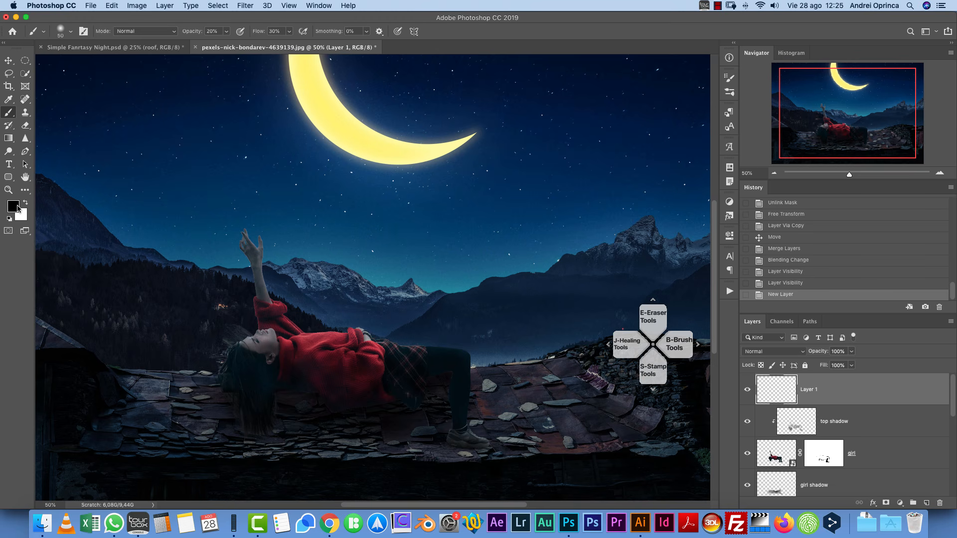
{"action": "left_click", "coordinate": [225, 32]}
{"action": "mouse_move", "coordinate": [228, 46]}
{"action": "left_mouse_down"}
{"action": "mouse_move", "coordinate": [286, 36]}
{"action": "mouse_move", "coordinate": [339, 45]}
{"action": "left_mouse_up"}
{"action": "left_click", "coordinate": [290, 32]}
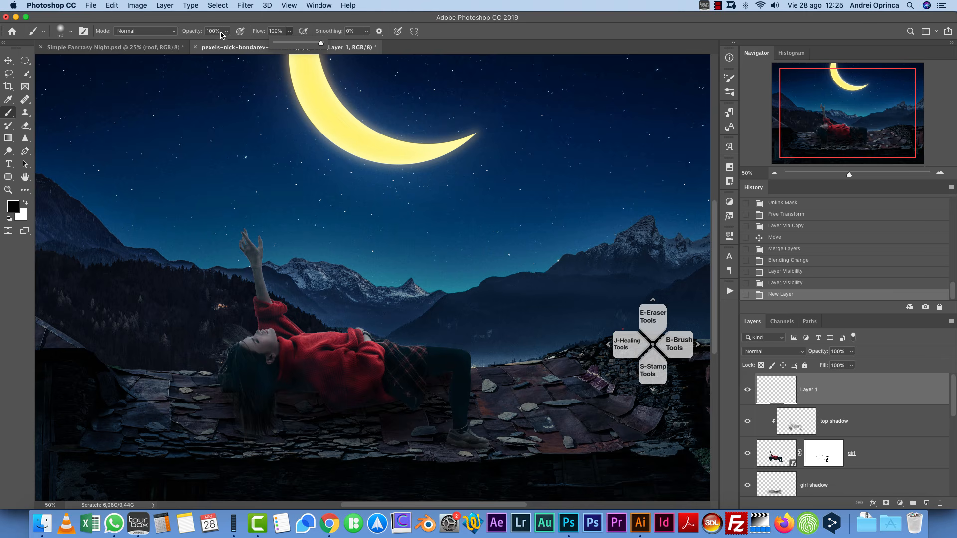
- Set the foreground color to a bright green with hue 90°, saturation 72% and brightness 91%
{"action": "left_click", "coordinate": [15, 206]}
{"action": "left_click_drag", "start_coordinate": [592, 306], "coordinate": [592, 288]}
{"action": "left_click", "coordinate": [539, 198]}
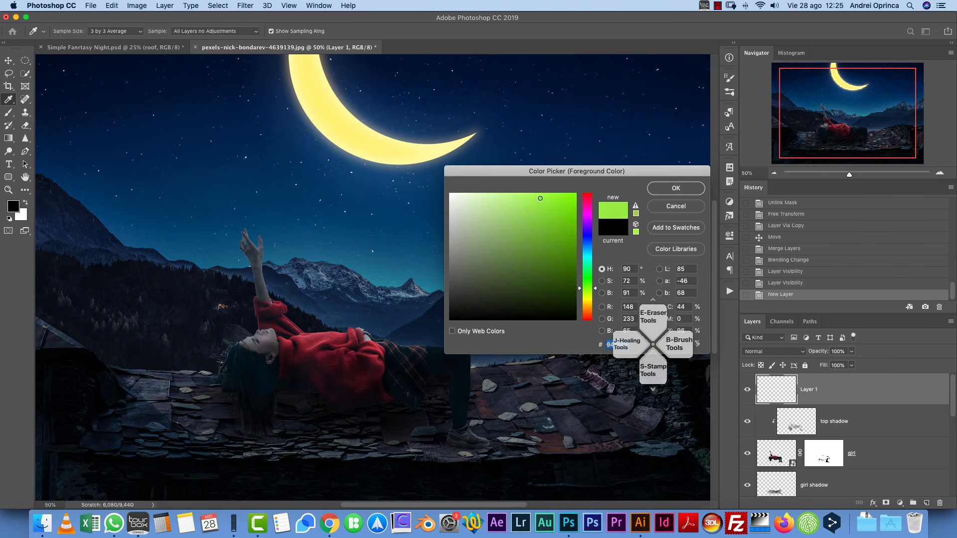
{"action": "left_click", "coordinate": [676, 189]}
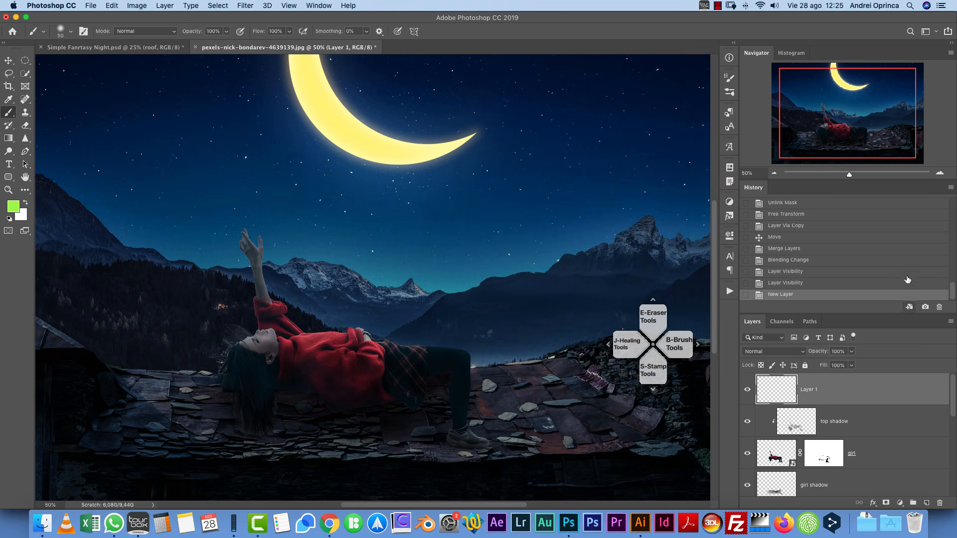
- Turn off the brush's Transfer option and configure the round 50 px tip with 100% hardness and 182% spacing
{"action": "left_click", "coordinate": [729, 79]}
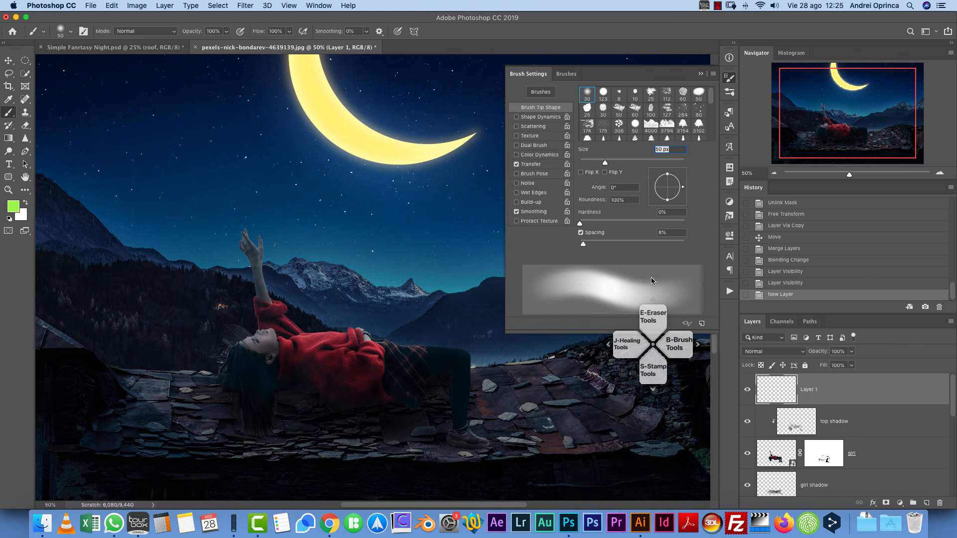
{"action": "left_click", "coordinate": [315, 6]}
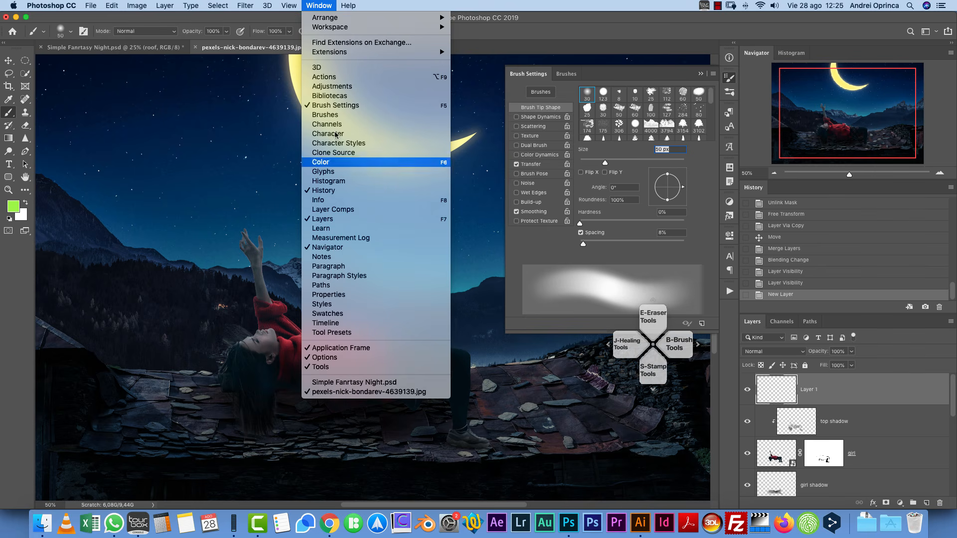
{"action": "left_click", "coordinate": [667, 78]}
{"action": "left_click_drag", "start_coordinate": [653, 320], "coordinate": [662, 418]}
{"action": "left_click", "coordinate": [516, 163]}
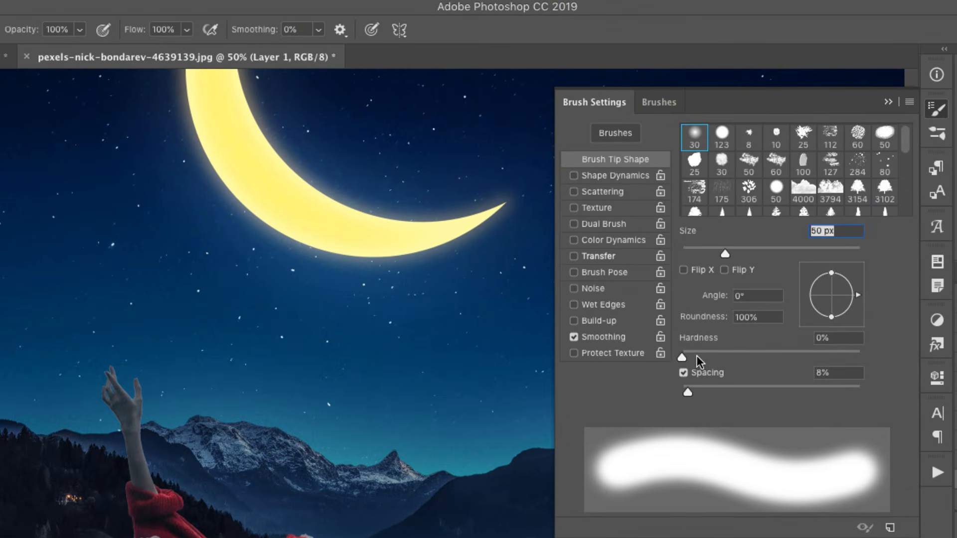
{"action": "left_click_drag", "start_coordinate": [683, 355], "coordinate": [941, 359]}
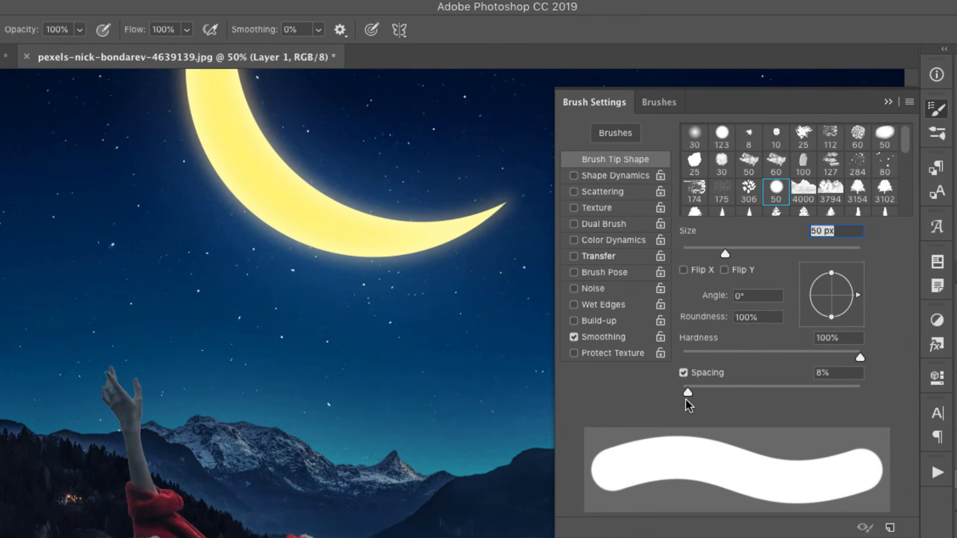
{"action": "left_click_drag", "start_coordinate": [687, 394], "coordinate": [806, 394]}
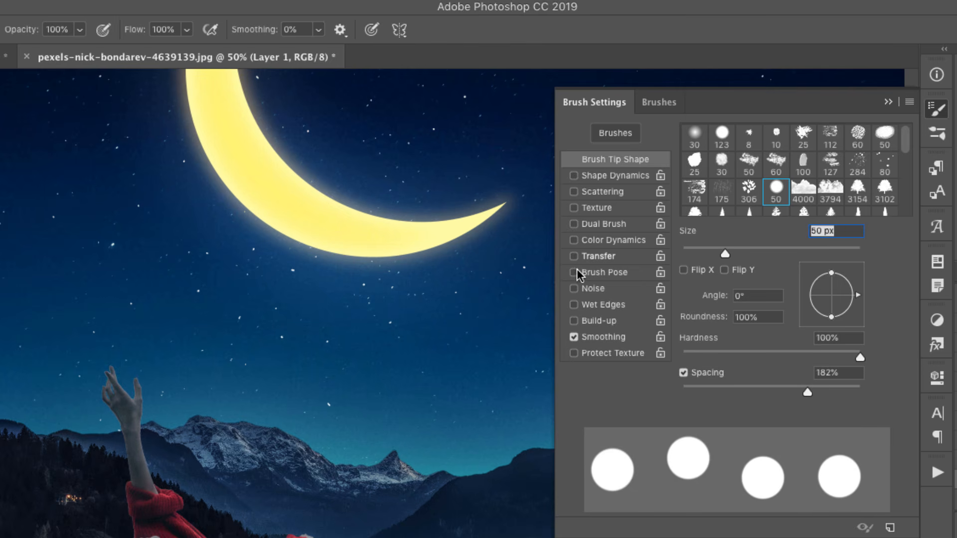
- Enable Dual Brush with the textured 50 px tip at size 190 px, spacing 87%, count 3 and Multiply mode
{"action": "left_click", "coordinate": [609, 224]}
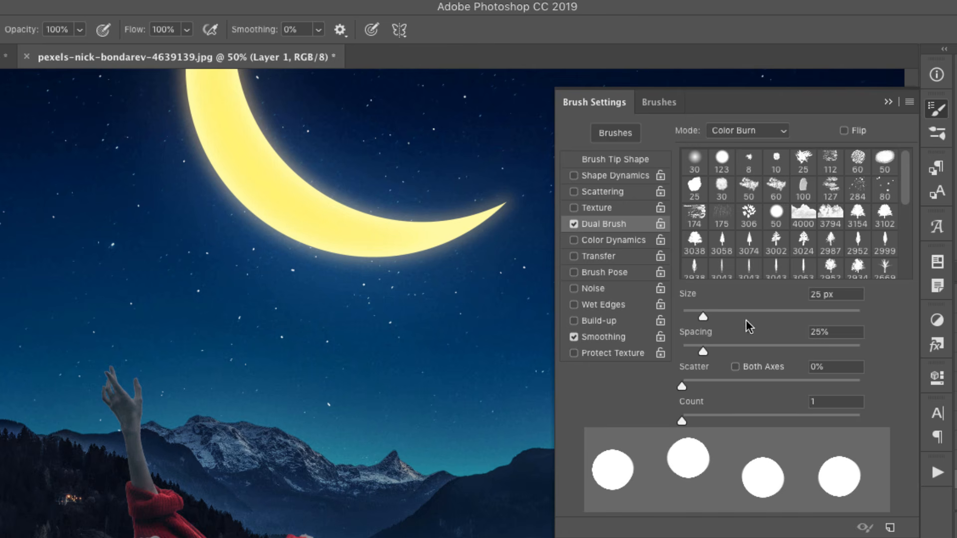
{"action": "mouse_move", "coordinate": [904, 179]}
{"action": "left_mouse_down"}
{"action": "mouse_move", "coordinate": [904, 216]}
{"action": "mouse_move", "coordinate": [901, 141]}
{"action": "left_mouse_up"}
{"action": "left_click", "coordinate": [745, 194]}
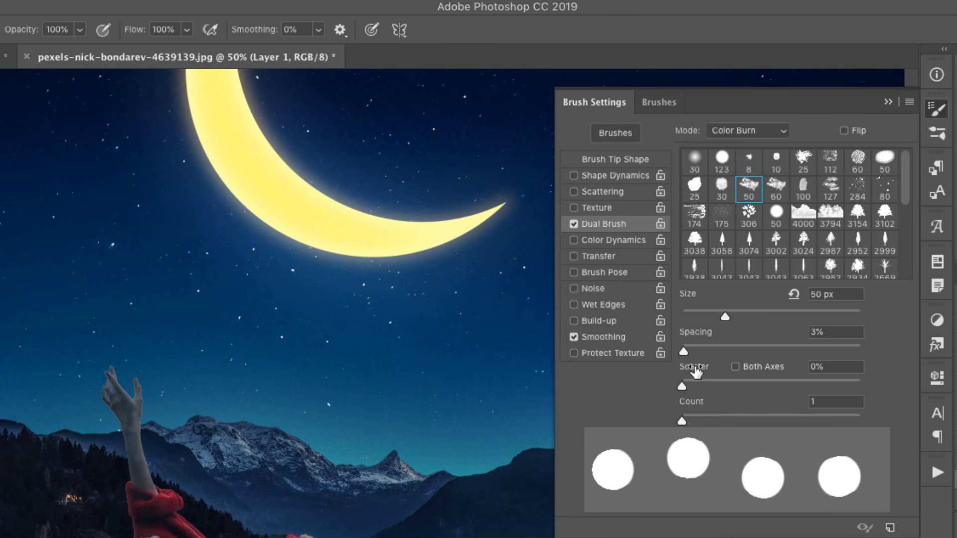
{"action": "mouse_move", "coordinate": [725, 317]}
{"action": "left_mouse_down"}
{"action": "mouse_move", "coordinate": [831, 309]}
{"action": "mouse_move", "coordinate": [812, 310]}
{"action": "left_mouse_up"}
{"action": "left_click_drag", "start_coordinate": [684, 352], "coordinate": [758, 351]}
{"action": "left_click_drag", "start_coordinate": [692, 403], "coordinate": [716, 411]}
{"action": "left_click", "coordinate": [755, 129]}
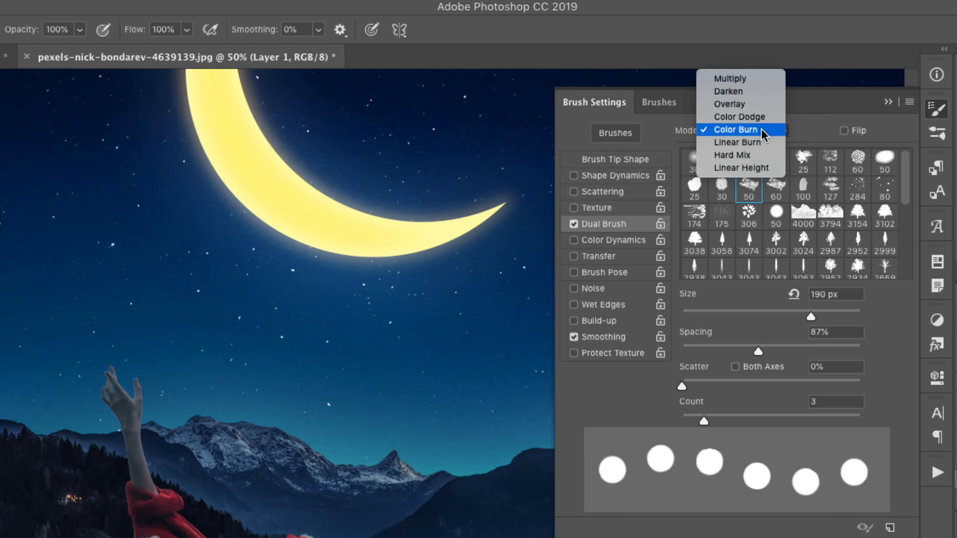
{"action": "left_click", "coordinate": [749, 78]}
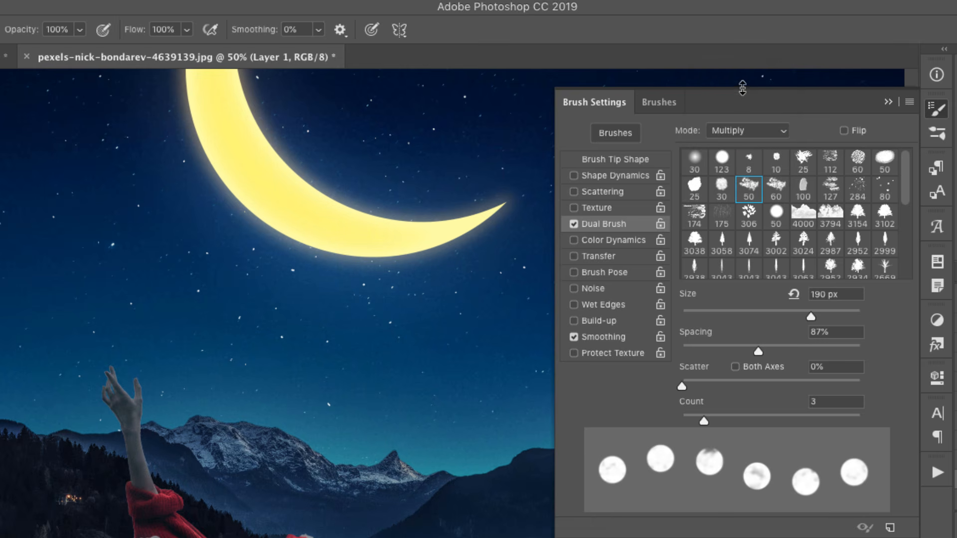
- Set the dual brush's scatter to 143%, size to 28 px and count to 1
{"action": "left_click_drag", "start_coordinate": [681, 388], "coordinate": [707, 389]}
{"action": "left_click_drag", "start_coordinate": [809, 318], "coordinate": [705, 321]}
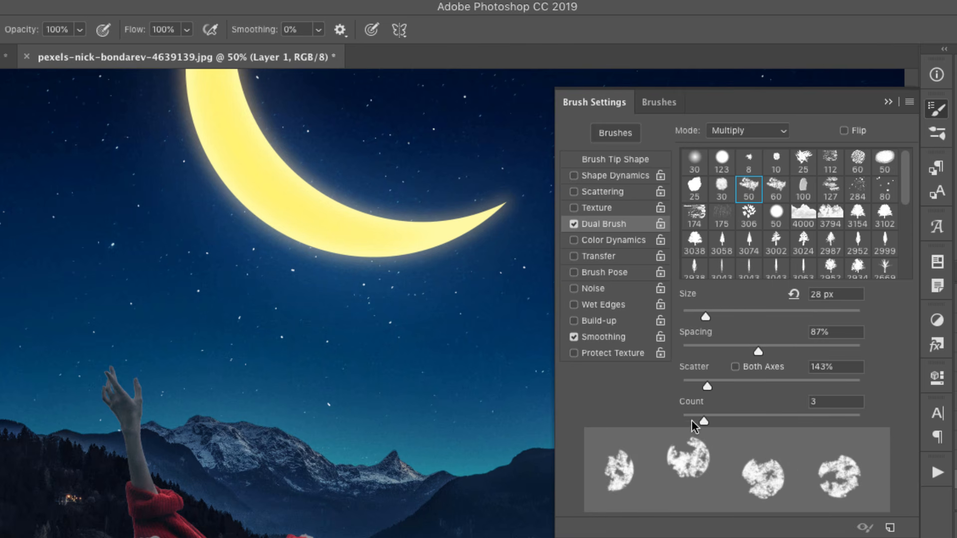
{"action": "mouse_move", "coordinate": [704, 421]}
{"action": "left_mouse_down"}
{"action": "mouse_move", "coordinate": [727, 419]}
{"action": "mouse_move", "coordinate": [687, 421]}
{"action": "left_mouse_up"}
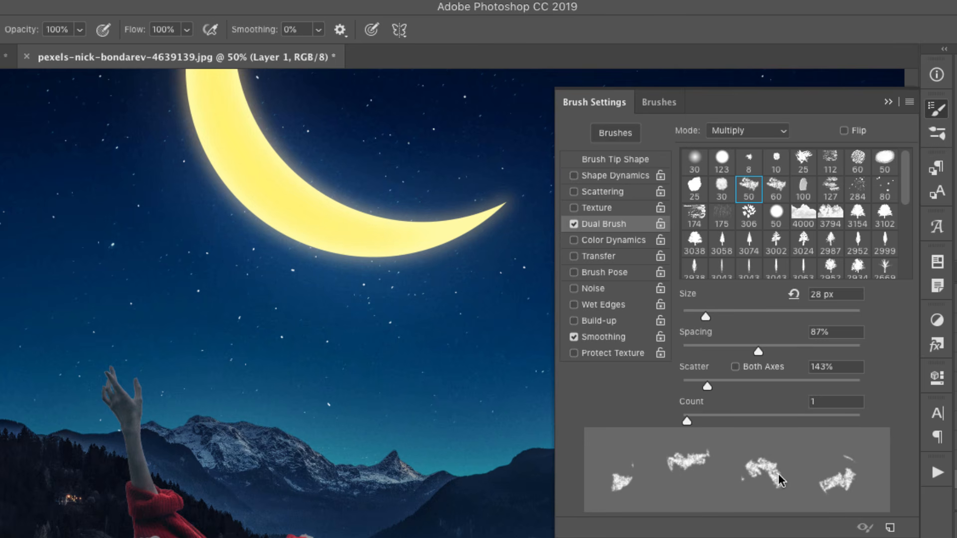
- Reduce the brush tip size to 9 px, increase its spacing and flatten the round tip into a horizontal ellipse
{"action": "left_click", "coordinate": [621, 157]}
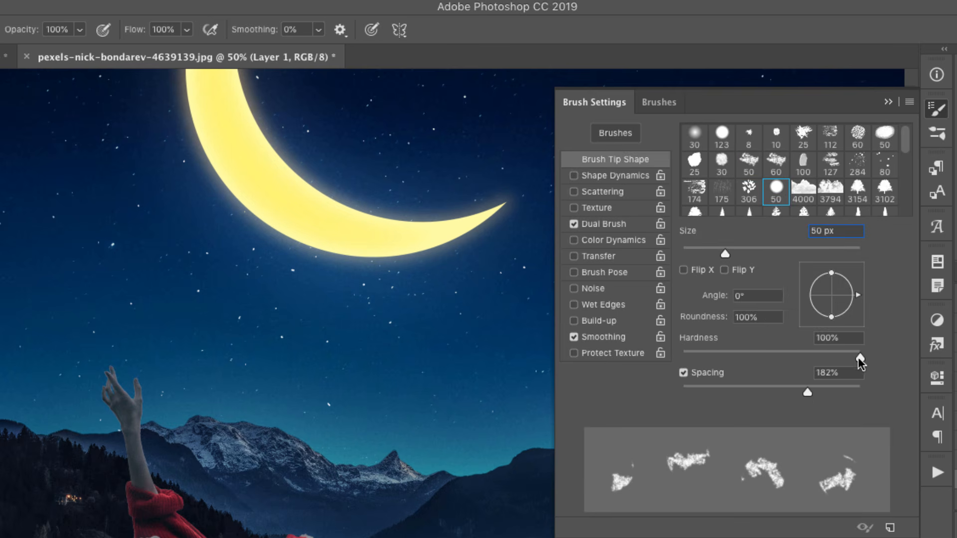
{"action": "left_click_drag", "start_coordinate": [725, 254], "coordinate": [687, 259]}
{"action": "left_click_drag", "start_coordinate": [807, 393], "coordinate": [851, 393]}
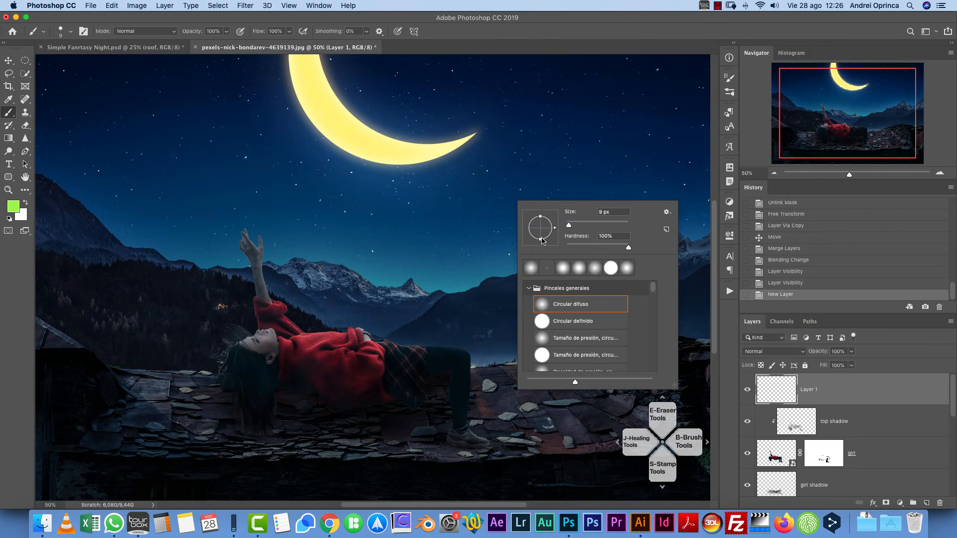
{"action": "left_click_drag", "start_coordinate": [542, 241], "coordinate": [541, 233]}
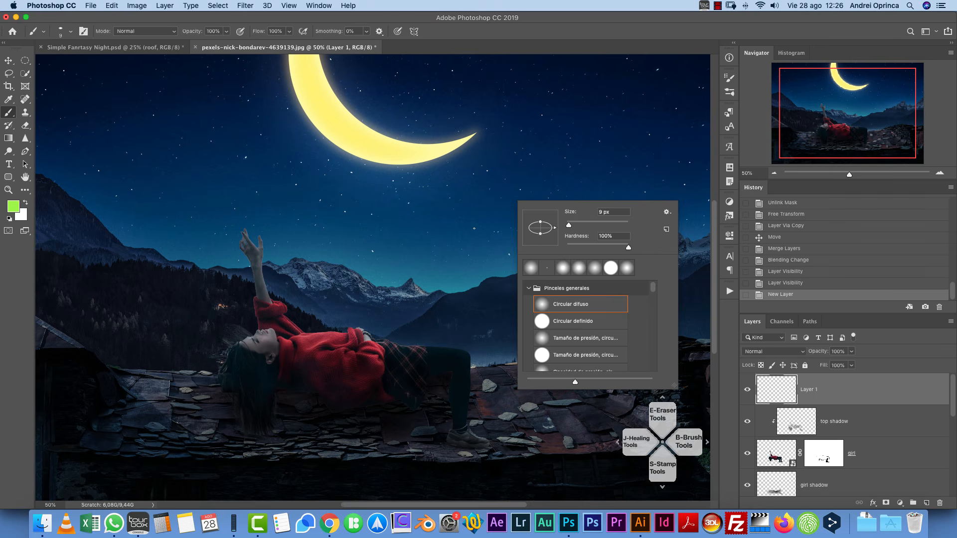
{"action": "left_click", "coordinate": [867, 389]}
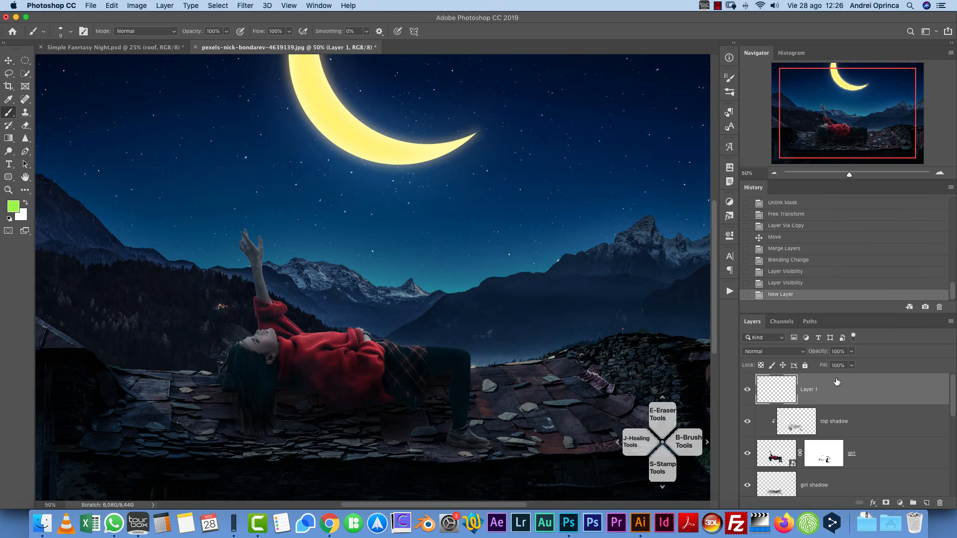
- Enable Shape Dynamics for the brush and set Size Jitter to 69%
{"action": "left_click", "coordinate": [729, 91]}
{"action": "left_click", "coordinate": [729, 78]}
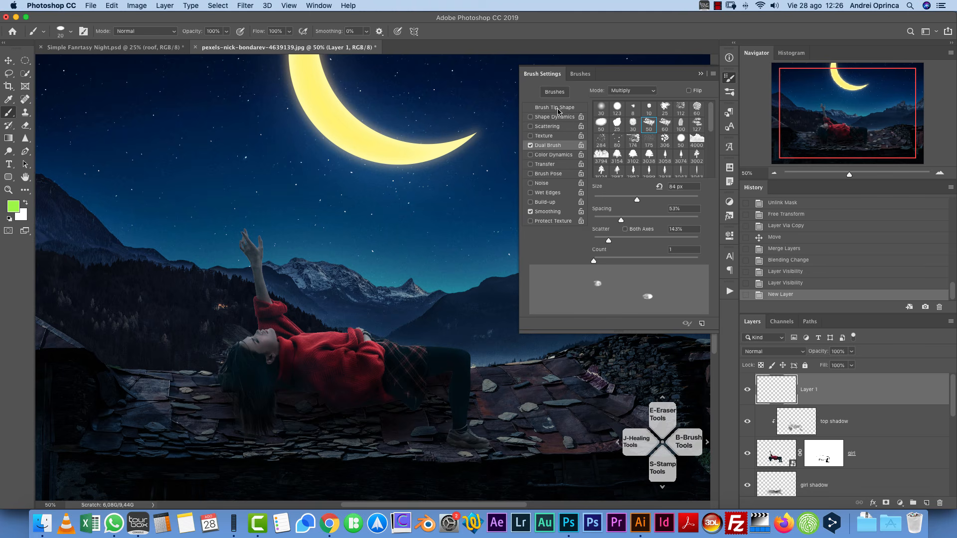
{"action": "left_click", "coordinate": [552, 118]}
{"action": "left_click_drag", "start_coordinate": [593, 109], "coordinate": [667, 111]}
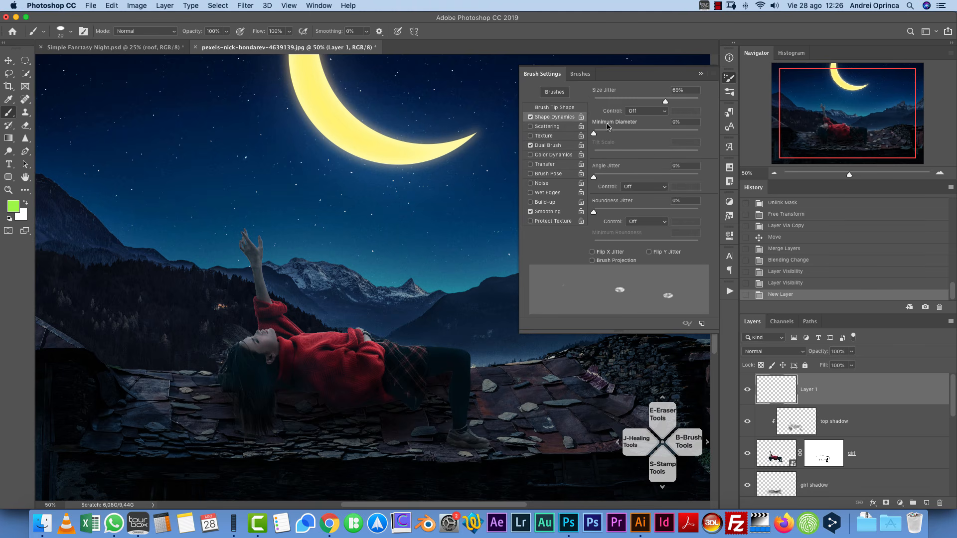
- Enable Scattering at 657% for the brush, and set the dual brush's size to 41 px and scatter to 62%
{"action": "left_click", "coordinate": [562, 127]}
{"action": "left_click_drag", "start_coordinate": [595, 100], "coordinate": [666, 103]}
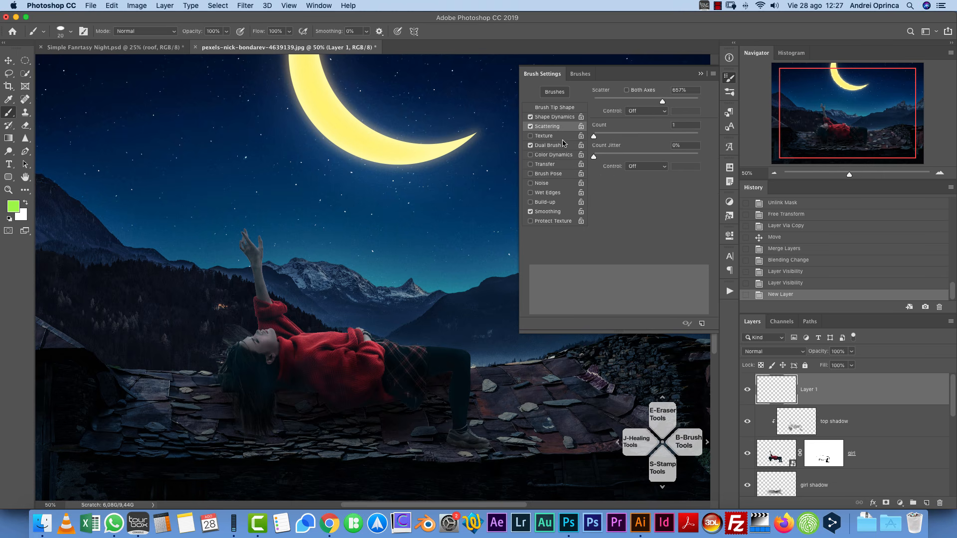
{"action": "left_click", "coordinate": [529, 147]}
{"action": "left_click", "coordinate": [548, 146]}
{"action": "mouse_move", "coordinate": [635, 200]}
{"action": "left_mouse_down"}
{"action": "mouse_move", "coordinate": [606, 203]}
{"action": "mouse_move", "coordinate": [614, 201]}
{"action": "mouse_move", "coordinate": [598, 222]}
{"action": "mouse_move", "coordinate": [602, 240]}
{"action": "left_mouse_up"}
{"action": "left_click_drag", "start_coordinate": [605, 241], "coordinate": [600, 242]}
{"action": "left_click", "coordinate": [701, 73]}
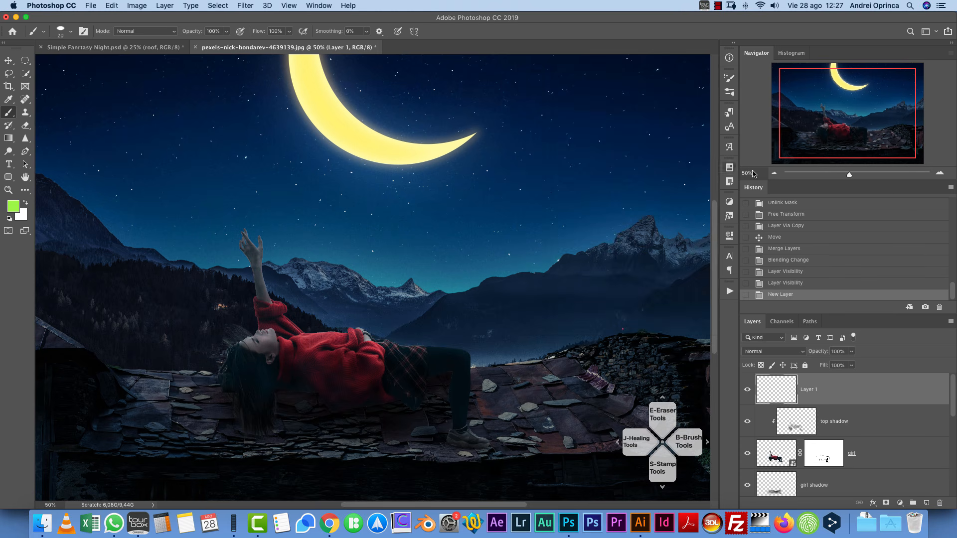
- Paint a single green particle in the sky beside the girl's raised hand
{"action": "key", "text": "super+1"}
{"action": "key", "text": "super+1"}
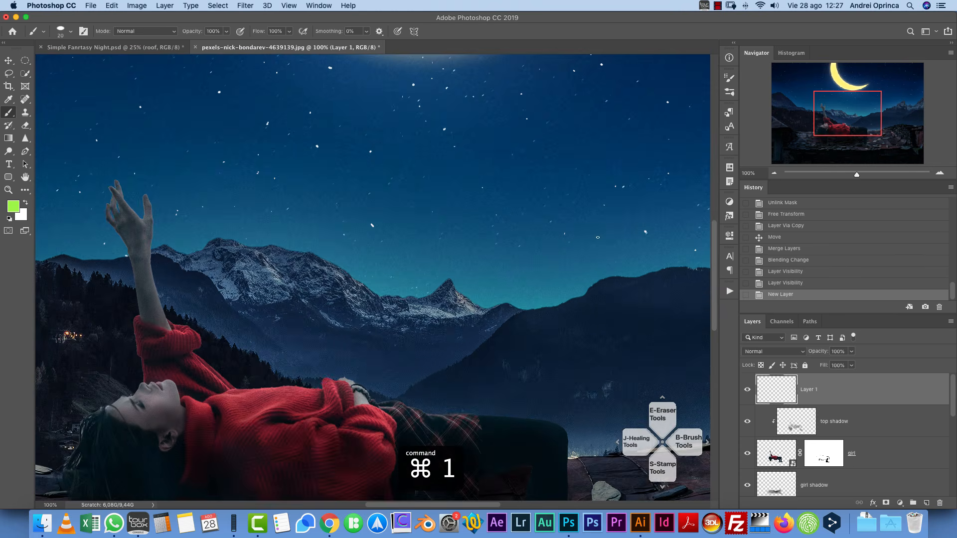
{"action": "left_click_drag", "start_coordinate": [530, 245], "coordinate": [659, 229]}
{"action": "left_click", "coordinate": [384, 165]}
{"action": "left_click", "coordinate": [472, 285]}
{"action": "left_click", "coordinate": [207, 342]}
{"action": "left_click", "coordinate": [208, 258]}
{"action": "key", "text": "super+z"}
{"action": "key", "text": "super+z"}
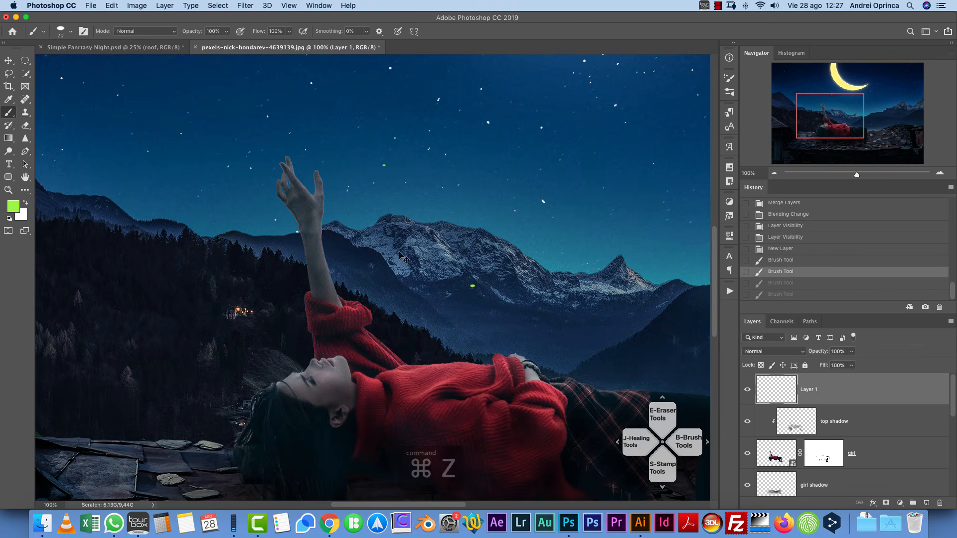
{"action": "key", "text": "super+z"}
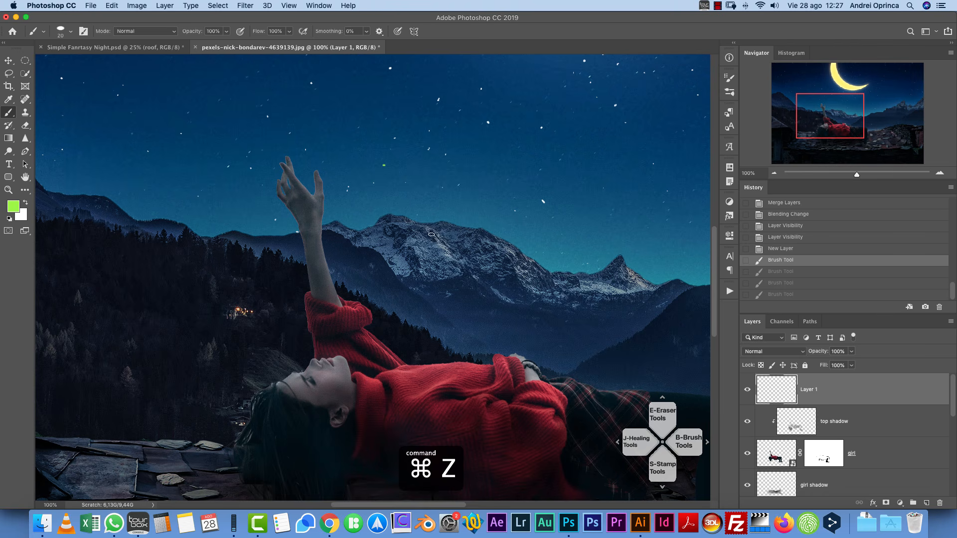
- Lower the brush's Size Jitter and raise its Angle Jitter strongly in Shape Dynamics
{"action": "left_click", "coordinate": [730, 78]}
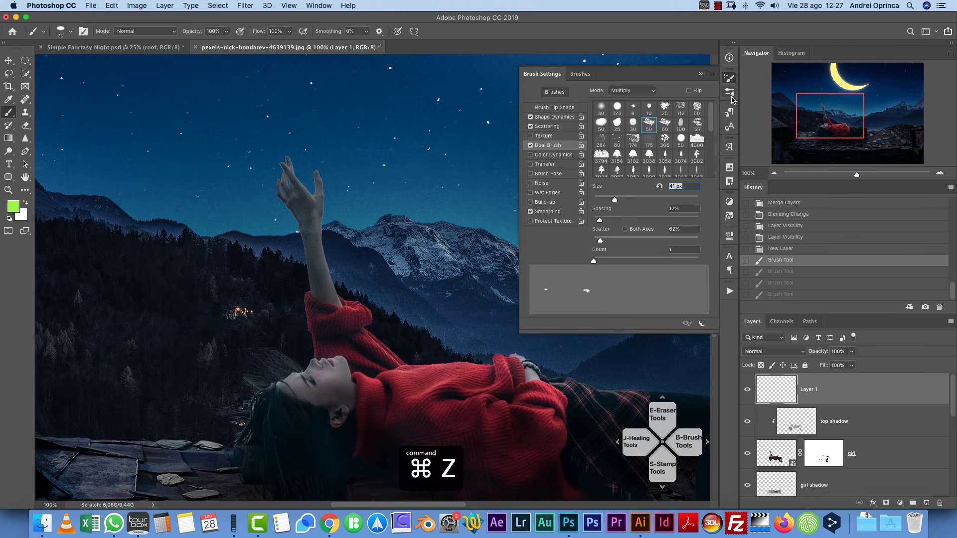
{"action": "left_click", "coordinate": [530, 145]}
{"action": "left_click", "coordinate": [530, 145]}
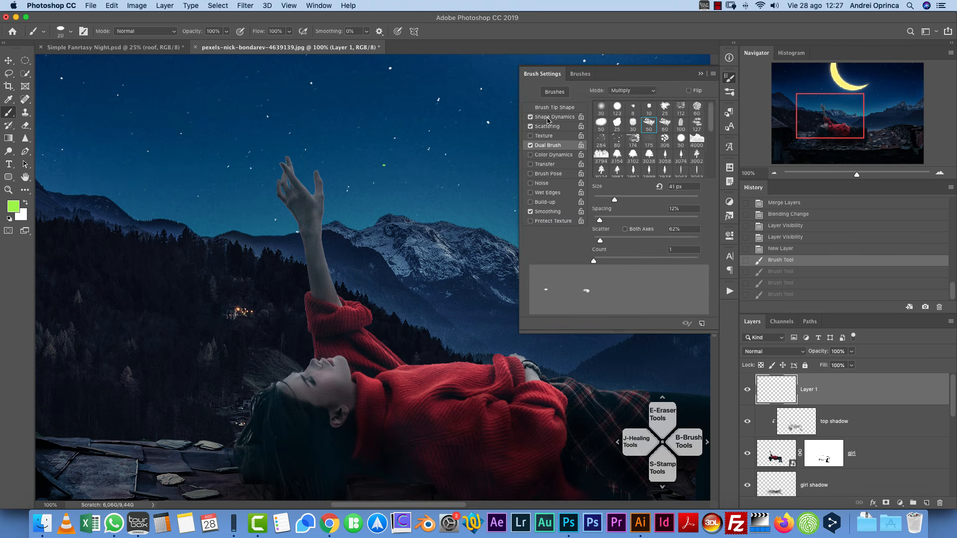
{"action": "left_click", "coordinate": [549, 117]}
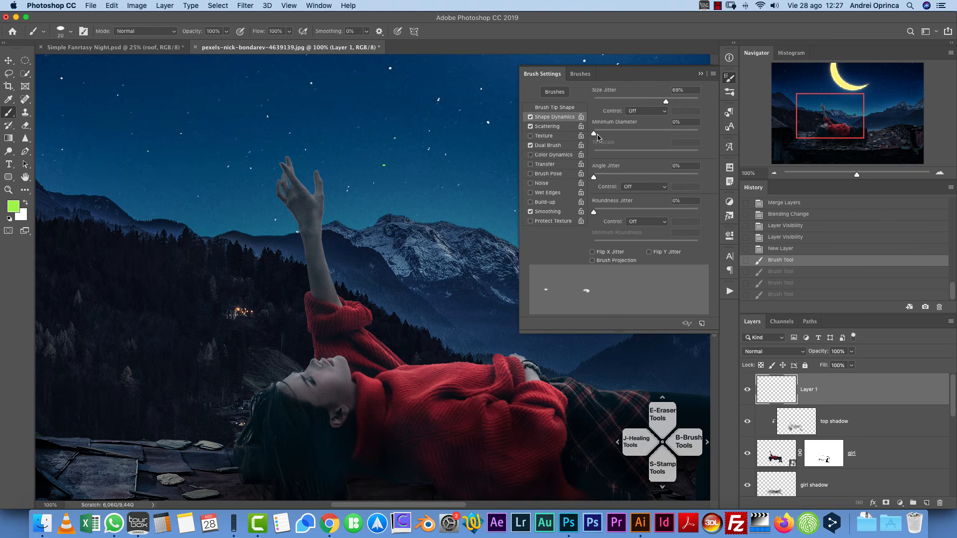
{"action": "mouse_move", "coordinate": [653, 101]}
{"action": "left_mouse_down"}
{"action": "mouse_move", "coordinate": [627, 102]}
{"action": "mouse_move", "coordinate": [638, 101]}
{"action": "left_mouse_up"}
{"action": "left_click_drag", "start_coordinate": [594, 181], "coordinate": [688, 177]}
{"action": "left_click", "coordinate": [701, 74]}
- Paint green particles near the raised arm, over the mountains and on the roof below the girl's hair
{"action": "left_click", "coordinate": [252, 236]}
{"action": "left_click", "coordinate": [521, 244]}
{"action": "left_click", "coordinate": [601, 308]}
{"action": "scroll", "coordinate": [449, 417], "scroll_direction": "down", "scroll_amount": 5}
{"action": "left_click", "coordinate": [353, 394]}
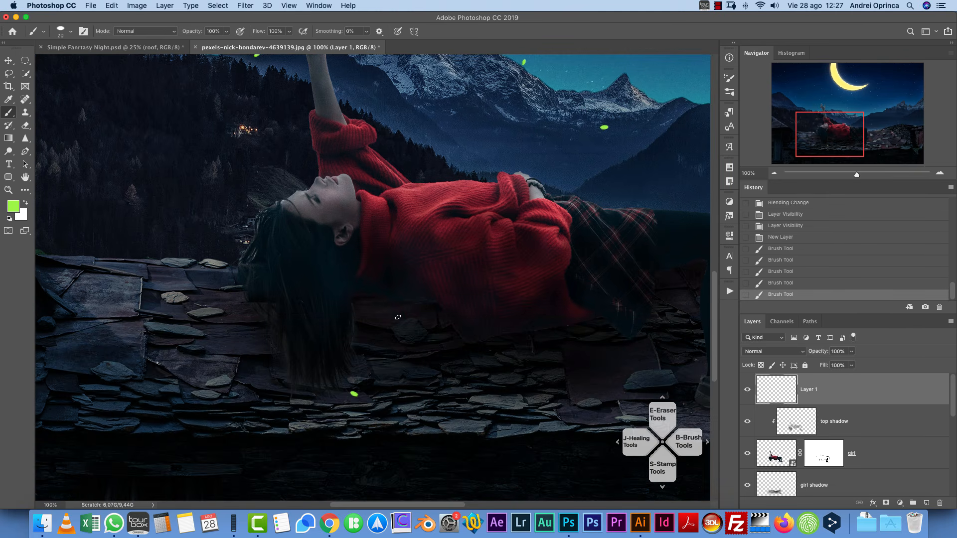
- Reduce the brush size and scatter smaller green particles over the girl, forest, mountains and roof
{"action": "key", "text": "bracketleft"}
{"action": "left_click", "coordinate": [598, 284]}
{"action": "left_click_drag", "start_coordinate": [352, 195], "coordinate": [323, 167]}
{"action": "left_click_drag", "start_coordinate": [214, 216], "coordinate": [203, 210]}
{"action": "mouse_move", "coordinate": [510, 108]}
{"action": "left_mouse_down"}
{"action": "mouse_move", "coordinate": [506, 218]}
{"action": "mouse_move", "coordinate": [486, 214]}
{"action": "left_mouse_up"}
{"action": "left_click", "coordinate": [489, 349]}
{"action": "mouse_move", "coordinate": [534, 296]}
{"action": "left_mouse_down"}
{"action": "mouse_move", "coordinate": [474, 295]}
{"action": "mouse_move", "coordinate": [343, 337]}
{"action": "left_mouse_up"}
{"action": "left_click", "coordinate": [640, 299]}
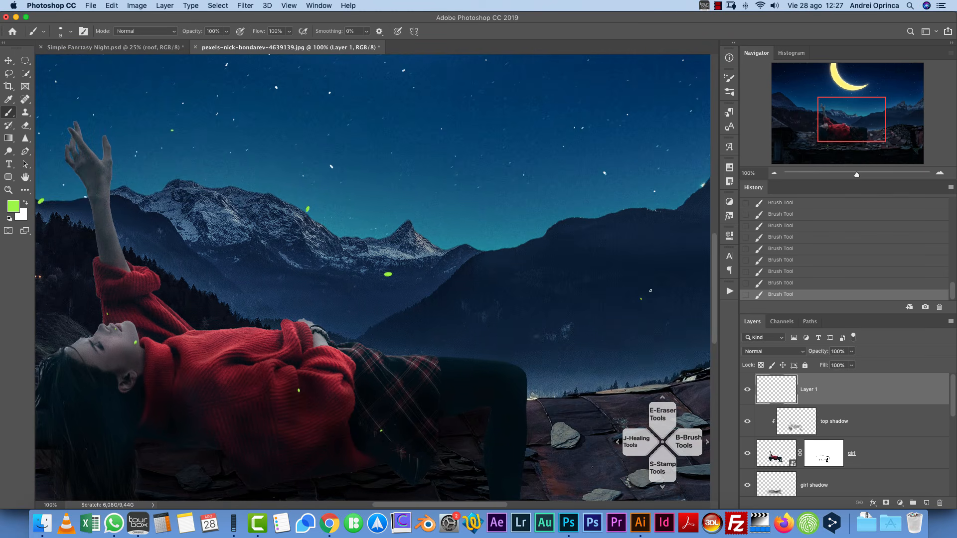
- Add more green particles in the sky around the raised hand and over the mountains, undoing one oversized dab
{"action": "scroll", "coordinate": [416, 292], "scroll_direction": "left", "scroll_amount": 10}
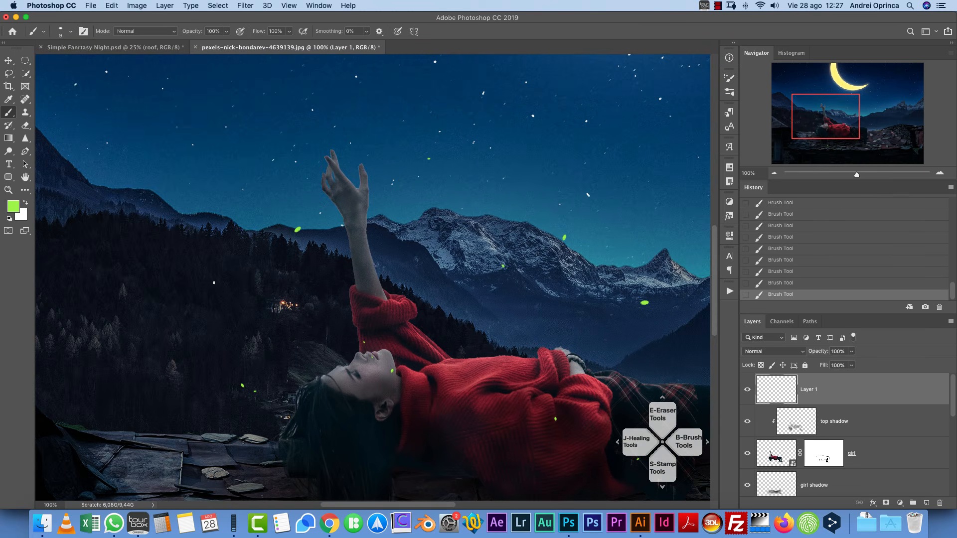
{"action": "left_click_drag", "start_coordinate": [260, 147], "coordinate": [283, 252]}
{"action": "key", "text": "bracketright"}
{"action": "key", "text": "bracketright"}
{"action": "key", "text": "bracketright"}
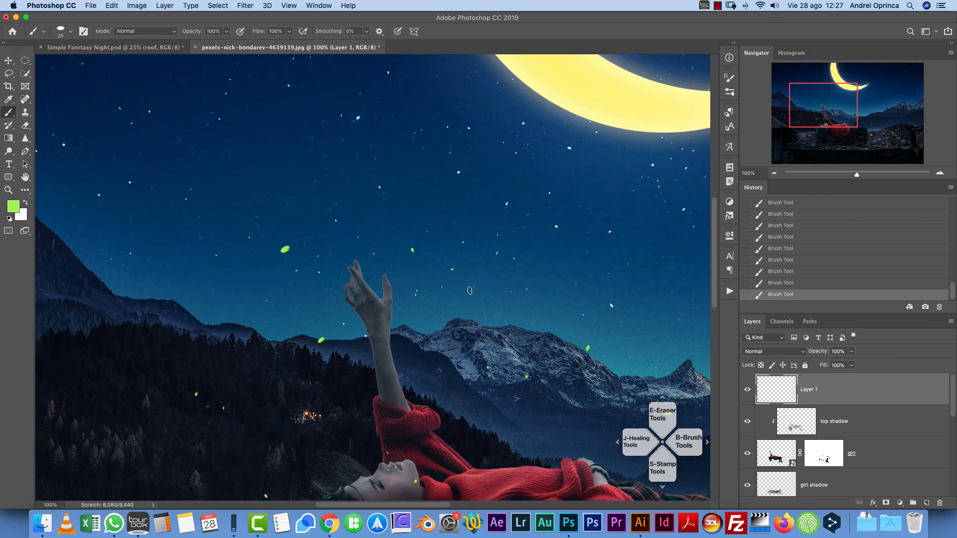
{"action": "key", "text": "super+z"}
{"action": "key", "text": "bracketleft"}
{"action": "left_click", "coordinate": [497, 264]}
{"action": "left_click_drag", "start_coordinate": [458, 331], "coordinate": [393, 228]}
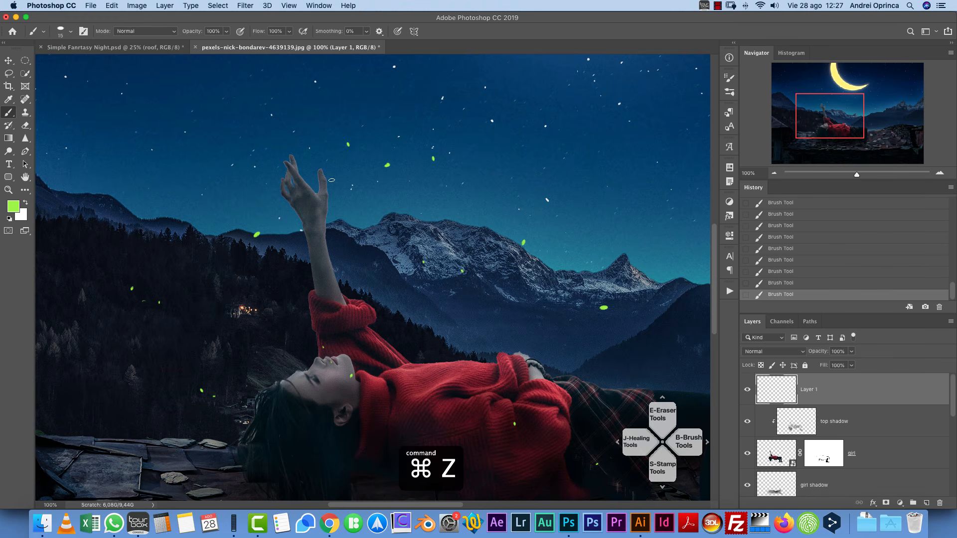
{"action": "left_click", "coordinate": [229, 145]}
- Erase the stray green particle near the girl's lips with the Eraser
{"action": "key", "text": "e"}
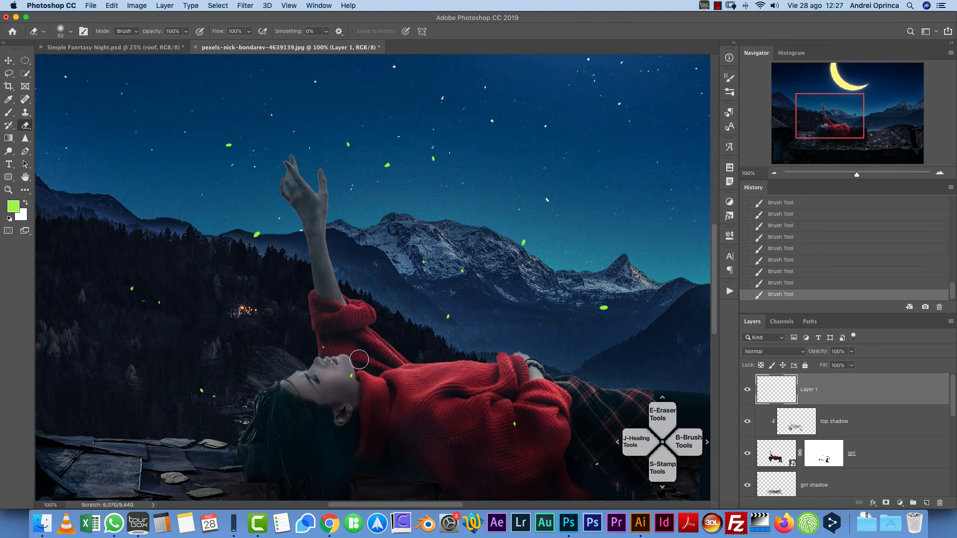
{"action": "left_click_drag", "start_coordinate": [312, 345], "coordinate": [298, 353]}
{"action": "left_click", "coordinate": [772, 173]}
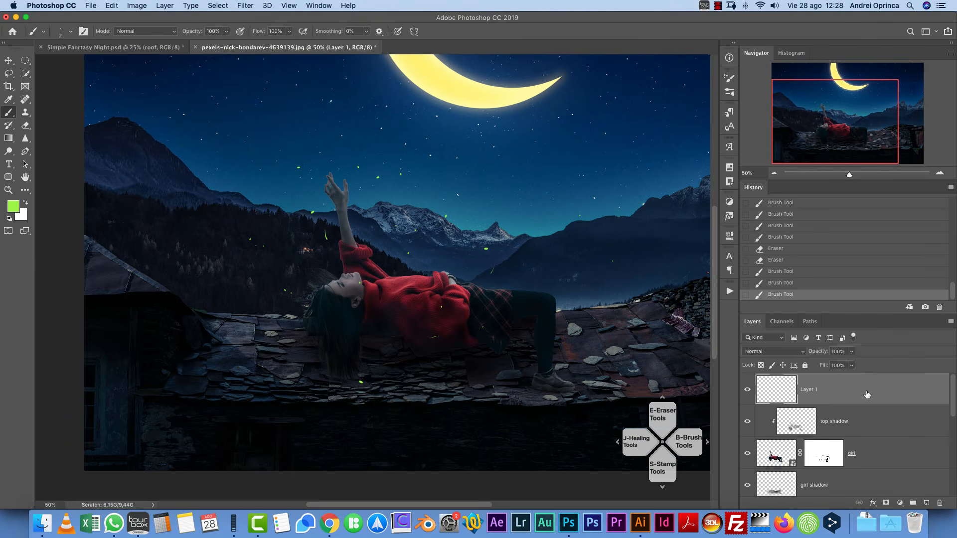
- Rename the particle layer as fireflies
{"action": "double_click", "coordinate": [808, 390]}
{"action": "type", "text": "fireflies"}
{"action": "key", "text": "Return"}
- Add an Outer Glow effect to the fireflies layer and set its colour to bright yellow #fafc2f
{"action": "key", "text": "super+1"}
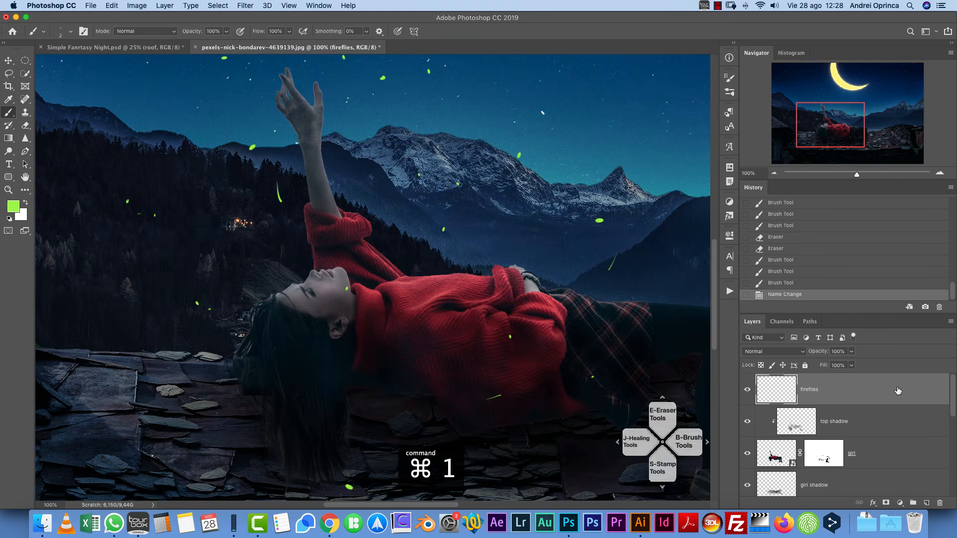
{"action": "double_click", "coordinate": [903, 388]}
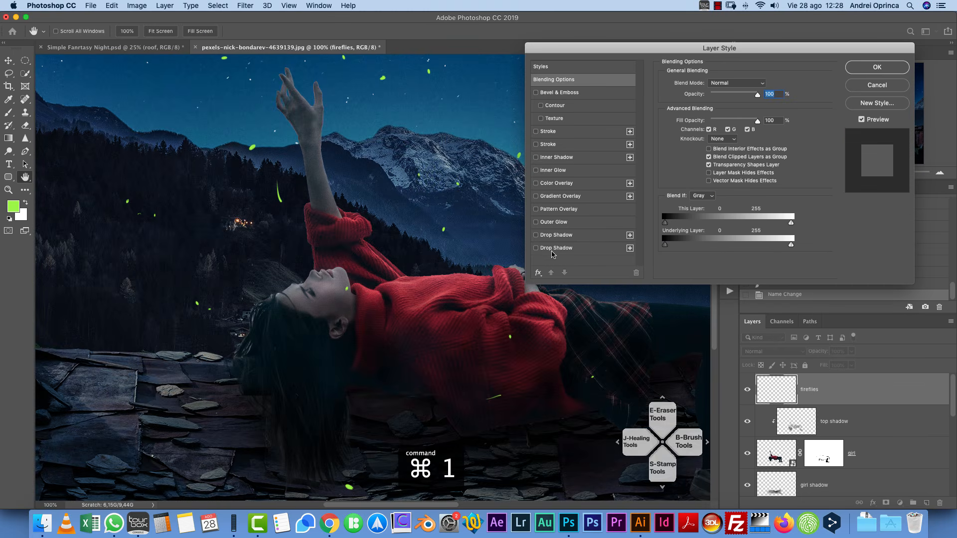
{"action": "left_click", "coordinate": [553, 222]}
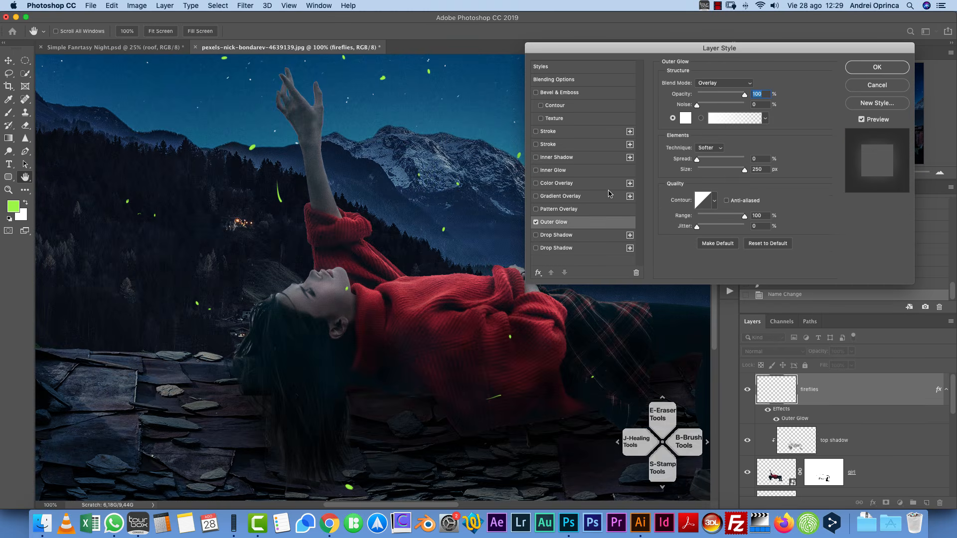
{"action": "left_click", "coordinate": [686, 118]}
{"action": "left_click", "coordinate": [587, 299]}
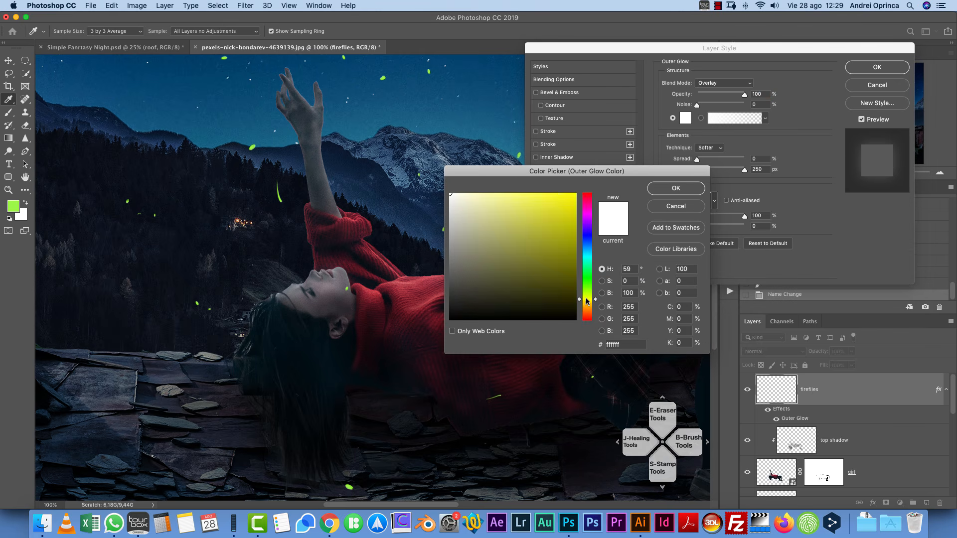
{"action": "left_click", "coordinate": [552, 194]}
{"action": "left_click", "coordinate": [674, 188]}
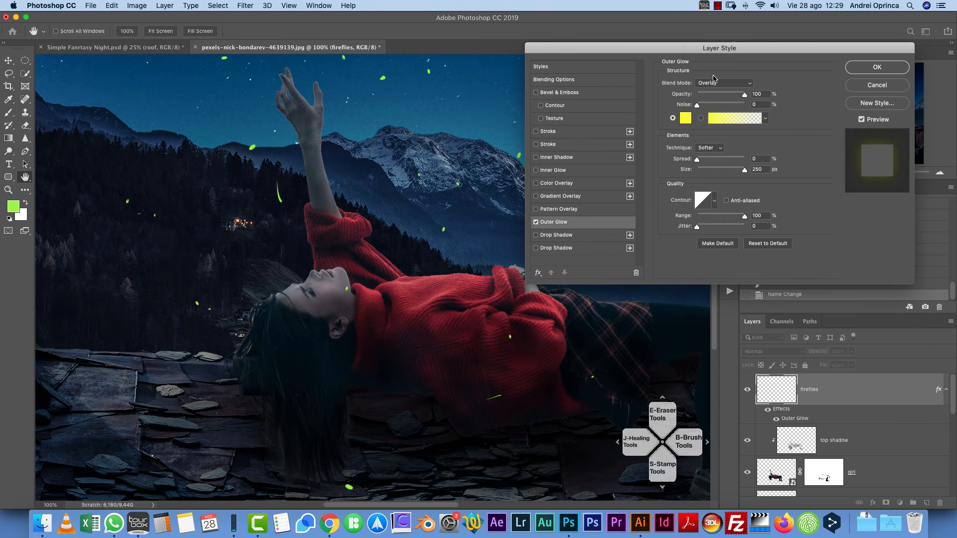
- Try the Color Dodge blend mode on the outer glow with a range of 34% and a size of 27 px
{"action": "left_click", "coordinate": [718, 82]}
{"action": "left_click", "coordinate": [715, 54]}
{"action": "mouse_move", "coordinate": [737, 171]}
{"action": "left_mouse_down"}
{"action": "mouse_move", "coordinate": [692, 175]}
{"action": "mouse_move", "coordinate": [724, 171]}
{"action": "left_mouse_up"}
{"action": "left_click_drag", "start_coordinate": [744, 218], "coordinate": [712, 221]}
{"action": "left_click_drag", "start_coordinate": [710, 168], "coordinate": [706, 171]}
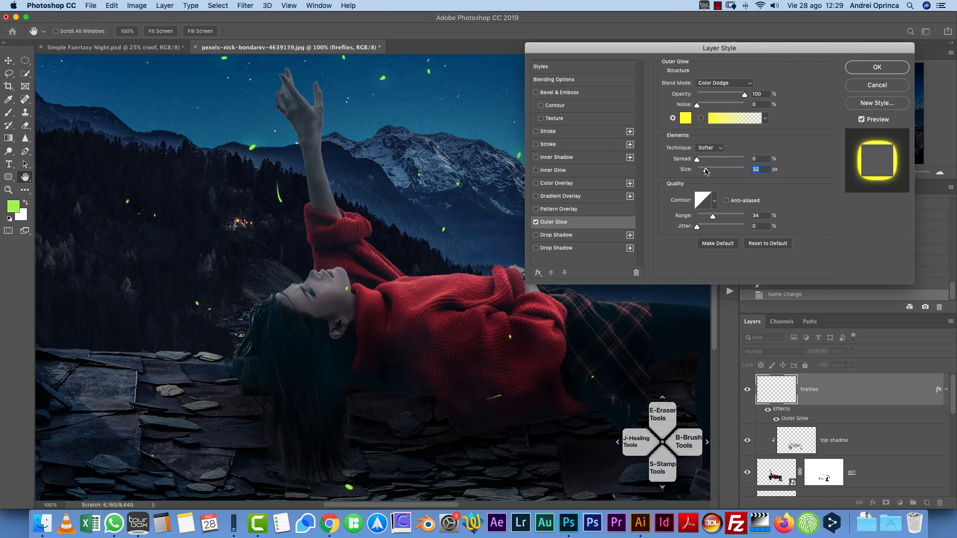
- Set the outer glow's blend mode to Screen and its colour to green #9bc322
{"action": "left_click", "coordinate": [718, 83]}
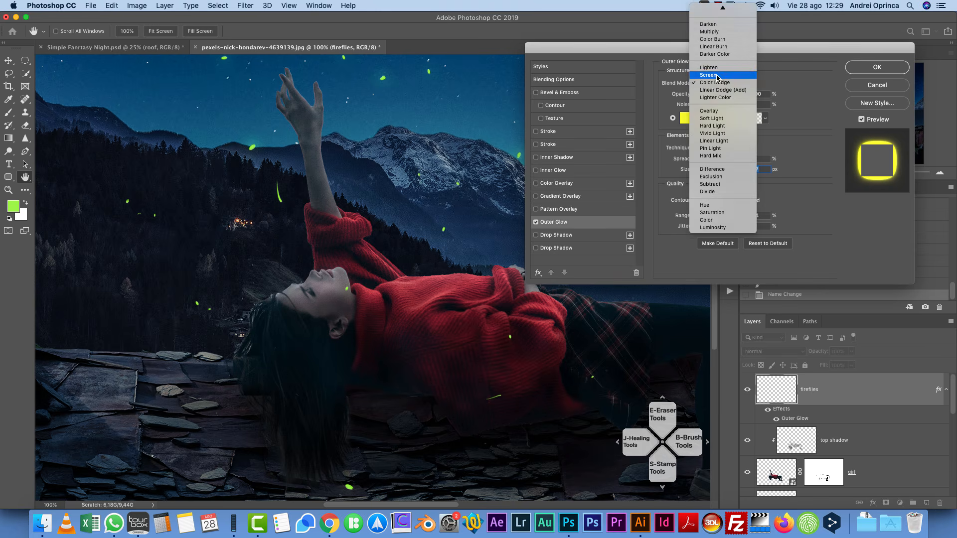
{"action": "left_click", "coordinate": [718, 75]}
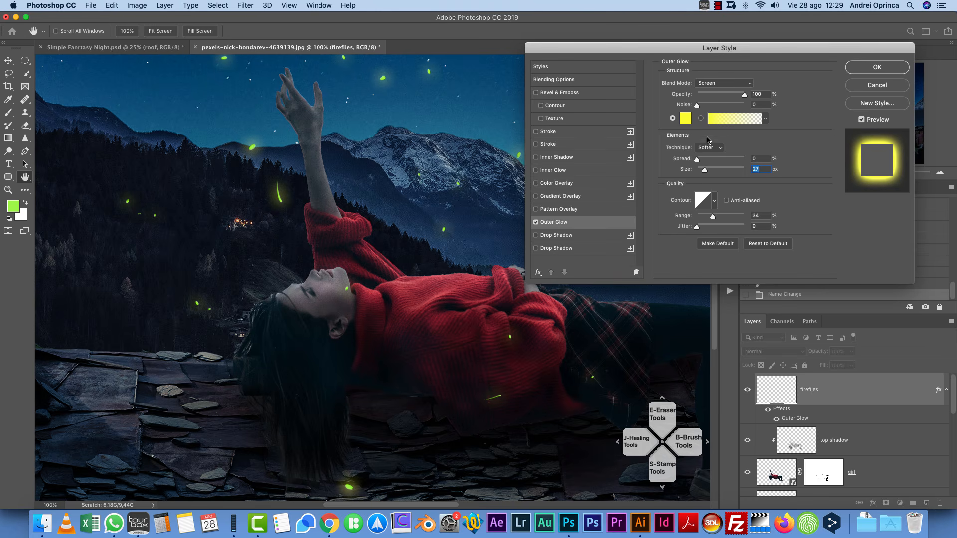
{"action": "left_click", "coordinate": [685, 118]}
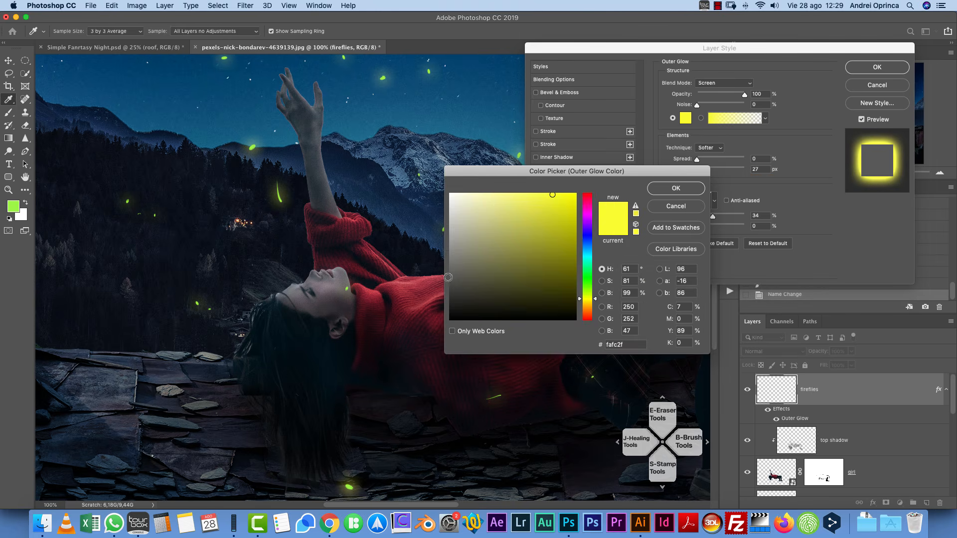
{"action": "left_click", "coordinate": [593, 295]}
{"action": "left_click", "coordinate": [554, 222]}
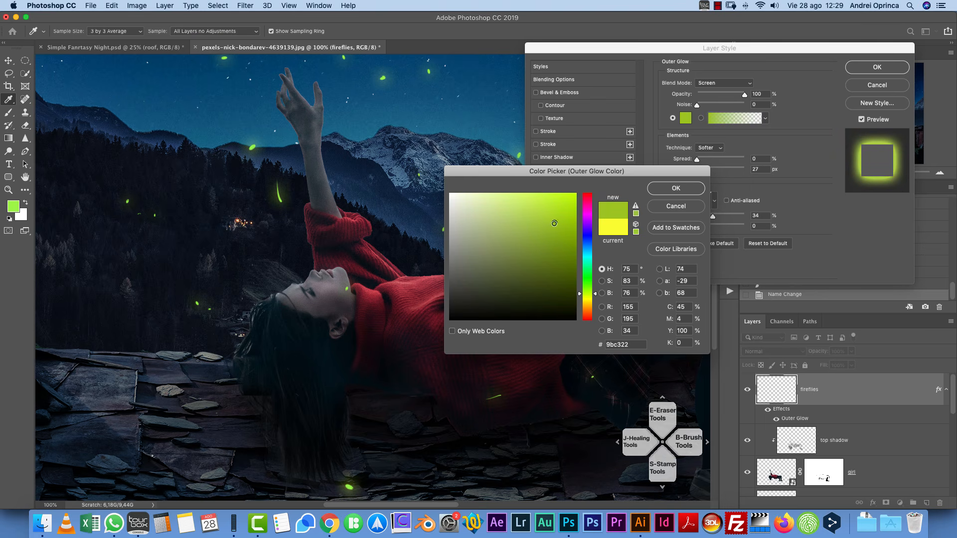
{"action": "left_click", "coordinate": [669, 185]}
- Set the outer glow's range to 62% and shrink its size to a tight halo under 10 px
{"action": "left_click", "coordinate": [705, 171]}
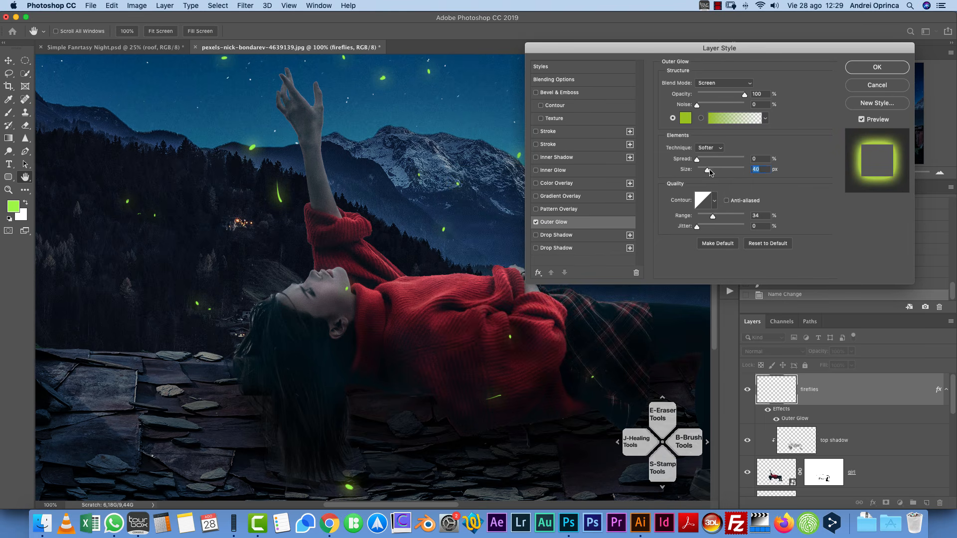
{"action": "left_click_drag", "start_coordinate": [713, 216], "coordinate": [726, 216]}
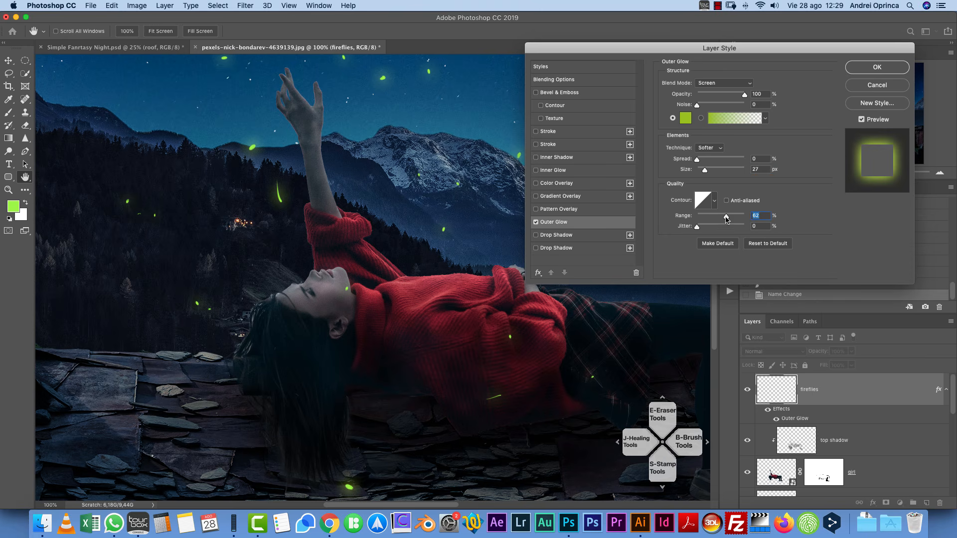
{"action": "left_click_drag", "start_coordinate": [705, 171], "coordinate": [701, 174]}
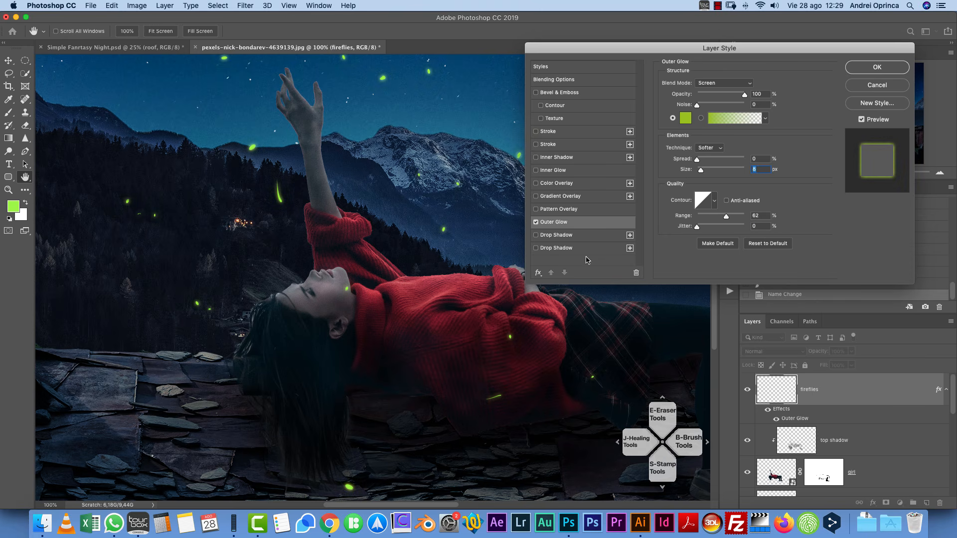
- Add a Drop Shadow effect to the fireflies in Screen mode and change its colour to light orange
{"action": "left_click", "coordinate": [556, 236]}
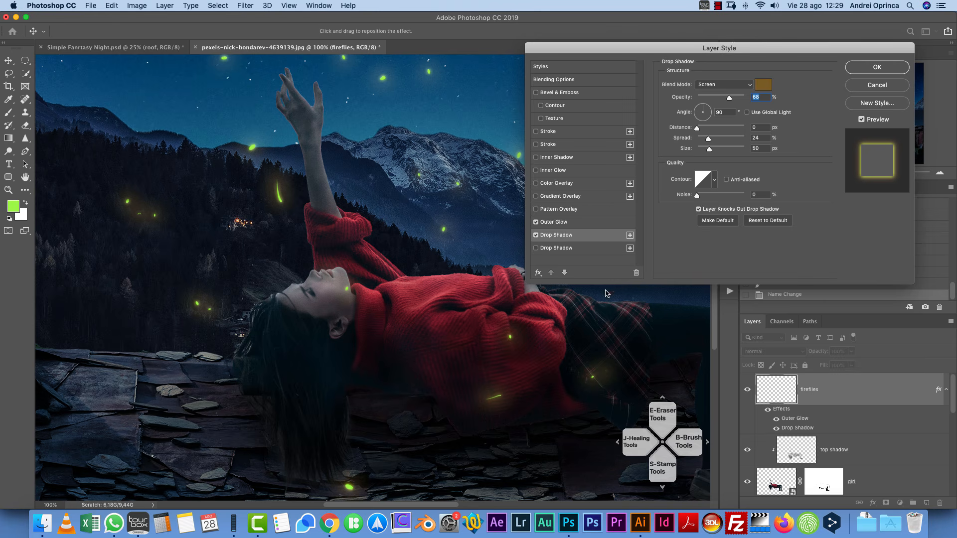
{"action": "left_click", "coordinate": [764, 85]}
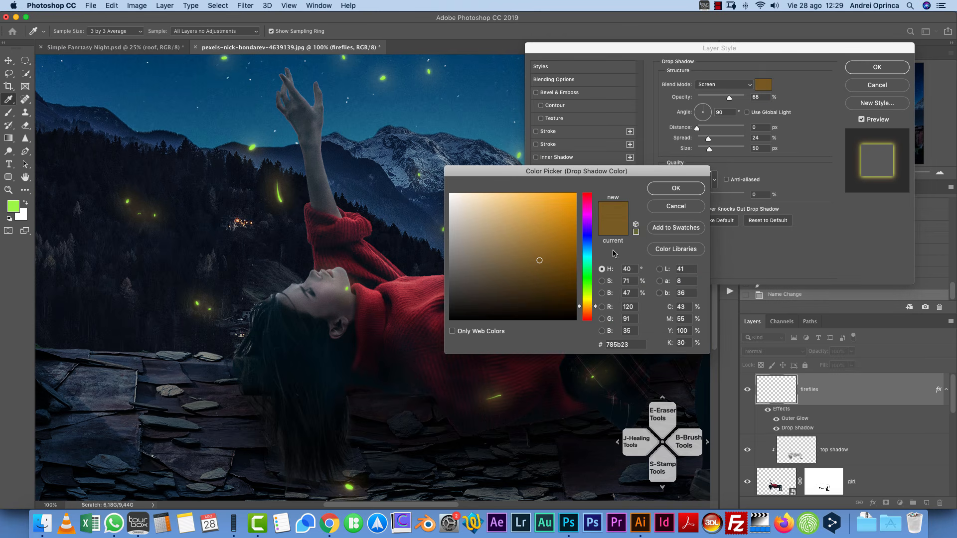
{"action": "left_click", "coordinate": [591, 307]}
{"action": "left_click", "coordinate": [547, 218]}
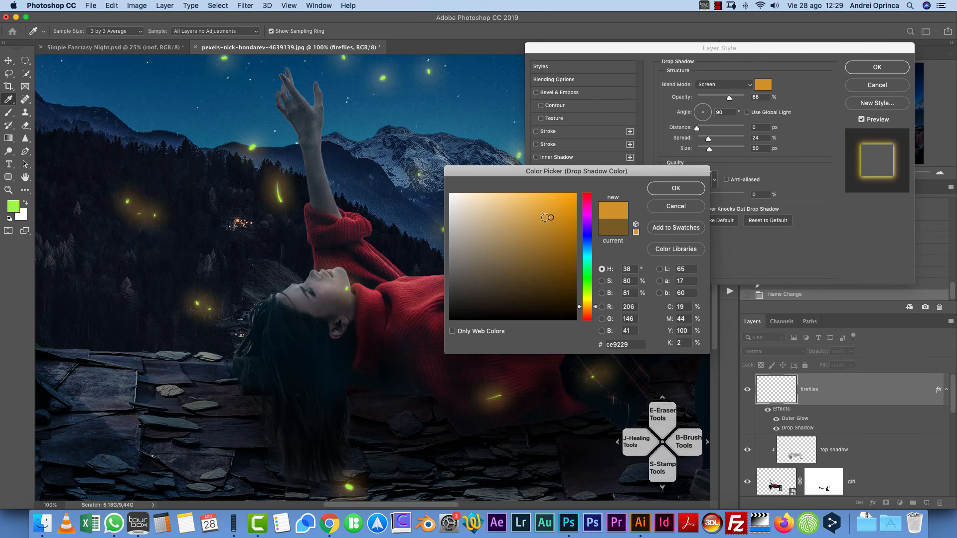
{"action": "left_click", "coordinate": [589, 300]}
{"action": "left_click", "coordinate": [590, 307]}
{"action": "left_click", "coordinate": [662, 188]}
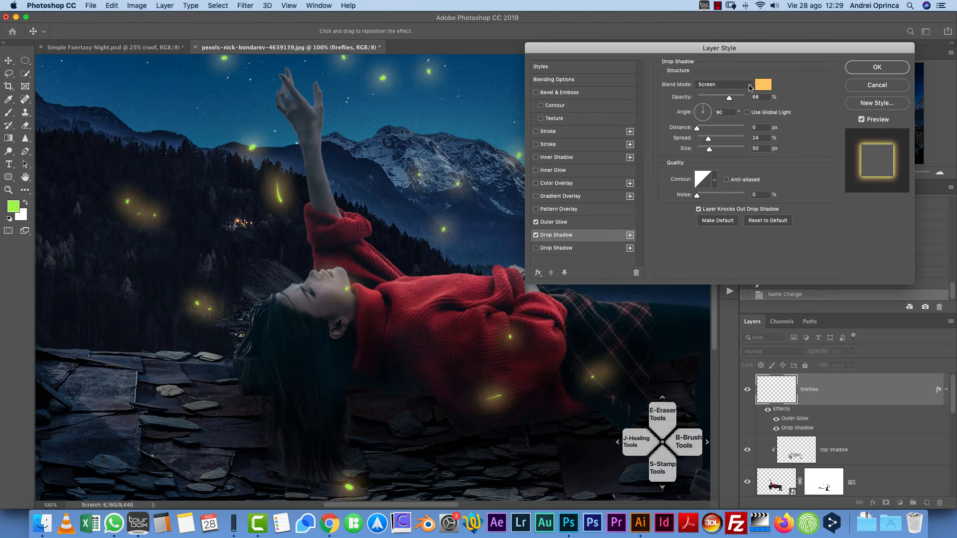
- Darken the drop shadow's colour to brownish amber #846022
{"action": "left_click", "coordinate": [759, 88]}
{"action": "left_click", "coordinate": [543, 254]}
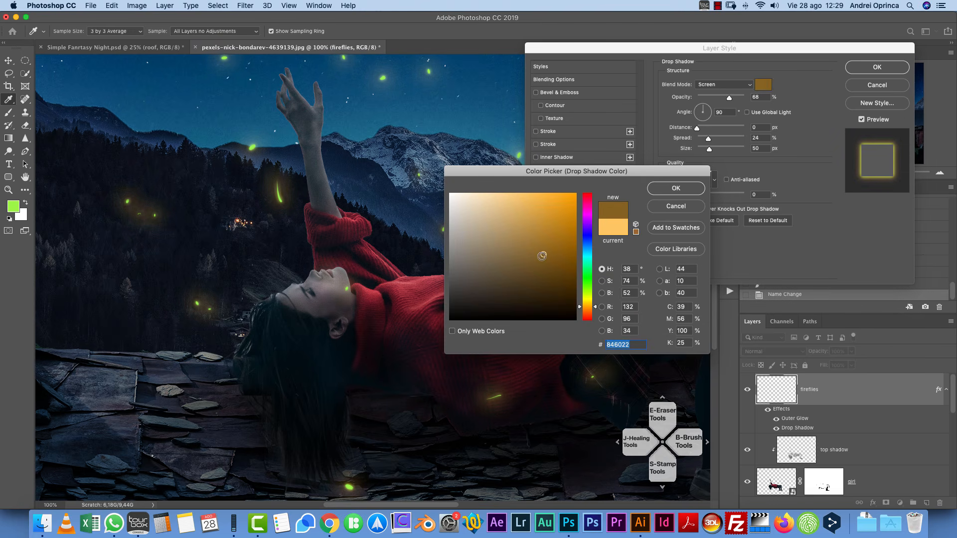
{"action": "left_click", "coordinate": [675, 189]}
- Set the drop shadow's blend mode to Color Dodge and raise its opacity to 100%
{"action": "left_click", "coordinate": [724, 84]}
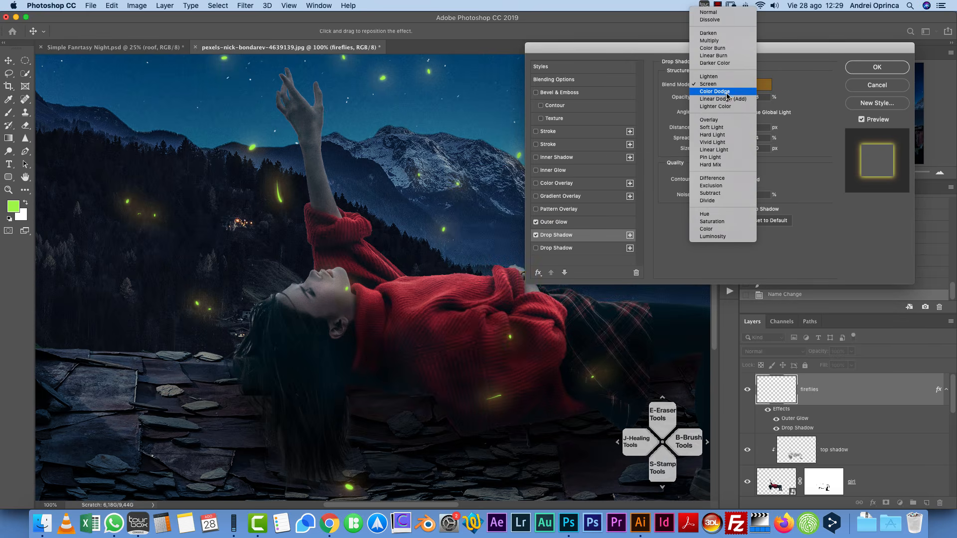
{"action": "left_click", "coordinate": [724, 92]}
{"action": "left_click_drag", "start_coordinate": [725, 98], "coordinate": [747, 97]}
{"action": "left_click", "coordinate": [738, 85]}
{"action": "left_click", "coordinate": [753, 88]}
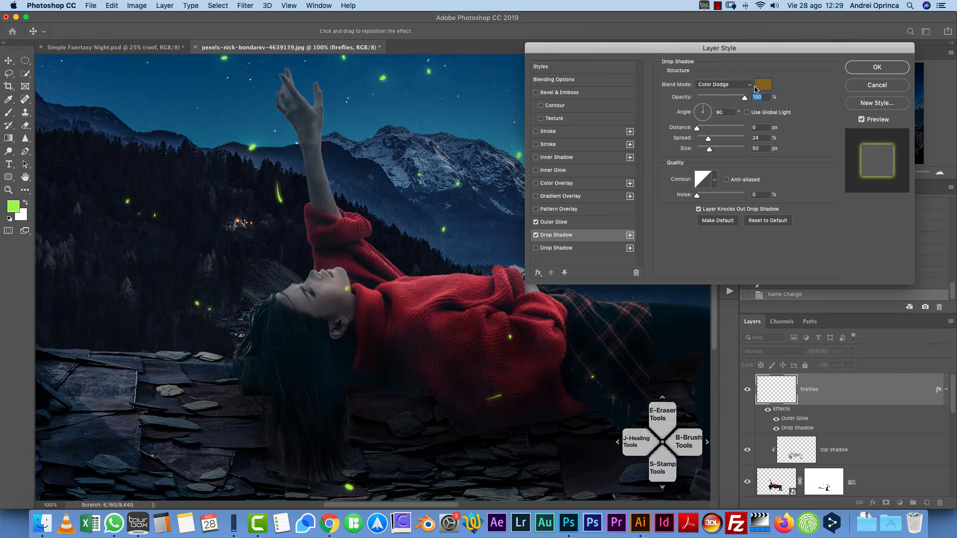
- Change the drop shadow's colour to orange #e9ad45
{"action": "left_click", "coordinate": [763, 84]}
{"action": "left_click", "coordinate": [514, 193]}
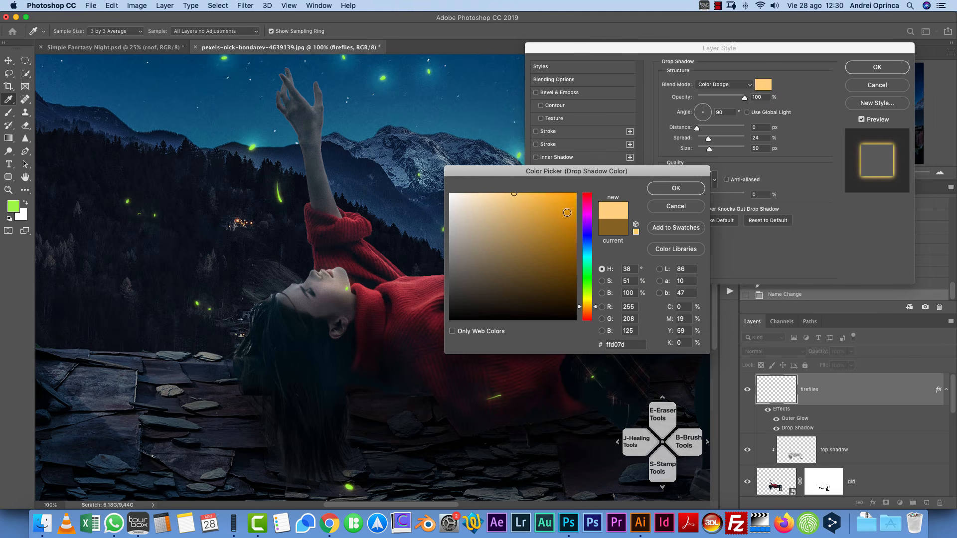
{"action": "left_click", "coordinate": [538, 204]}
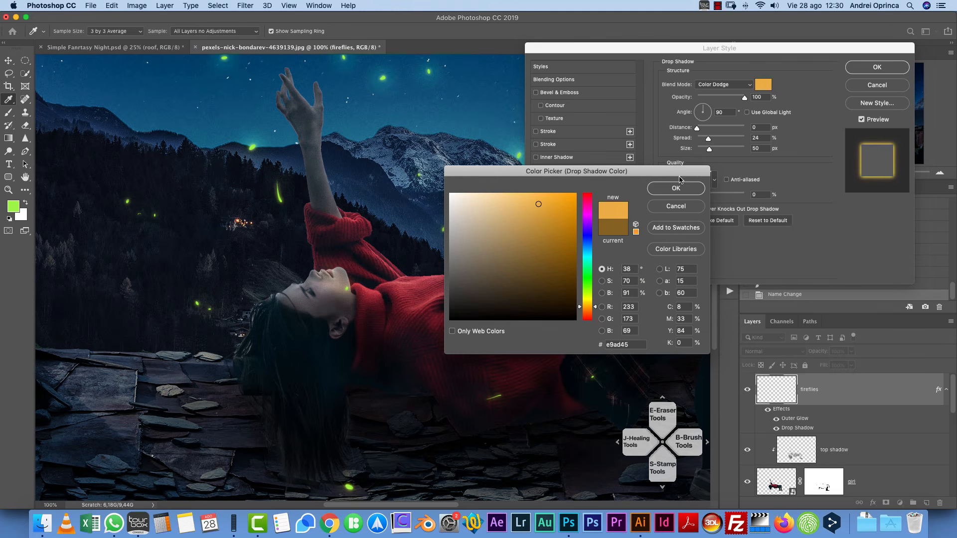
{"action": "left_click", "coordinate": [678, 185]}
- Set the drop shadow's spread to 8% and size to 29 px, enable Inner Glow, and apply the layer style
{"action": "mouse_move", "coordinate": [708, 138]}
{"action": "left_mouse_down"}
{"action": "mouse_move", "coordinate": [704, 152]}
{"action": "mouse_move", "coordinate": [699, 141]}
{"action": "left_mouse_up"}
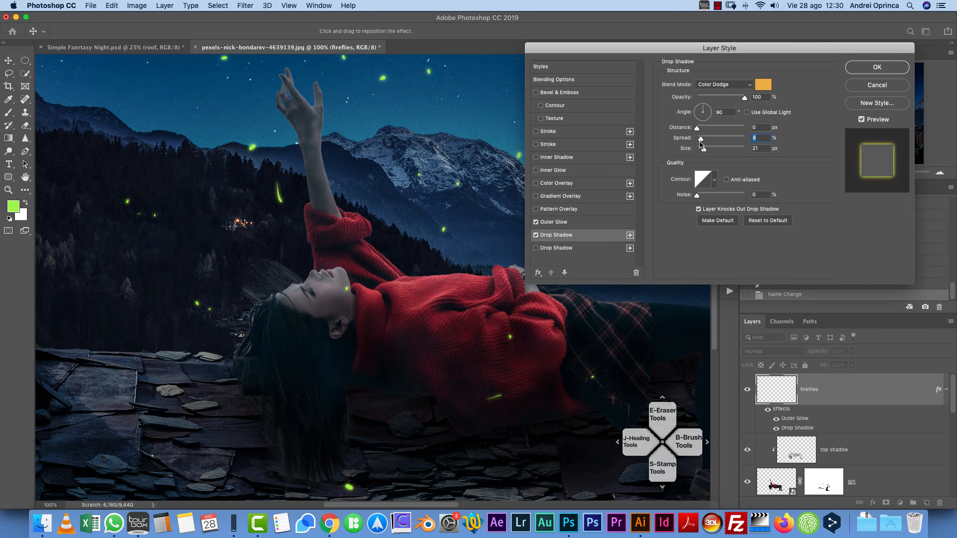
{"action": "left_click_drag", "start_coordinate": [703, 150], "coordinate": [706, 152]}
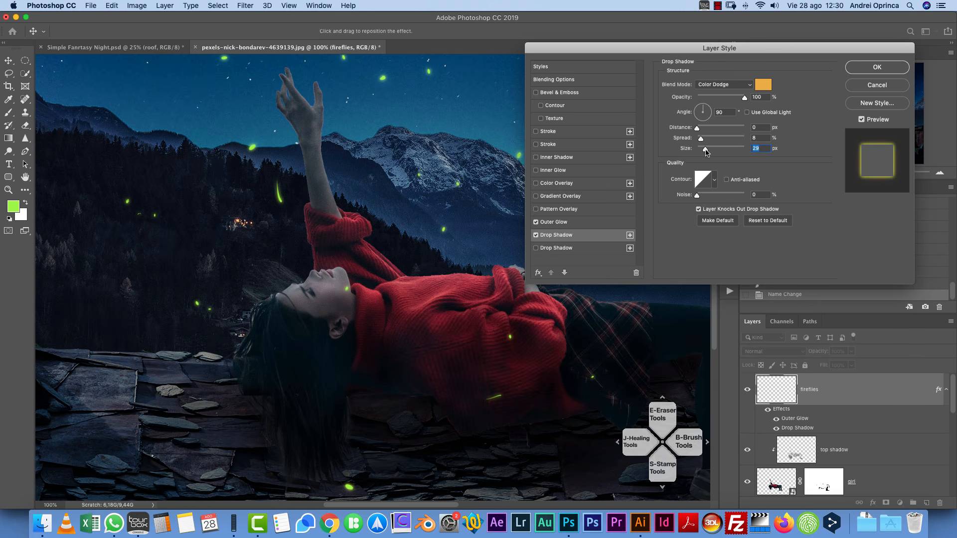
{"action": "left_click", "coordinate": [548, 169]}
{"action": "left_click", "coordinate": [877, 67]}
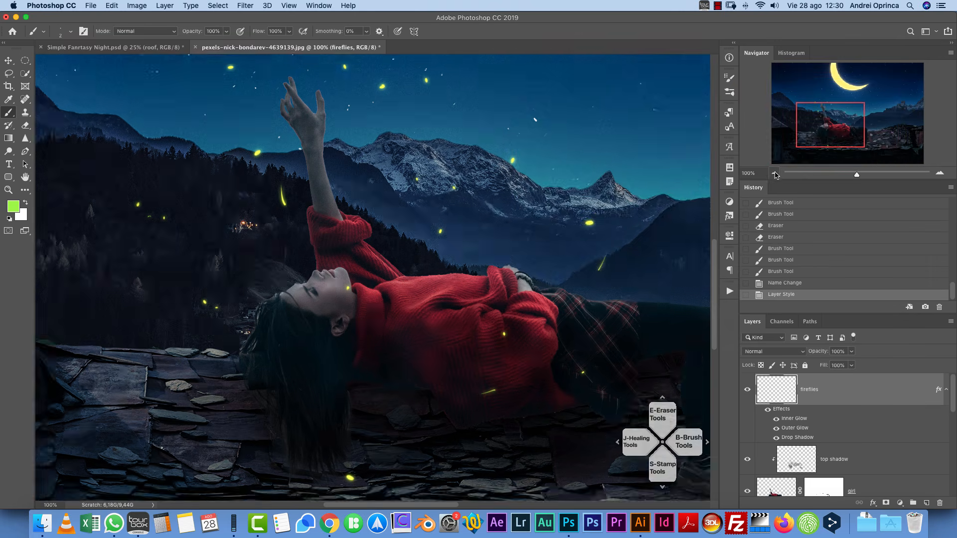
- Edit the fireflies' drop shadow again, setting its size to 59 px and its blend mode to Screen
{"action": "left_click", "coordinate": [773, 173]}
{"action": "left_click", "coordinate": [774, 173]}
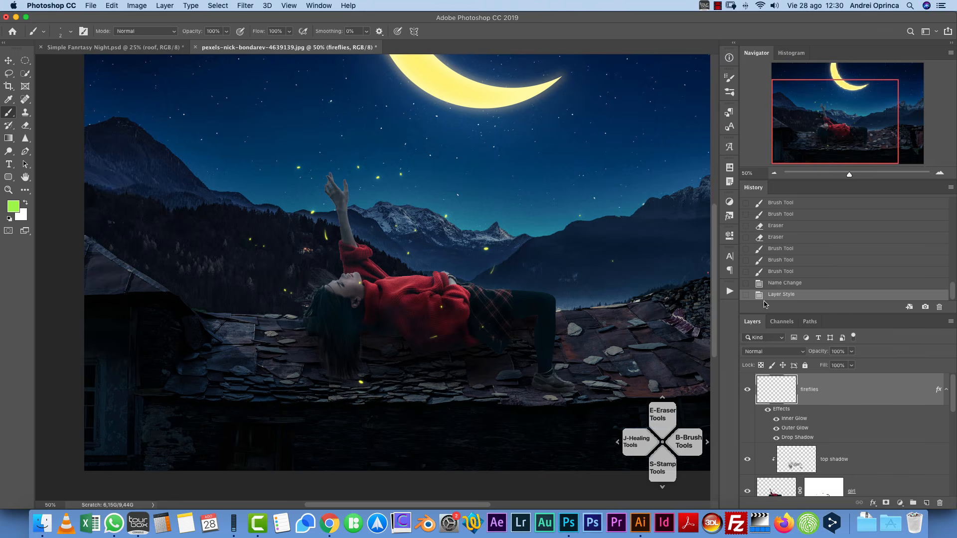
{"action": "left_click", "coordinate": [574, 236]}
{"action": "left_click_drag", "start_coordinate": [704, 150], "coordinate": [711, 149]}
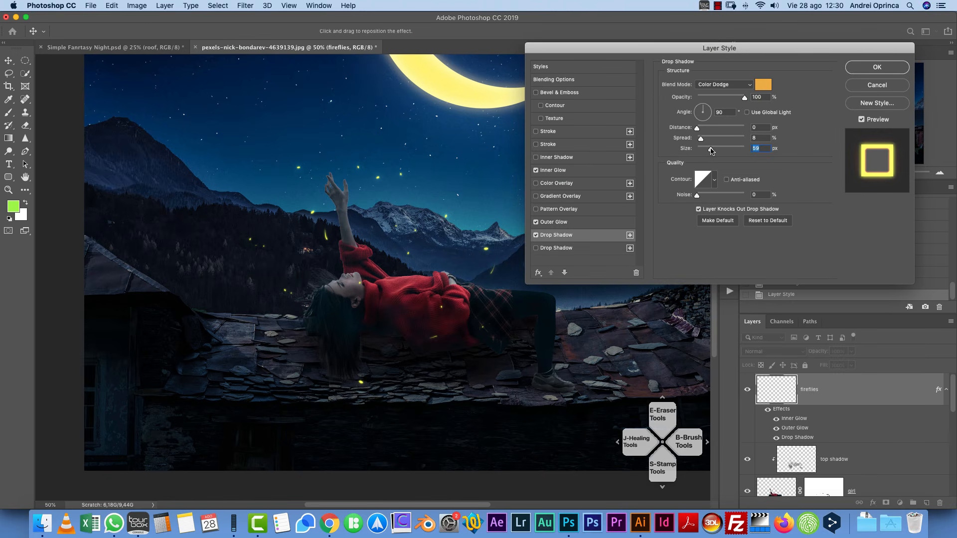
{"action": "left_click", "coordinate": [725, 84]}
{"action": "left_click", "coordinate": [712, 77]}
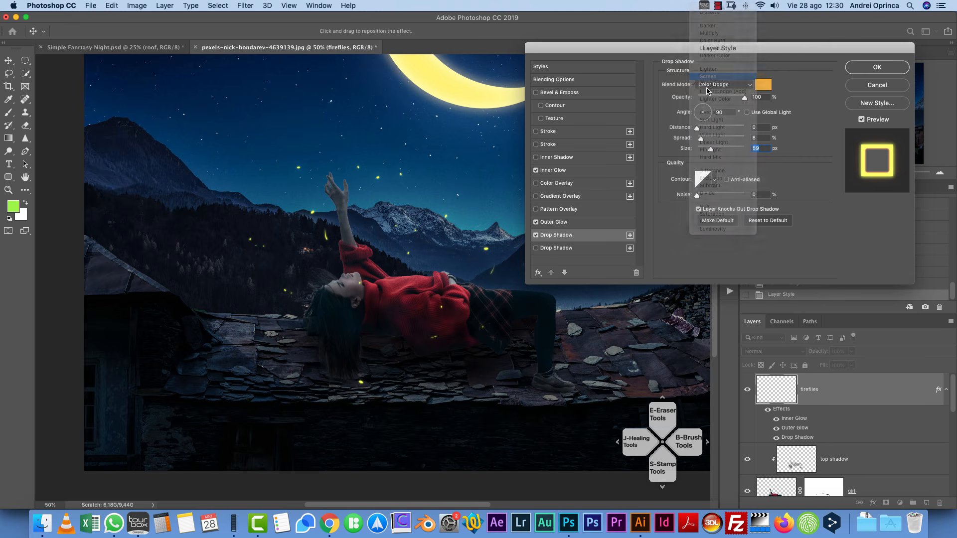
- Change the drop shadow's colour to a bright green and apply the layer style
{"action": "left_click", "coordinate": [763, 84]}
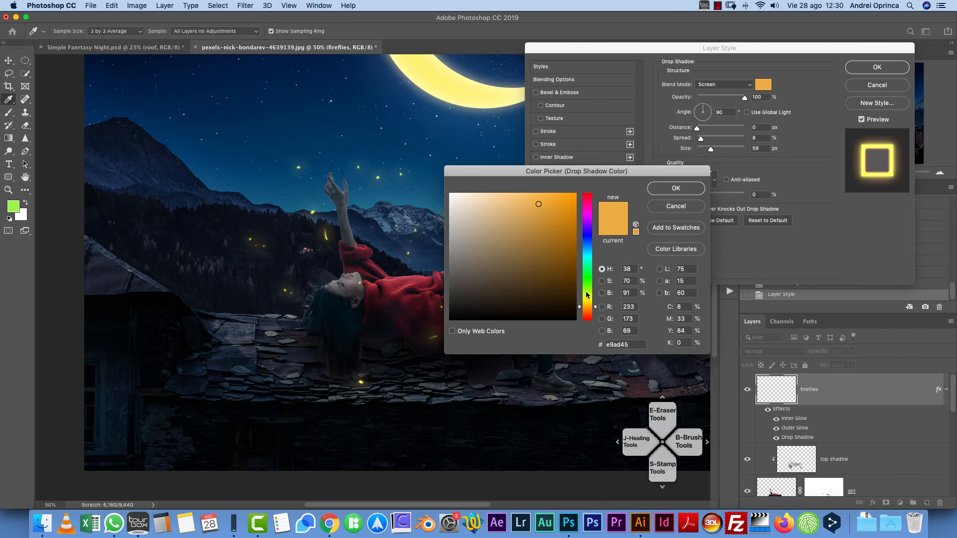
{"action": "left_click", "coordinate": [587, 292]}
{"action": "mouse_move", "coordinate": [563, 221]}
{"action": "left_mouse_down"}
{"action": "mouse_move", "coordinate": [550, 215]}
{"action": "mouse_move", "coordinate": [562, 239]}
{"action": "left_mouse_up"}
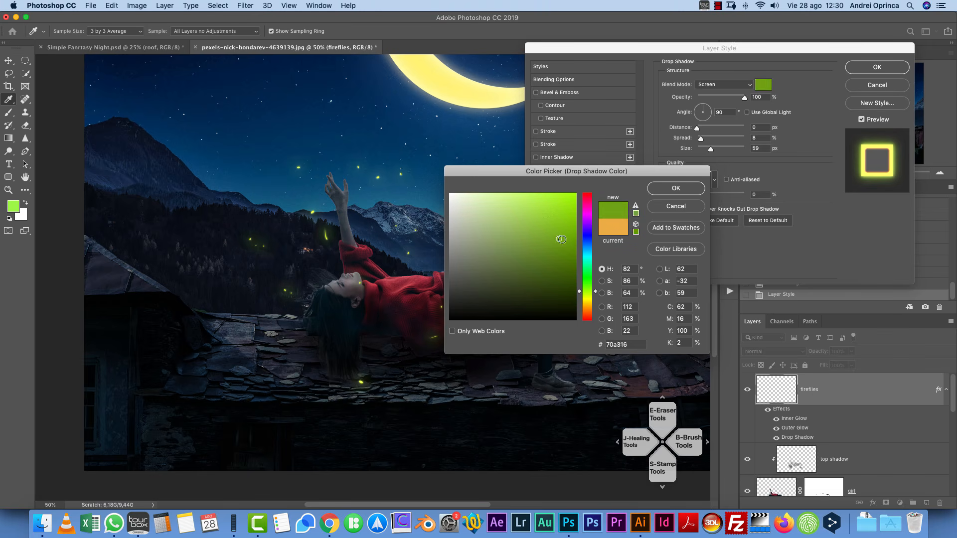
{"action": "left_click", "coordinate": [676, 188]}
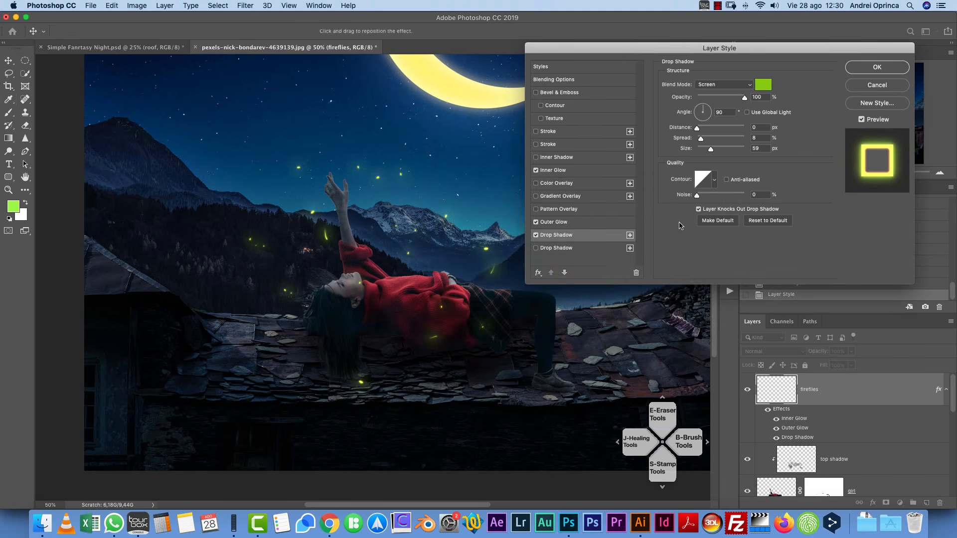
{"action": "key", "text": "Return"}
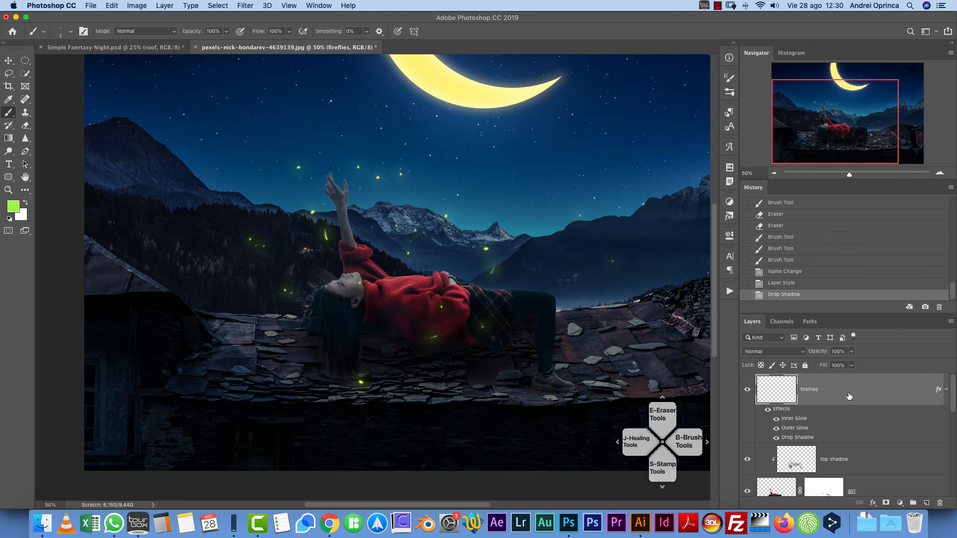
- Erase surplus fireflies in the forest, around the raised arm and on the girl's skirt with a smaller eraser
{"action": "key", "text": "e"}
{"action": "key", "text": "bracketleft"}
{"action": "key", "text": "bracketleft"}
{"action": "key", "text": "bracketleft"}
{"action": "key", "text": "bracketleft"}
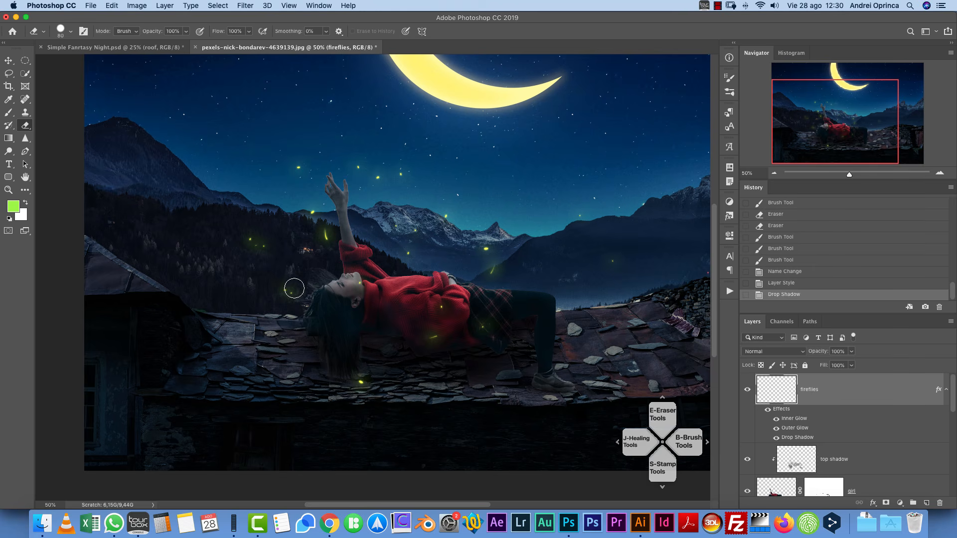
{"action": "left_click_drag", "start_coordinate": [295, 291], "coordinate": [294, 297]}
{"action": "left_click_drag", "start_coordinate": [264, 248], "coordinate": [262, 246]}
{"action": "left_click", "coordinate": [403, 173]}
{"action": "left_click", "coordinate": [414, 229]}
{"action": "left_click", "coordinate": [397, 226]}
{"action": "left_click_drag", "start_coordinate": [325, 229], "coordinate": [324, 234]}
{"action": "left_click", "coordinate": [309, 207]}
{"action": "left_click", "coordinate": [319, 238]}
{"action": "left_click", "coordinate": [357, 283]}
{"action": "left_click", "coordinate": [483, 328]}
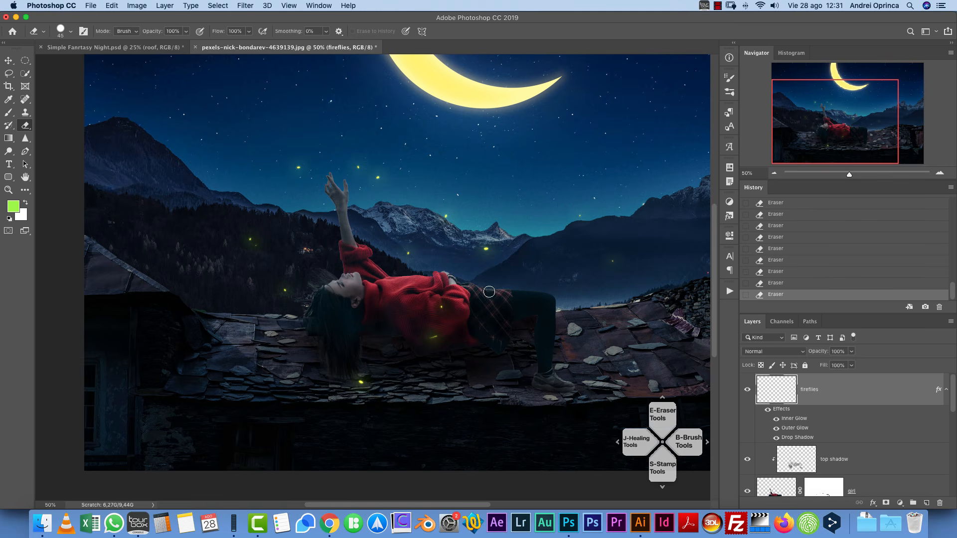
- Paint new fireflies by the mountain, above the girl's head and on the roof, and erase the one on her sweater
{"action": "key", "text": "b"}
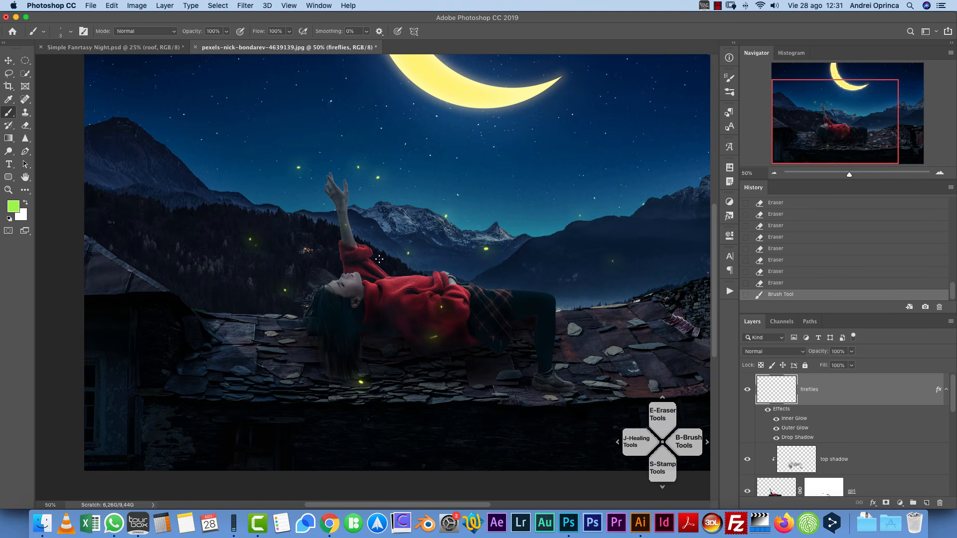
{"action": "left_click", "coordinate": [371, 225]}
{"action": "left_click", "coordinate": [328, 268]}
{"action": "left_click", "coordinate": [647, 341]}
{"action": "key", "text": "e"}
{"action": "left_click", "coordinate": [441, 307]}
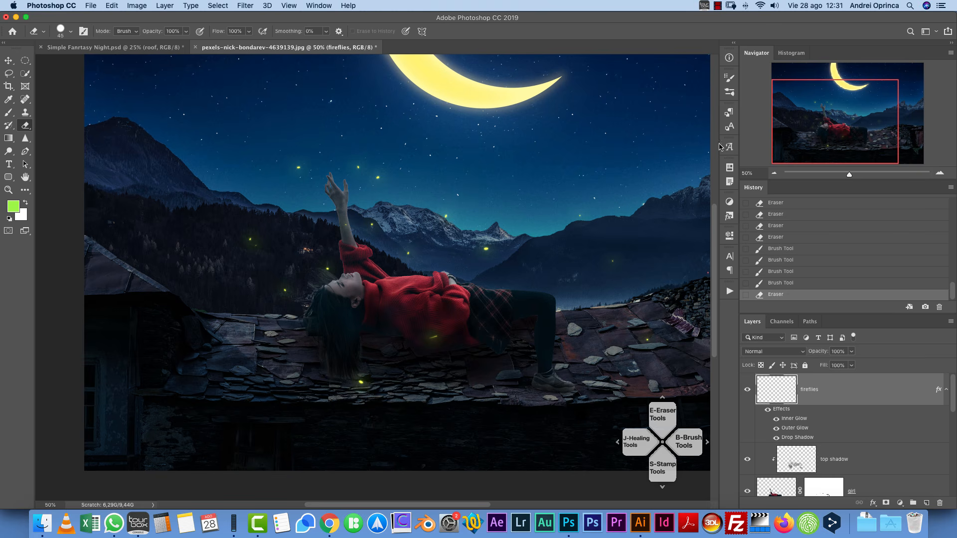
- Adjust the fireflies' drop shadow to a 13% spread and 62 px size
{"action": "key", "text": "super+1"}
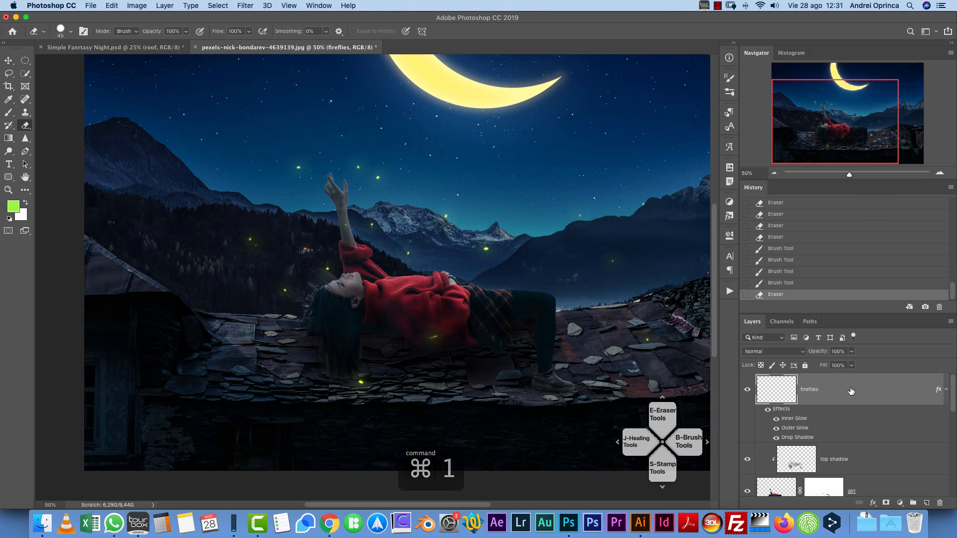
{"action": "double_click", "coordinate": [858, 389]}
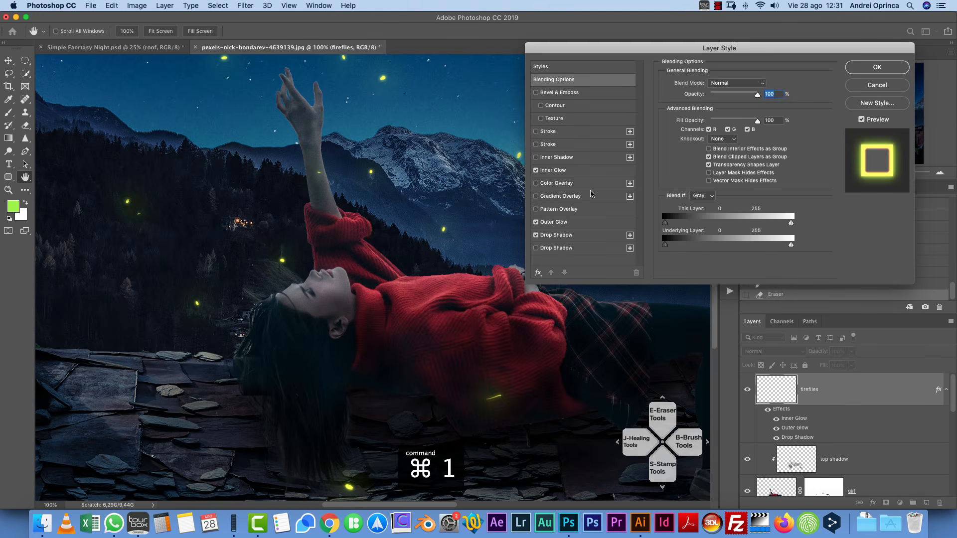
{"action": "left_click", "coordinate": [558, 236]}
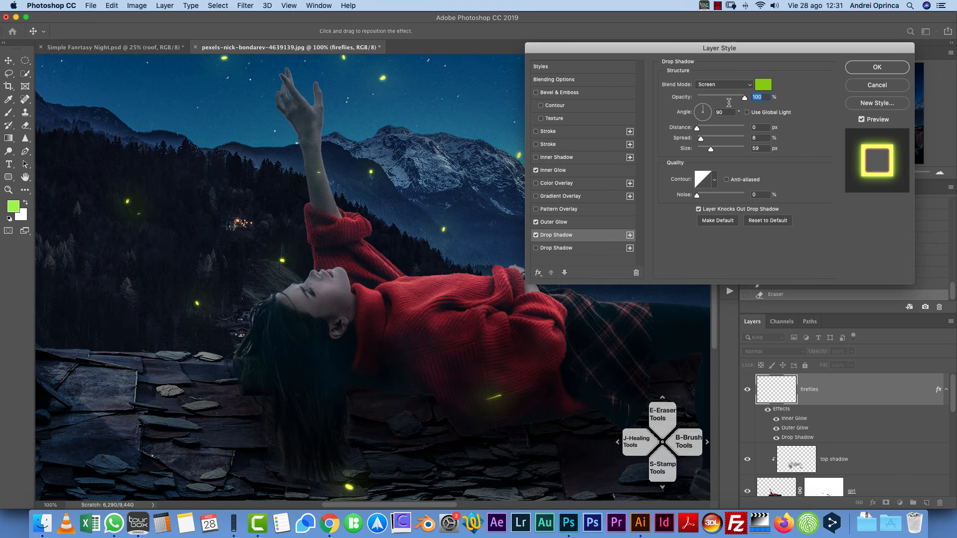
{"action": "left_click_drag", "start_coordinate": [711, 149], "coordinate": [706, 141]}
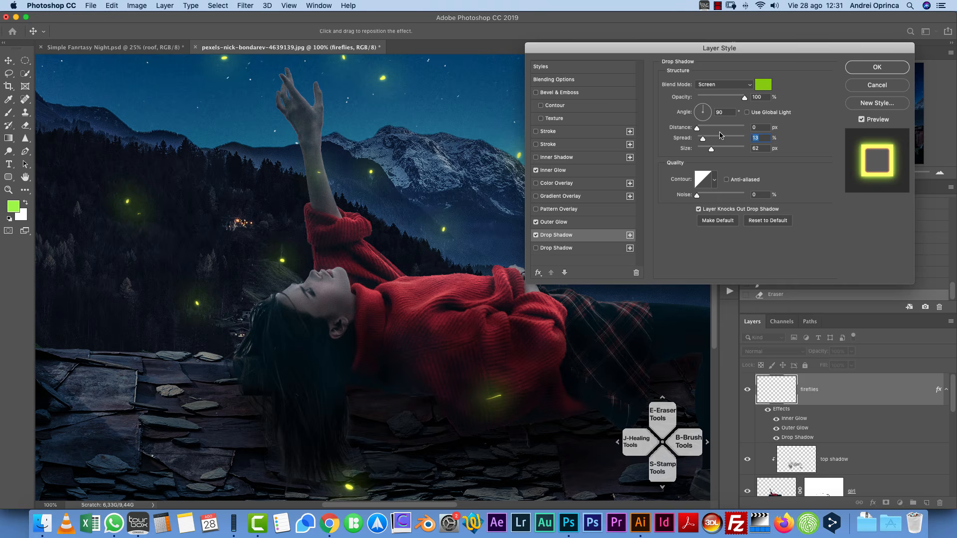
{"action": "left_click", "coordinate": [869, 69]}
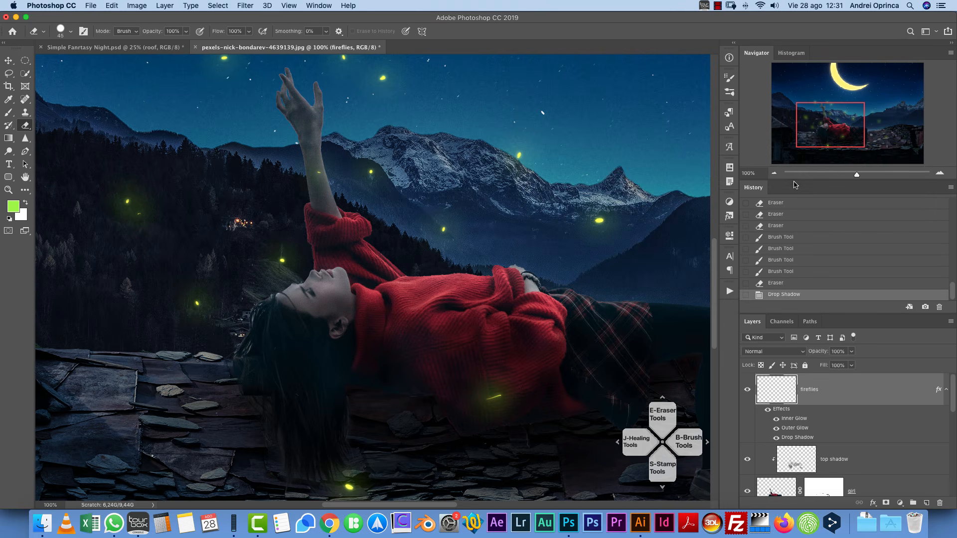
- Create a new layer named "lights" above the fireflies and set its blend mode to Overlay
{"action": "left_click", "coordinate": [774, 173]}
{"action": "left_click", "coordinate": [774, 174]}
{"action": "left_click", "coordinate": [774, 173]}
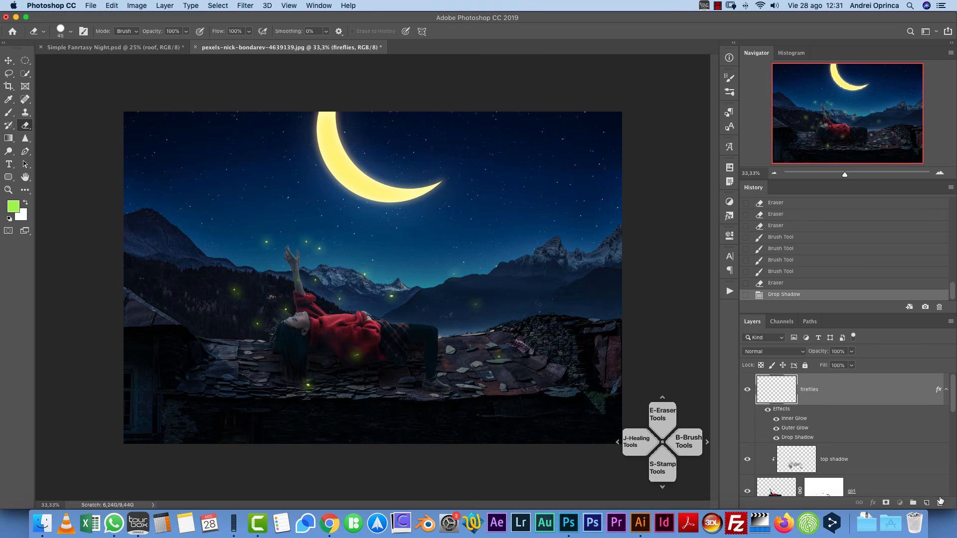
{"action": "left_click", "coordinate": [927, 505]}
{"action": "double_click", "coordinate": [809, 389]}
{"action": "key", "text": "BackSpace"}
{"action": "key", "text": "Return"}
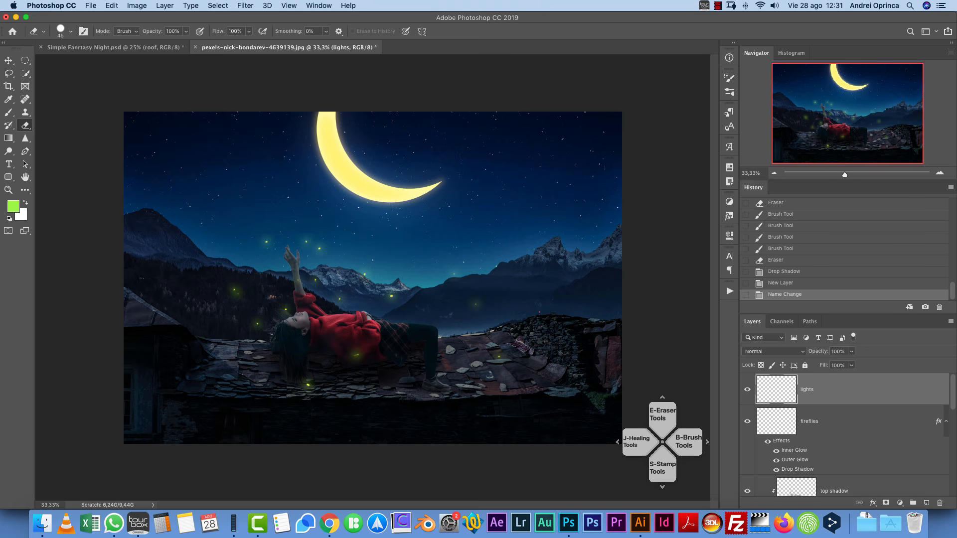
{"action": "left_click", "coordinate": [772, 353]}
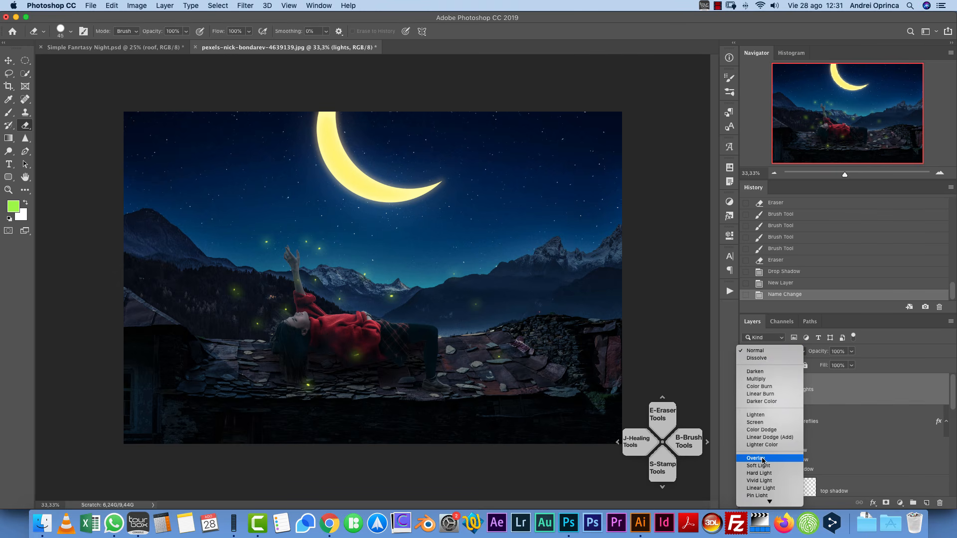
{"action": "left_click", "coordinate": [762, 459]}
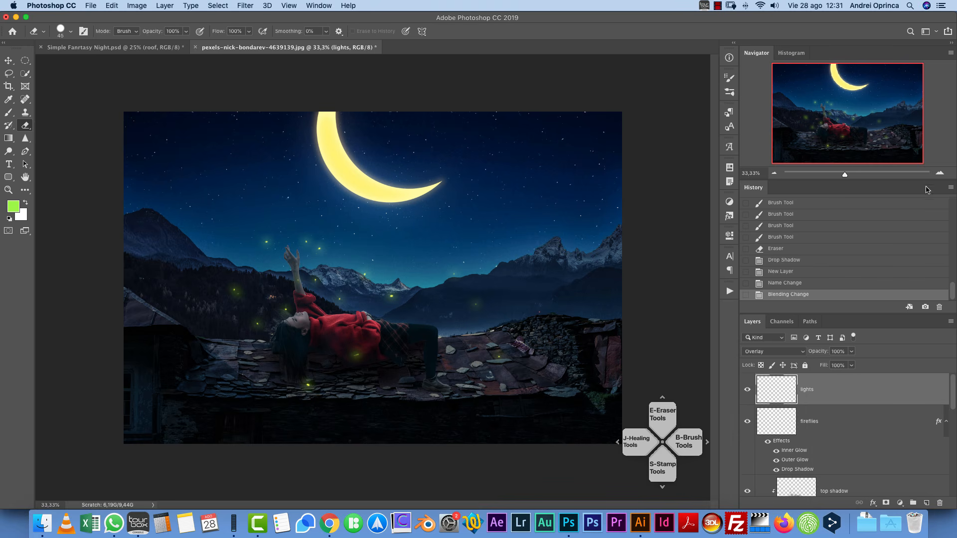
- Switch to the Brush tool and enlarge the brush to 150 px
{"action": "left_click", "coordinate": [938, 172]}
{"action": "key", "text": "b"}
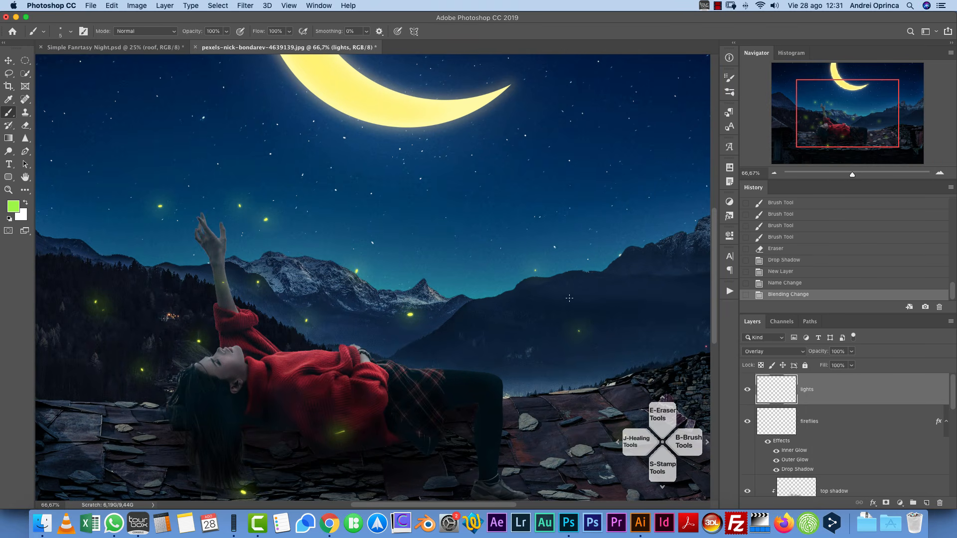
{"action": "key", "text": "bracketright"}
{"action": "key", "text": "bracketright"}
{"action": "key", "text": "bracketright"}
{"action": "key", "text": "bracketright"}
{"action": "key", "text": "bracketright"}
{"action": "key", "text": "bracketright"}
{"action": "key", "text": "bracketright"}
{"action": "key", "text": "bracketright"}
{"action": "key", "text": "bracketright"}
{"action": "key", "text": "bracketright"}
{"action": "key", "text": "bracketright"}
{"action": "key", "text": "bracketright"}
{"action": "key", "text": "bracketright"}
{"action": "key", "text": "bracketright"}
{"action": "key", "text": "bracketright"}
{"action": "key", "text": "bracketright"}
- Set the foreground colour to amber #bf8404
{"action": "left_click", "coordinate": [13, 206]}
{"action": "left_click", "coordinate": [588, 306]}
{"action": "left_click_drag", "start_coordinate": [540, 222], "coordinate": [565, 232]}
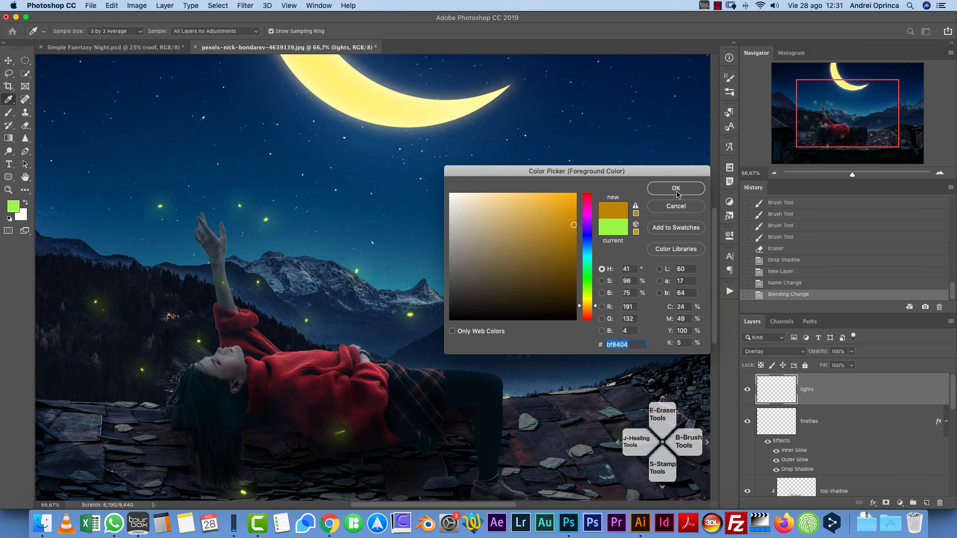
{"action": "left_click", "coordinate": [678, 189]}
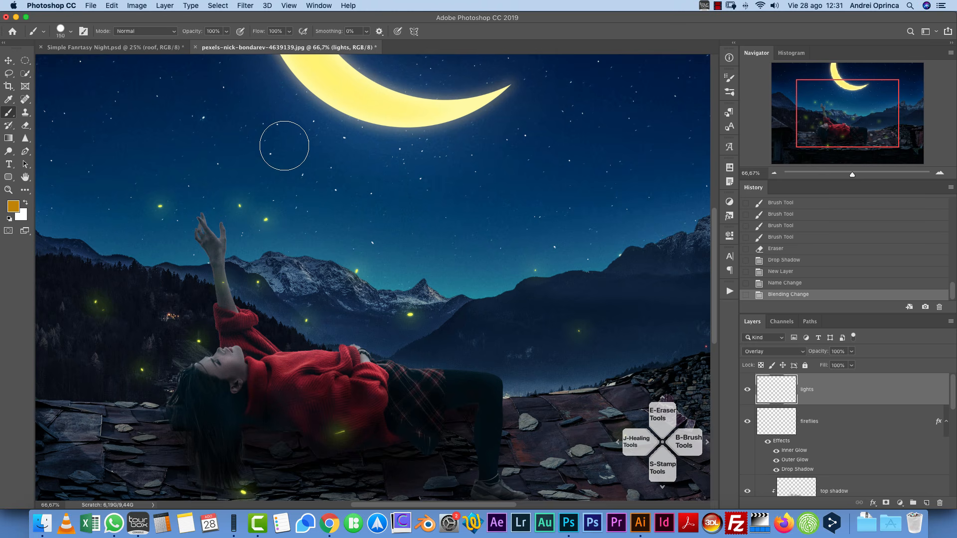
- Reduce the brush to 70 px with 30% opacity and 50% flow for painting around the girl
{"action": "key", "text": "bracketleft"}
{"action": "key", "text": "bracketleft"}
{"action": "key", "text": "bracketleft"}
{"action": "key", "text": "bracketleft"}
{"action": "key", "text": "bracketleft"}
{"action": "left_click_drag", "start_coordinate": [822, 113], "coordinate": [810, 118]}
{"action": "left_click", "coordinate": [939, 173]}
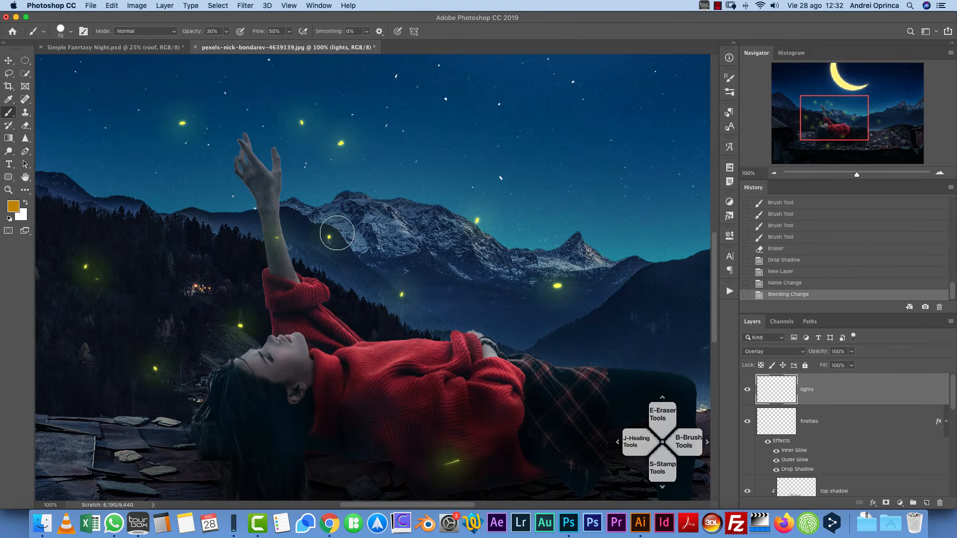
- Load the girl layer's outline as a selection while keeping the lights layer active, and hide the selection edges
{"action": "left_click_drag", "start_coordinate": [949, 390], "coordinate": [954, 417]}
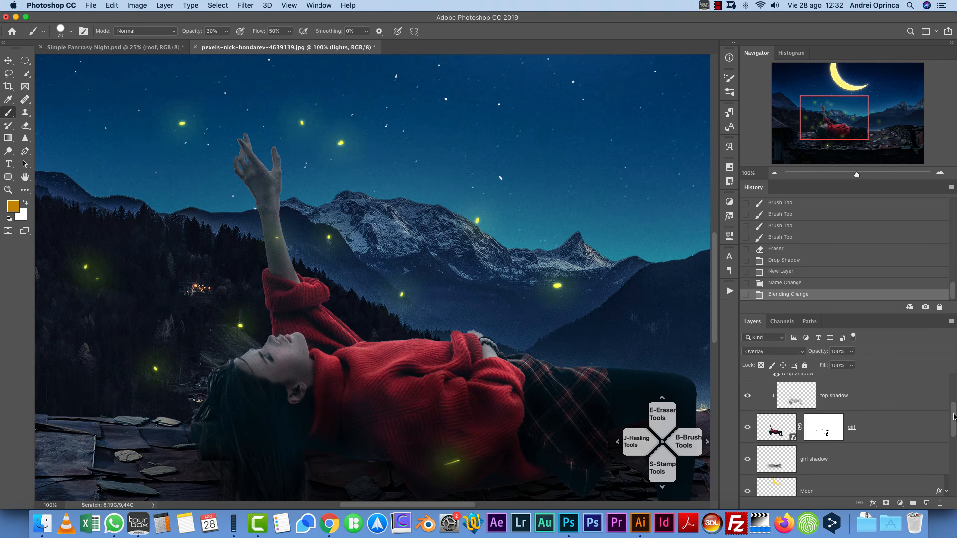
{"action": "left_click", "coordinate": [780, 430], "text": "super"}
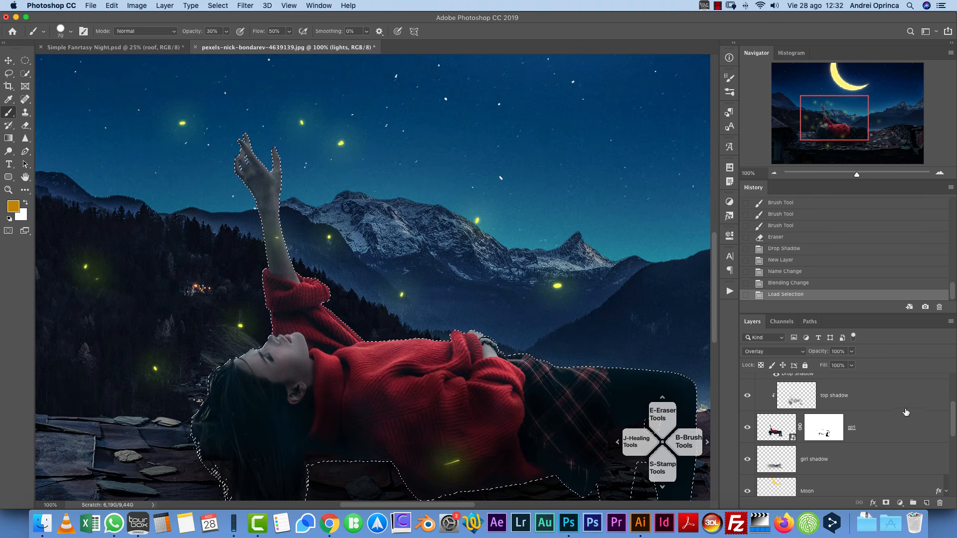
{"action": "left_click_drag", "start_coordinate": [953, 416], "coordinate": [947, 381]}
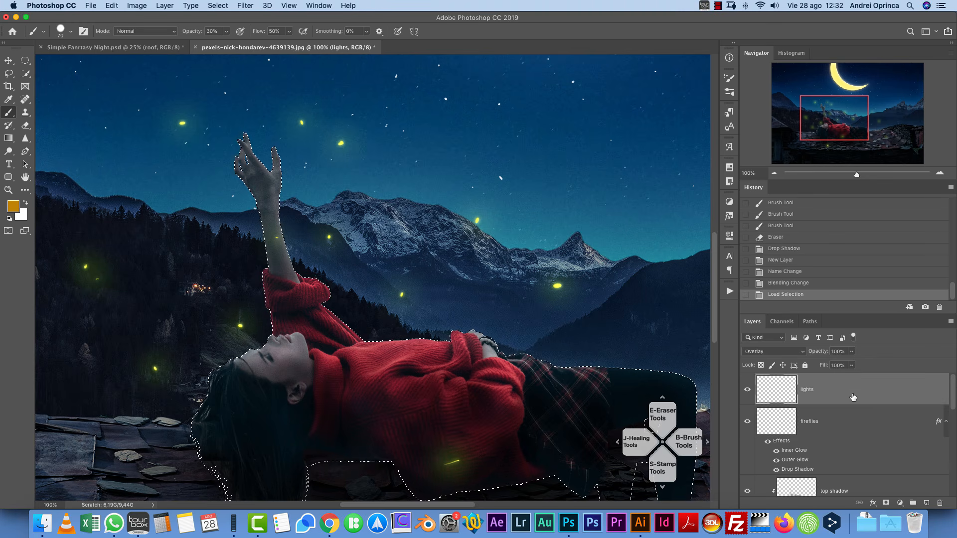
{"action": "key", "text": "super+h"}
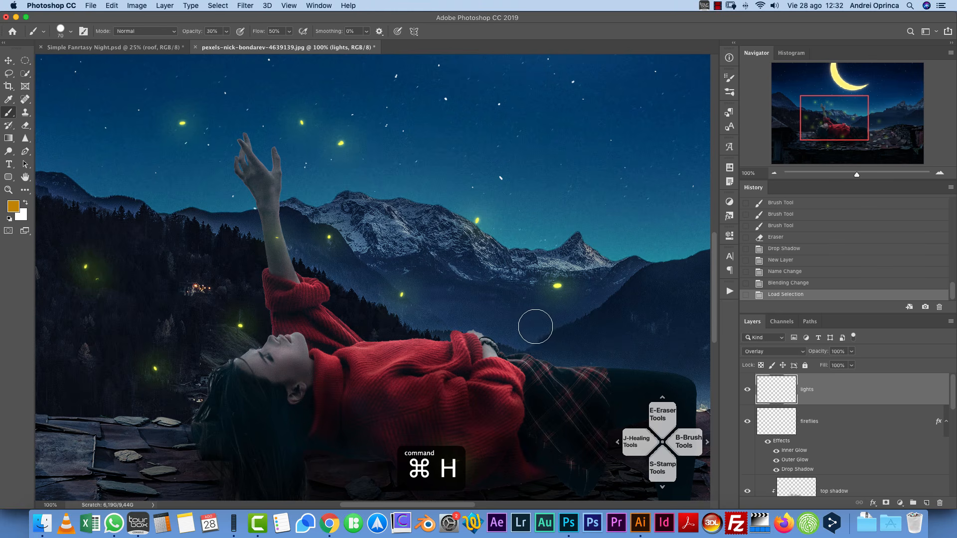
- Try painting amber highlights along the top of the girl's sweater, and roll back the strokes
{"action": "mouse_move", "coordinate": [519, 331]}
{"action": "left_mouse_down"}
{"action": "mouse_move", "coordinate": [573, 349]}
{"action": "mouse_move", "coordinate": [552, 350]}
{"action": "mouse_move", "coordinate": [509, 321]}
{"action": "mouse_move", "coordinate": [441, 329]}
{"action": "left_mouse_up"}
{"action": "left_click_drag", "start_coordinate": [433, 326], "coordinate": [355, 338]}
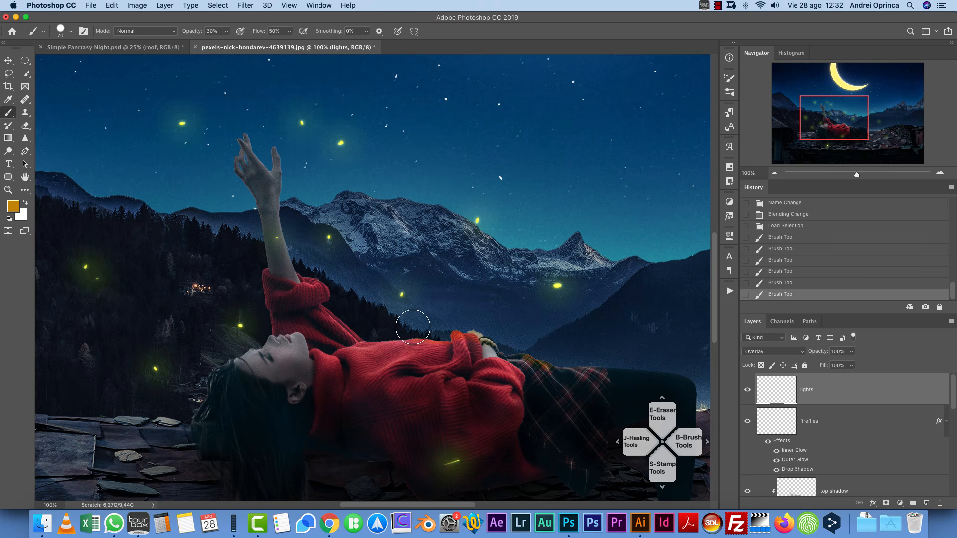
{"action": "left_click", "coordinate": [771, 225]}
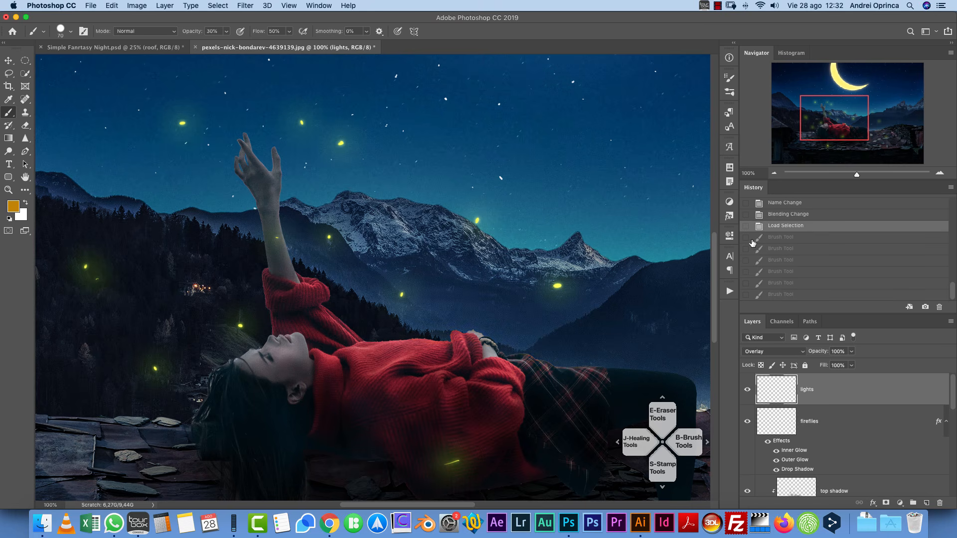
- Set the lights layer's blending mode to Color Dodge and the foreground colour to golden yellow #d5b225
{"action": "left_click", "coordinate": [771, 352]}
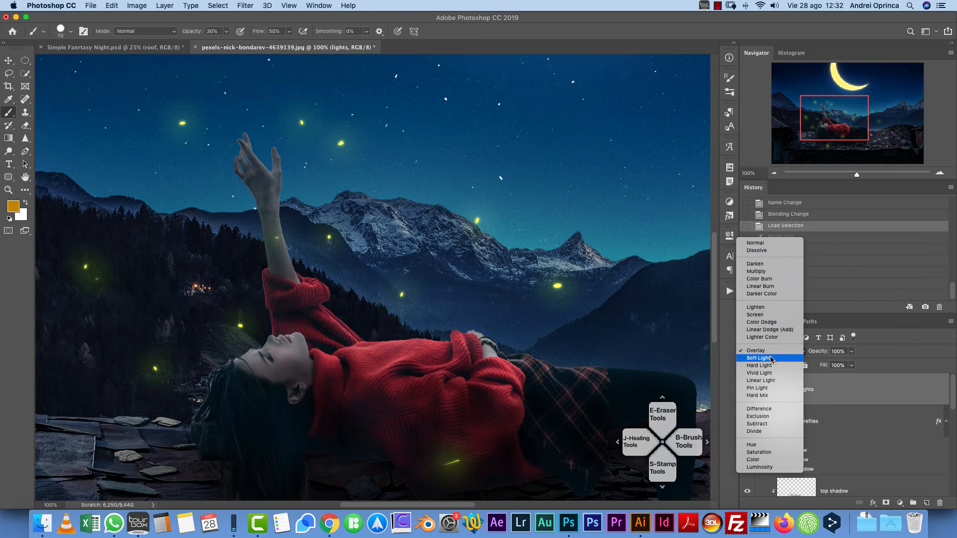
{"action": "left_click", "coordinate": [769, 327]}
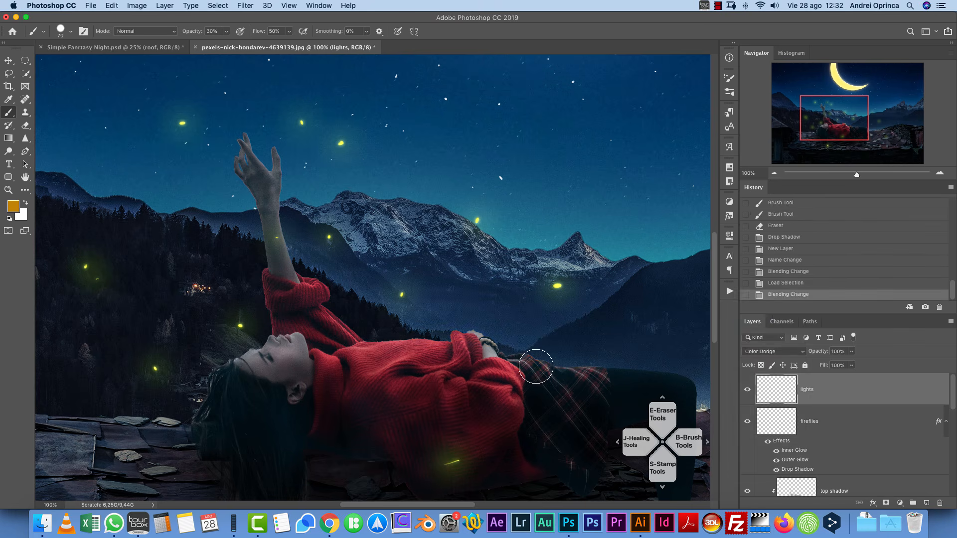
{"action": "left_click", "coordinate": [13, 207]}
{"action": "left_click", "coordinate": [535, 217]}
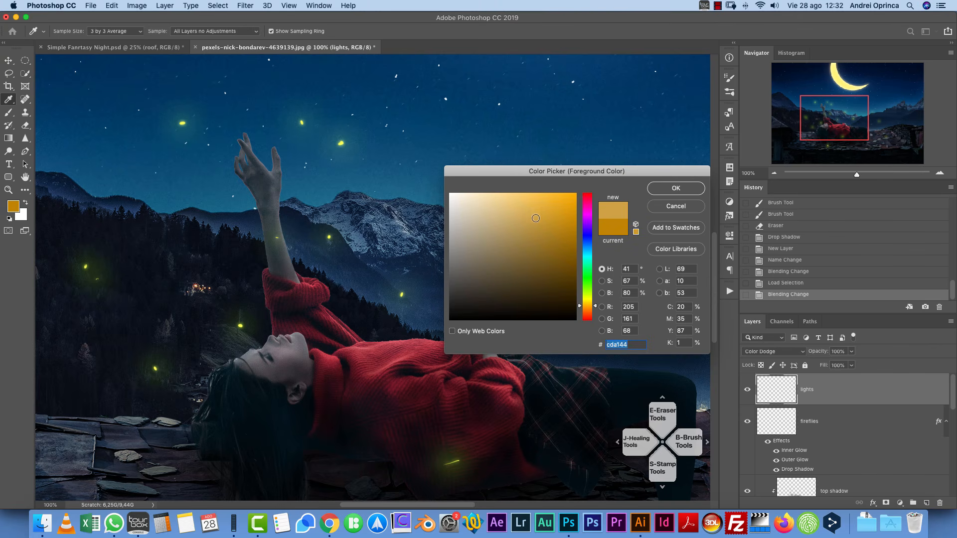
{"action": "left_click", "coordinate": [591, 304]}
{"action": "left_click", "coordinate": [554, 215]}
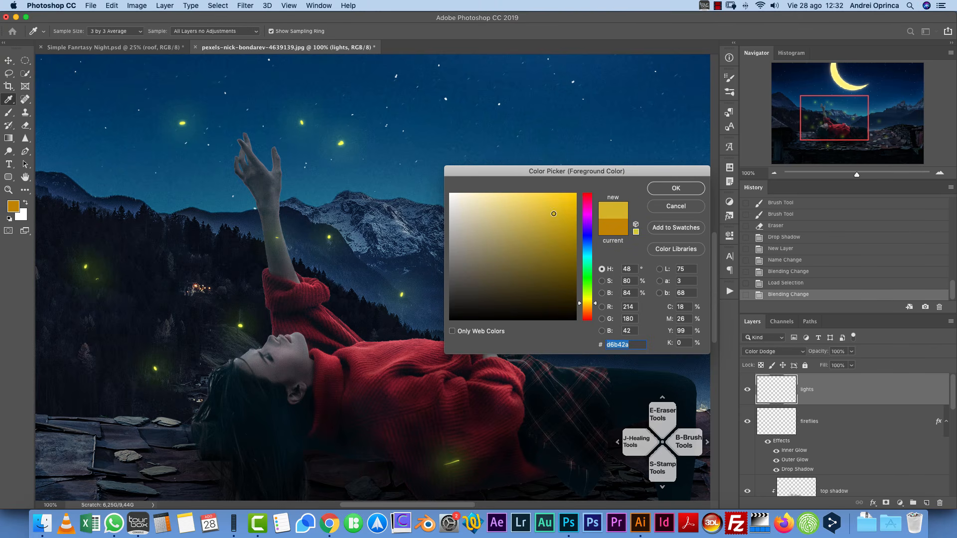
{"action": "left_click", "coordinate": [676, 189]}
- Undo the test strokes and set the brush to 15% hardness, 20% opacity and 30% flow
{"action": "mouse_move", "coordinate": [368, 320]}
{"action": "left_mouse_down"}
{"action": "mouse_move", "coordinate": [392, 319]}
{"action": "mouse_move", "coordinate": [424, 314]}
{"action": "mouse_move", "coordinate": [411, 329]}
{"action": "mouse_move", "coordinate": [455, 313]}
{"action": "mouse_move", "coordinate": [455, 325]}
{"action": "mouse_move", "coordinate": [383, 342]}
{"action": "left_mouse_up"}
{"action": "key", "text": "super+z"}
{"action": "key", "text": "super+z"}
{"action": "right_click", "coordinate": [463, 265]}
{"action": "left_click_drag", "start_coordinate": [540, 309], "coordinate": [521, 315]}
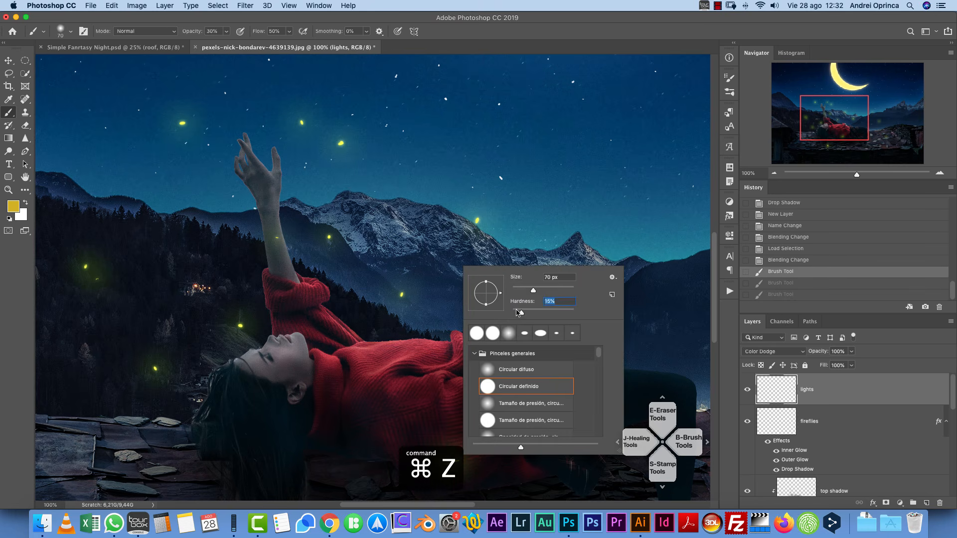
{"action": "left_click", "coordinate": [774, 382]}
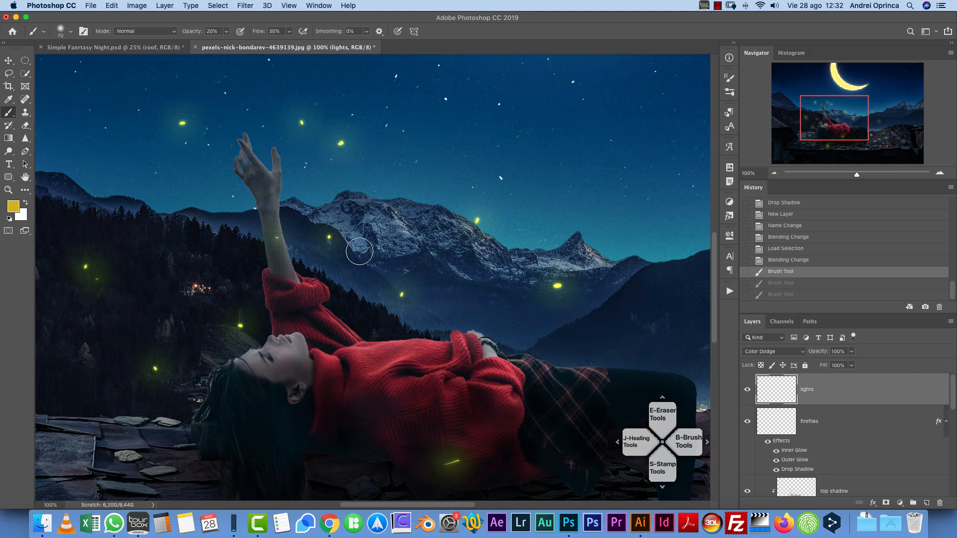
- Try painting golden light along the girl's upper sleeve and sweater edge, and undo the strokes
{"action": "left_click_drag", "start_coordinate": [344, 322], "coordinate": [353, 330]}
{"action": "mouse_move", "coordinate": [339, 320]}
{"action": "left_mouse_down"}
{"action": "mouse_move", "coordinate": [409, 343]}
{"action": "mouse_move", "coordinate": [423, 337]}
{"action": "left_mouse_up"}
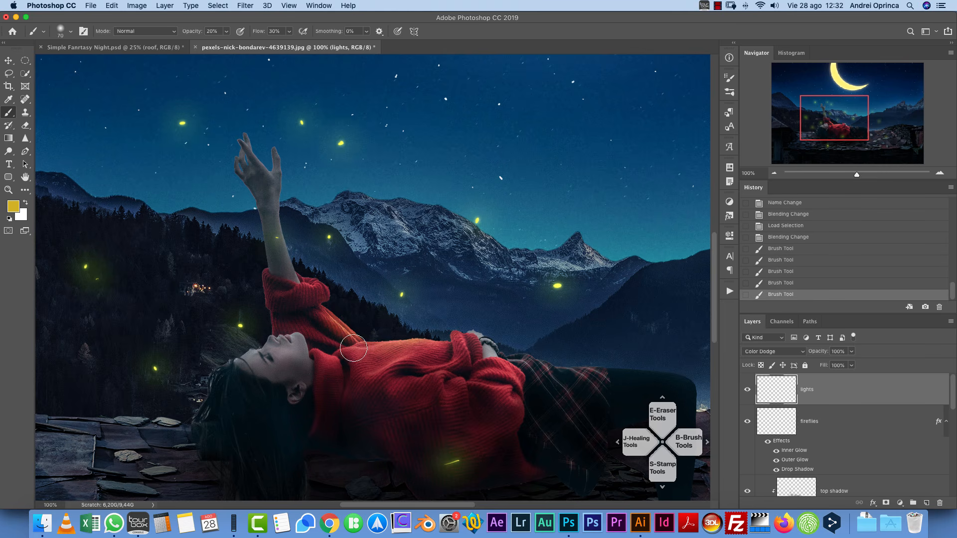
{"action": "left_click_drag", "start_coordinate": [353, 347], "coordinate": [399, 341]}
{"action": "left_click_drag", "start_coordinate": [450, 332], "coordinate": [481, 327]}
{"action": "key", "text": "super+z"}
{"action": "key", "text": "super+z"}
{"action": "key", "text": "super+z"}
{"action": "key", "text": "super+z"}
{"action": "key", "text": "super+z"}
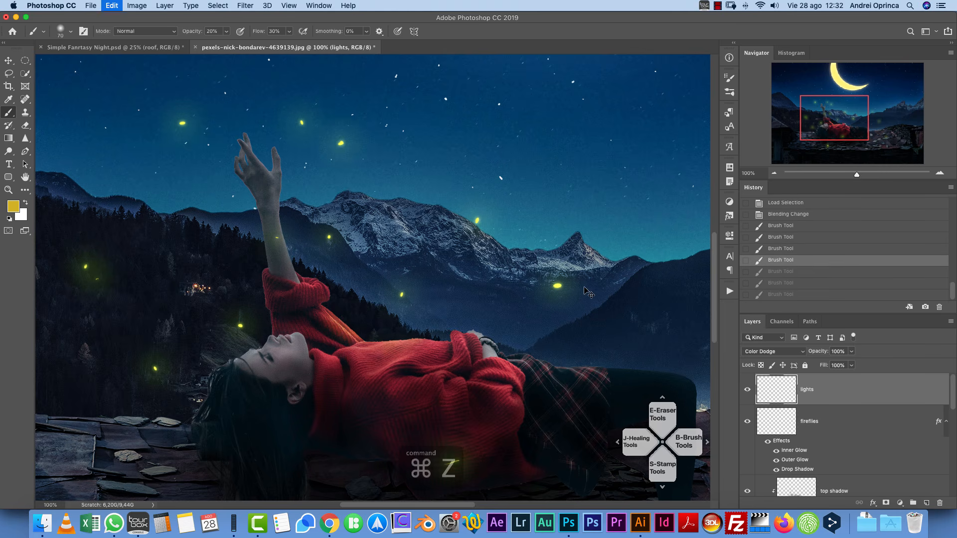
- Enable the brush's Transfer dynamics with opacity controlled by pen pressure
{"action": "left_click", "coordinate": [729, 91]}
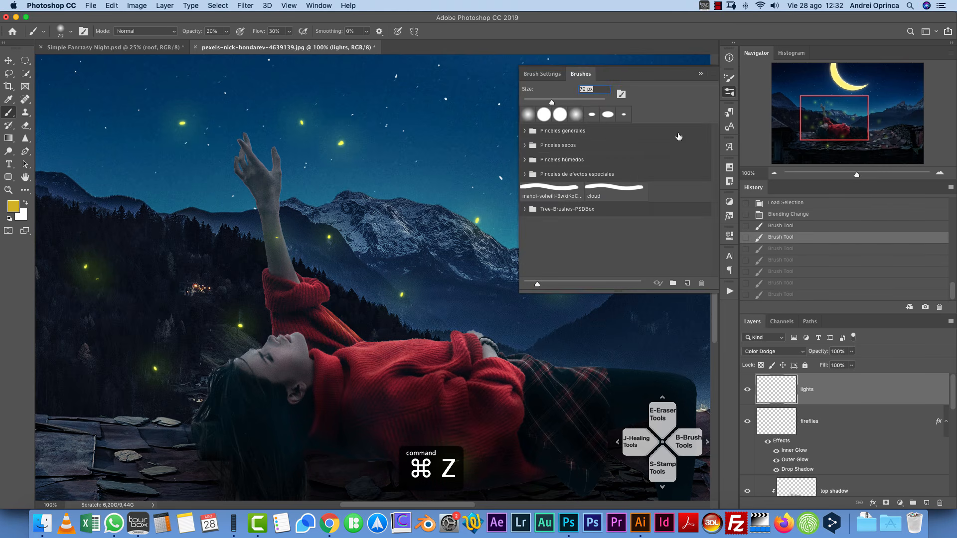
{"action": "left_click", "coordinate": [729, 77]}
{"action": "left_click", "coordinate": [530, 164]}
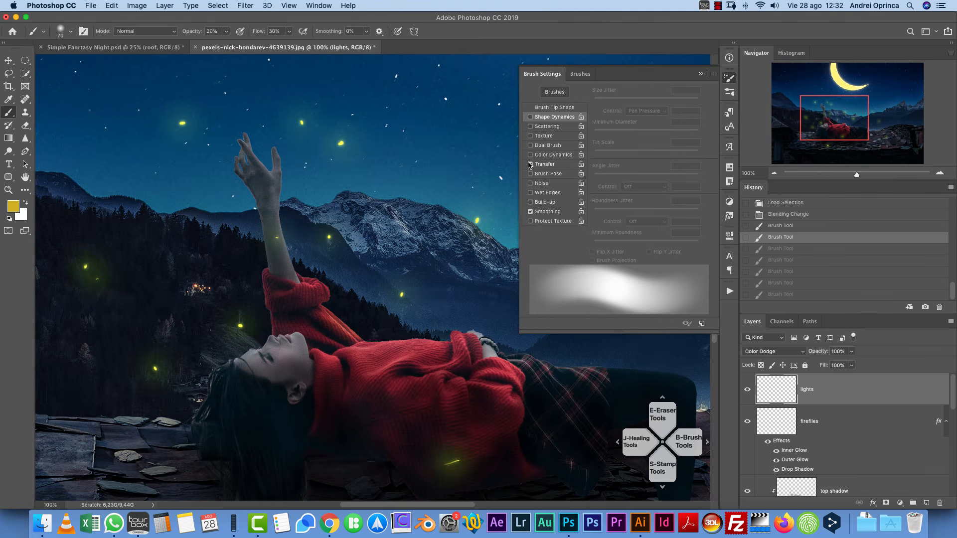
{"action": "left_click", "coordinate": [545, 164]}
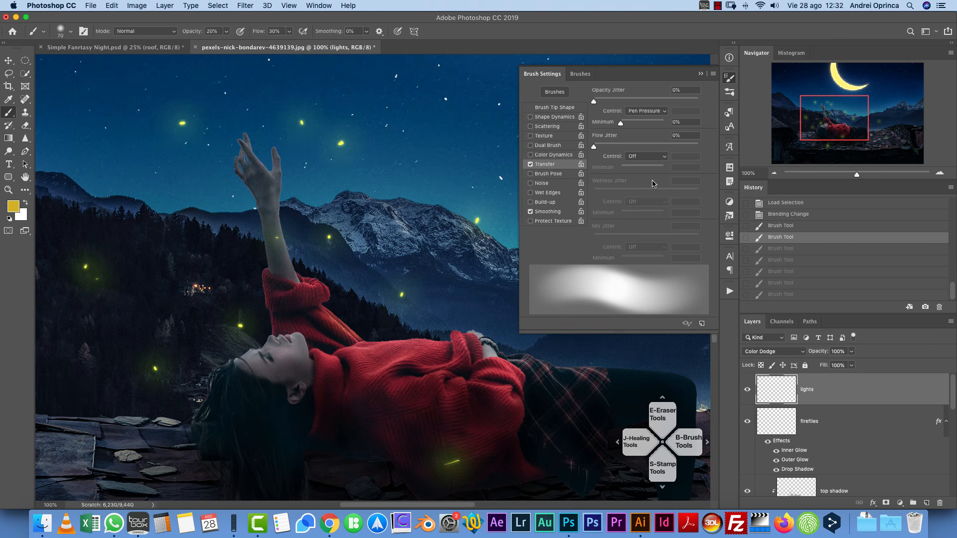
{"action": "left_click", "coordinate": [700, 74]}
- Paint soft golden light along the upper edge of the red sweater on the lights layer
{"action": "left_click_drag", "start_coordinate": [419, 338], "coordinate": [372, 344]}
{"action": "mouse_move", "coordinate": [396, 343]}
{"action": "left_mouse_down"}
{"action": "mouse_move", "coordinate": [373, 344]}
{"action": "mouse_move", "coordinate": [432, 336]}
{"action": "mouse_move", "coordinate": [424, 340]}
{"action": "left_mouse_up"}
{"action": "left_click_drag", "start_coordinate": [430, 338], "coordinate": [475, 327]}
{"action": "left_click_drag", "start_coordinate": [459, 329], "coordinate": [471, 327]}
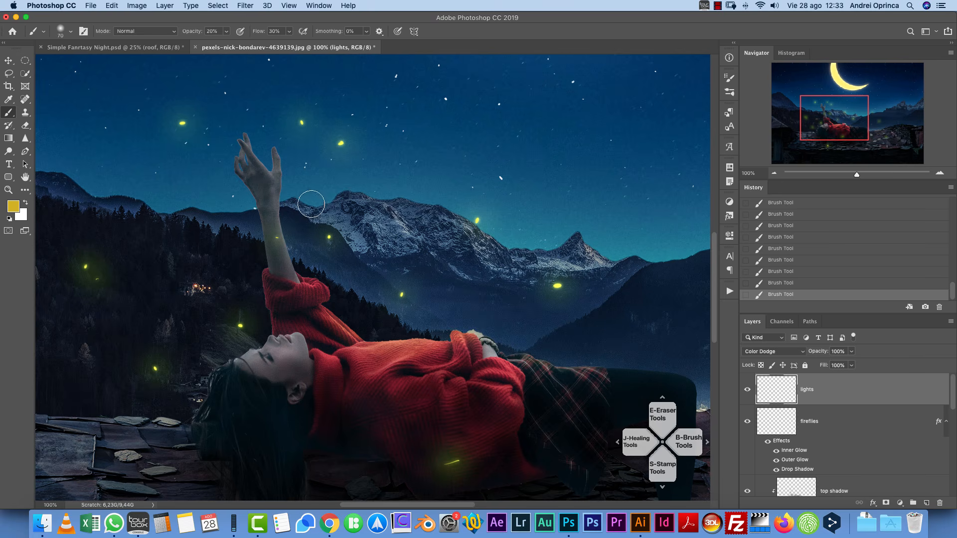
- Reduce the brush to about 25 px and paint golden light along the girl's raised hand and forearm
{"action": "scroll", "coordinate": [233, 141], "scroll_direction": "up", "scroll_amount": 2}
{"action": "key", "text": "bracketleft"}
{"action": "key", "text": "bracketleft"}
{"action": "key", "text": "bracketleft"}
{"action": "key", "text": "bracketleft"}
{"action": "key", "text": "bracketleft"}
{"action": "key", "text": "bracketleft"}
{"action": "key", "text": "bracketleft"}
{"action": "key", "text": "bracketleft"}
{"action": "key", "text": "bracketleft"}
{"action": "key", "text": "bracketleft"}
{"action": "key", "text": "bracketleft"}
{"action": "key", "text": "bracketleft"}
{"action": "key", "text": "bracketleft"}
{"action": "mouse_move", "coordinate": [280, 128]}
{"action": "left_mouse_down"}
{"action": "mouse_move", "coordinate": [323, 195]}
{"action": "mouse_move", "coordinate": [296, 188]}
{"action": "left_mouse_up"}
{"action": "key", "text": "bracketright"}
{"action": "key", "text": "bracketright"}
{"action": "key", "text": "bracketright"}
{"action": "left_click_drag", "start_coordinate": [382, 213], "coordinate": [380, 277]}
- Extend the golden light over the girl's lower body, enlarging the brush up to 100 px
{"action": "scroll", "coordinate": [380, 303], "scroll_direction": "down", "scroll_amount": 3}
{"action": "key", "text": "bracketright"}
{"action": "key", "text": "bracketright"}
{"action": "key", "text": "bracketright"}
{"action": "key", "text": "bracketright"}
{"action": "key", "text": "bracketright"}
{"action": "key", "text": "bracketright"}
{"action": "key", "text": "bracketright"}
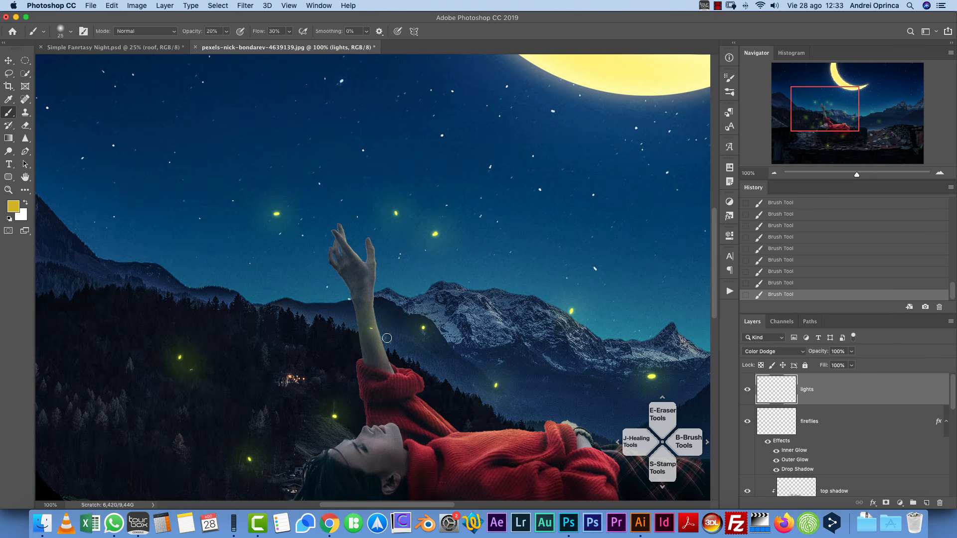
{"action": "left_click_drag", "start_coordinate": [530, 400], "coordinate": [512, 348]}
{"action": "key", "text": "bracketleft"}
{"action": "key", "text": "bracketleft"}
{"action": "key", "text": "bracketleft"}
{"action": "key", "text": "bracketleft"}
{"action": "key", "text": "bracketright"}
{"action": "key", "text": "bracketright"}
{"action": "key", "text": "bracketright"}
{"action": "key", "text": "bracketright"}
{"action": "key", "text": "bracketright"}
{"action": "key", "text": "bracketright"}
{"action": "key", "text": "bracketright"}
{"action": "scroll", "coordinate": [459, 320], "scroll_direction": "right", "scroll_amount": 5}
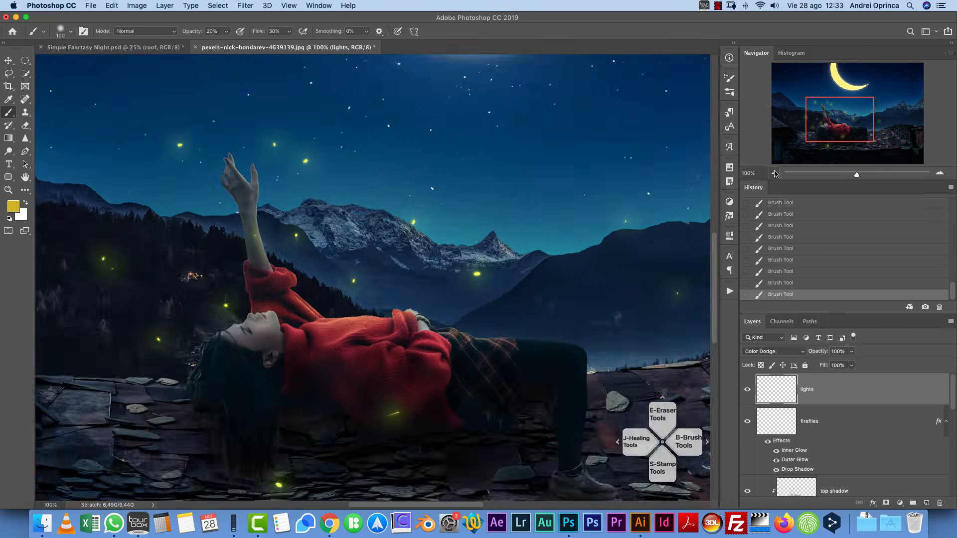
- Clear the selection, dab golden glow over the crescent moon with a 1200 px brush, and compare the lights layer on and off
{"action": "left_click", "coordinate": [774, 173]}
{"action": "left_click", "coordinate": [774, 173]}
{"action": "key", "text": "bracketright"}
{"action": "key", "text": "bracketright"}
{"action": "key", "text": "bracketright"}
{"action": "key", "text": "bracketright"}
{"action": "key", "text": "bracketright"}
{"action": "key", "text": "bracketright"}
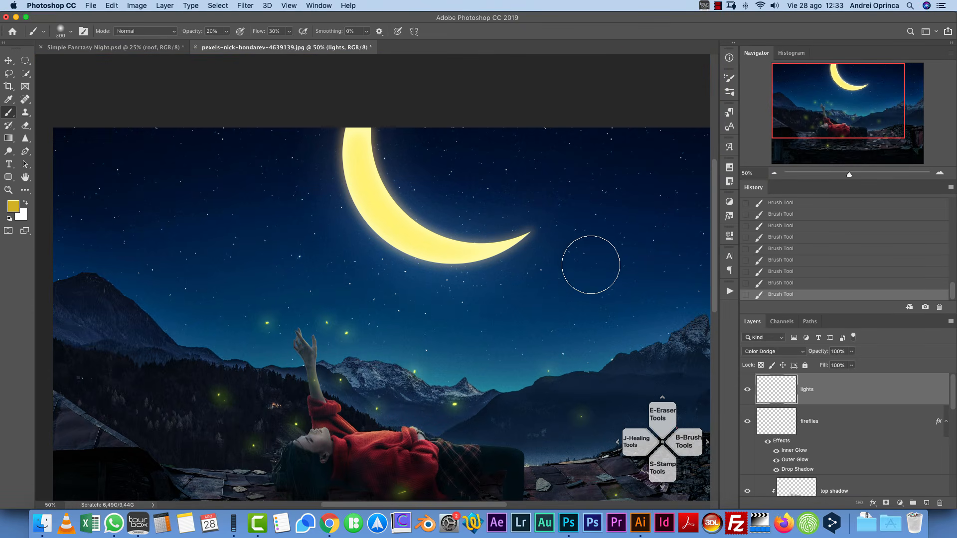
{"action": "key", "text": "cmd+d"}
{"action": "key", "text": "bracketright"}
{"action": "key", "text": "bracketright"}
{"action": "key", "text": "bracketright"}
{"action": "key", "text": "bracketright"}
{"action": "key", "text": "bracketright"}
{"action": "key", "text": "bracketright"}
{"action": "key", "text": "bracketright"}
{"action": "key", "text": "bracketright"}
{"action": "key", "text": "bracketright"}
{"action": "left_click", "coordinate": [414, 203]}
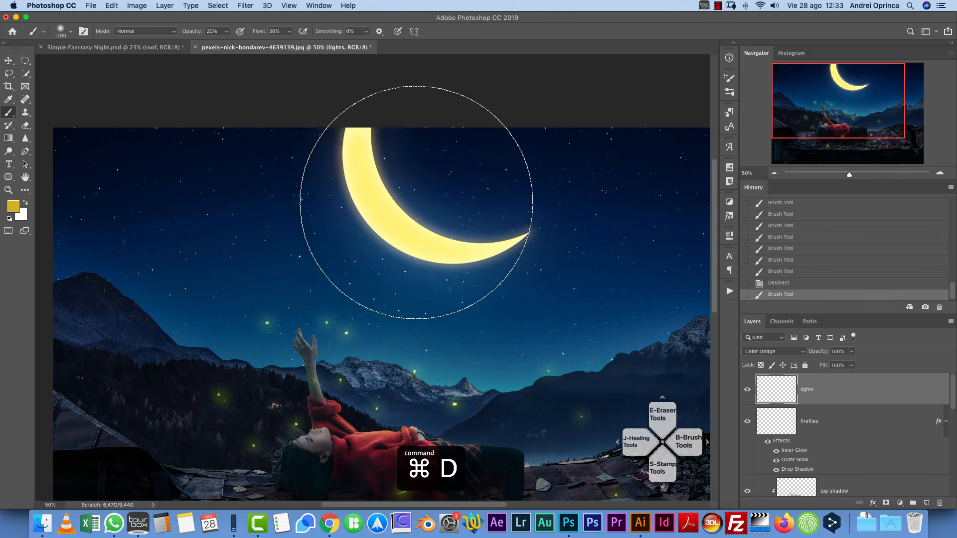
{"action": "left_click", "coordinate": [415, 203]}
{"action": "left_click", "coordinate": [412, 203]}
{"action": "left_click", "coordinate": [747, 391]}
{"action": "left_click", "coordinate": [748, 391]}
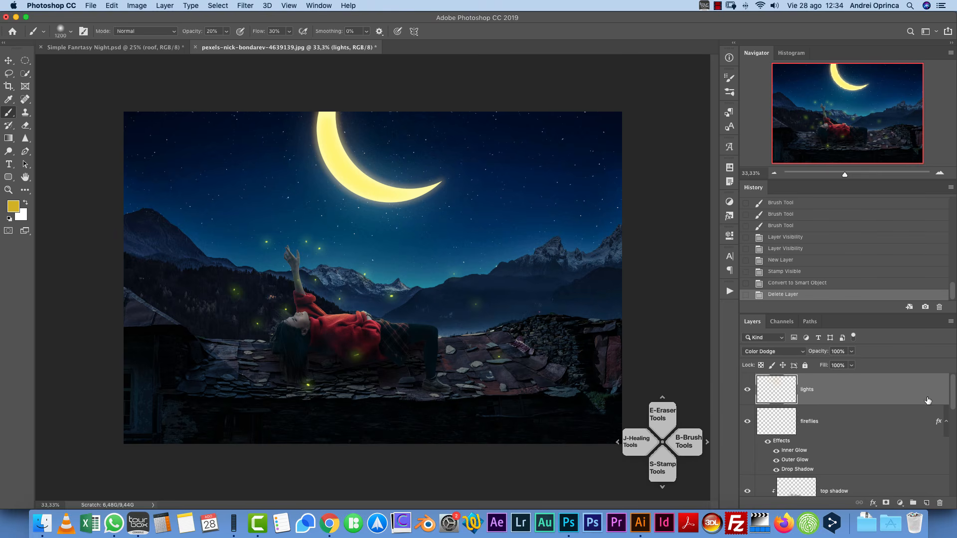
- Stamp all visible layers onto a new top layer and group the layers beneath it
{"action": "left_click", "coordinate": [926, 503]}
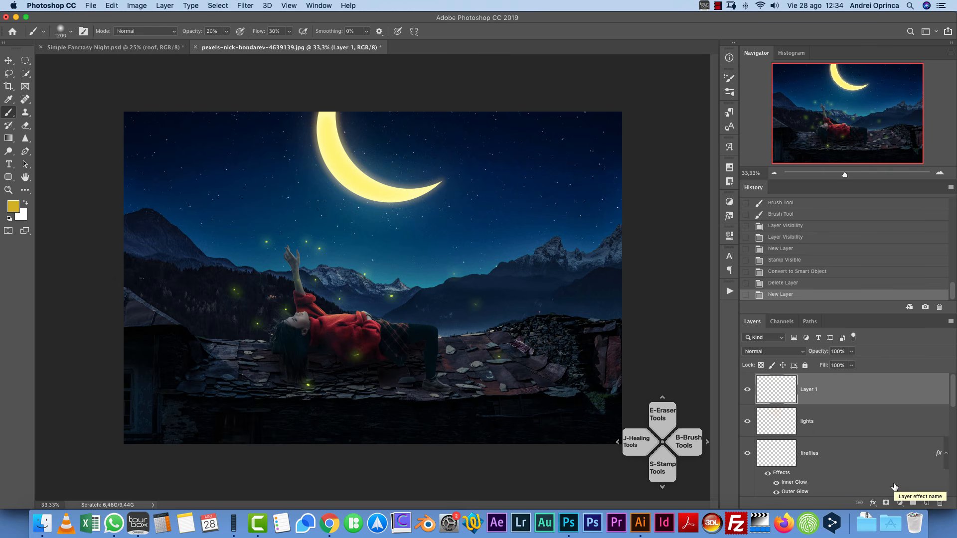
{"action": "key", "text": "alt+shift+super+e"}
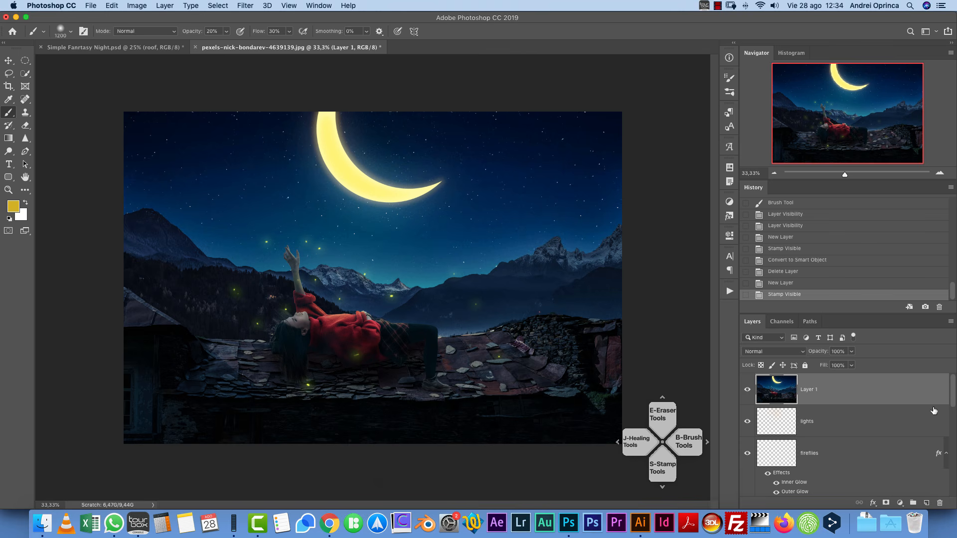
{"action": "left_click", "coordinate": [917, 420]}
{"action": "left_click_drag", "start_coordinate": [954, 390], "coordinate": [954, 482]}
{"action": "left_click", "coordinate": [891, 493], "text": "shift"}
{"action": "key", "text": "super+g"}
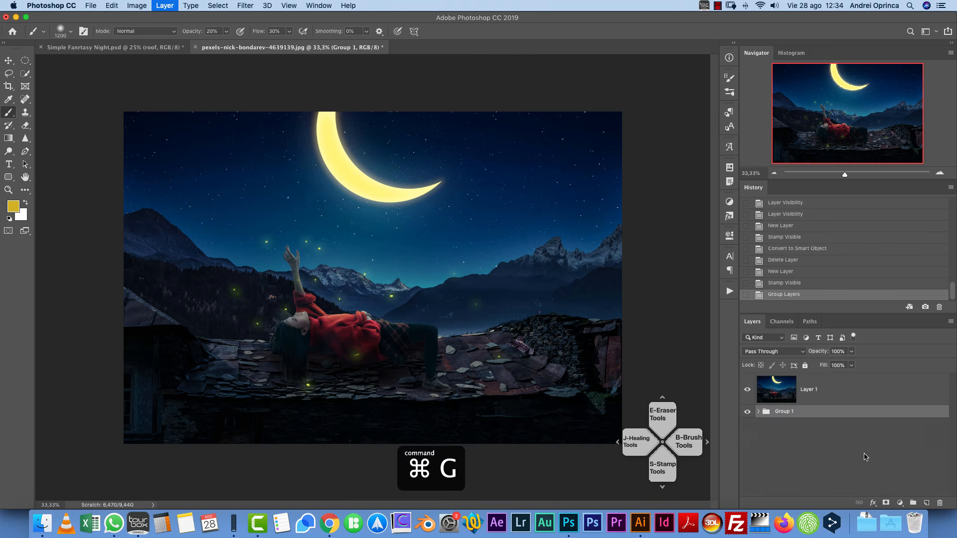
- Rename the new layer group as manip and hide it
{"action": "double_click", "coordinate": [785, 413]}
{"action": "type", "text": "man"}
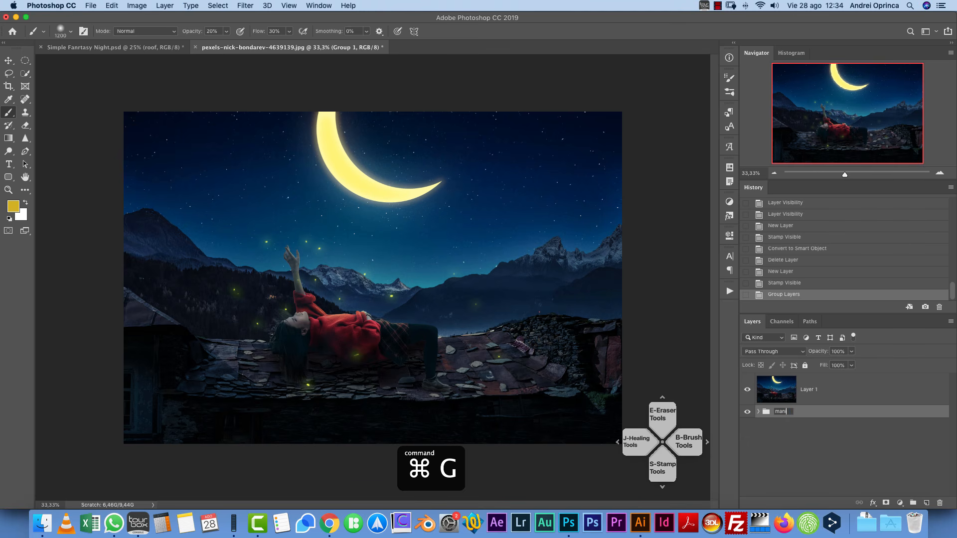
{"action": "type", "text": "ip"}
{"action": "key", "text": "Return"}
{"action": "left_click", "coordinate": [748, 412]}
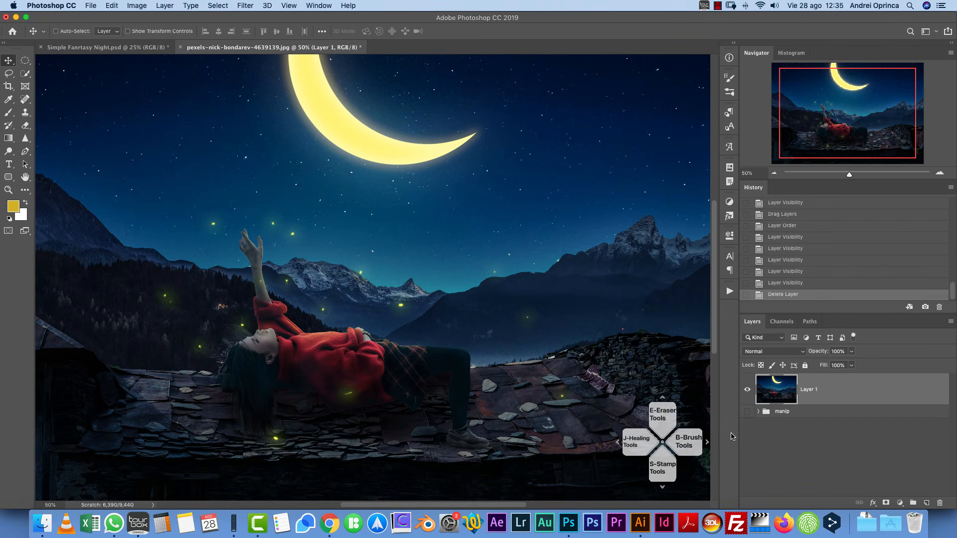
- Check the adjustment layers in Simple Fanrtasy Night.psd, and add a Color Lookup layer with Crisp_Winter.look at 24% opacity above the composite's merged layer
{"action": "left_click", "coordinate": [163, 49]}
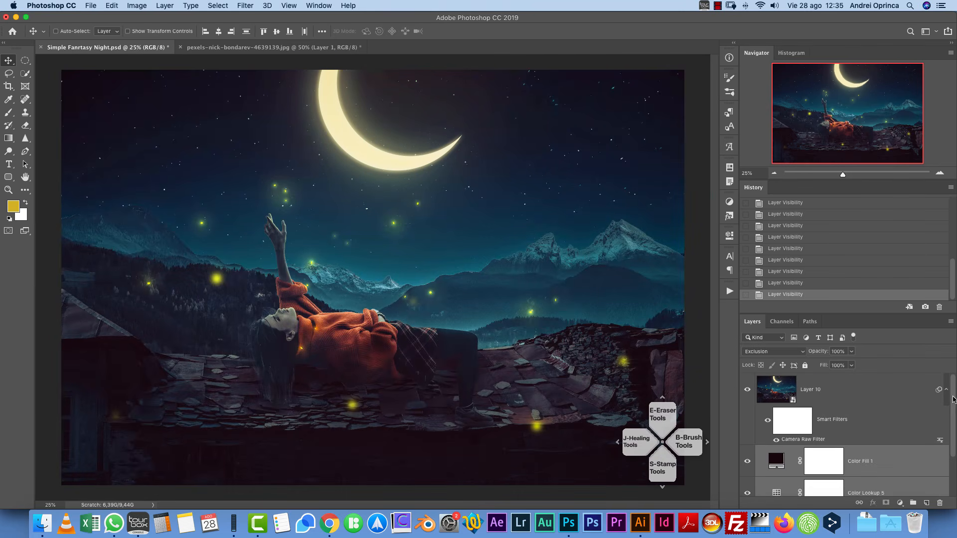
{"action": "scroll", "coordinate": [953, 403], "scroll_direction": "down", "scroll_amount": 2}
{"action": "left_click", "coordinate": [900, 472]}
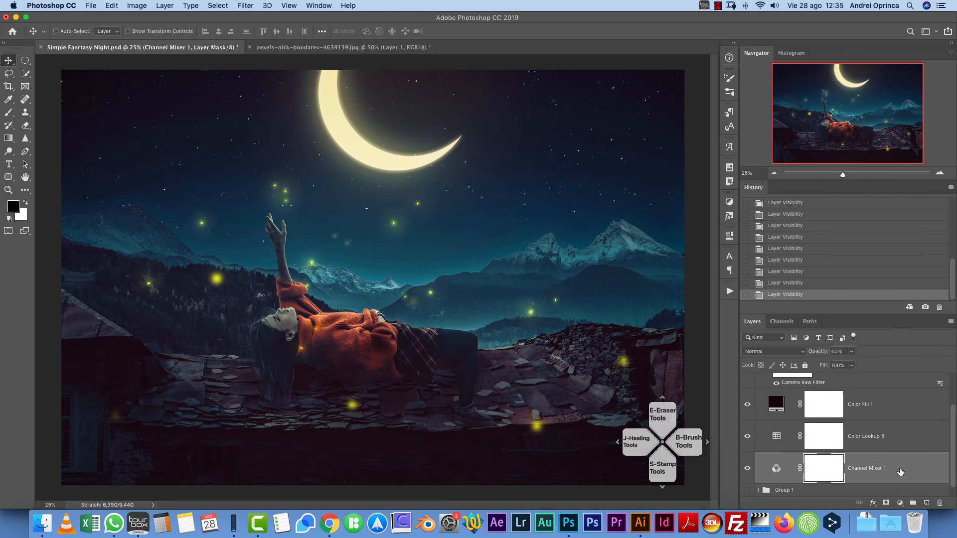
{"action": "left_click", "coordinate": [352, 45]}
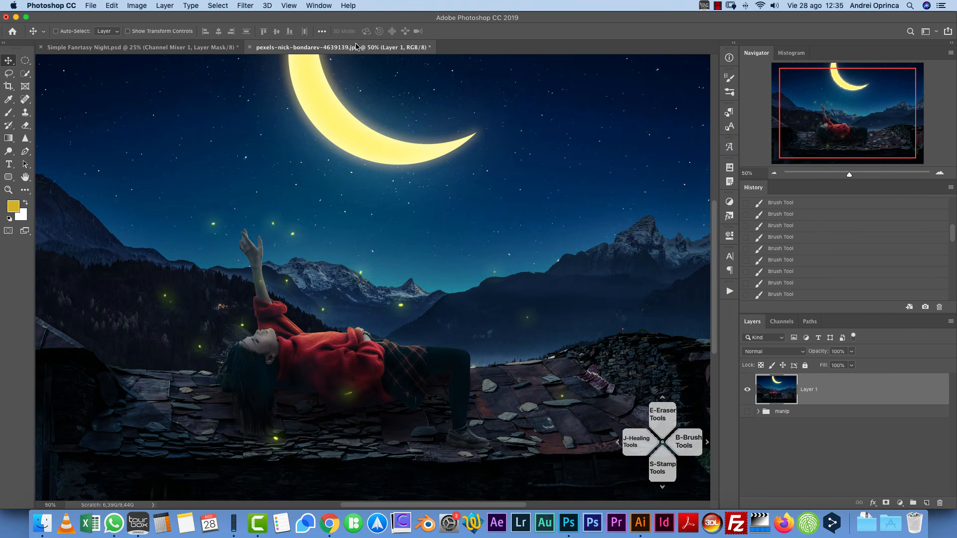
{"action": "left_click", "coordinate": [900, 500]}
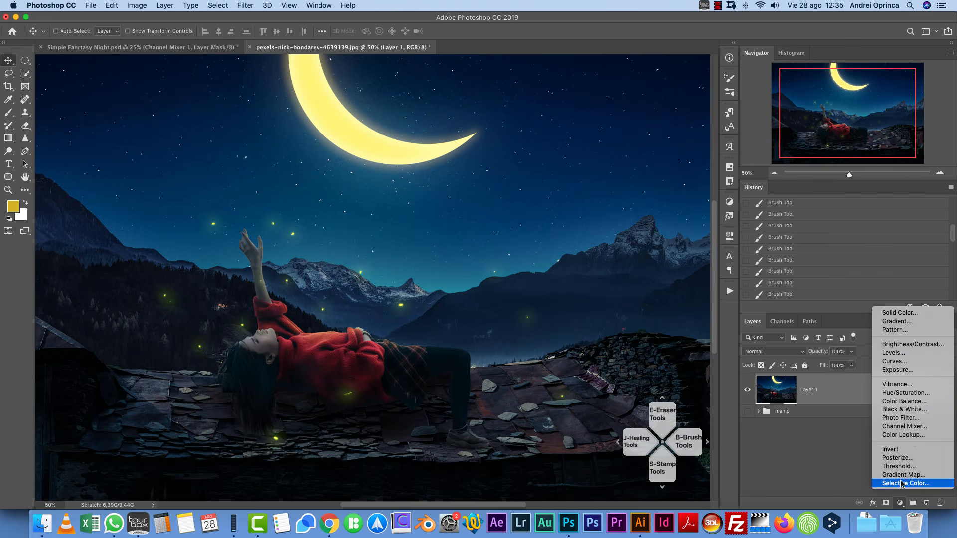
{"action": "left_click", "coordinate": [910, 442]}
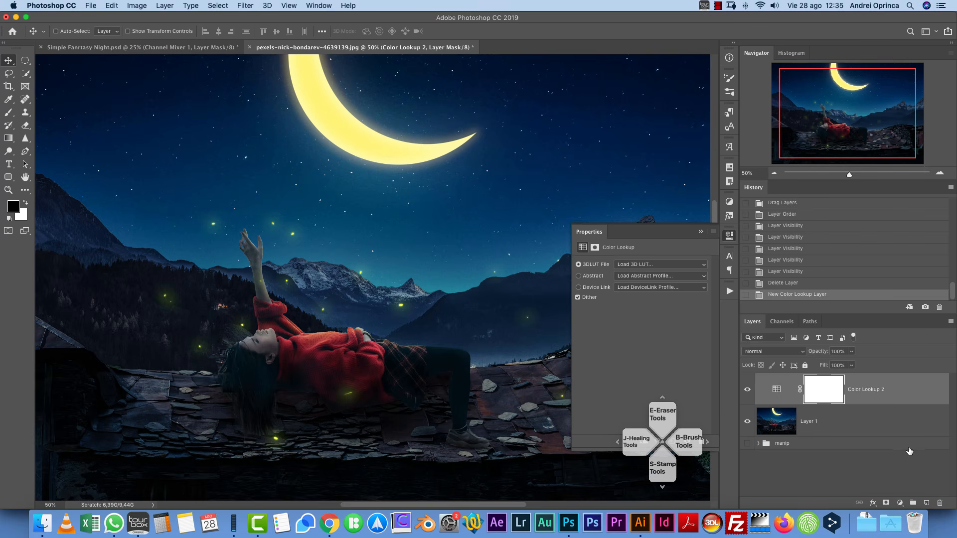
{"action": "left_click", "coordinate": [678, 267]}
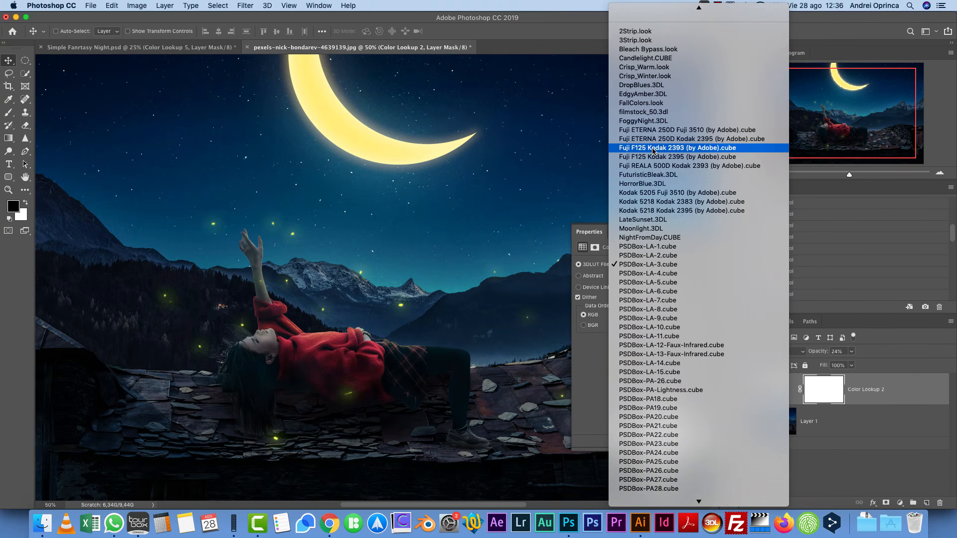
{"action": "key", "text": "Return"}
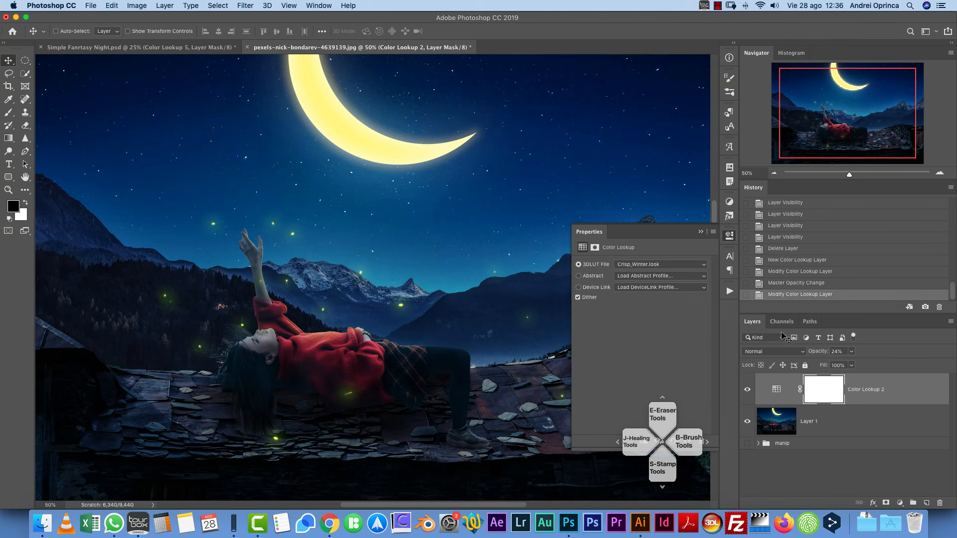
{"action": "left_click", "coordinate": [753, 390]}
{"action": "left_click", "coordinate": [754, 391]}
- Add a golden Solid Color fill layer above the Color Lookup layer and blend it in Exclusion mode
{"action": "left_click", "coordinate": [900, 503]}
{"action": "left_click", "coordinate": [905, 391]}
{"action": "left_click", "coordinate": [901, 503]}
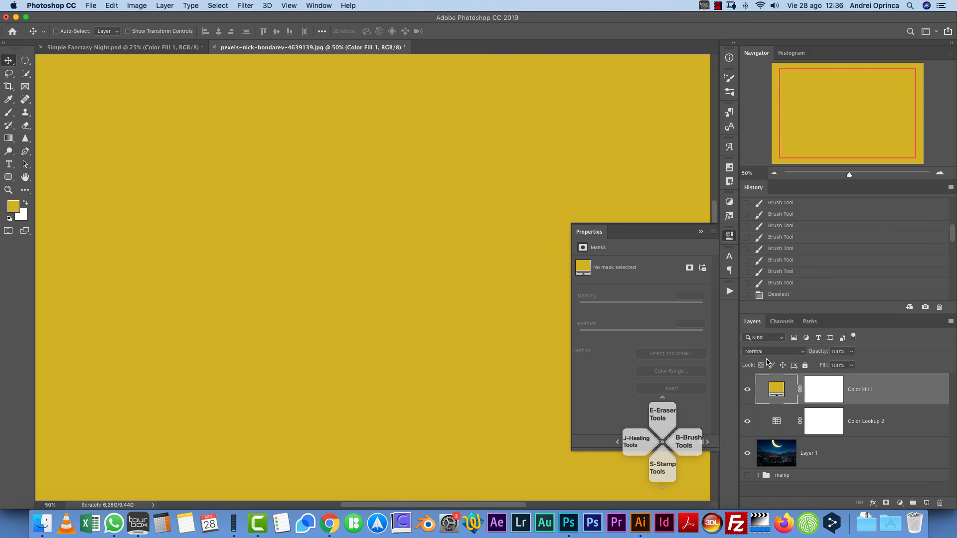
{"action": "left_click", "coordinate": [770, 351]}
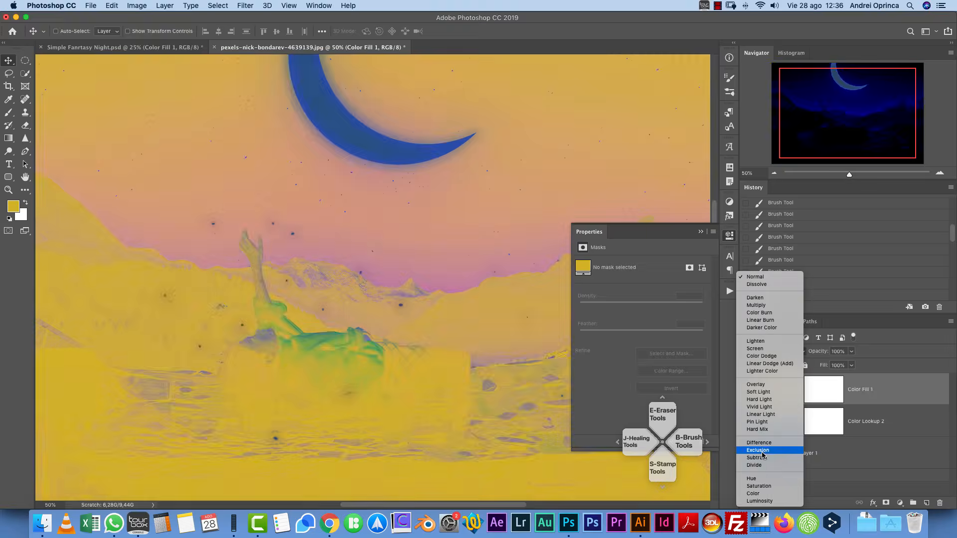
{"action": "left_click", "coordinate": [757, 450]}
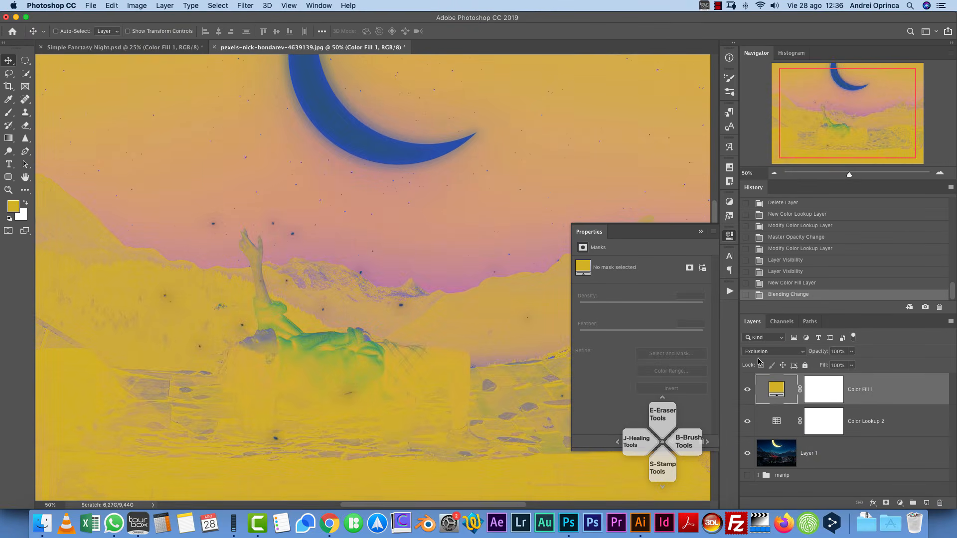
- Change the fill layer's colour to the very dark reddish brown 1b0b09
{"action": "double_click", "coordinate": [776, 389]}
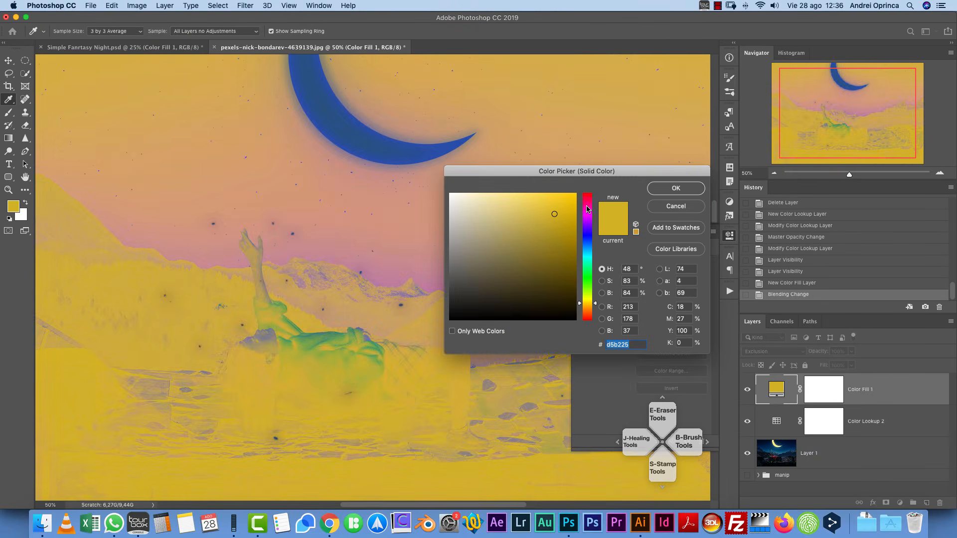
{"action": "mouse_move", "coordinate": [587, 208]}
{"action": "left_mouse_down"}
{"action": "mouse_move", "coordinate": [587, 299]}
{"action": "mouse_move", "coordinate": [587, 196]}
{"action": "left_mouse_up"}
{"action": "left_click_drag", "start_coordinate": [551, 280], "coordinate": [537, 305]}
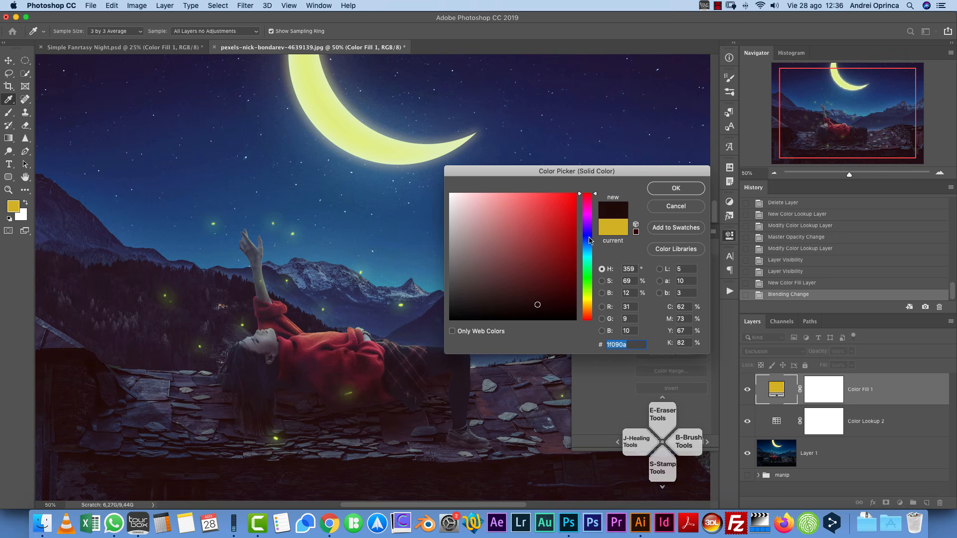
{"action": "left_click_drag", "start_coordinate": [586, 313], "coordinate": [589, 321]}
{"action": "left_click", "coordinate": [533, 307]}
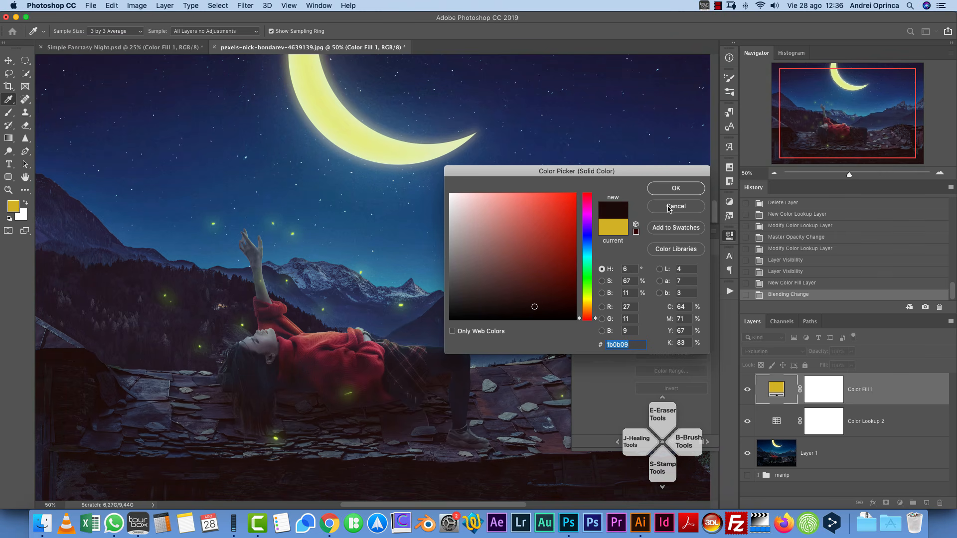
{"action": "key", "text": "Return"}
{"action": "key", "text": "v"}
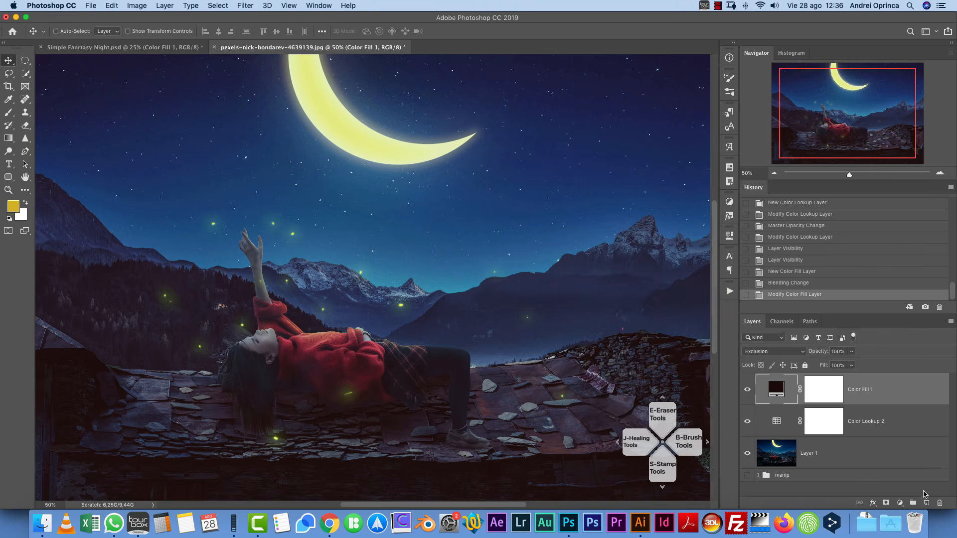
- Stamp all visible layers onto a new top layer and open it in the Camera Raw Filter
{"action": "left_click", "coordinate": [926, 502]}
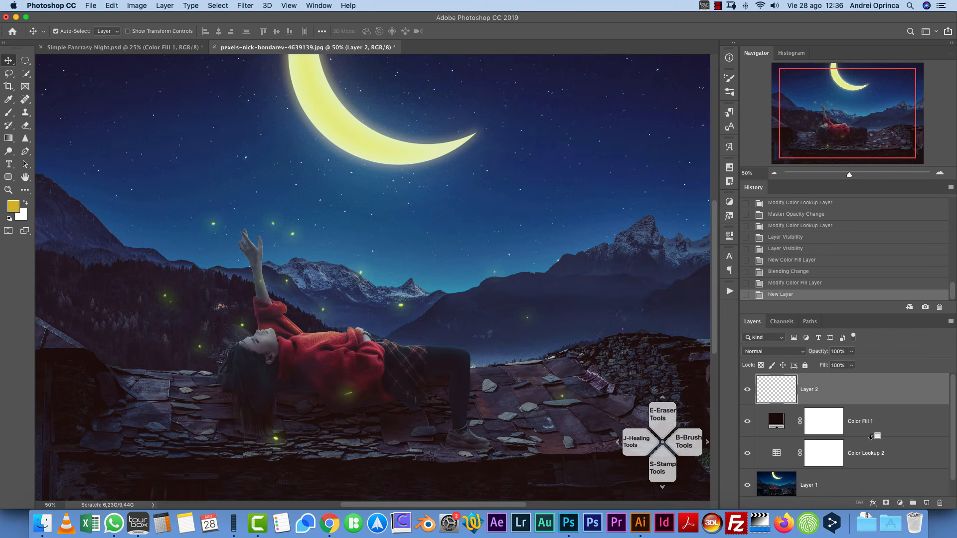
{"action": "key", "text": "super+alt+shift+e"}
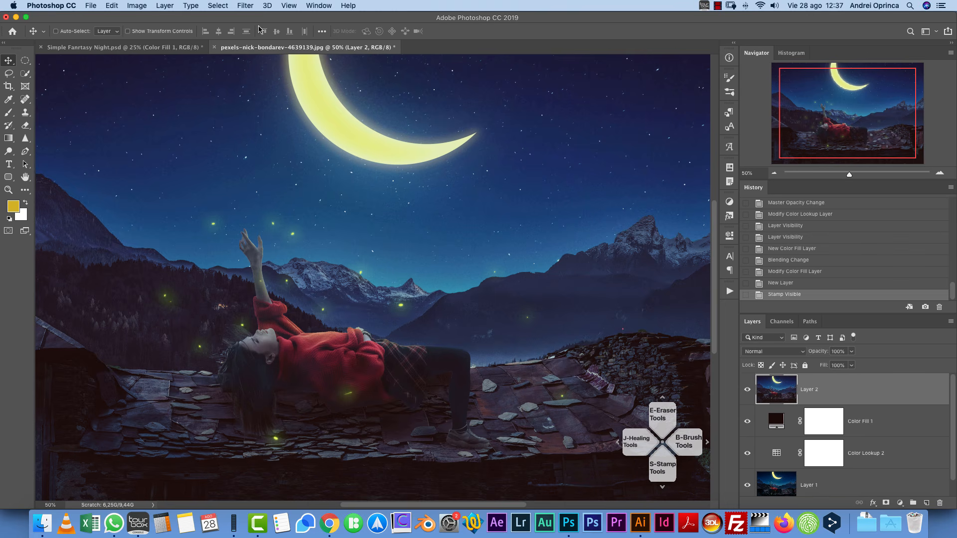
{"action": "left_click", "coordinate": [246, 6]}
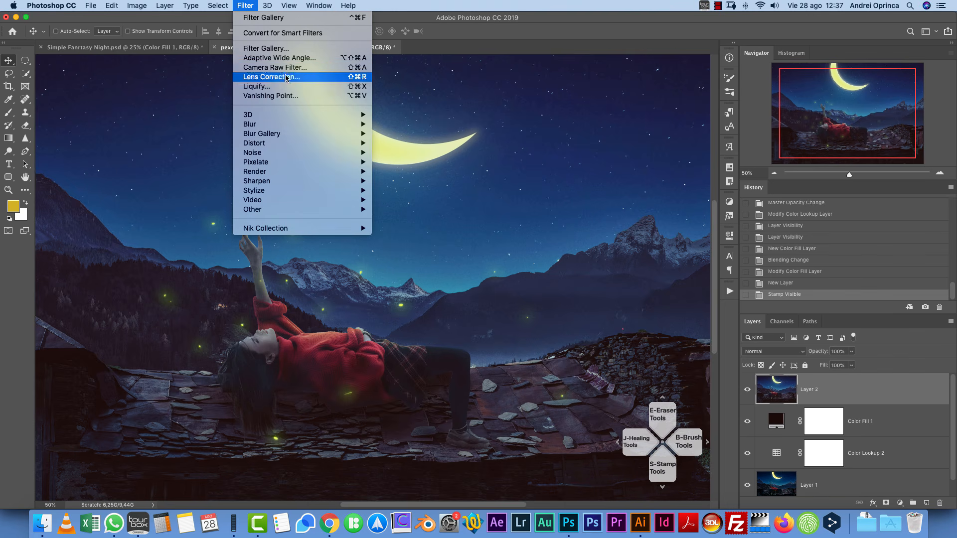
{"action": "left_click", "coordinate": [279, 68]}
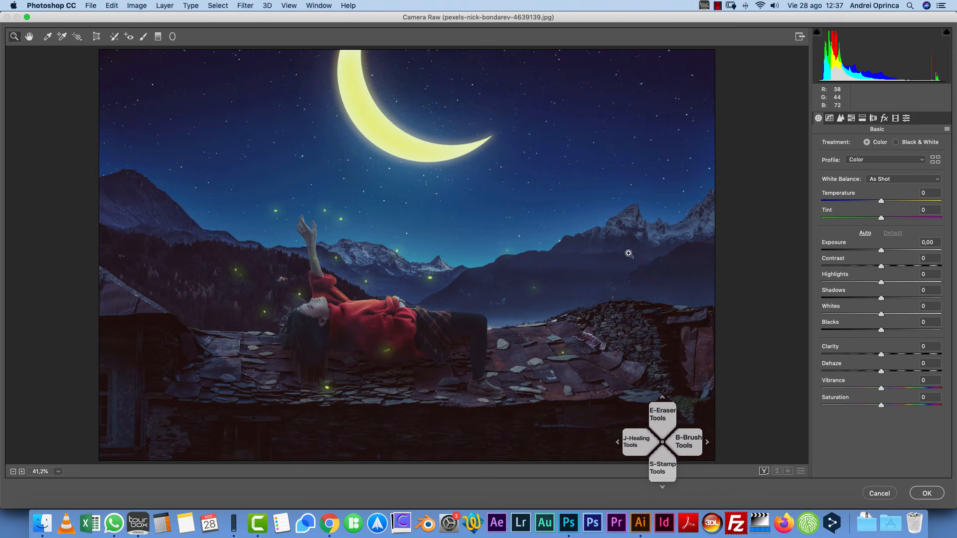
- Add a post-crop vignette with amount -13, midpoint 0 and feather 100
{"action": "left_click", "coordinate": [884, 118]}
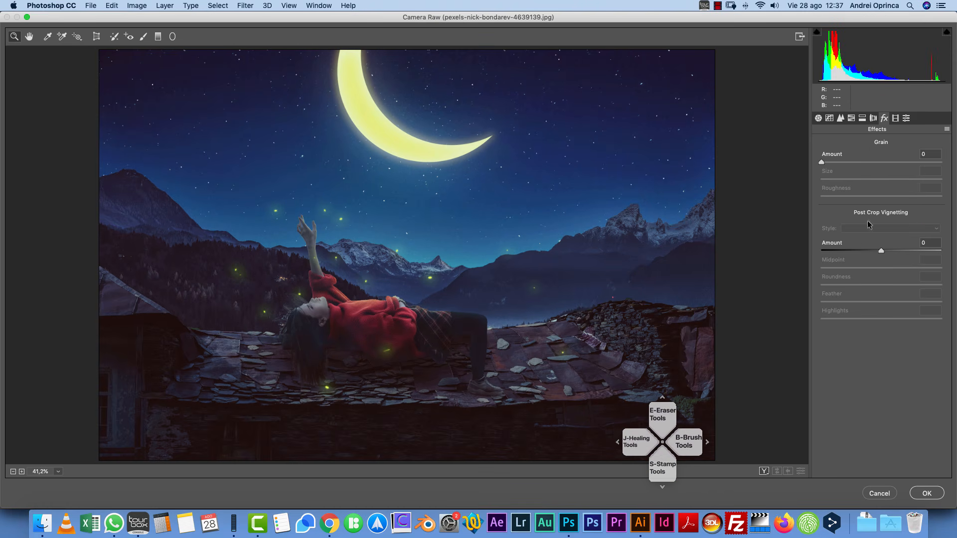
{"action": "left_click_drag", "start_coordinate": [863, 249], "coordinate": [847, 253]}
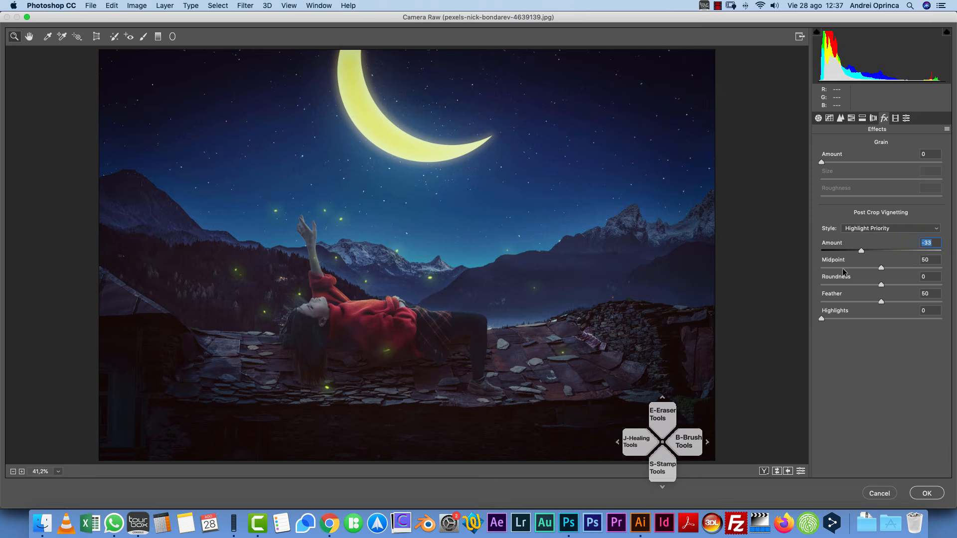
{"action": "key", "text": "Tab"}
{"action": "left_click_drag", "start_coordinate": [877, 302], "coordinate": [955, 308]}
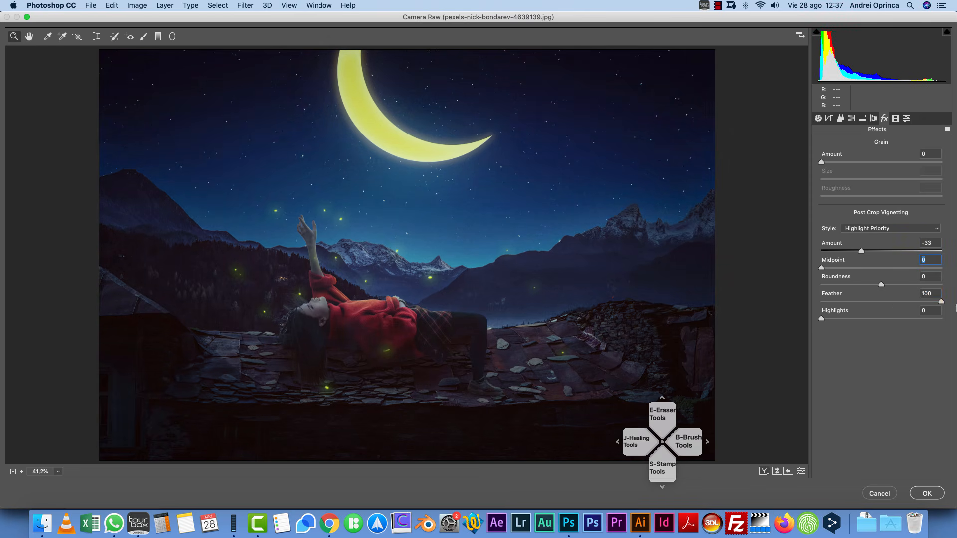
{"action": "left_click_drag", "start_coordinate": [863, 251], "coordinate": [875, 253]}
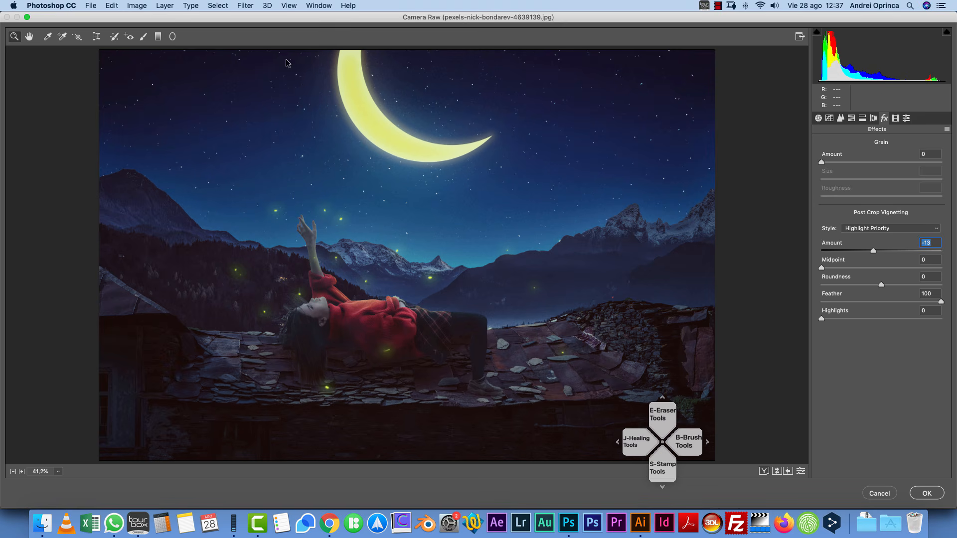
- Draw a graduated filter from the woman's torso up to the moon's lower edge and reset its local correction settings
{"action": "left_click", "coordinate": [158, 36]}
{"action": "left_click_drag", "start_coordinate": [400, 333], "coordinate": [399, 157]}
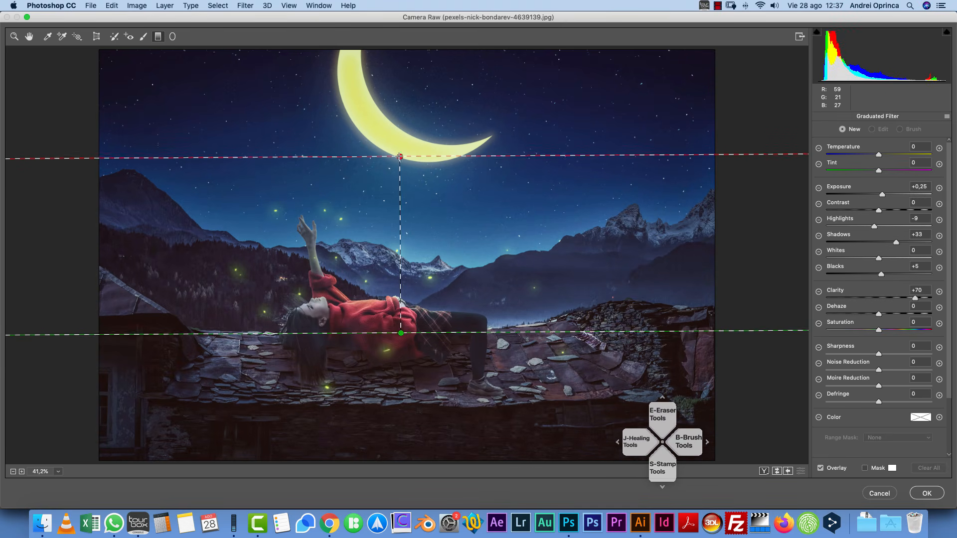
{"action": "left_click", "coordinate": [947, 117]}
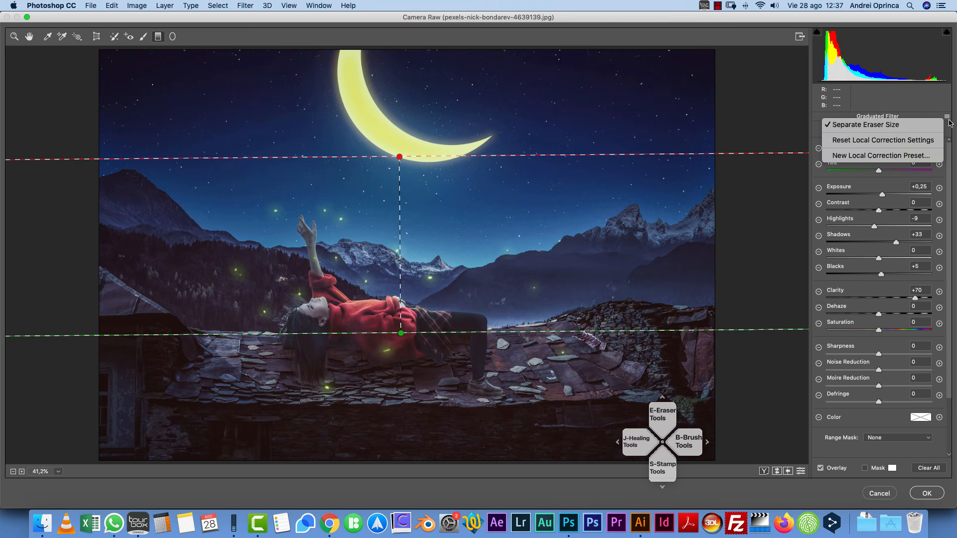
{"action": "left_click", "coordinate": [875, 140]}
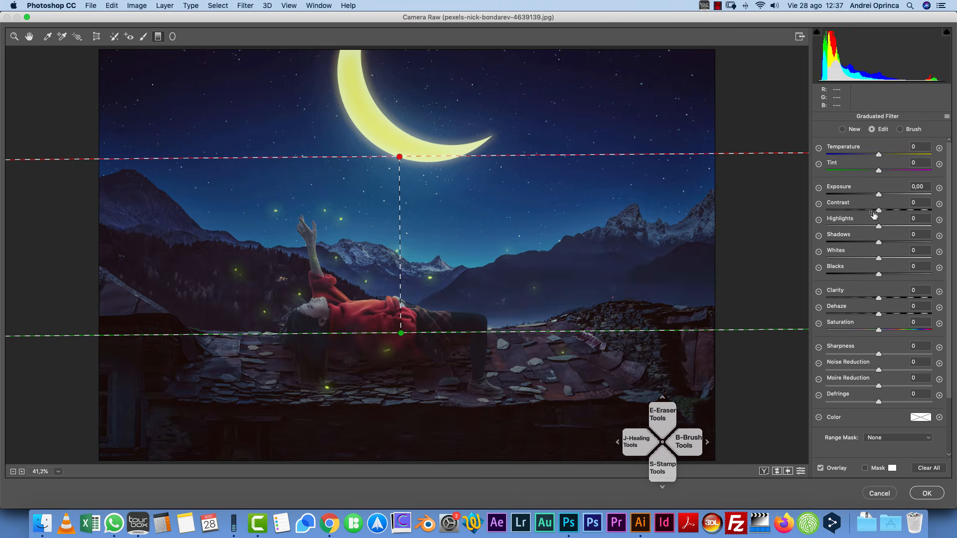
- Set the graduated filter's exposure to 0, shadows to -64 and highlights to +67
{"action": "left_click_drag", "start_coordinate": [878, 194], "coordinate": [875, 194]}
{"action": "left_click", "coordinate": [916, 186]}
{"action": "type", "text": "0"}
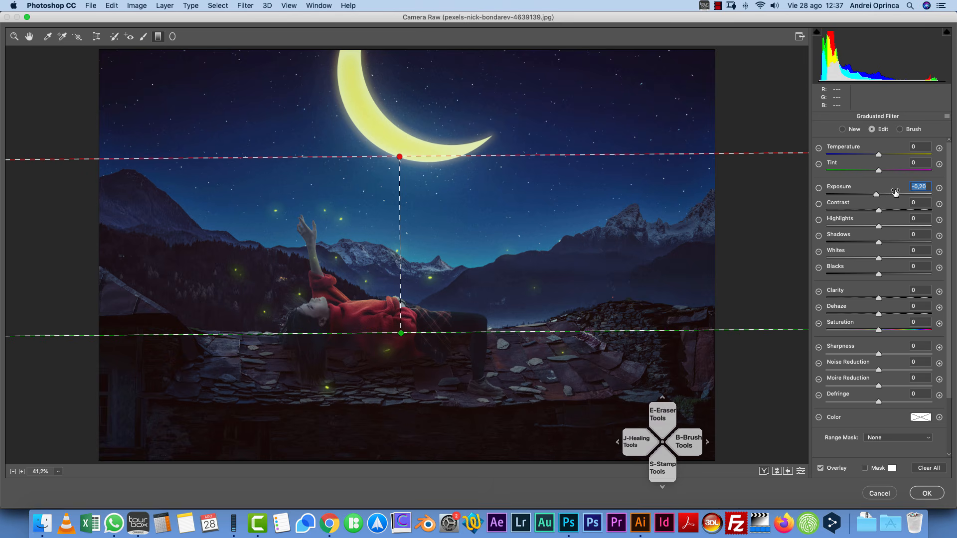
{"action": "left_click", "coordinate": [845, 241]}
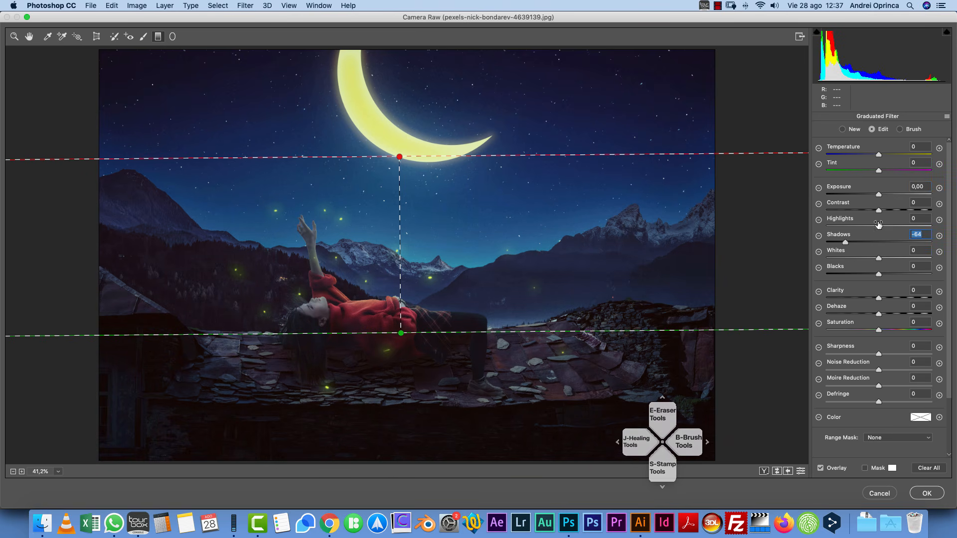
{"action": "left_click_drag", "start_coordinate": [878, 224], "coordinate": [913, 227]}
- Draw a radial filter around the moon, reset its corrections, and set temperature +24, clarity +28 and dehaze -9
{"action": "left_click", "coordinate": [172, 37]}
{"action": "mouse_move", "coordinate": [398, 122]}
{"action": "left_mouse_down"}
{"action": "mouse_move", "coordinate": [521, 237]}
{"action": "mouse_move", "coordinate": [505, 245]}
{"action": "mouse_move", "coordinate": [524, 219]}
{"action": "left_mouse_up"}
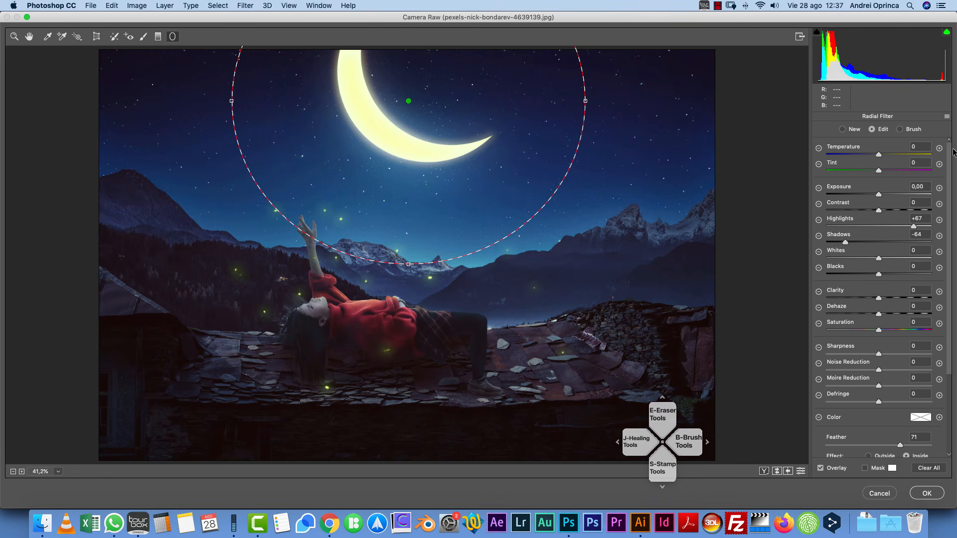
{"action": "left_click", "coordinate": [947, 117]}
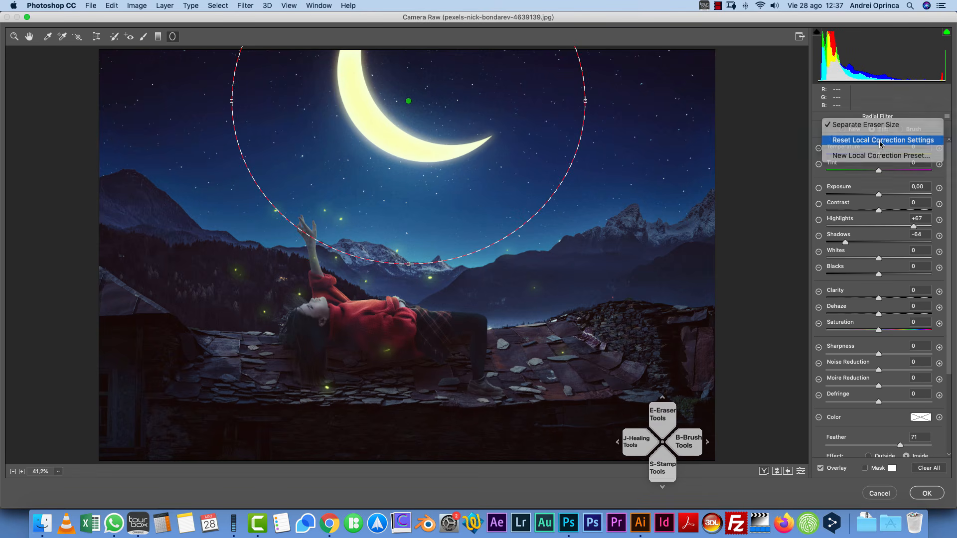
{"action": "left_click", "coordinate": [871, 145]}
{"action": "left_click_drag", "start_coordinate": [878, 154], "coordinate": [896, 153]}
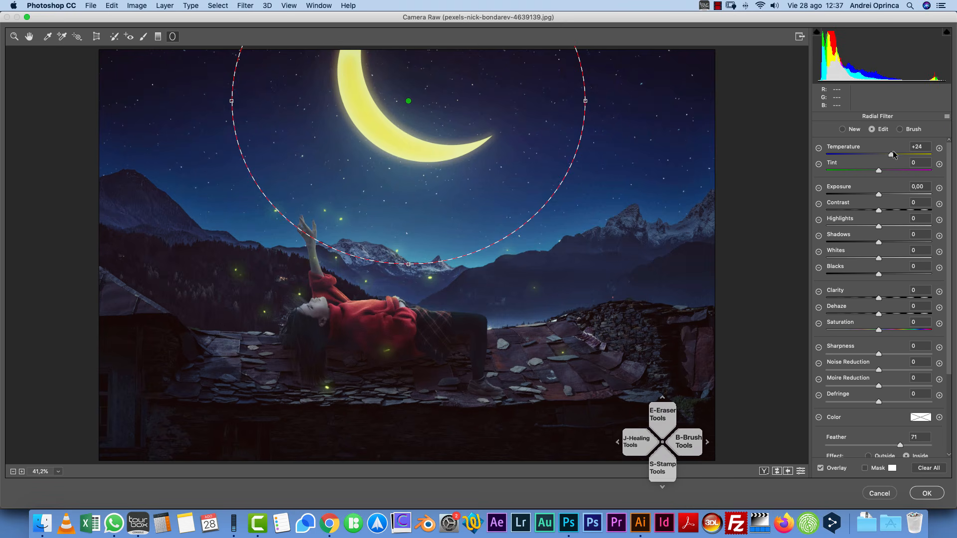
{"action": "mouse_move", "coordinate": [878, 298]}
{"action": "left_mouse_down"}
{"action": "mouse_move", "coordinate": [910, 298]}
{"action": "mouse_move", "coordinate": [874, 314]}
{"action": "left_mouse_up"}
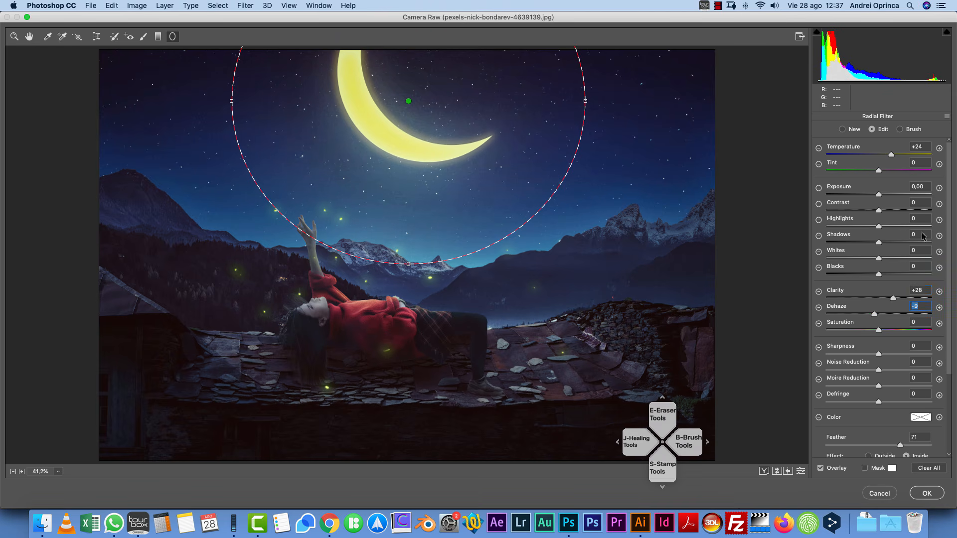
- Tint the moon's radial filter with a pale yellow colour
{"action": "left_click", "coordinate": [913, 421]}
{"action": "left_click", "coordinate": [385, 195]}
{"action": "left_click_drag", "start_coordinate": [497, 142], "coordinate": [738, 164]}
{"action": "left_click_drag", "start_coordinate": [626, 217], "coordinate": [627, 222]}
{"action": "left_click", "coordinate": [816, 192]}
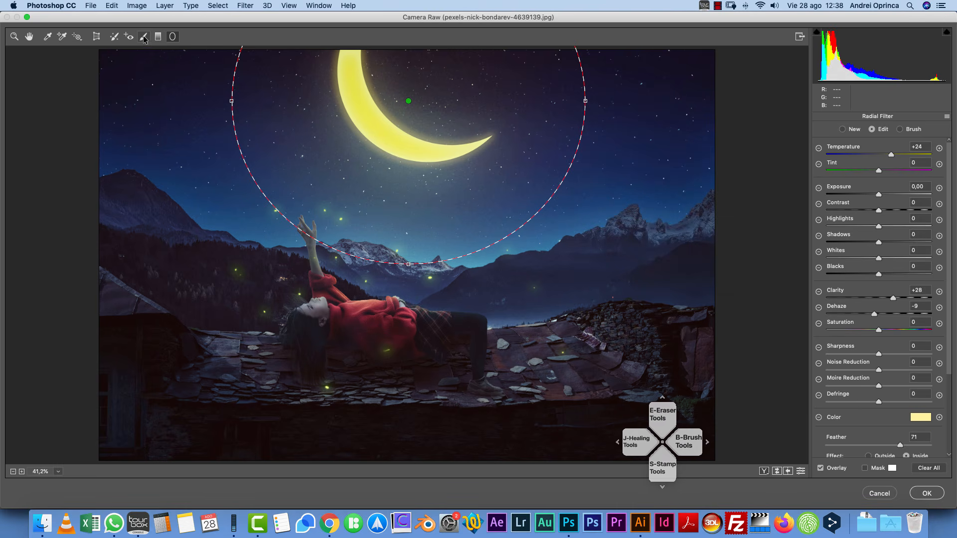
- Draw a second radial filter around the woman, reset its corrections, tilt it slightly clockwise and shift it up a little
{"action": "mouse_move", "coordinate": [323, 301]}
{"action": "left_mouse_down"}
{"action": "mouse_move", "coordinate": [516, 356]}
{"action": "mouse_move", "coordinate": [499, 349]}
{"action": "mouse_move", "coordinate": [504, 369]}
{"action": "mouse_move", "coordinate": [385, 300]}
{"action": "left_mouse_up"}
{"action": "left_click", "coordinate": [946, 116]}
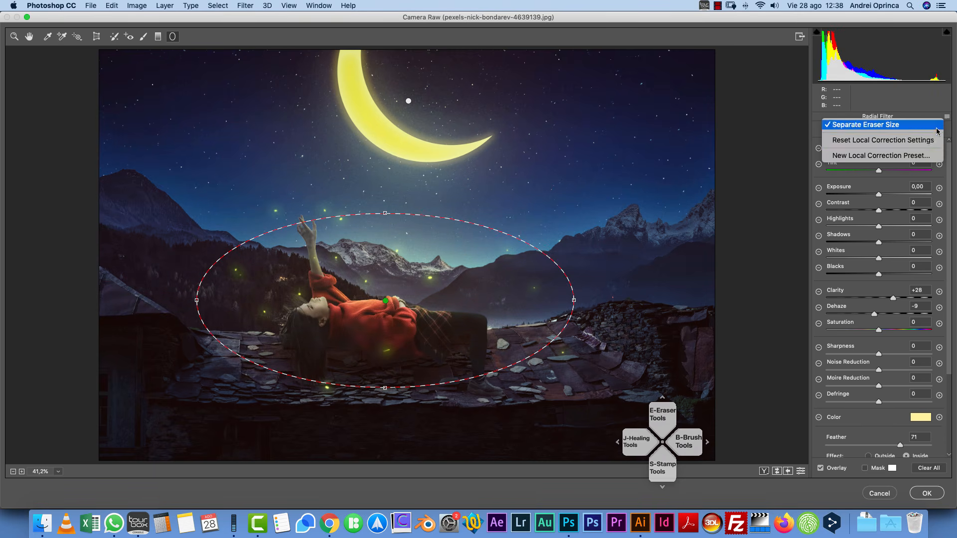
{"action": "left_click", "coordinate": [877, 137]}
{"action": "left_click_drag", "start_coordinate": [581, 302], "coordinate": [579, 322]}
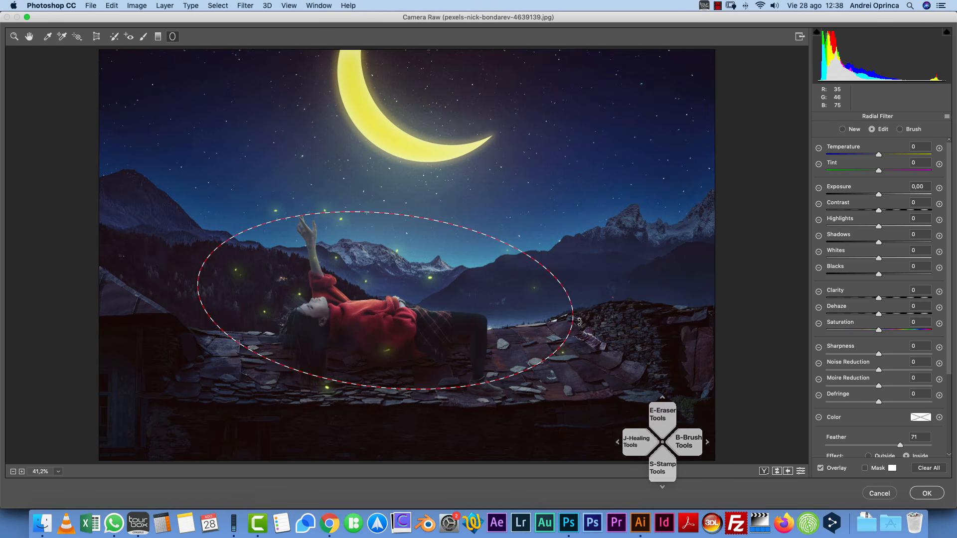
{"action": "left_click_drag", "start_coordinate": [419, 306], "coordinate": [425, 289]}
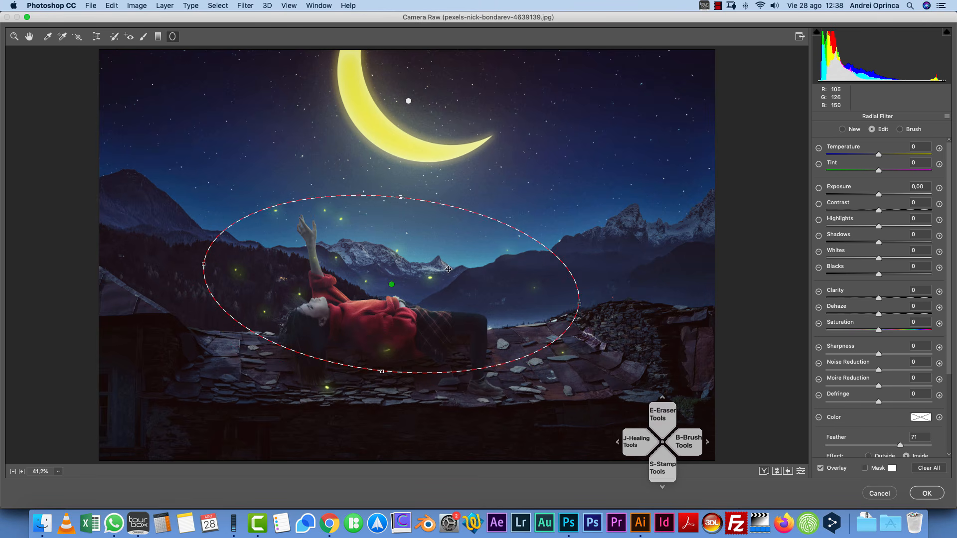
- Set the woman's radial filter to temperature +7, clarity +39, saturation +14, highlights -22 and whites -4
{"action": "left_click_drag", "start_coordinate": [880, 155], "coordinate": [881, 154]}
{"action": "left_click_drag", "start_coordinate": [879, 297], "coordinate": [900, 292]}
{"action": "left_click_drag", "start_coordinate": [882, 155], "coordinate": [883, 155]}
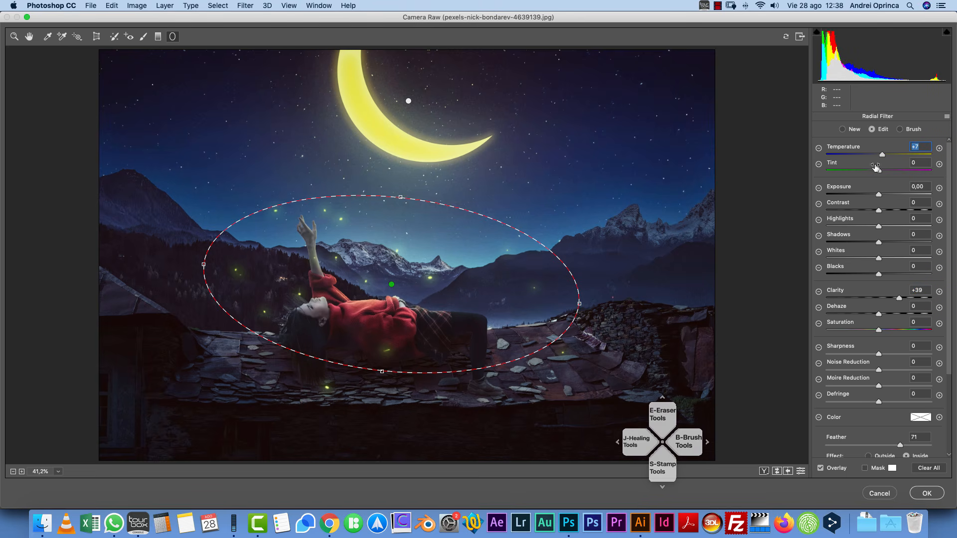
{"action": "mouse_move", "coordinate": [879, 330]}
{"action": "left_mouse_down"}
{"action": "mouse_move", "coordinate": [897, 331]}
{"action": "mouse_move", "coordinate": [886, 332]}
{"action": "left_mouse_up"}
{"action": "left_click_drag", "start_coordinate": [878, 259], "coordinate": [872, 259]}
{"action": "left_click_drag", "start_coordinate": [879, 226], "coordinate": [876, 258]}
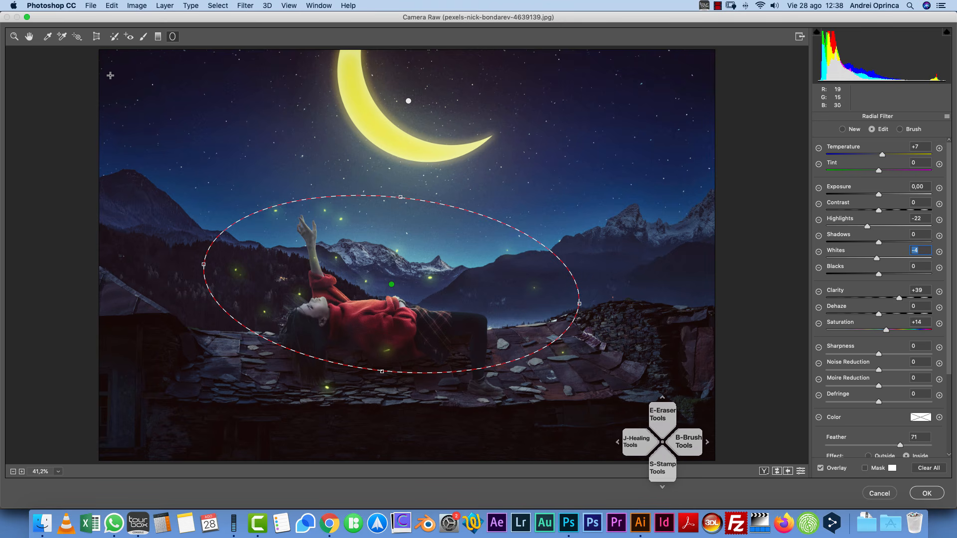
- Raise the clarity and vibrance of the whole image slightly in the basic adjustments
{"action": "left_click", "coordinate": [29, 36]}
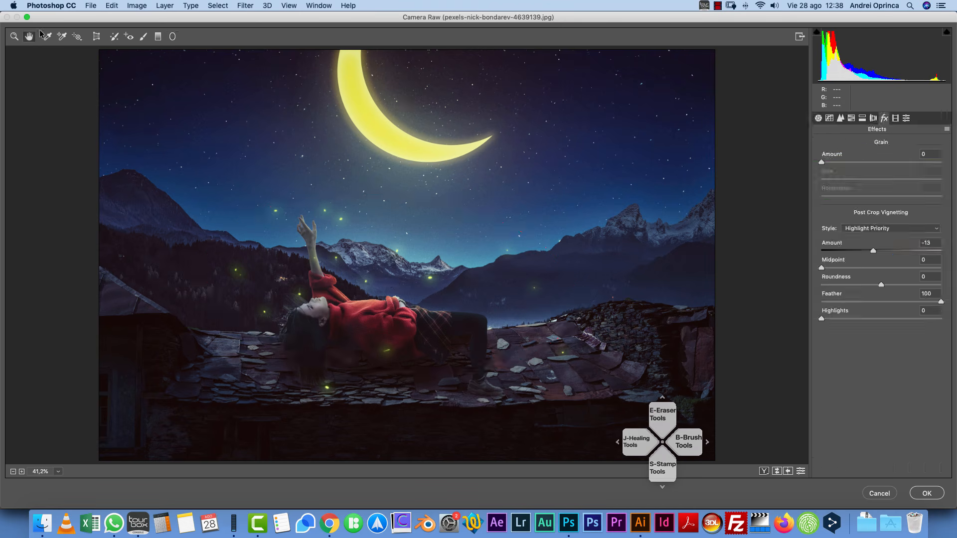
{"action": "left_click", "coordinate": [818, 118]}
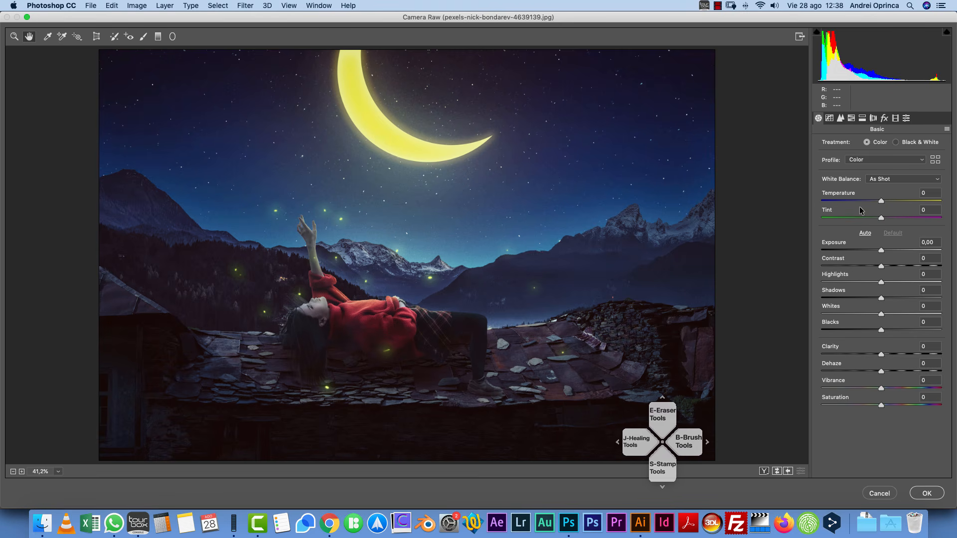
{"action": "left_click_drag", "start_coordinate": [888, 354], "coordinate": [884, 388]}
- Split-tone the image with highlights at hue 44, saturation 43, and shadows at hue 162, saturation 5
{"action": "left_click", "coordinate": [862, 118]}
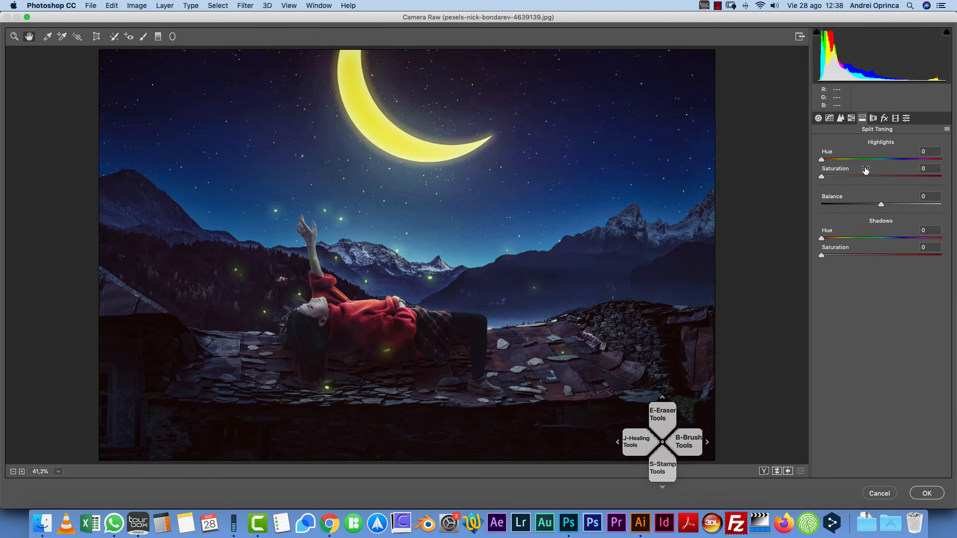
{"action": "left_click_drag", "start_coordinate": [821, 160], "coordinate": [863, 180]}
{"action": "left_click_drag", "start_coordinate": [882, 239], "coordinate": [875, 238]}
{"action": "left_click_drag", "start_coordinate": [822, 255], "coordinate": [827, 255]}
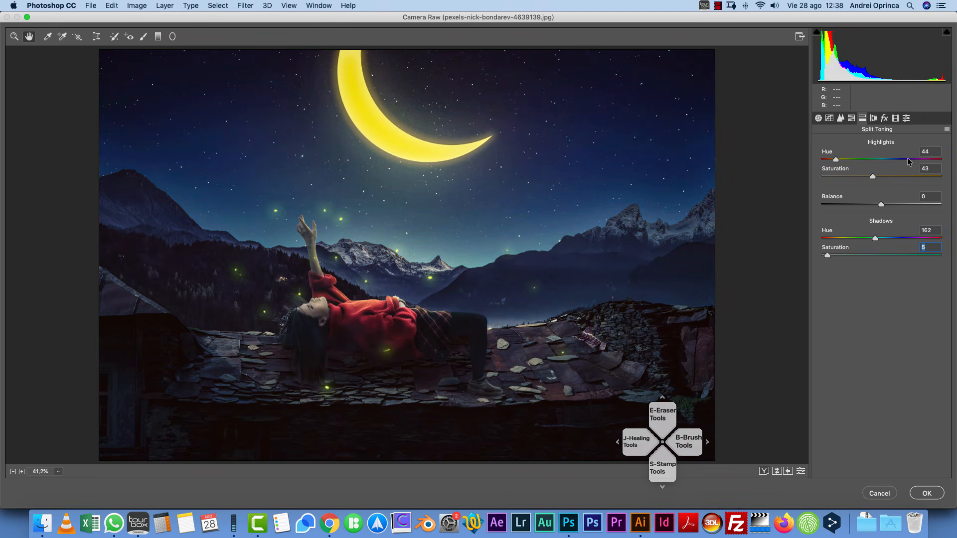
- Strengthen the post-crop vignette to an amount of -18
{"action": "left_click", "coordinate": [884, 118]}
{"action": "left_click_drag", "start_coordinate": [873, 252], "coordinate": [870, 253]}
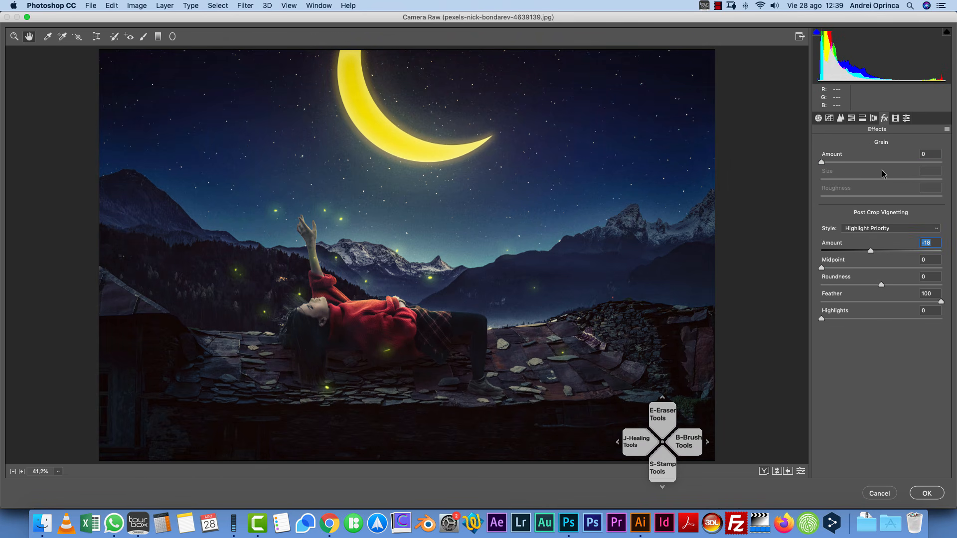
- Reduce the saturation of the yellows, and set the luminance of the oranges to +19 and the yellows to +27
{"action": "left_click", "coordinate": [851, 119]}
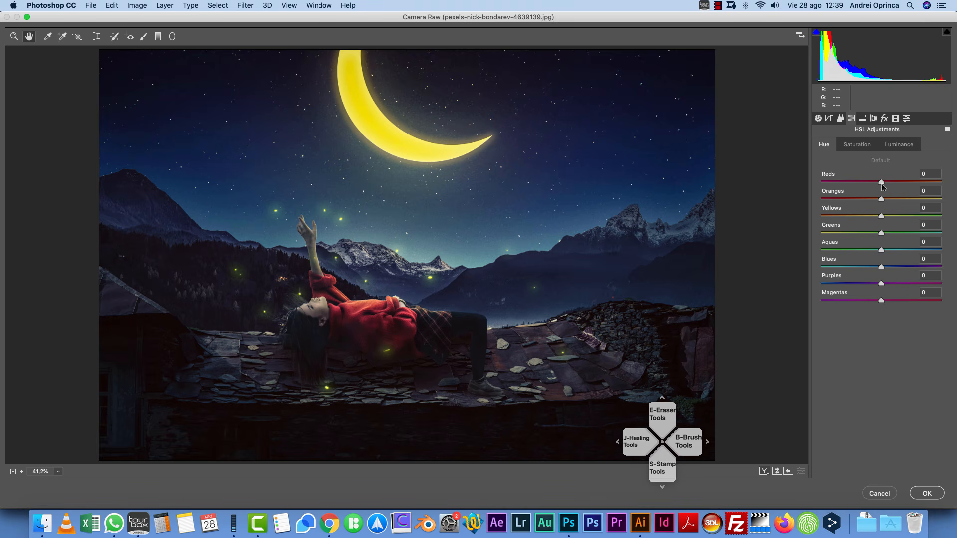
{"action": "left_click", "coordinate": [856, 144]}
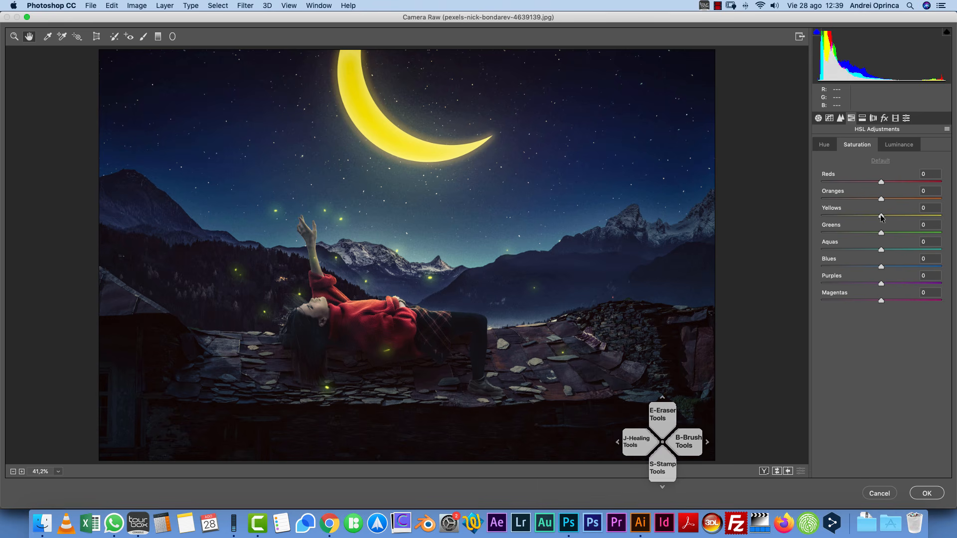
{"action": "left_click_drag", "start_coordinate": [852, 212], "coordinate": [892, 198]}
{"action": "left_click", "coordinate": [899, 144]}
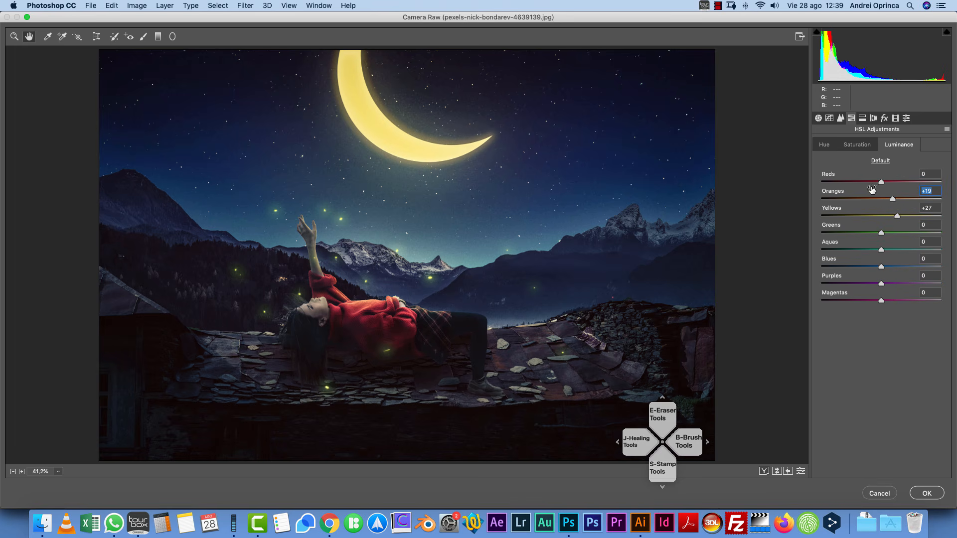
- Calibrate the primary hues to red -13, green +38 and blue -18, and apply the Camera Raw filter to the stamped layer
{"action": "left_click", "coordinate": [895, 118]}
{"action": "mouse_move", "coordinate": [878, 214]}
{"action": "left_mouse_down"}
{"action": "mouse_move", "coordinate": [853, 214]}
{"action": "mouse_move", "coordinate": [892, 213]}
{"action": "mouse_move", "coordinate": [855, 216]}
{"action": "mouse_move", "coordinate": [873, 215]}
{"action": "left_mouse_up"}
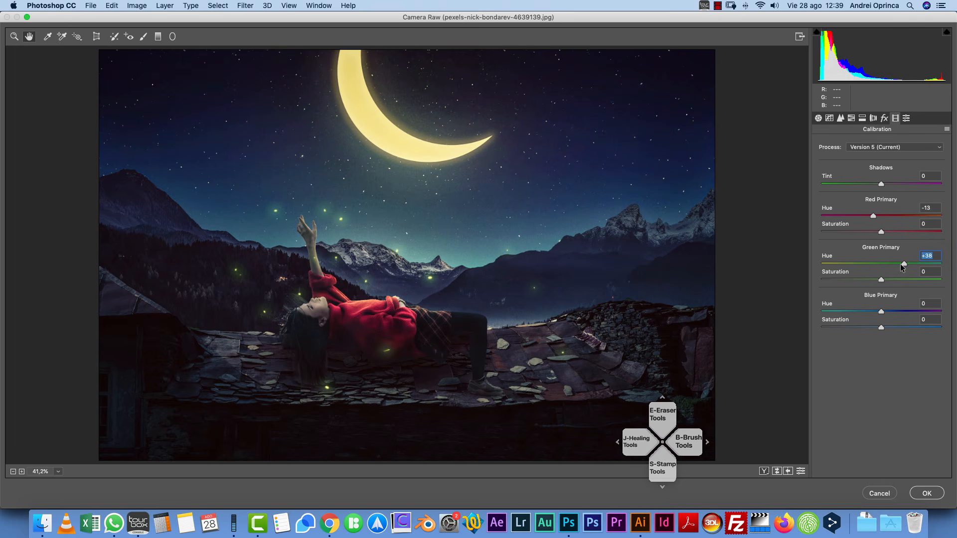
{"action": "mouse_move", "coordinate": [881, 311]}
{"action": "left_mouse_down"}
{"action": "mouse_move", "coordinate": [859, 312]}
{"action": "mouse_move", "coordinate": [879, 312]}
{"action": "mouse_move", "coordinate": [871, 313]}
{"action": "mouse_move", "coordinate": [897, 329]}
{"action": "mouse_move", "coordinate": [880, 328]}
{"action": "left_mouse_up"}
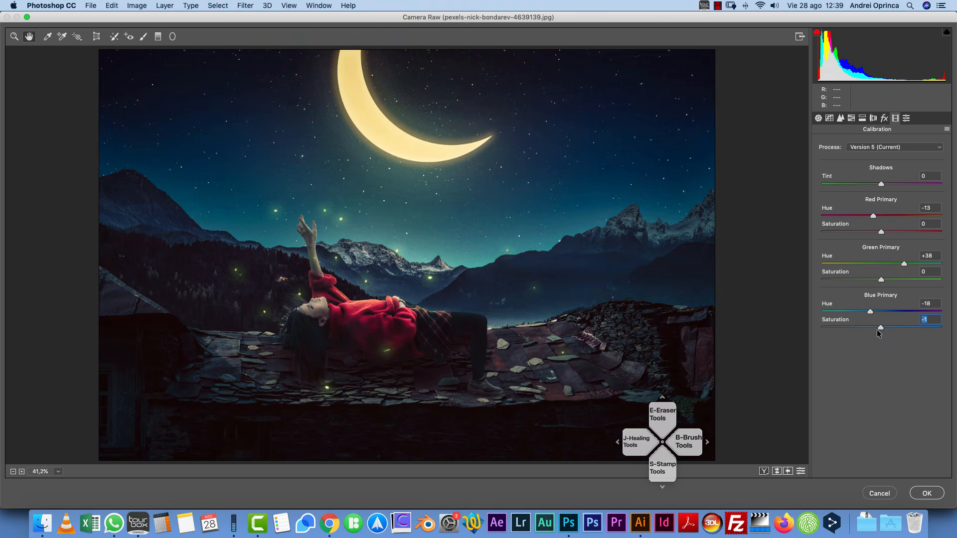
{"action": "double_click", "coordinate": [881, 327]}
{"action": "left_click", "coordinate": [928, 493]}
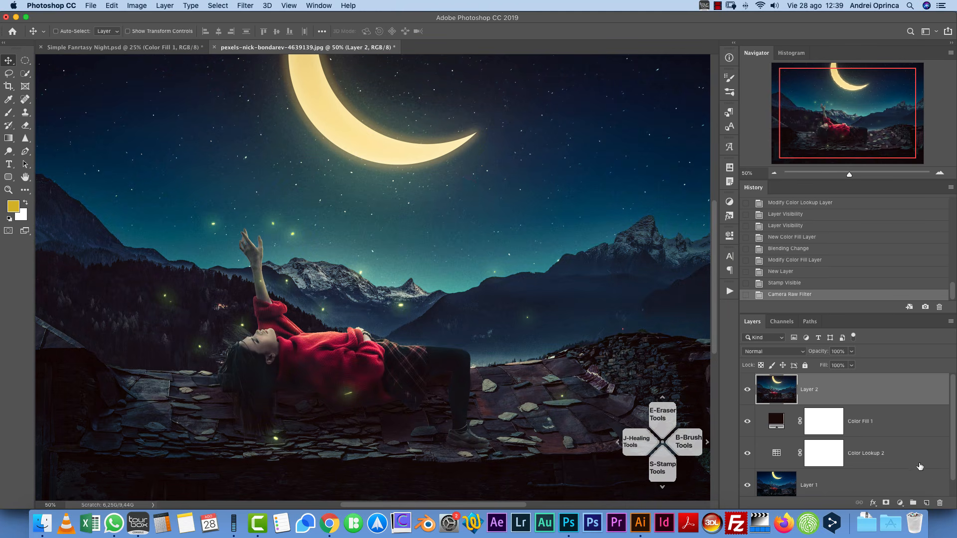
- Compare the whole image with and without the Camera Raw grading by toggling the visibility of Layer 2
{"action": "left_click", "coordinate": [747, 390]}
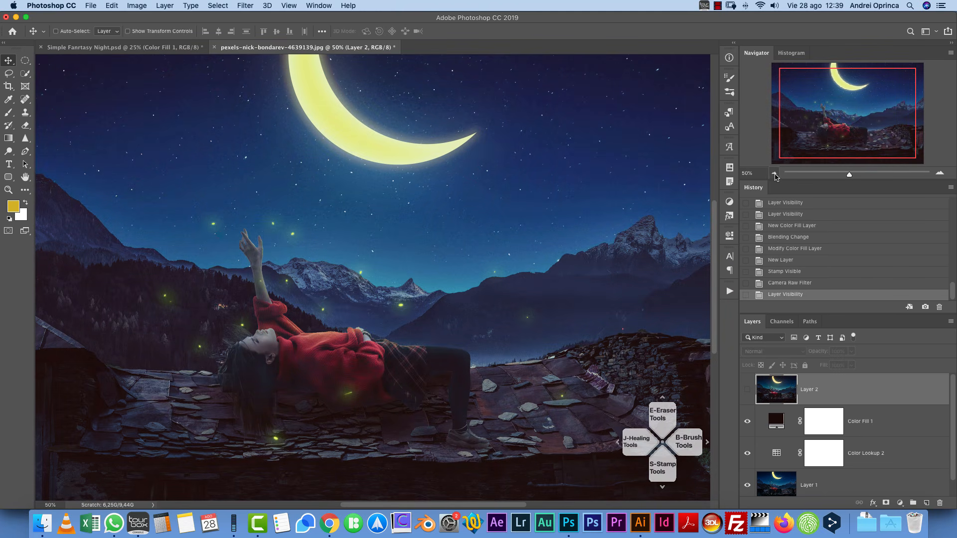
{"action": "key", "text": "super+minus"}
{"action": "left_click", "coordinate": [748, 390]}
{"action": "left_click", "coordinate": [747, 391]}
{"action": "left_click", "coordinate": [748, 390]}
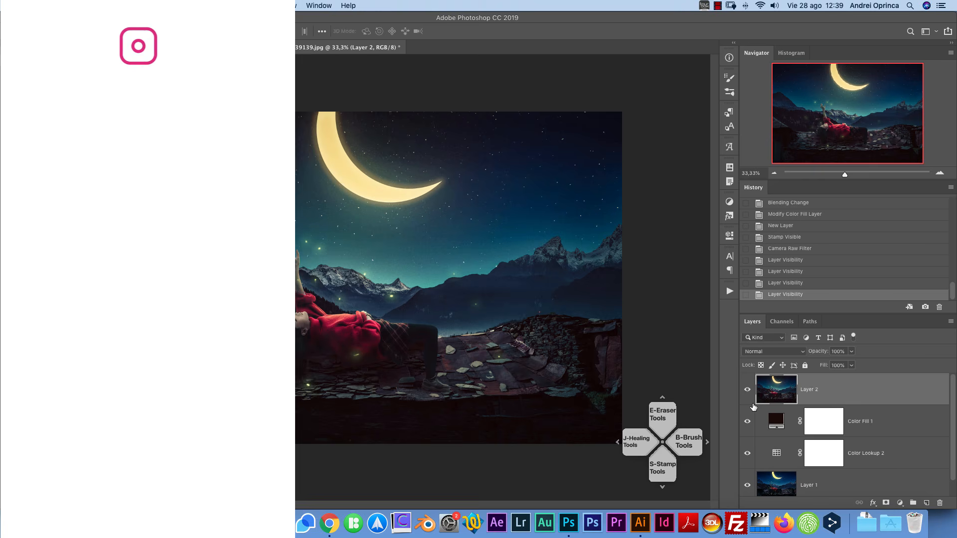
{"action": "left_click", "coordinate": [747, 390]}
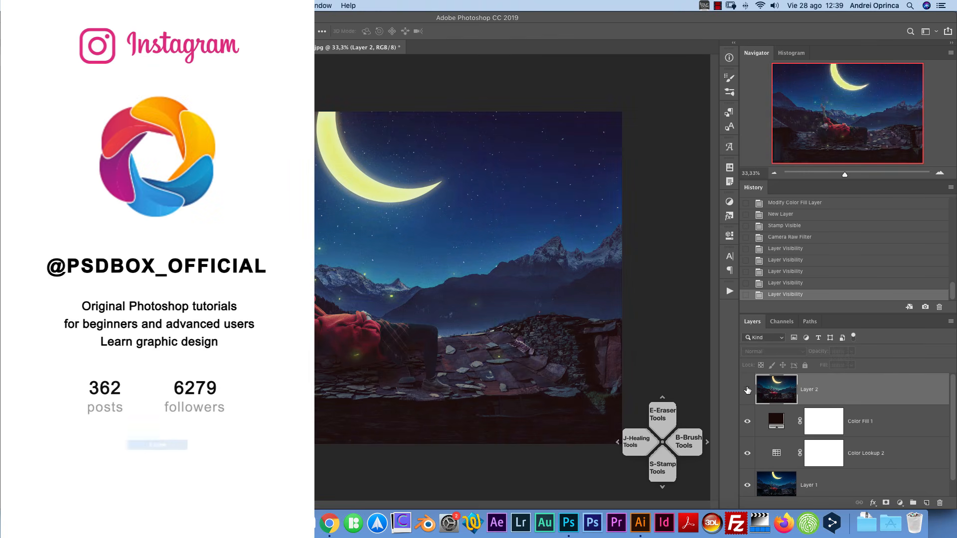
{"action": "left_click", "coordinate": [747, 389]}
{"action": "left_click", "coordinate": [940, 173]}
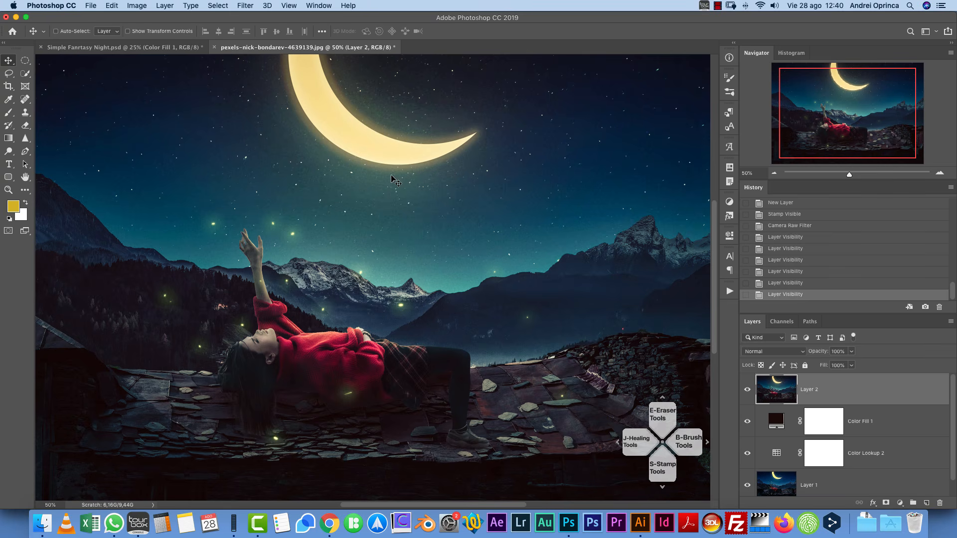
{"action": "key", "text": "super+minus"}
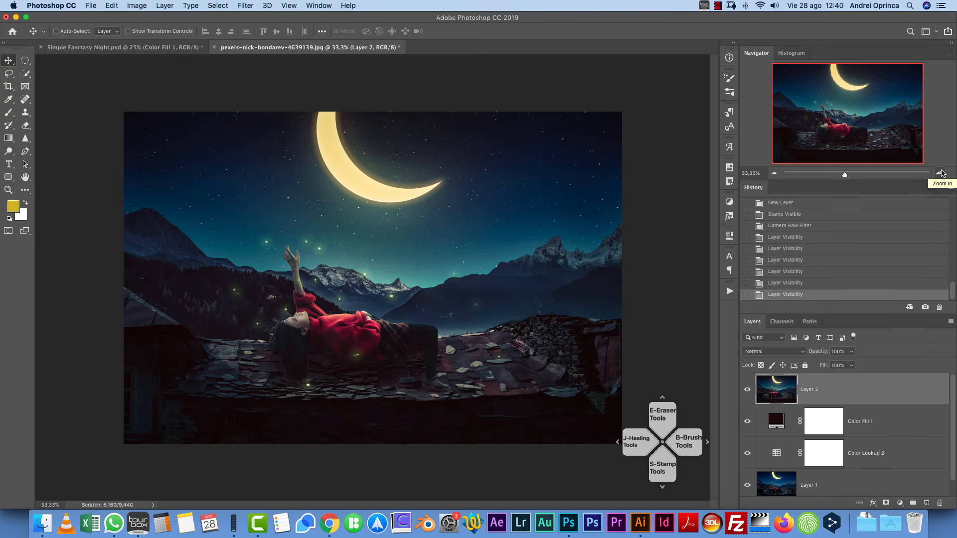